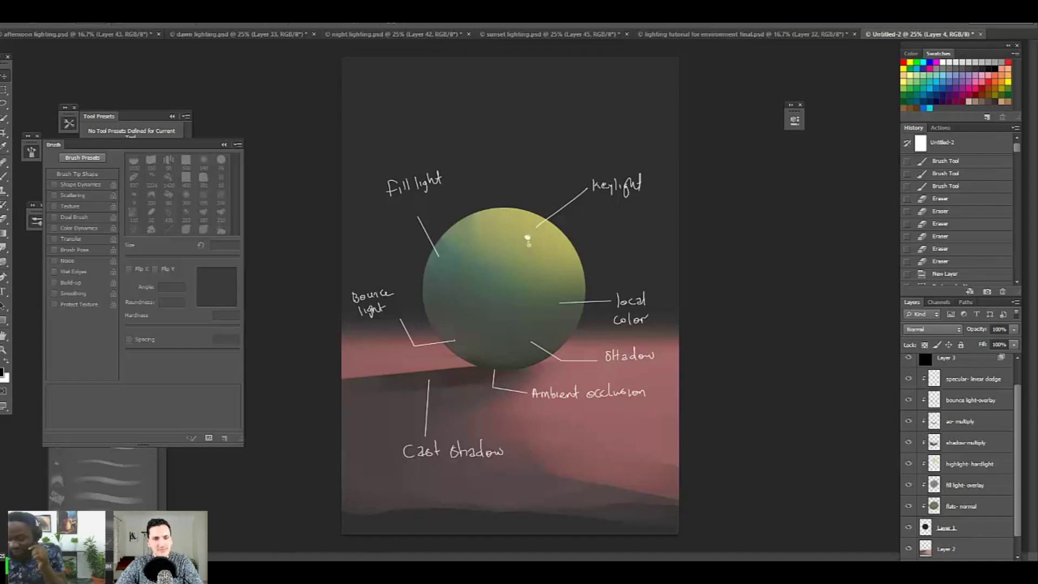
mouse_move(164, 571)
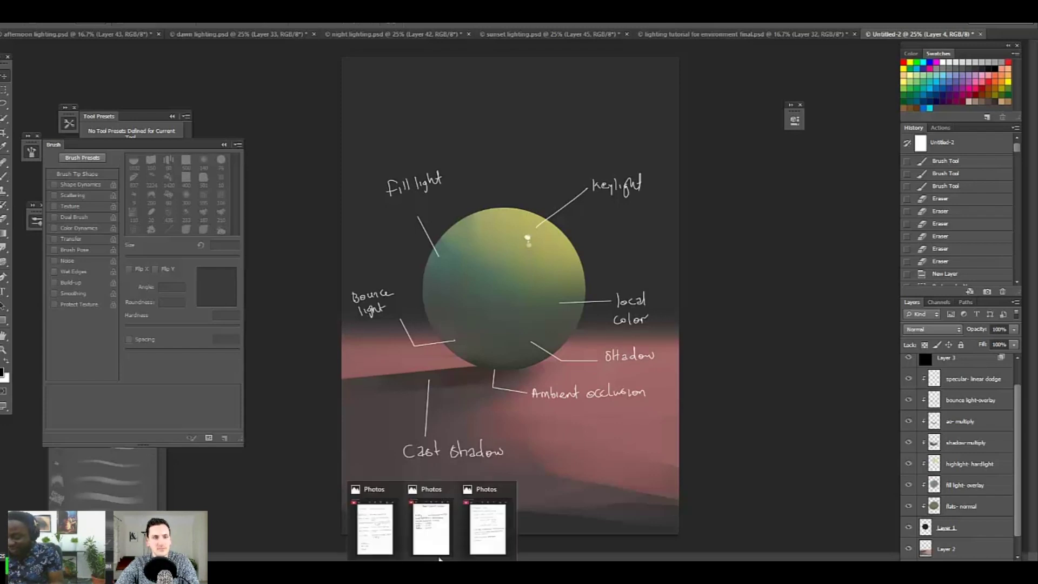
mouse_move(500, 509)
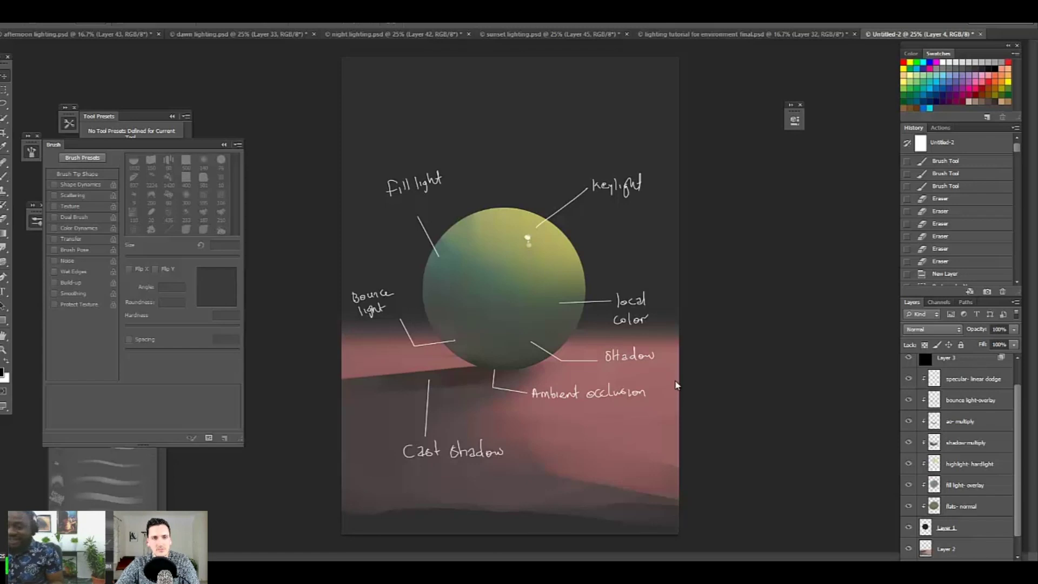
Step: Hide the sphere's clipped layers from specular- linear dodge down to flats- normal, leaving only flats- normal switched back on
key("ctrl+plus")
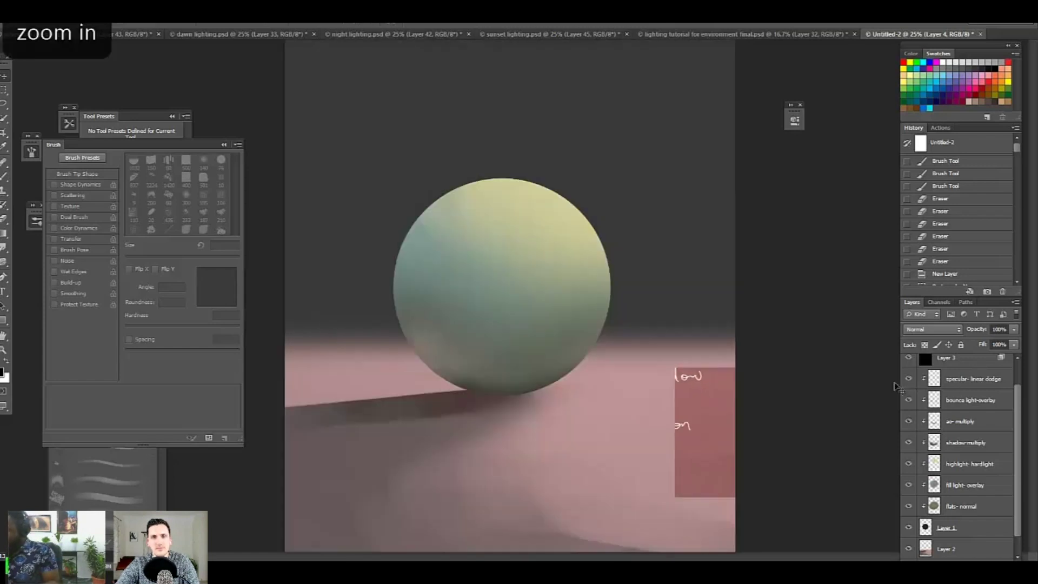
left_click_drag(908, 379, 912, 504)
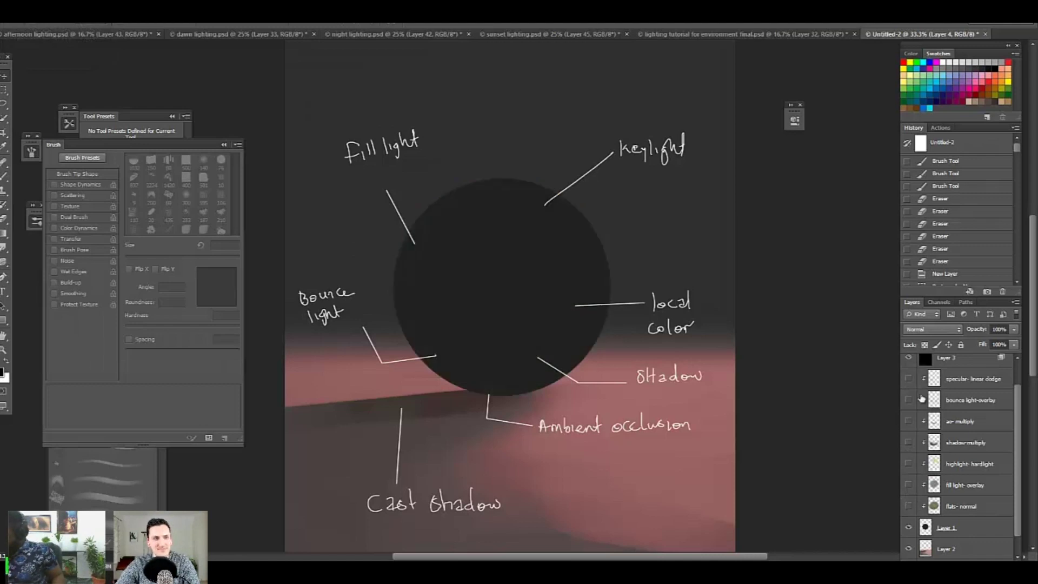
scroll(938, 468, "down", 1)
left_click(909, 509)
left_click(909, 508)
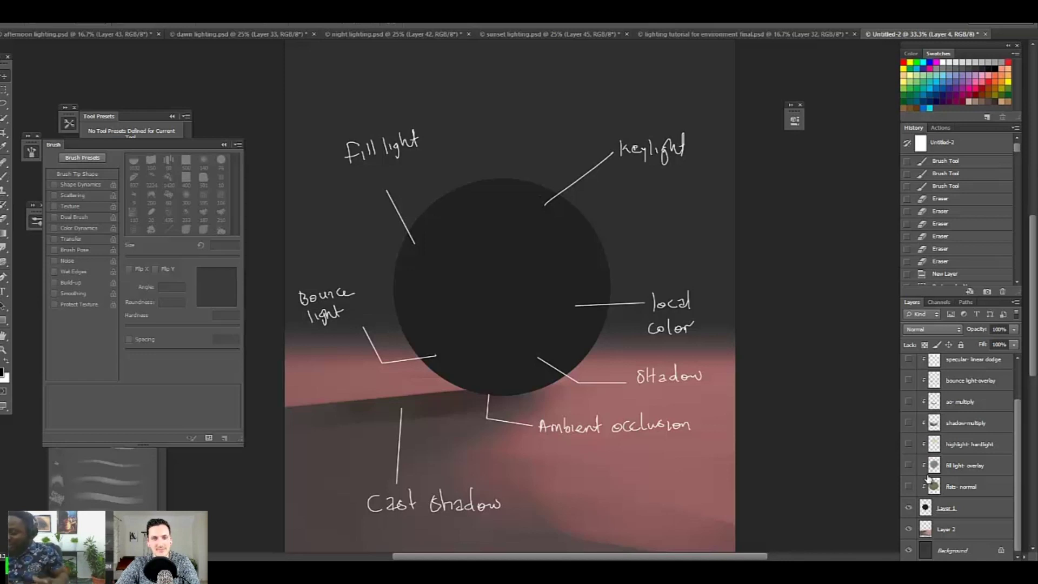
left_click(909, 488)
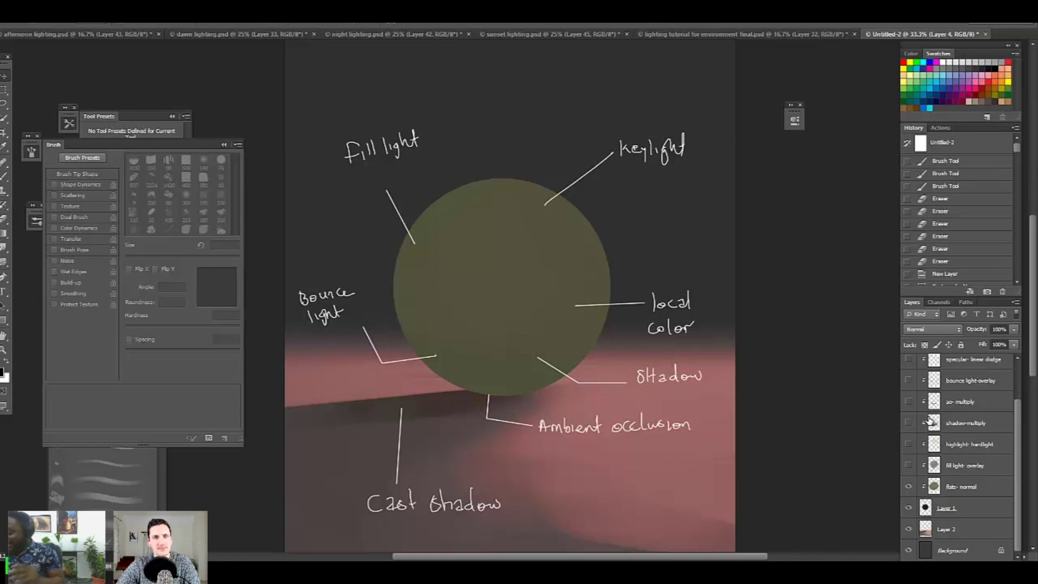
Step: Show the highlight- hardlight layer to add the key light to the sphere
scroll(1020, 396, "up", 3)
left_click_drag(1022, 388, 1020, 381)
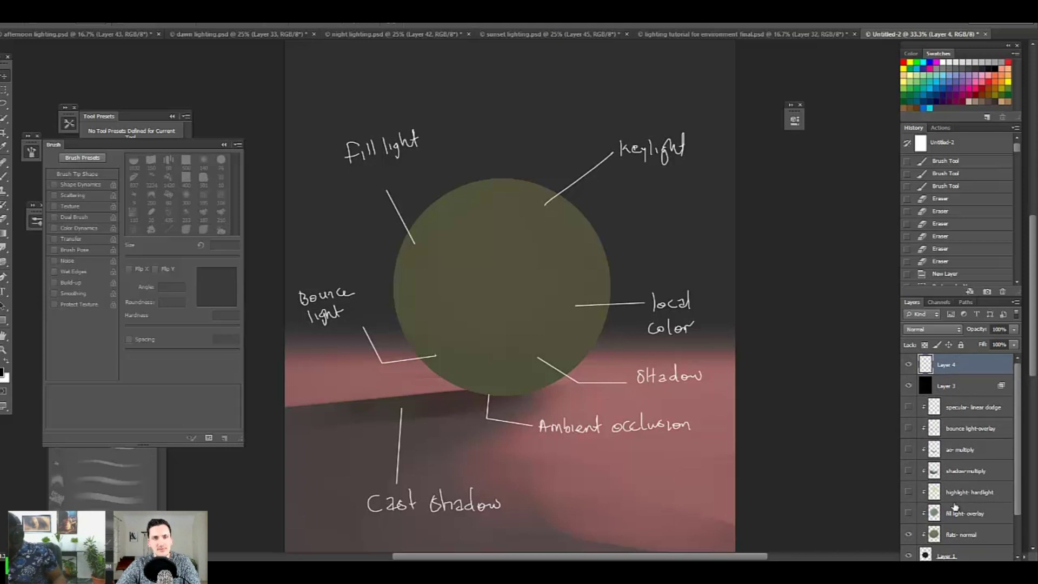
left_click(910, 492)
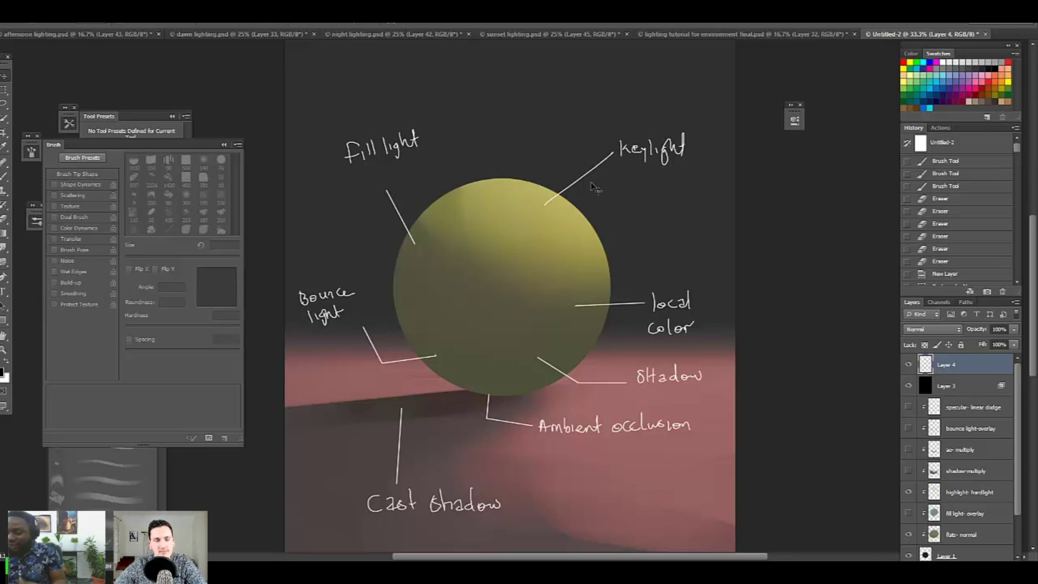
Step: Paint two red arrows on Layer 4 showing the light direction, one above the keylight label and one along the cast shadow's far end
key("b")
left_click(992, 79)
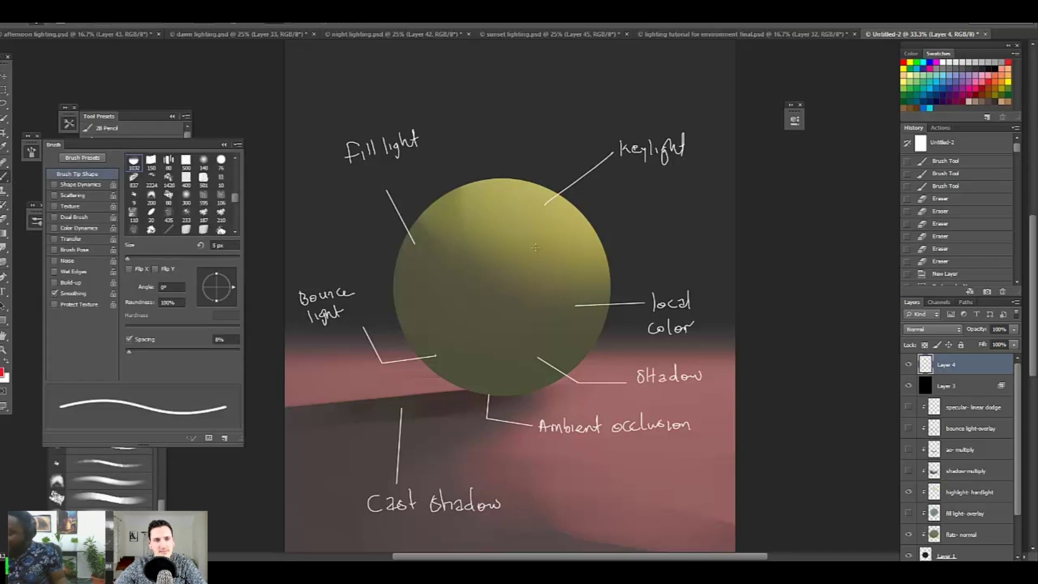
left_click_drag(643, 97, 596, 125)
left_click_drag(597, 125, 617, 123)
key("bracketright")
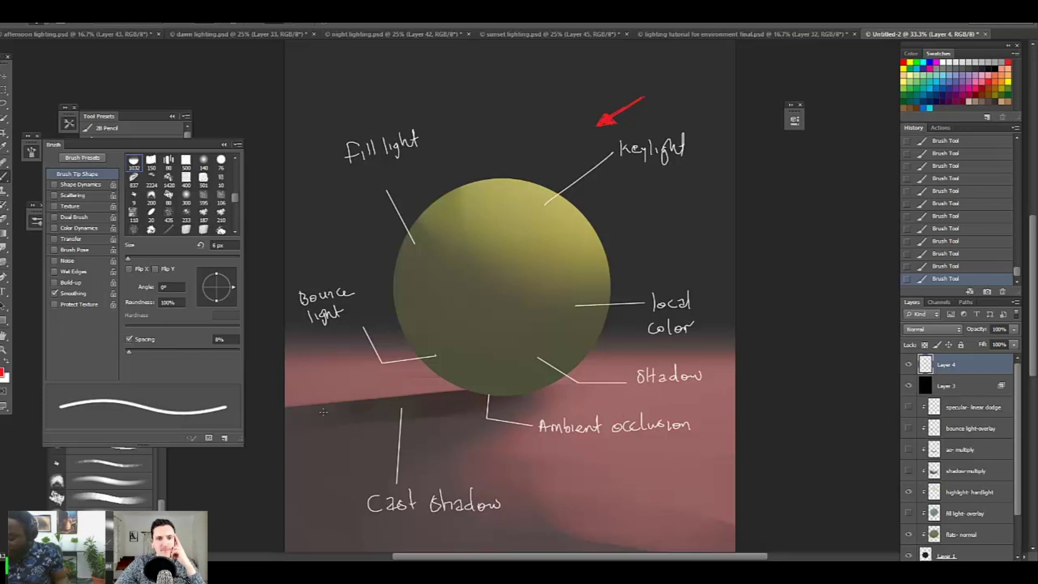
left_click_drag(317, 407, 308, 410)
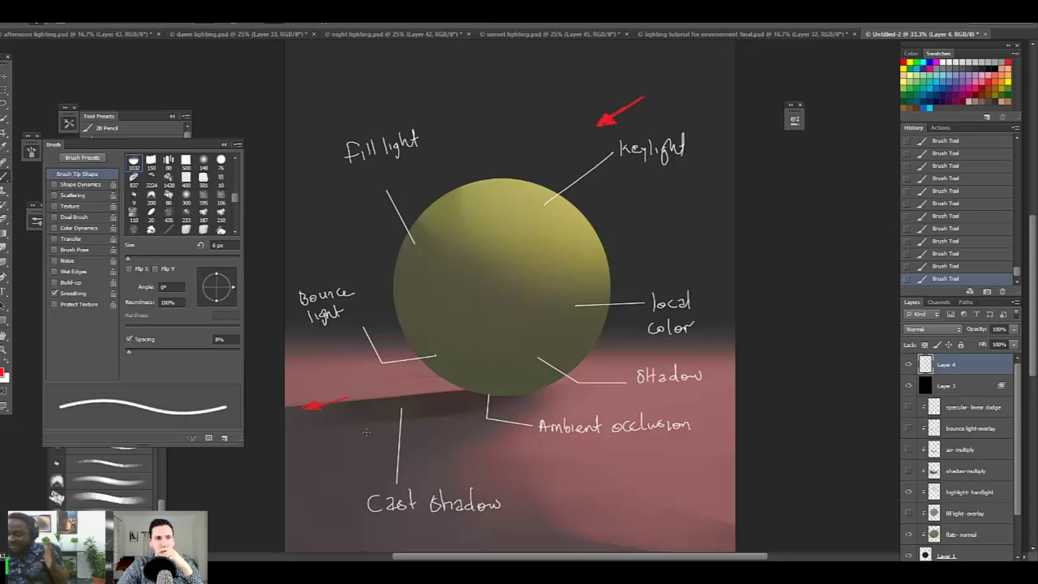
Step: Show the fill light- overlay layer and toggle it off and on to compare the sphere with and without fill light
scroll(981, 477, "down", 2)
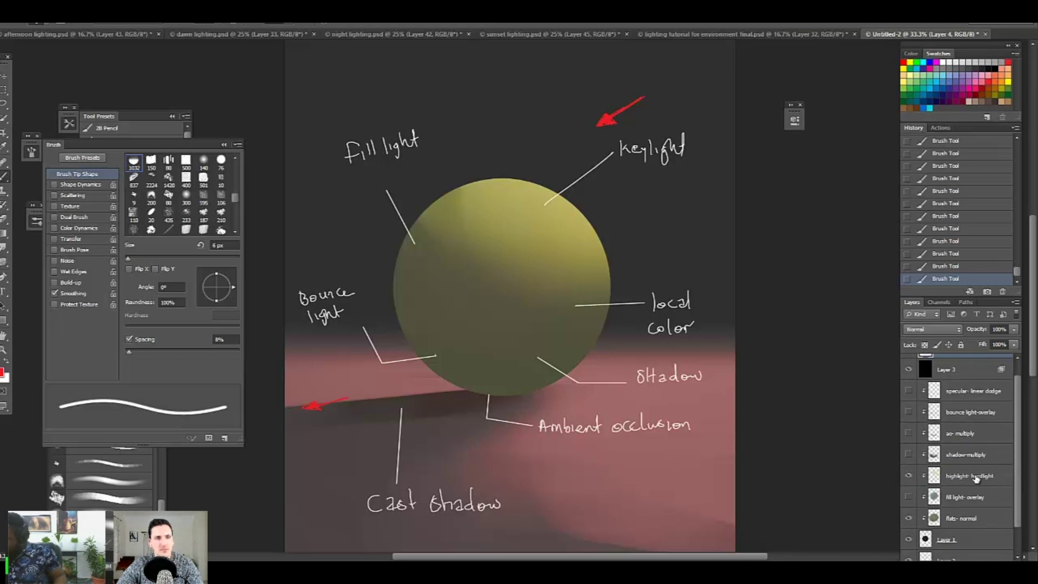
left_click(910, 499)
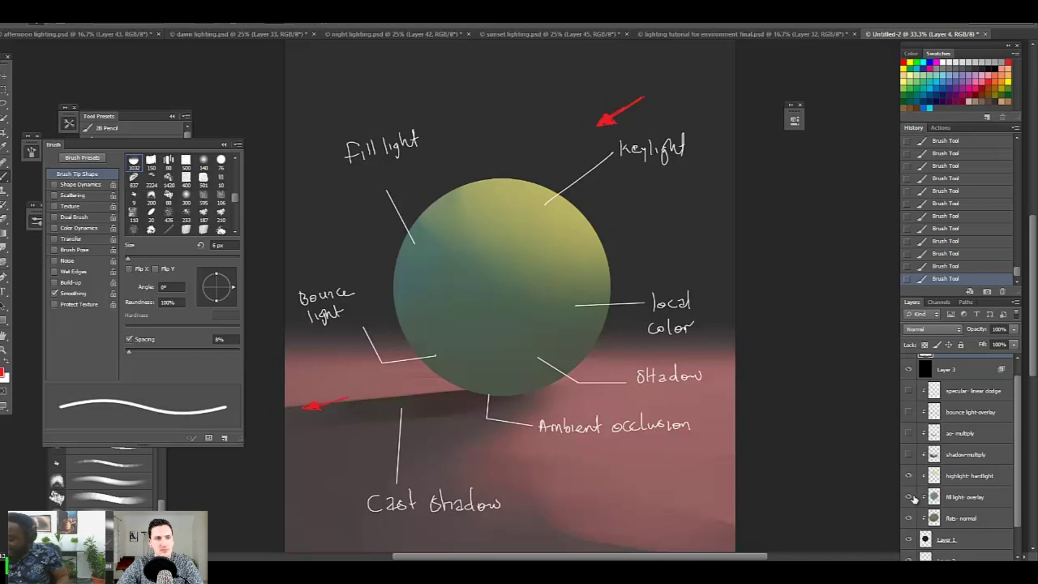
left_click(910, 498)
left_click(910, 499)
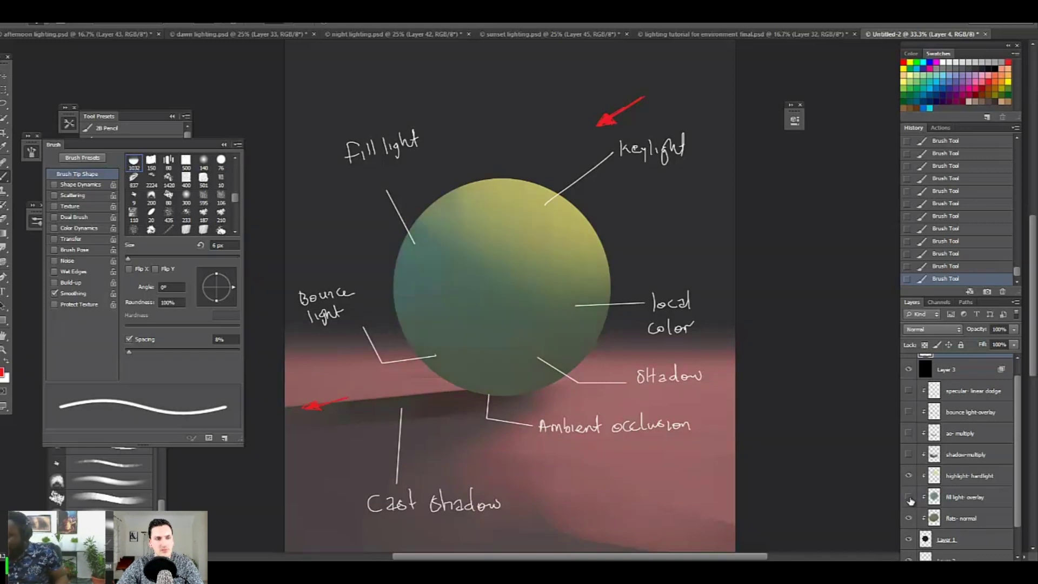
left_click(909, 498)
left_click(911, 499)
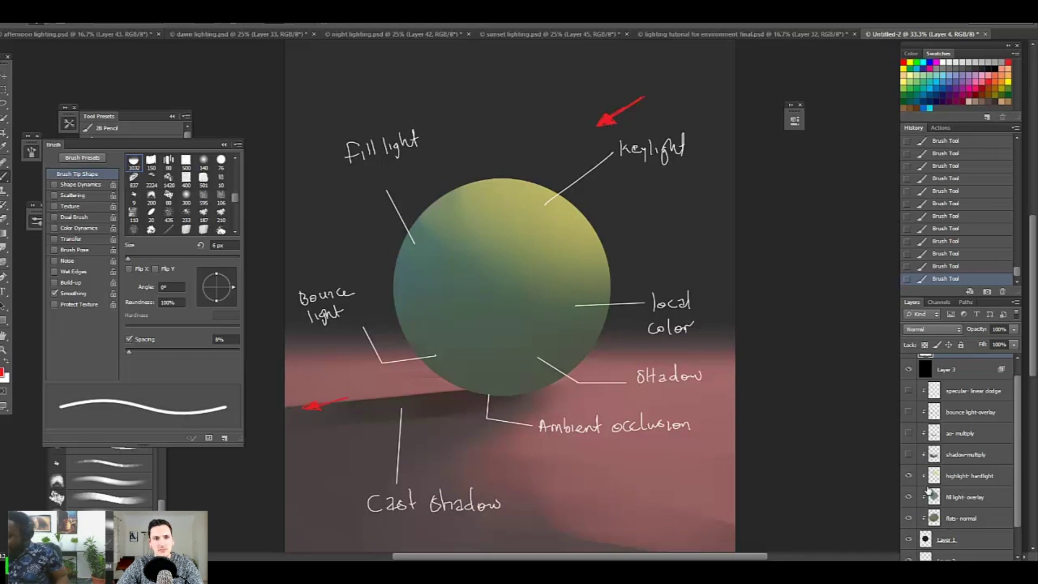
left_click(910, 498)
left_click(910, 497)
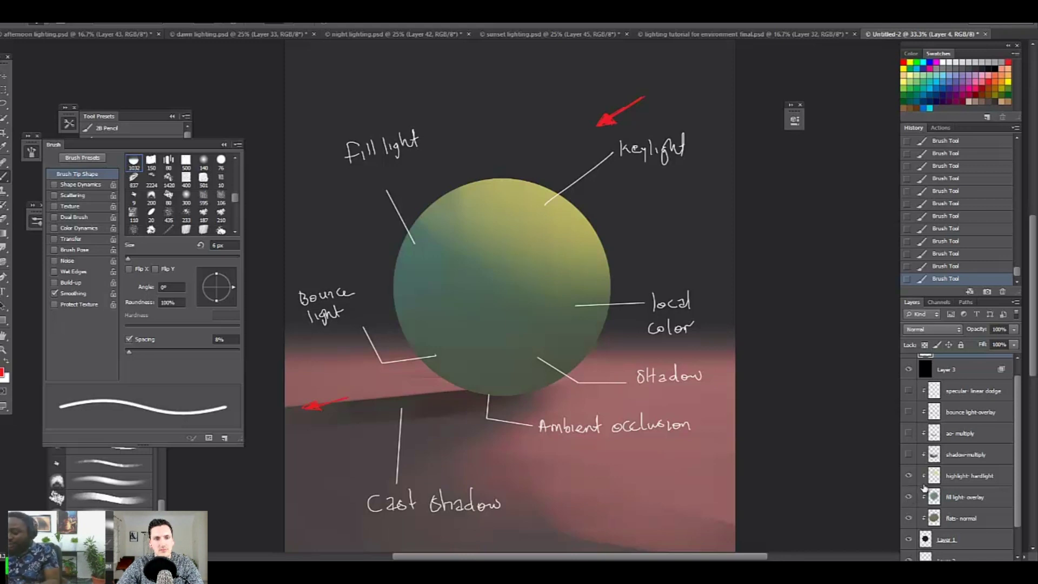
Step: Compare the contributions of the fill light- overlay and highlight- hardlight layers by switching each off and on
key("ctrl+plus")
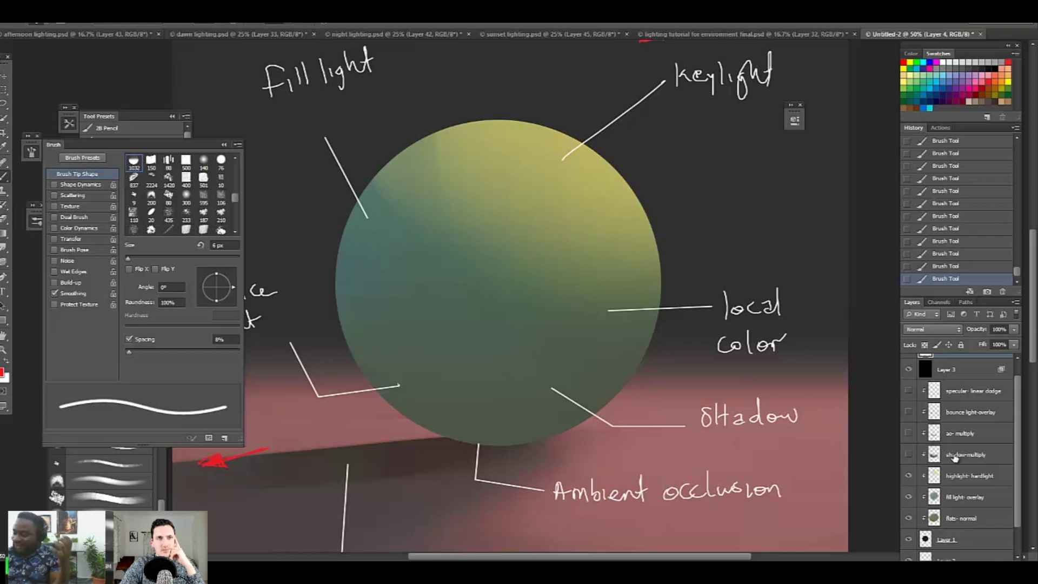
left_click(909, 497)
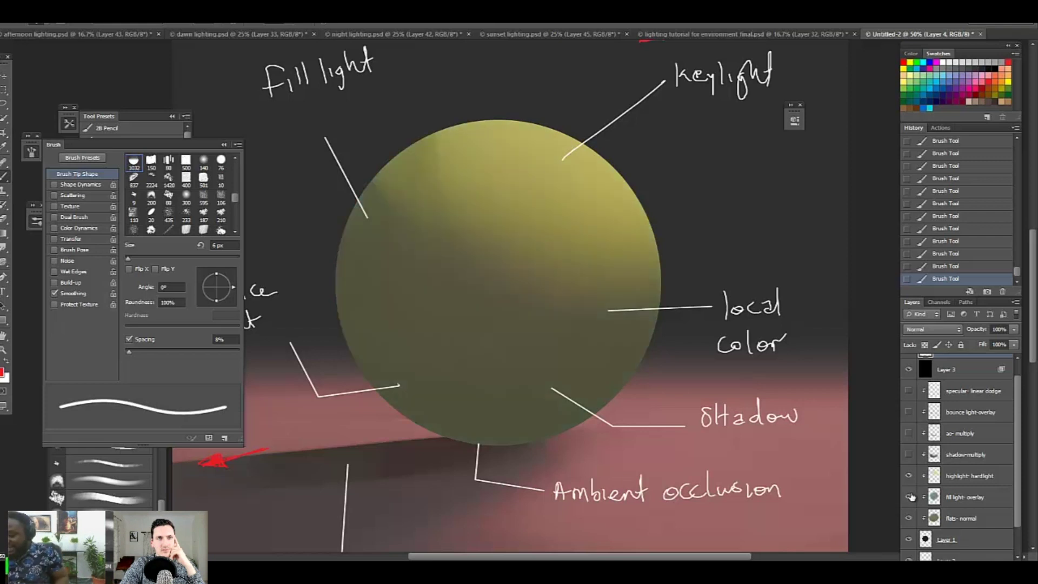
left_click(909, 497)
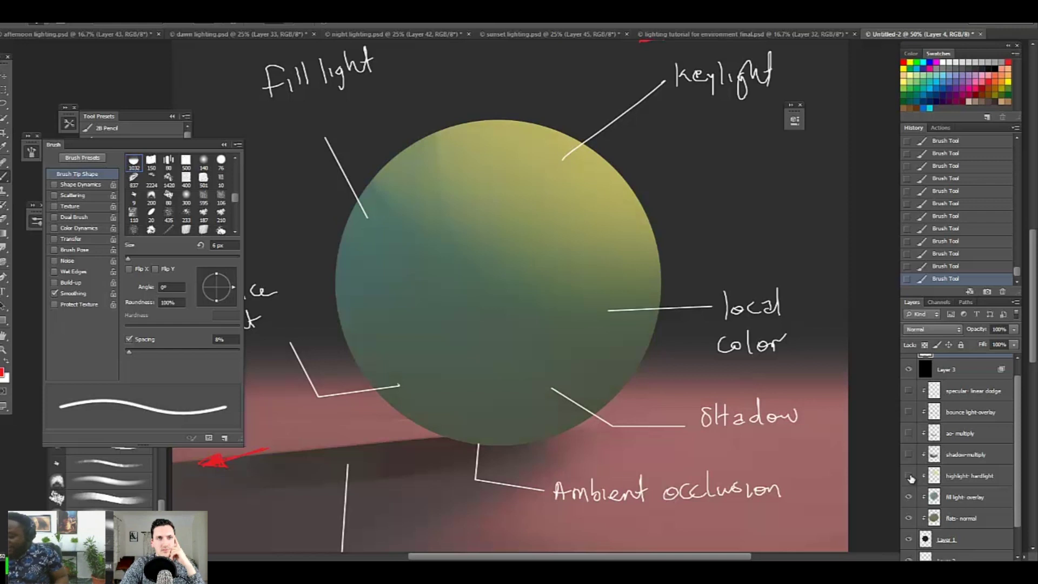
left_click(909, 476)
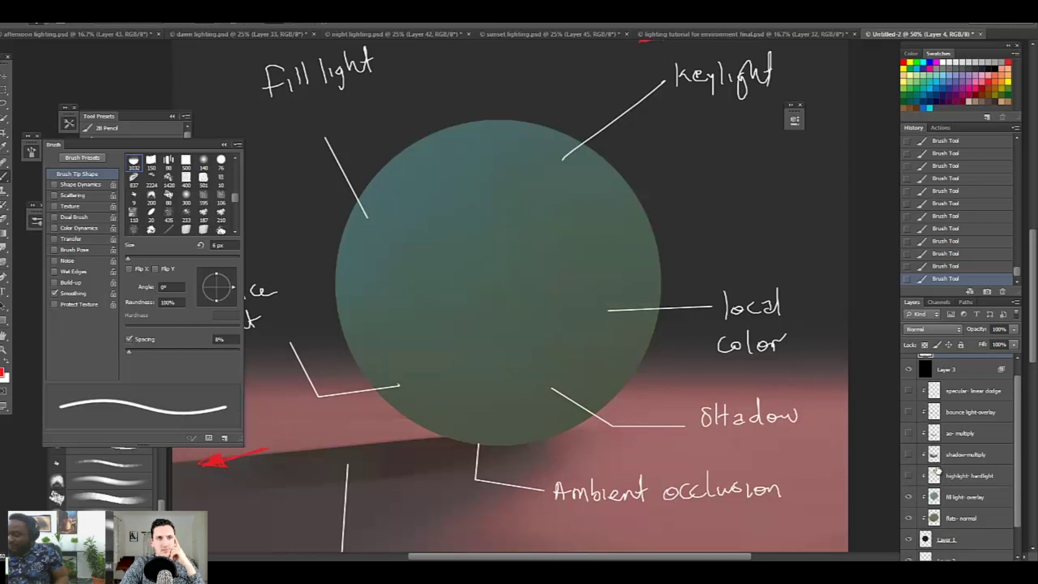
left_click(909, 476)
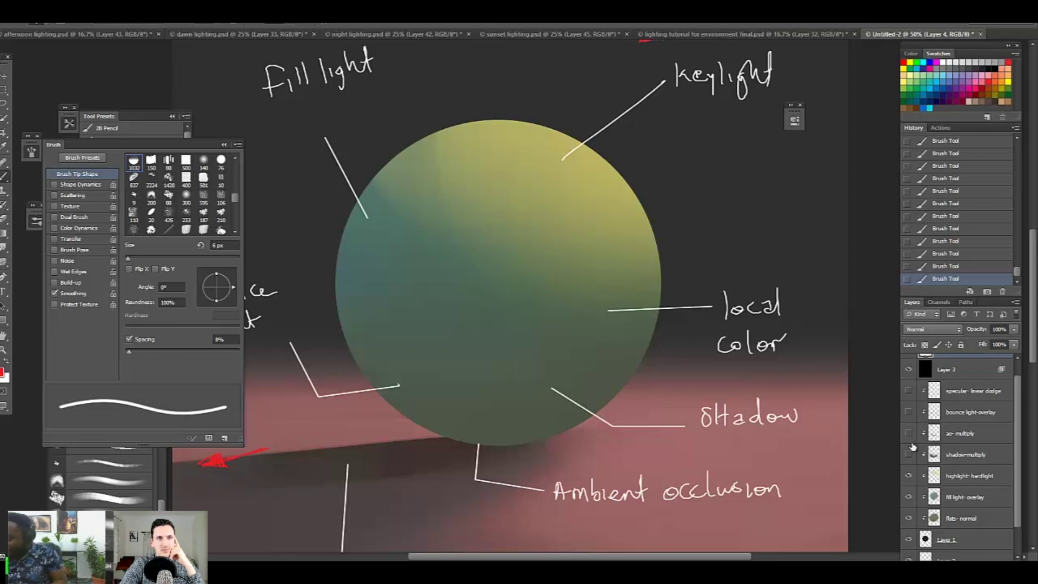
left_click(910, 497)
left_click(909, 498)
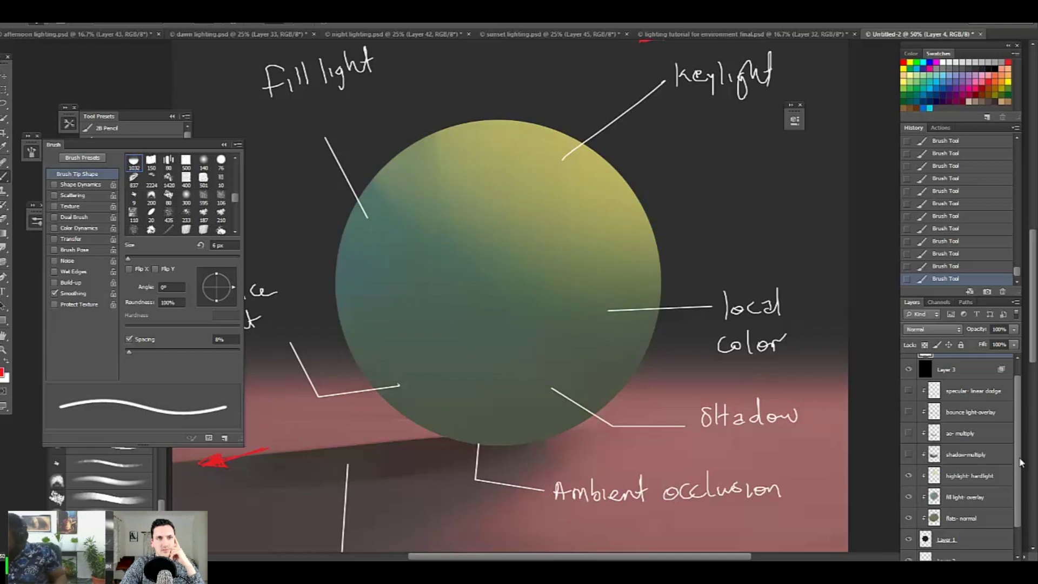
Step: Show the bounce light-overlay layer and toggle it off and on to compare its effect on the sphere's lower edge
scroll(979, 459, "up", 1)
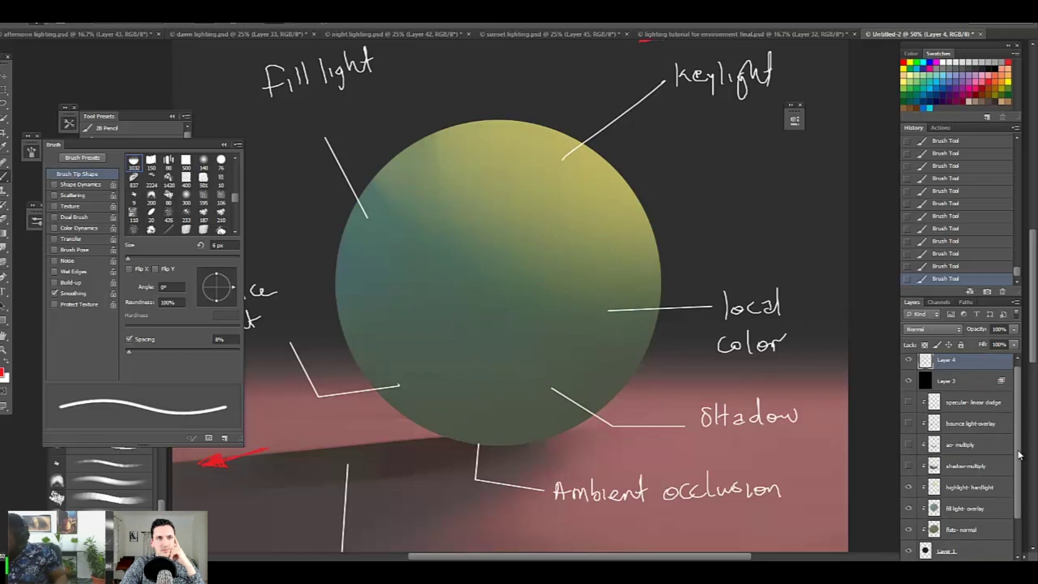
left_click(909, 423)
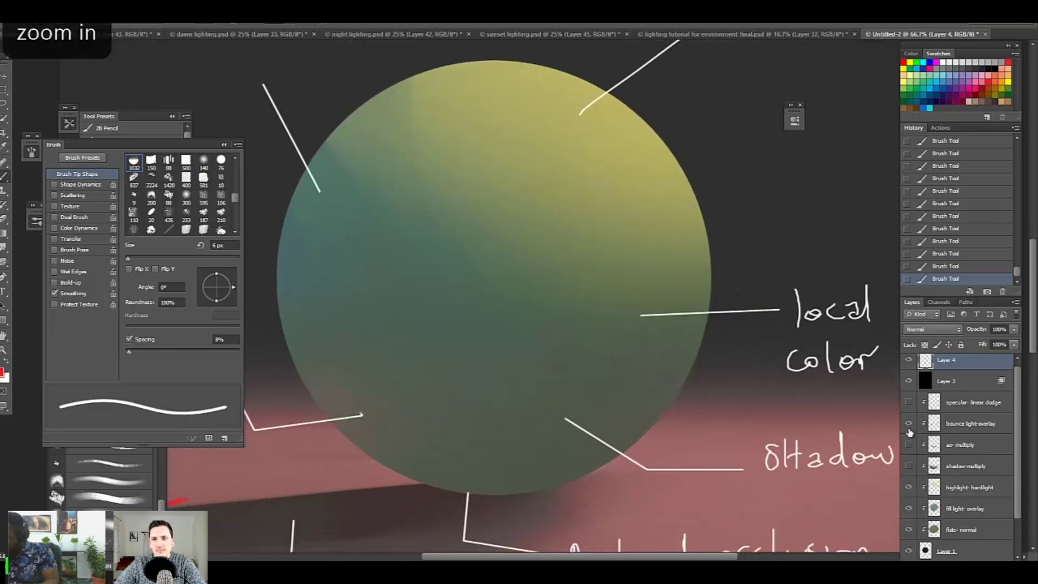
left_click(909, 424)
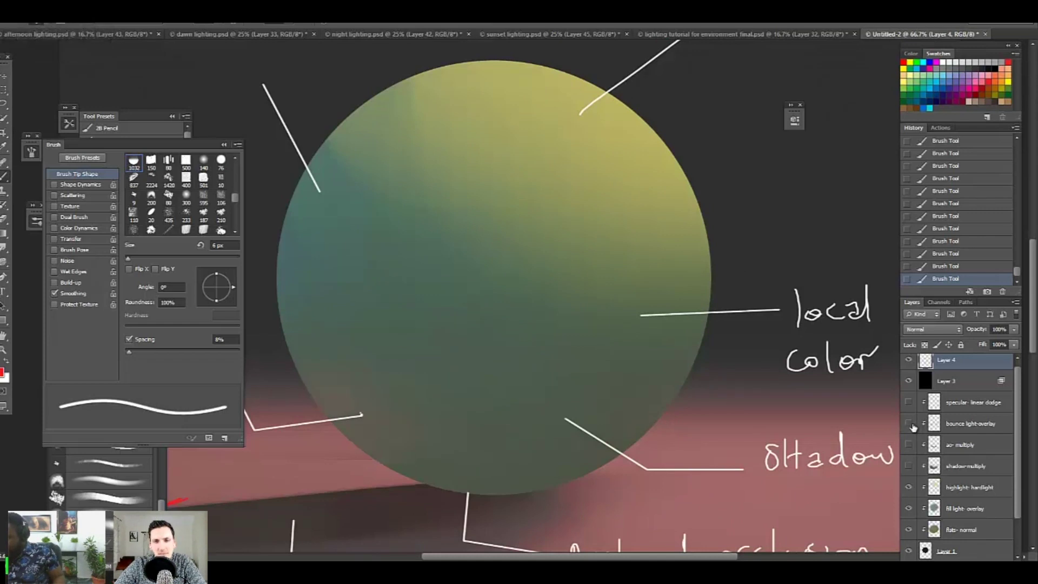
left_click(910, 424)
left_click(909, 424)
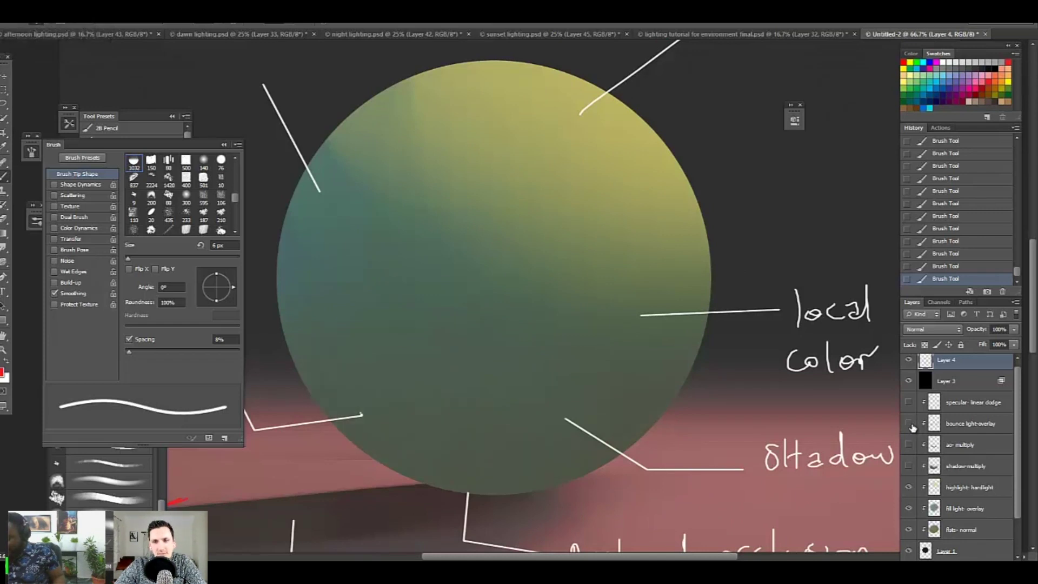
left_click(910, 424)
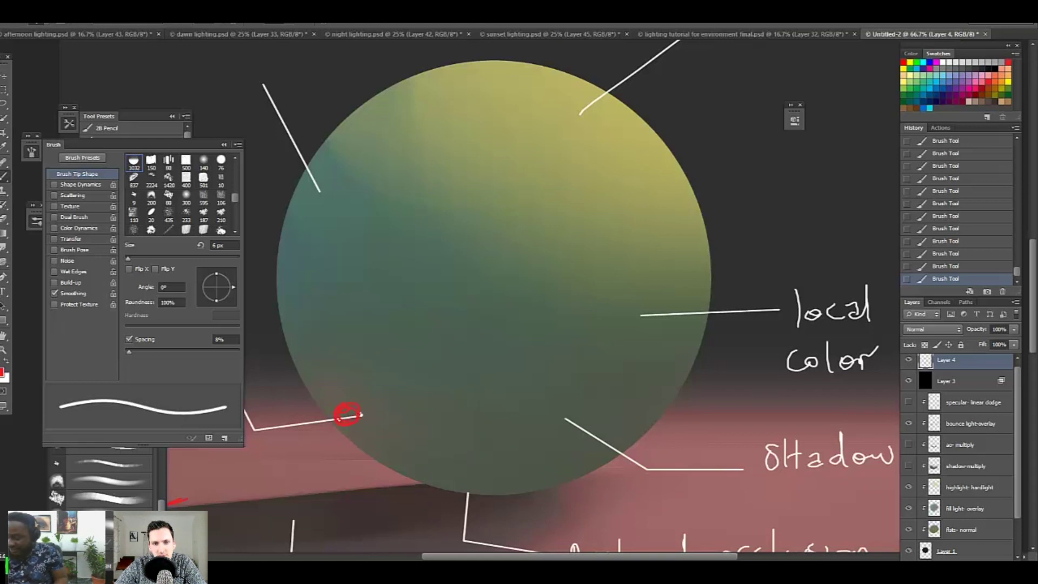
Step: Mark the bounce light areas with red spots on the sphere's lower-left and lower-right edges
left_click_drag(649, 435, 649, 430)
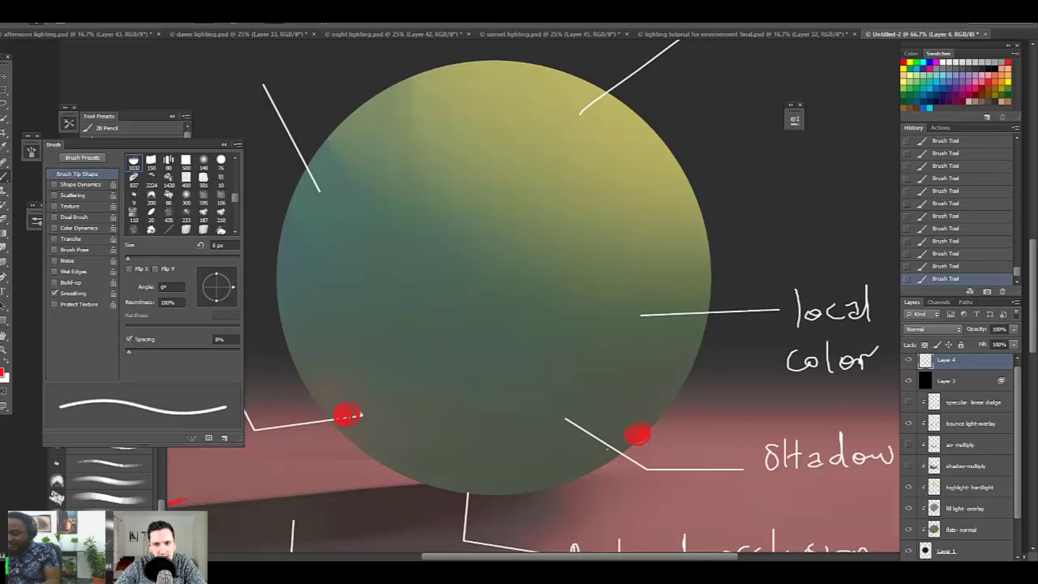
key("ctrl+minus")
key("ctrl+plus")
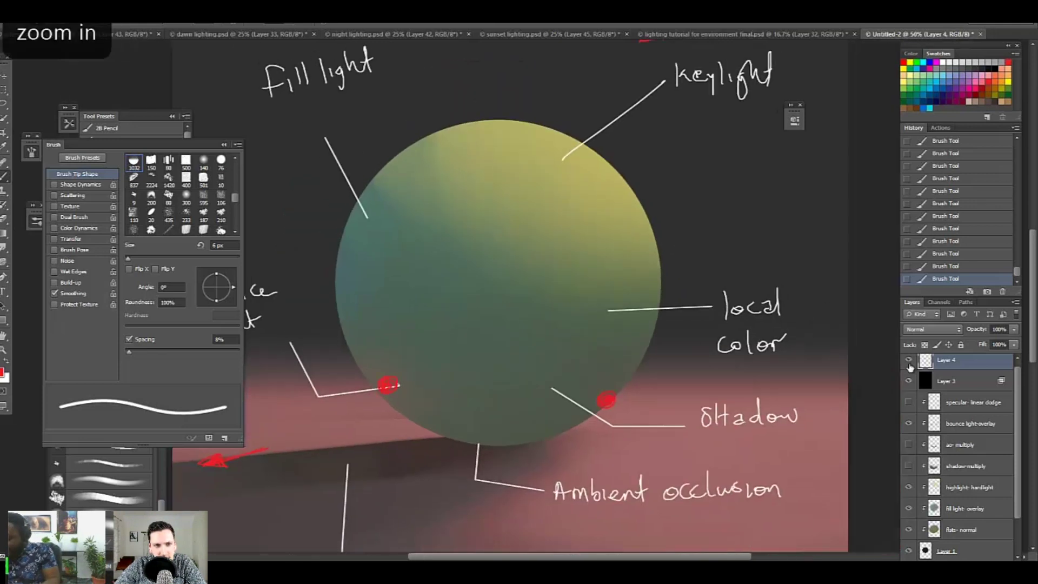
Step: Hide the annotations on Layer 4 and toggle bounce light-overlay repeatedly to examine its effect, leaving it visible
left_click(909, 360)
left_click(909, 424)
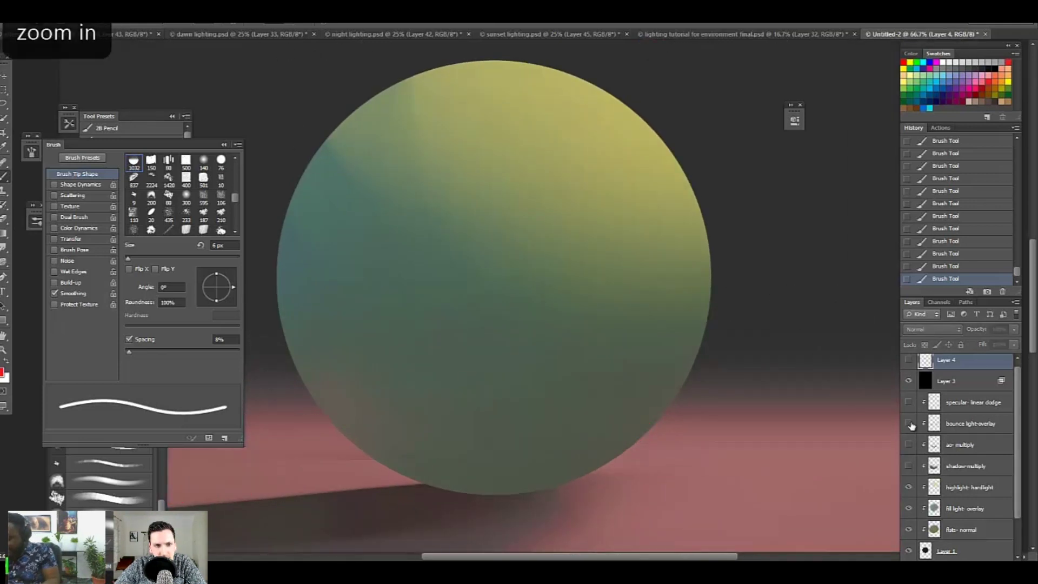
left_click(909, 424)
left_click(909, 424)
left_click(909, 424)
left_click(909, 424)
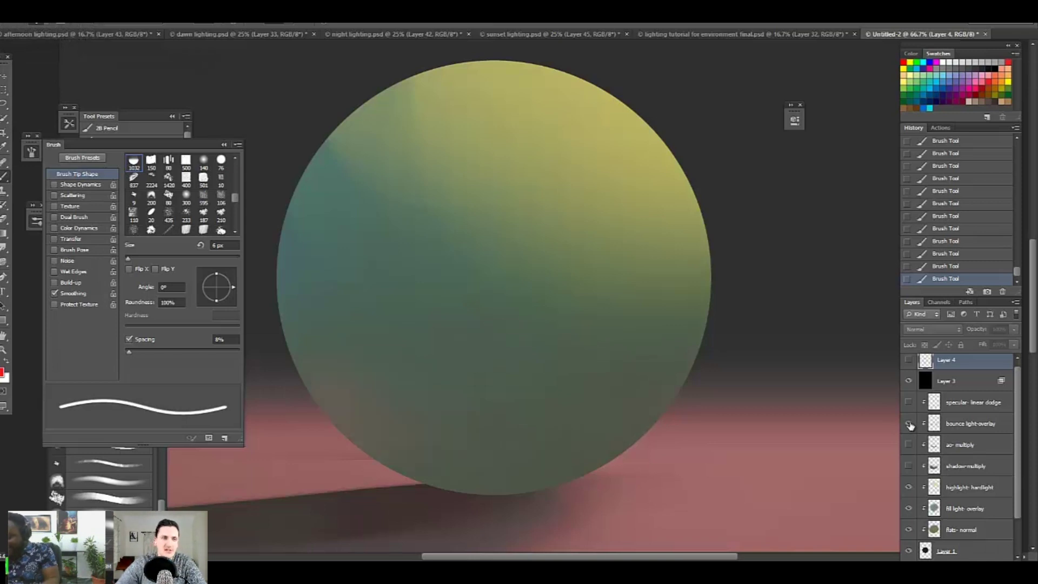
Step: Preview the bounce light-overlay layer in Hue/Saturation with Lightness at +99 to reveal its painted areas, and discard the adjustment
key("ctrl+minus")
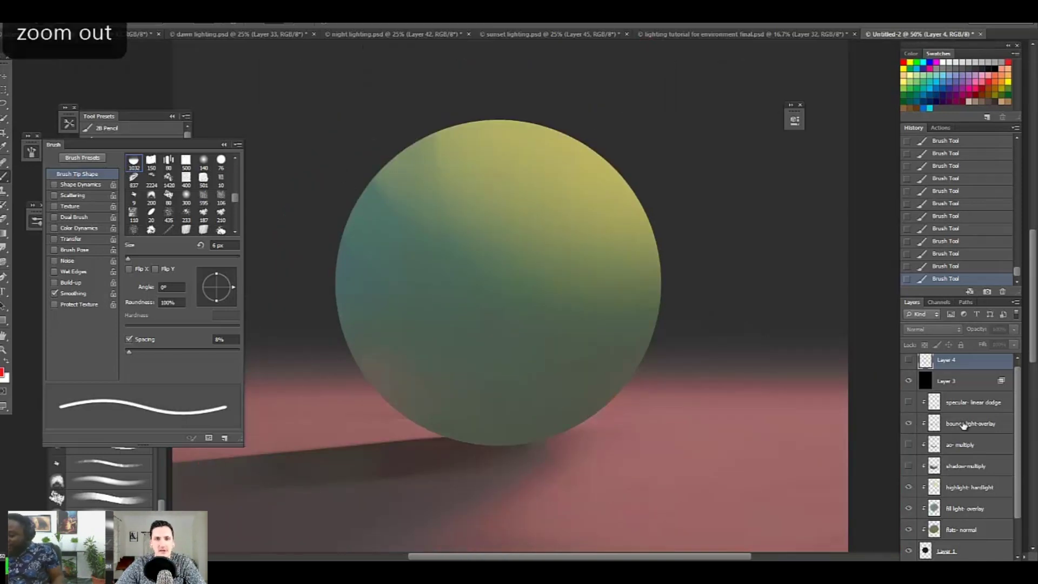
left_click(960, 427)
left_click(102, 25)
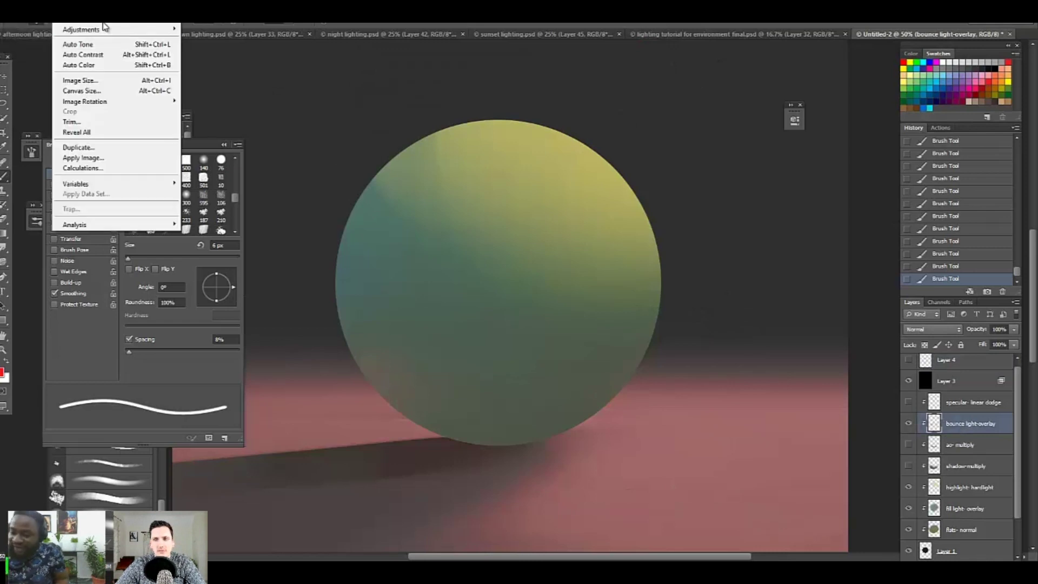
mouse_move(105, 28)
left_click(214, 87)
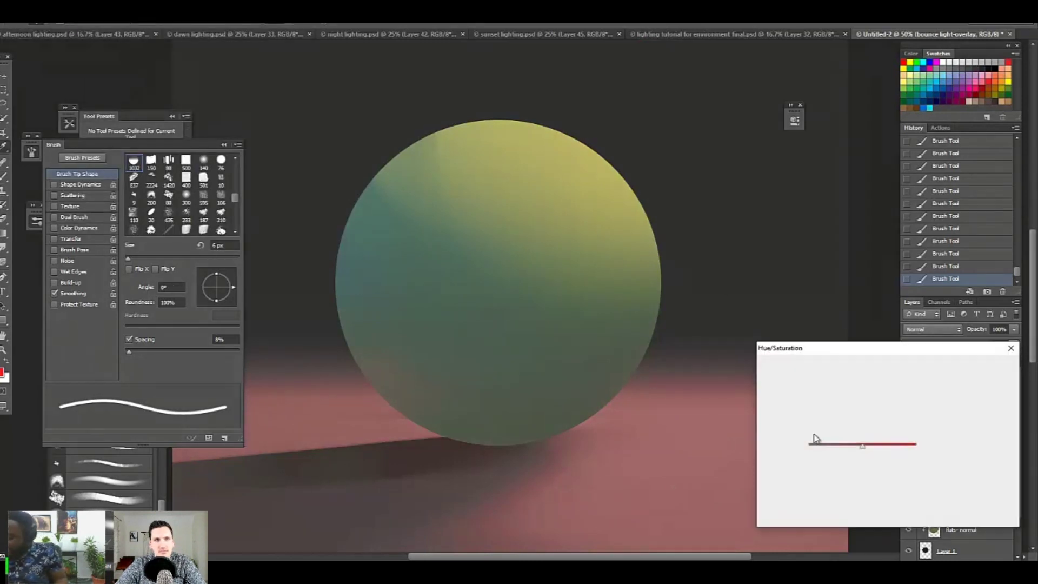
left_click_drag(864, 474, 921, 495)
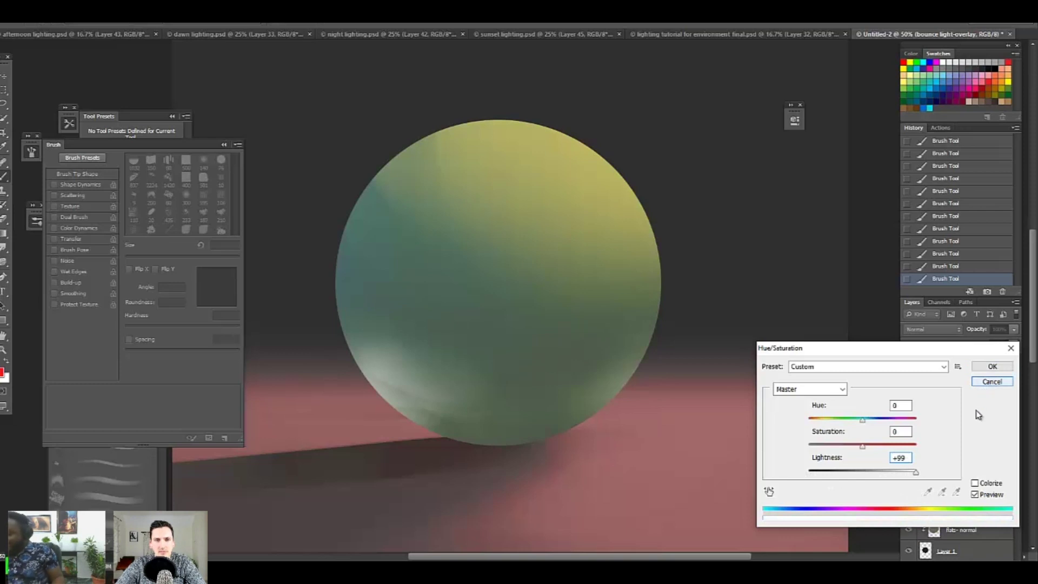
left_click(984, 382)
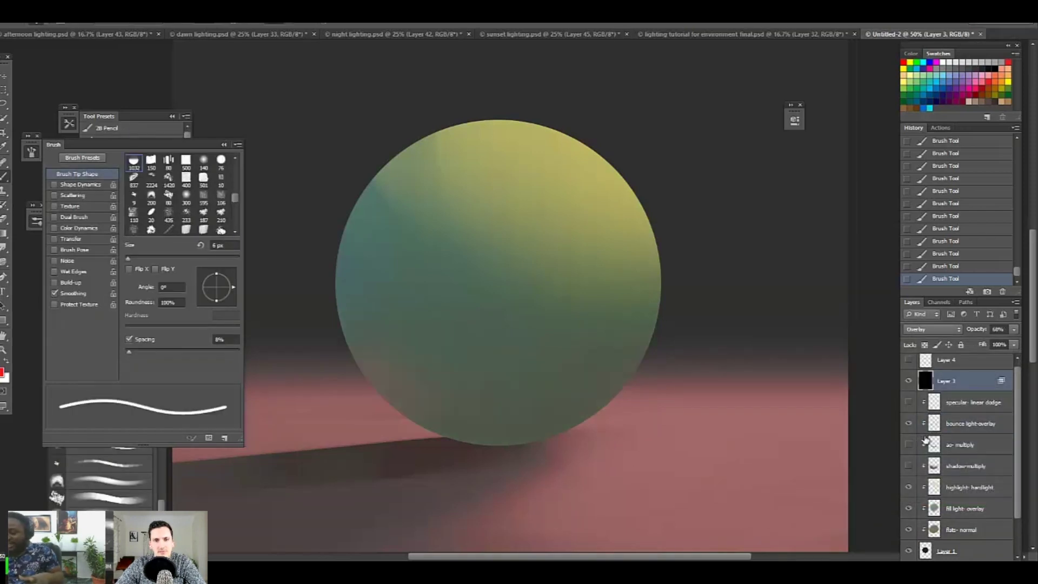
Step: Show the annotations on Layer 4 and step back in the history to remove the red spots on the sphere's lower edges
left_click(965, 422)
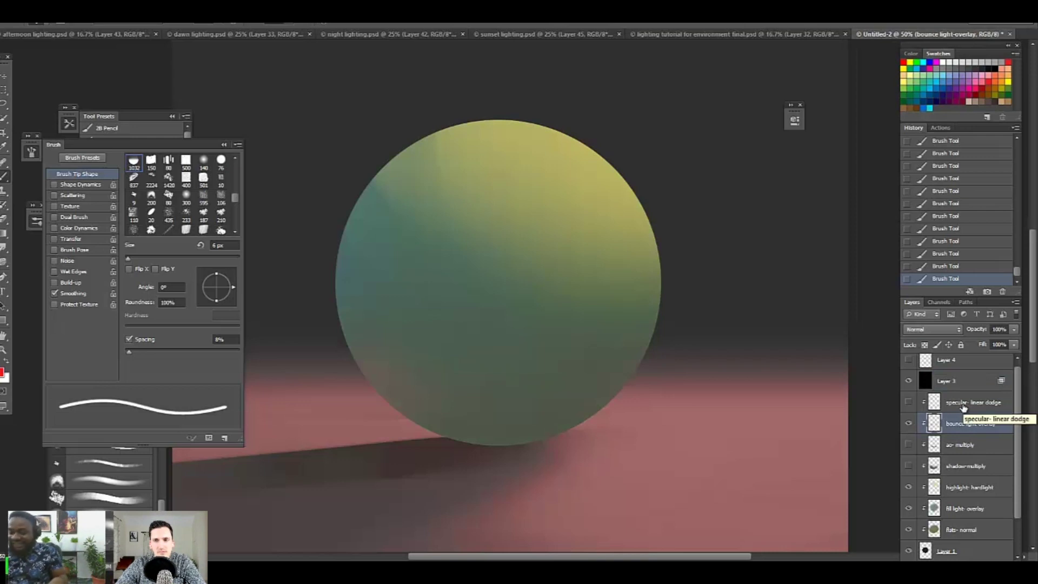
left_click(946, 361)
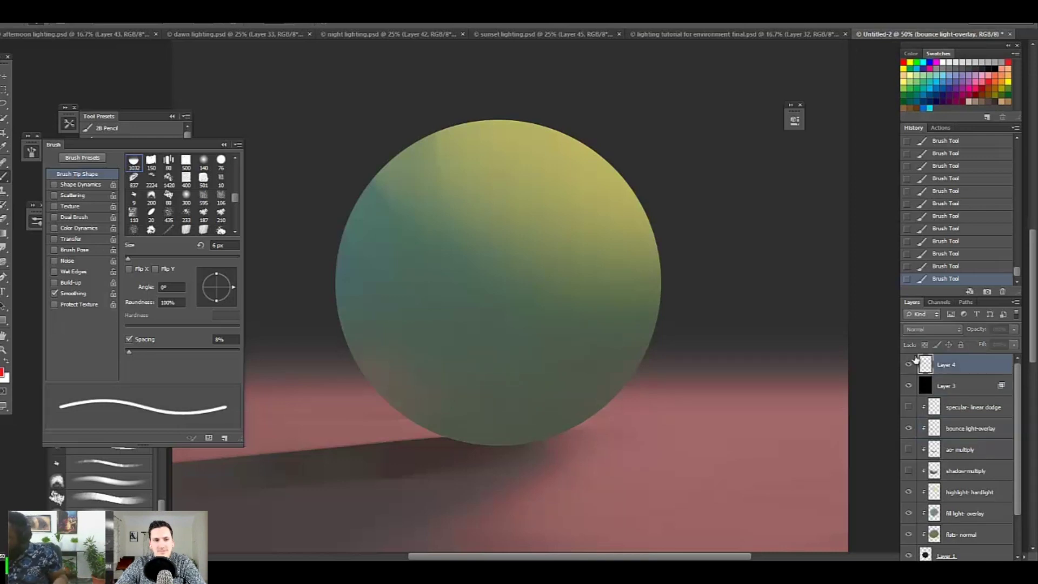
left_click(909, 365)
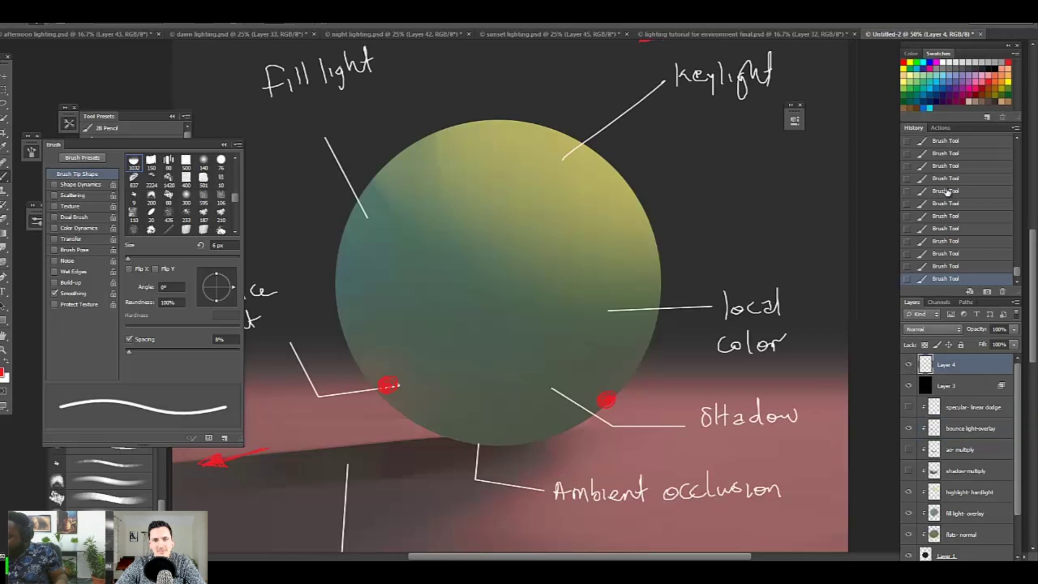
left_click(952, 156)
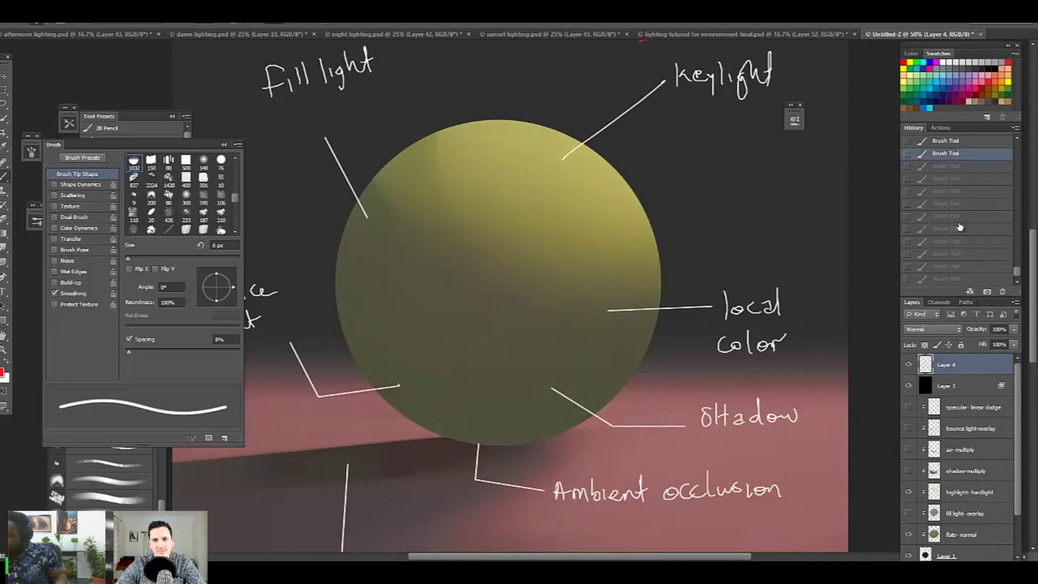
left_click(946, 241)
left_click(946, 229)
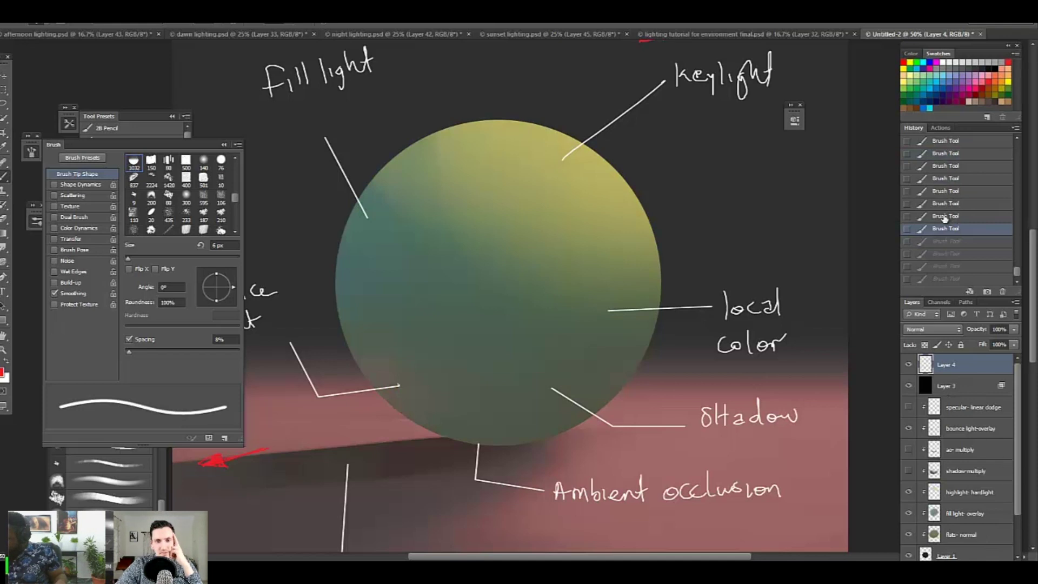
Step: Add a new layer and draw short red bounce light strokes beneath the sphere's lower-left and lower-right edges
left_click_drag(943, 54, 945, 28)
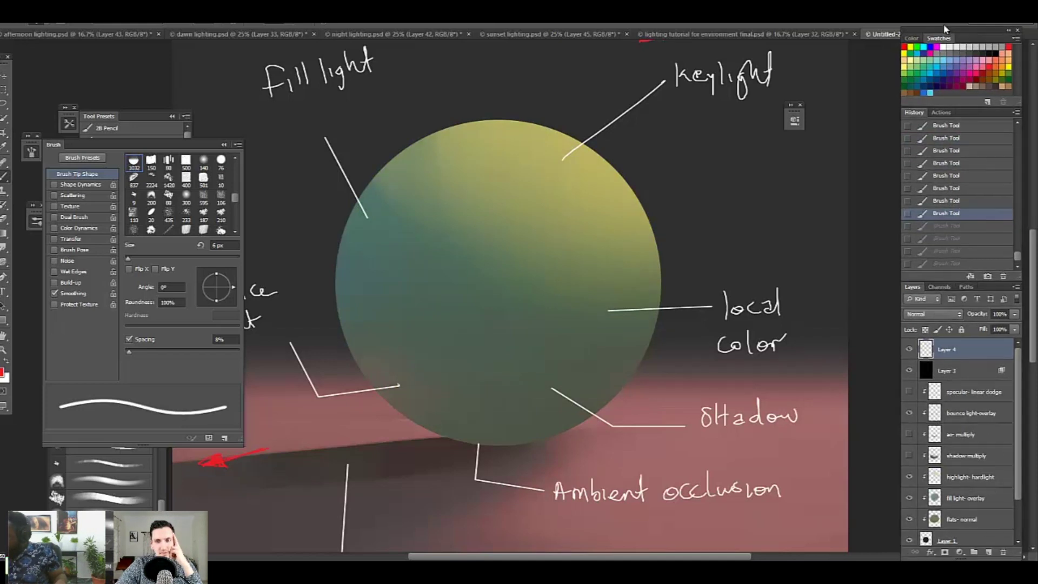
left_click(988, 552)
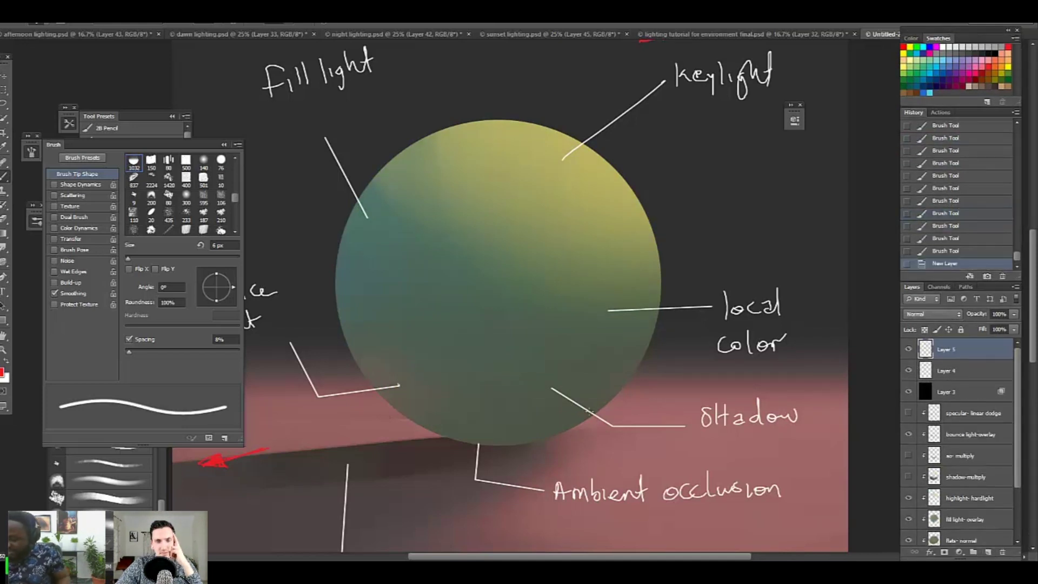
left_click_drag(599, 401, 622, 449)
left_click_drag(630, 394, 637, 443)
left_click_drag(572, 430, 605, 447)
mouse_move(373, 395)
left_mouse_down()
mouse_move(374, 431)
mouse_move(385, 439)
mouse_move(352, 437)
left_mouse_up()
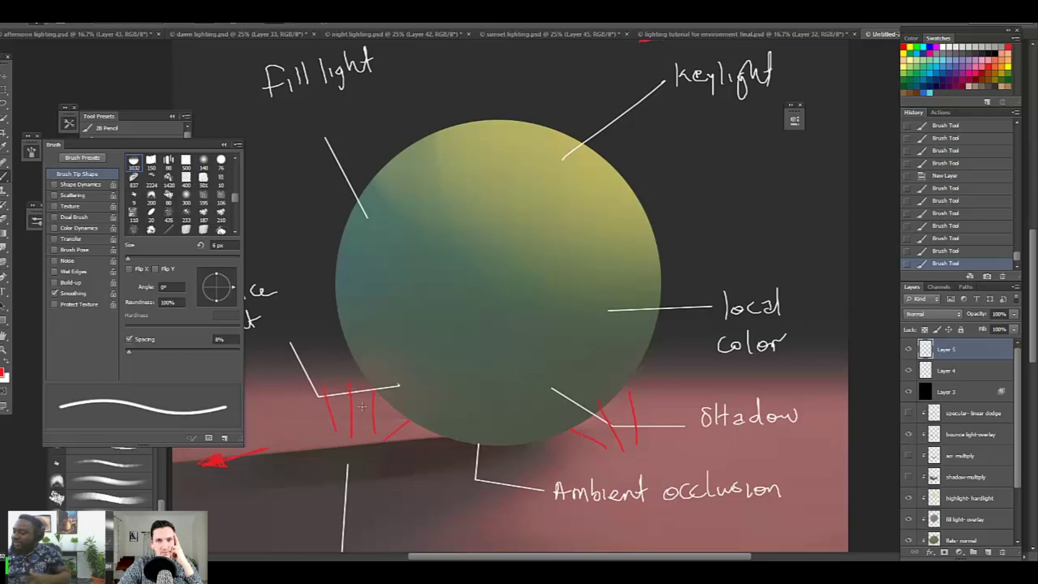
left_click_drag(333, 435, 332, 437)
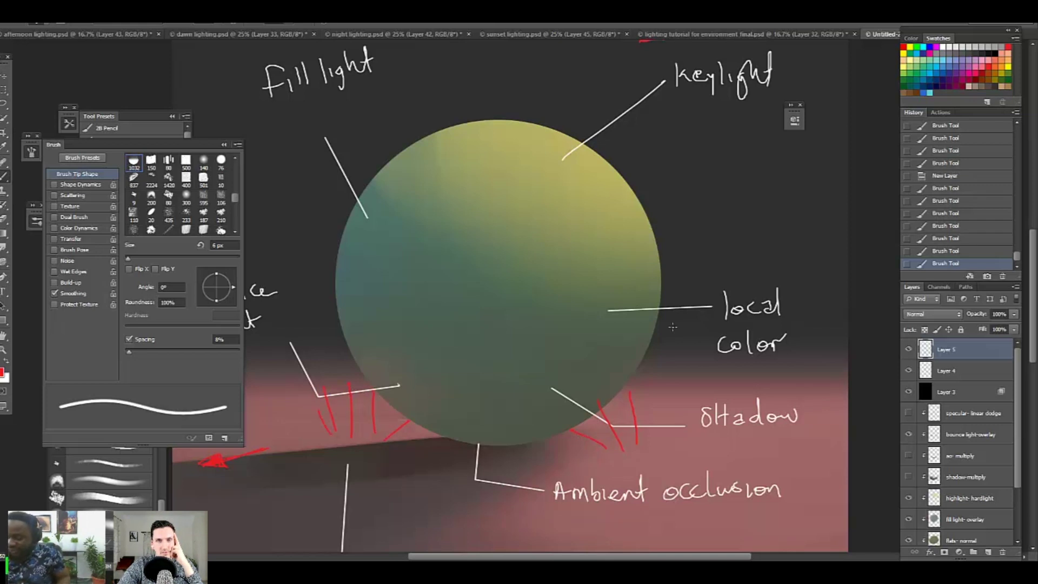
Step: Draw red arrows for light striking the floor on both sides and bouncing up to the sphere, and hide this new annotation layer
mouse_move(757, 203)
left_mouse_down()
mouse_move(668, 446)
mouse_move(681, 441)
left_mouse_up()
left_click_drag(642, 472, 617, 409)
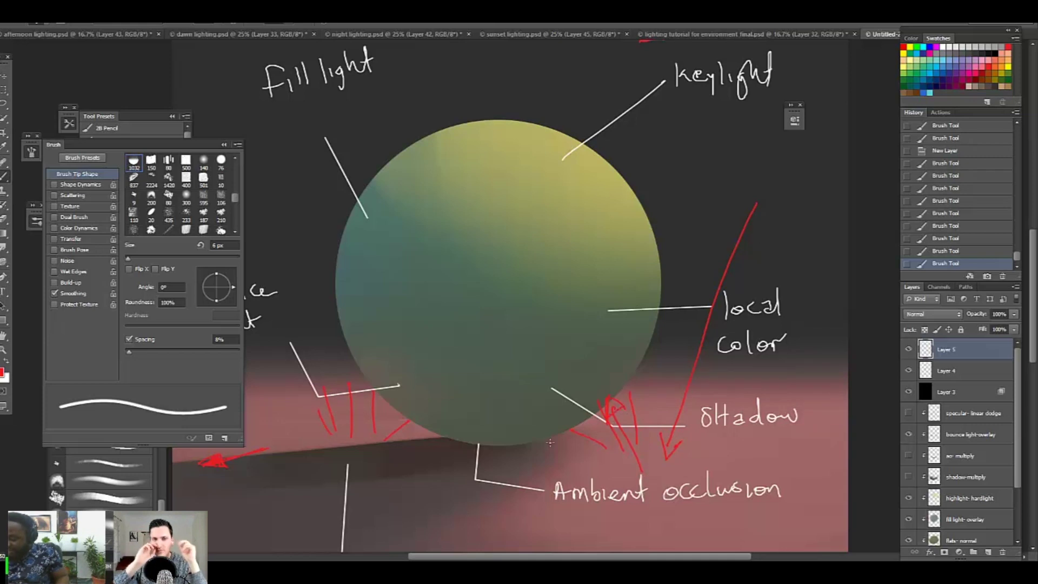
left_click_drag(306, 167, 295, 359)
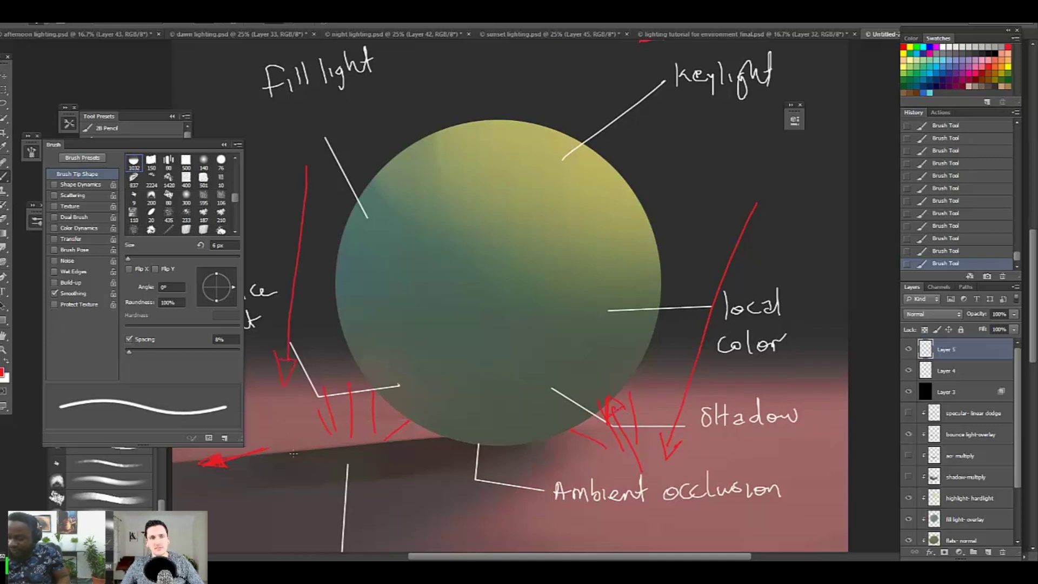
left_click(908, 349)
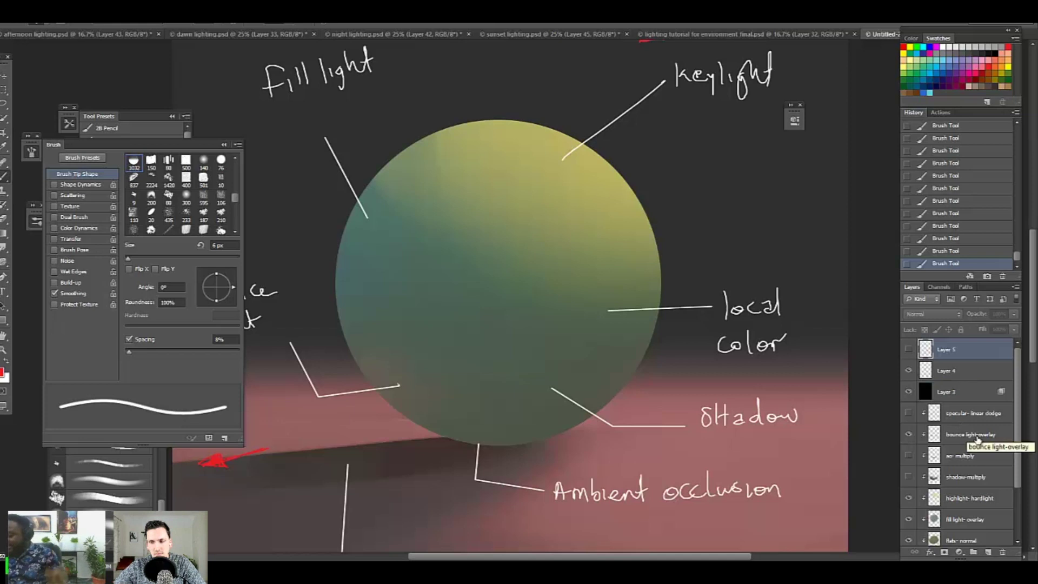
Step: Show the shadow-multiply layer and toggle it off and on to compare its darkening of the sphere, leaving it visible
scroll(1005, 441, "down", 1)
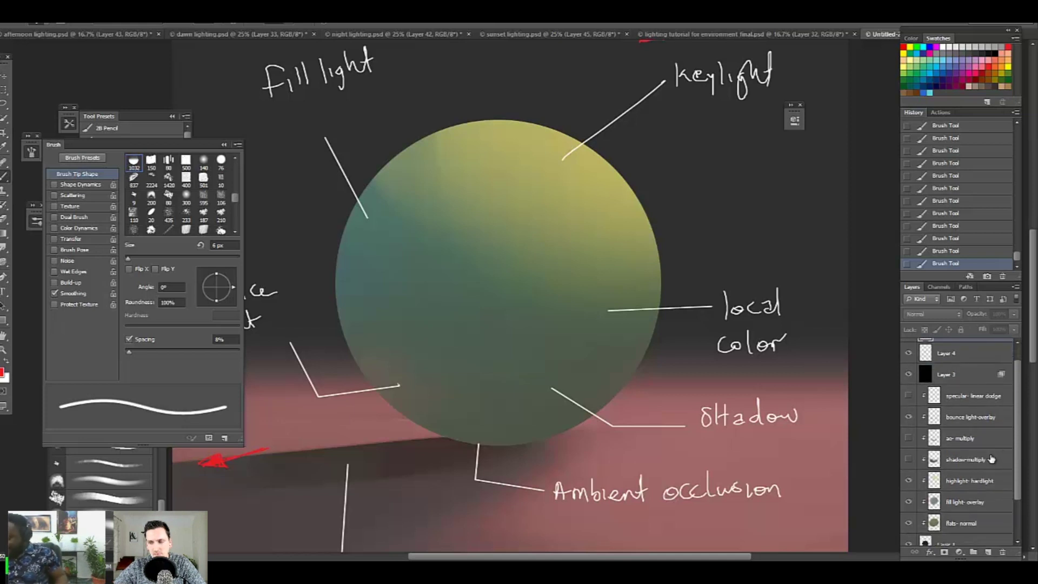
left_click(908, 460)
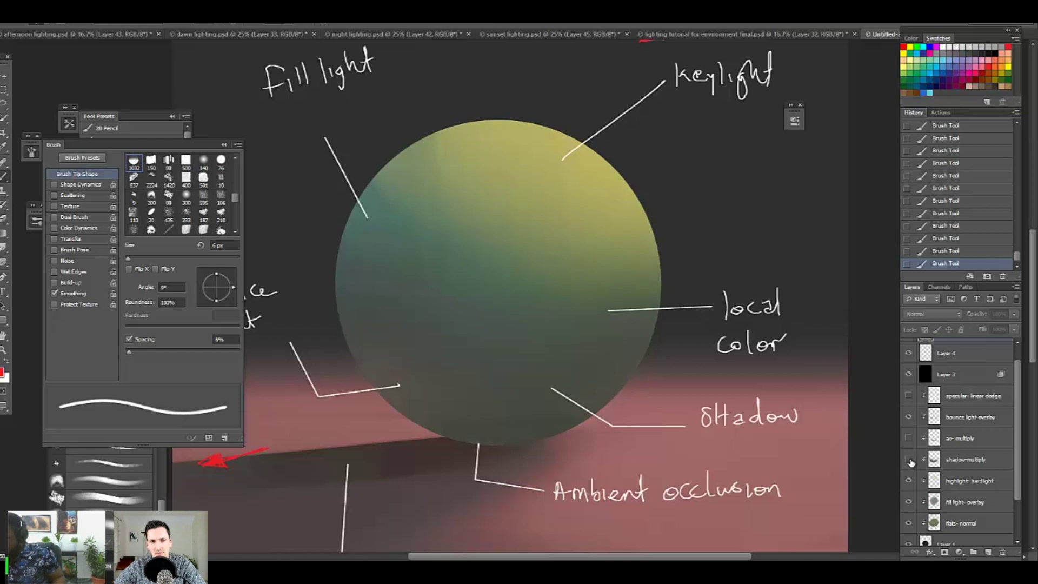
left_click(908, 460)
left_click(909, 460)
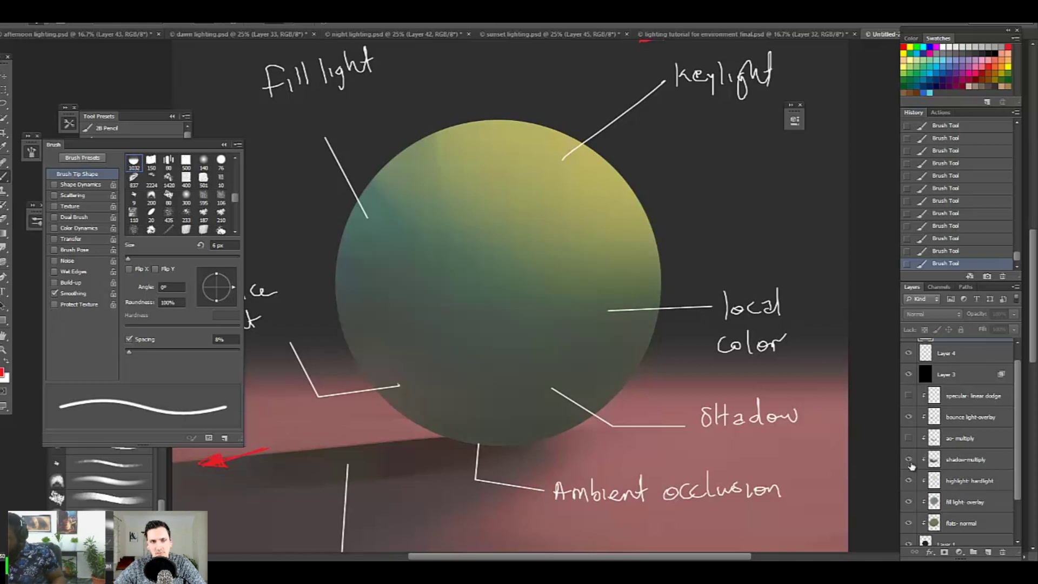
left_click(910, 460)
left_click(910, 461)
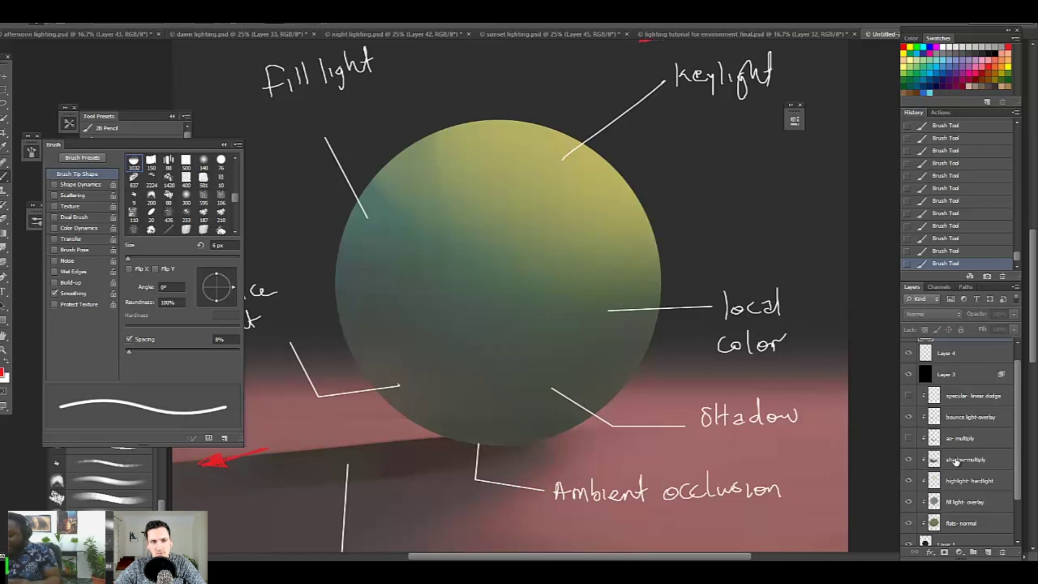
Step: Preview the shadow-multiply layer in Hue/Saturation with Lightness at -100 to reveal its painted area, and discard the adjustment
left_click(957, 459)
key("ctrl+minus")
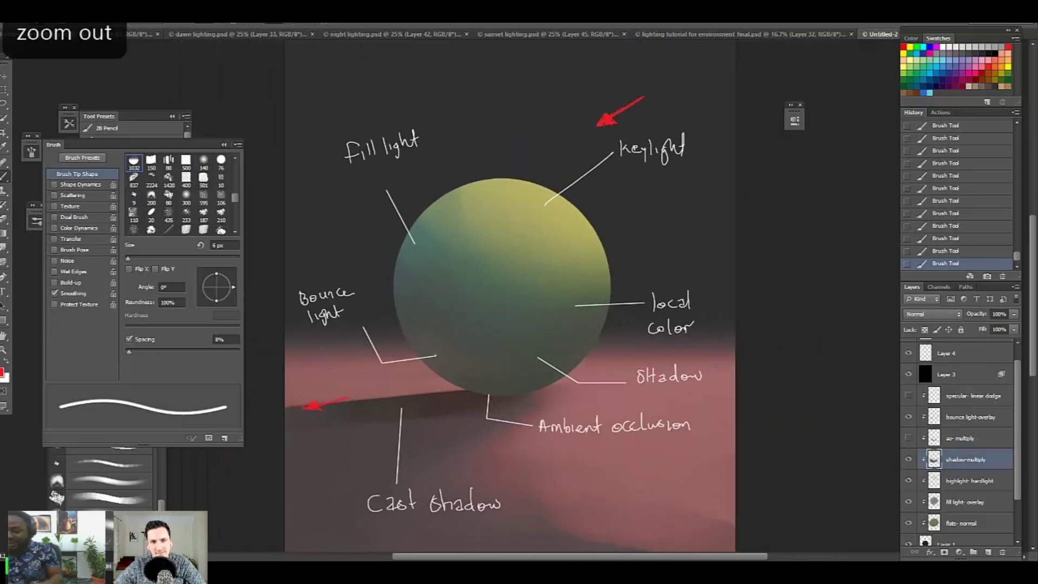
left_click(63, 10)
mouse_move(114, 30)
left_click(282, 86)
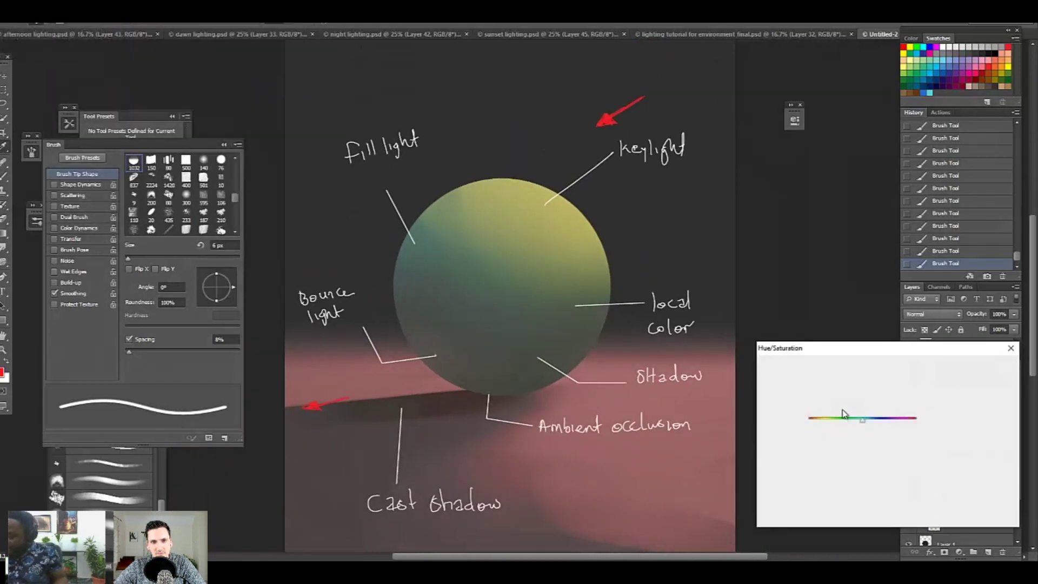
left_click_drag(864, 473, 803, 471)
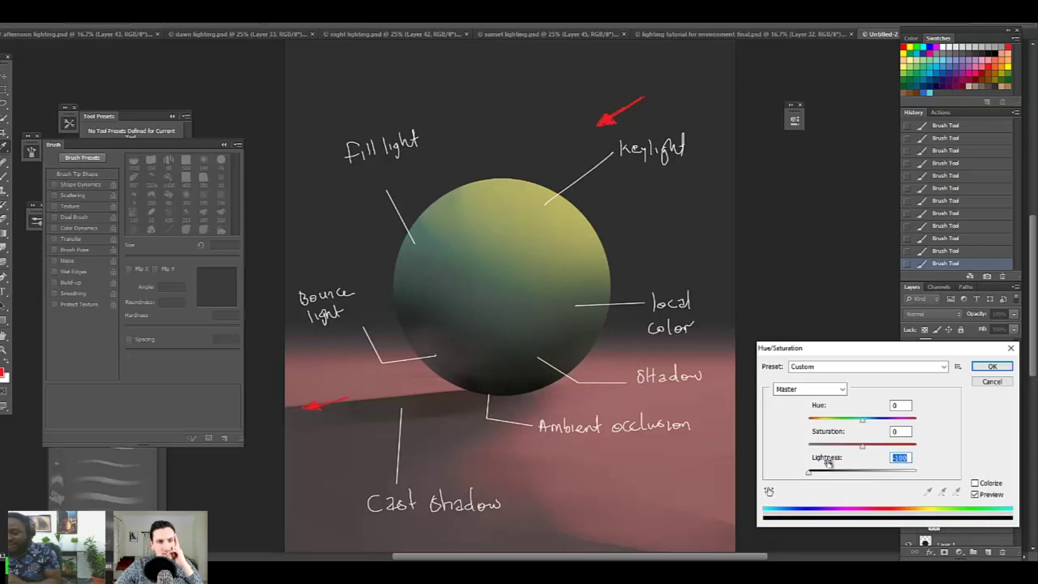
left_click(992, 382)
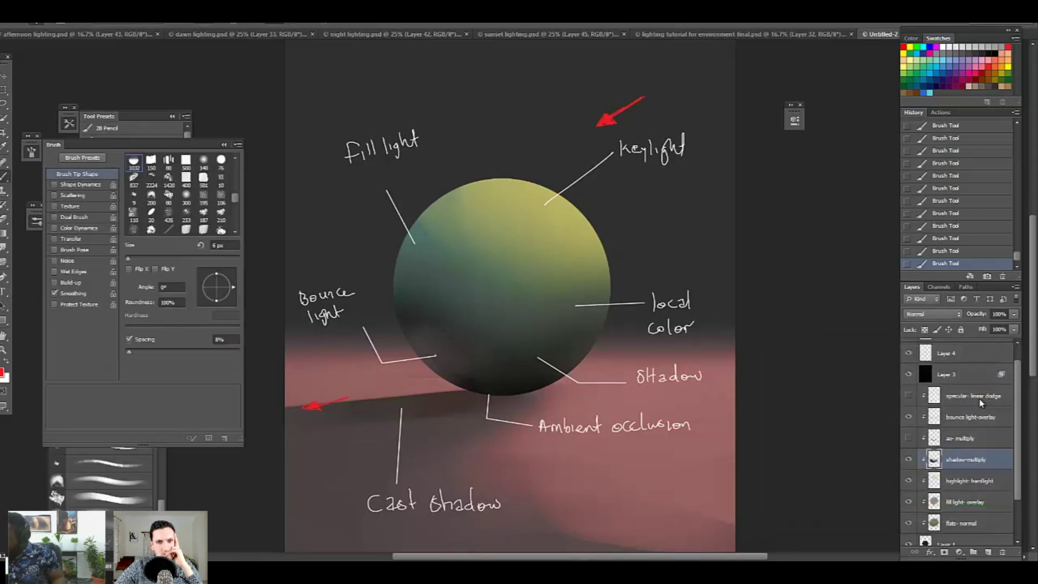
Step: Compare the sphere with and without the shadow-multiply layer, leaving the layer visible
left_click(910, 460)
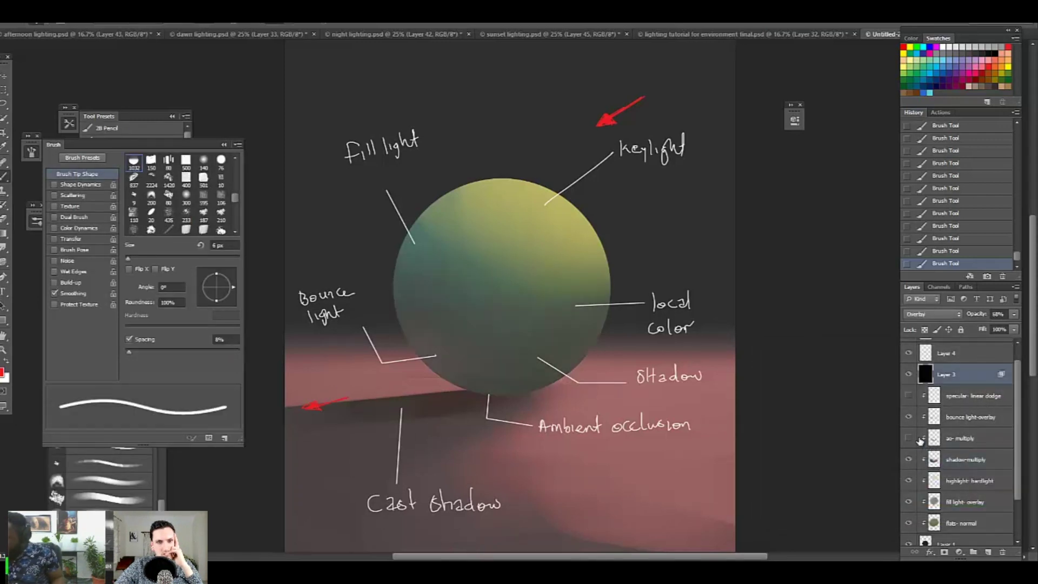
left_click(911, 464)
left_click(910, 464)
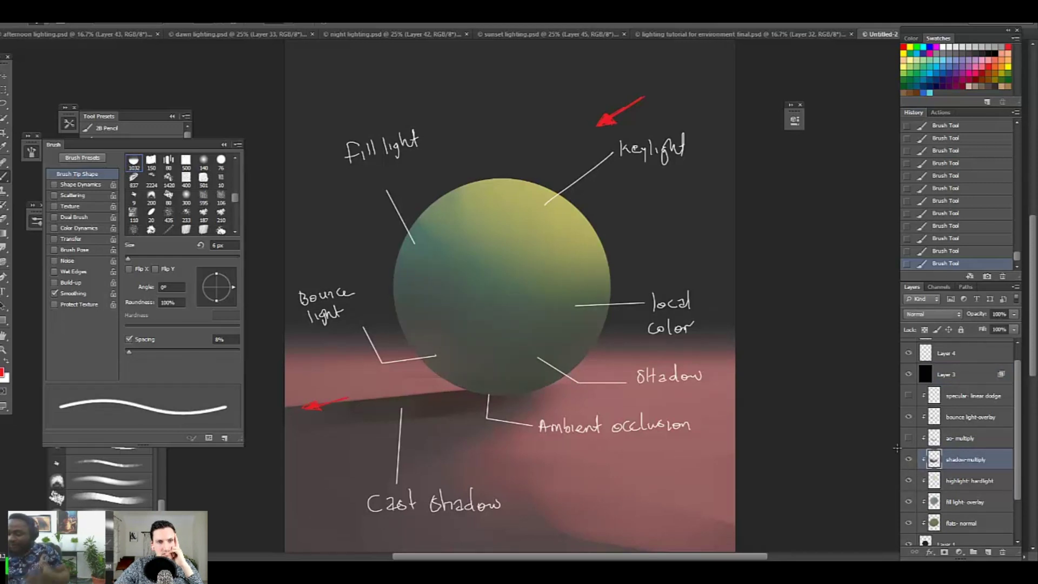
left_click(911, 460)
left_click(911, 460)
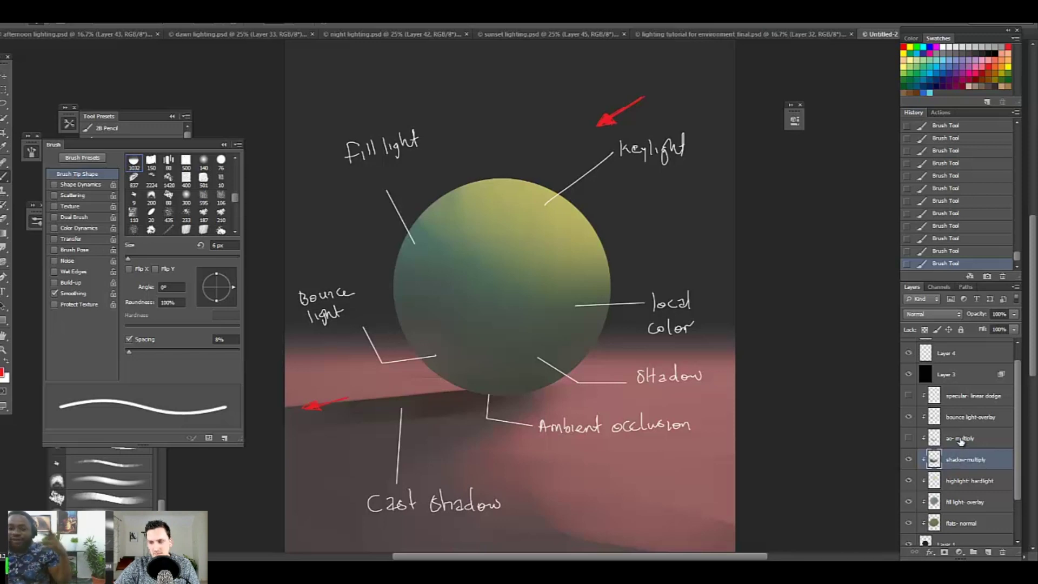
Step: Show the ao-multiply layer and compare its ambient occlusion where the sphere meets the floor
left_click(910, 438)
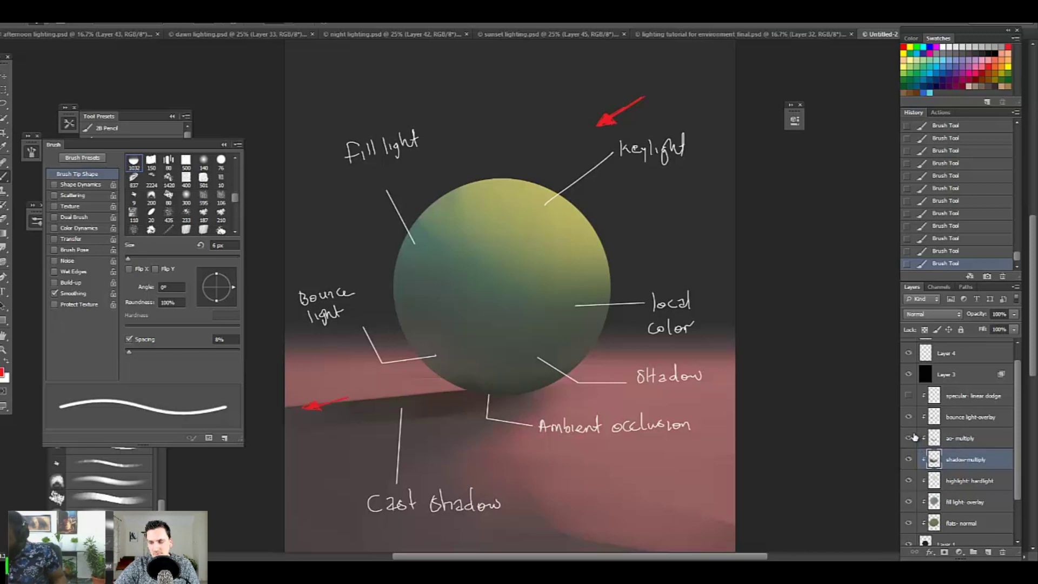
left_click(910, 437)
left_click(911, 438)
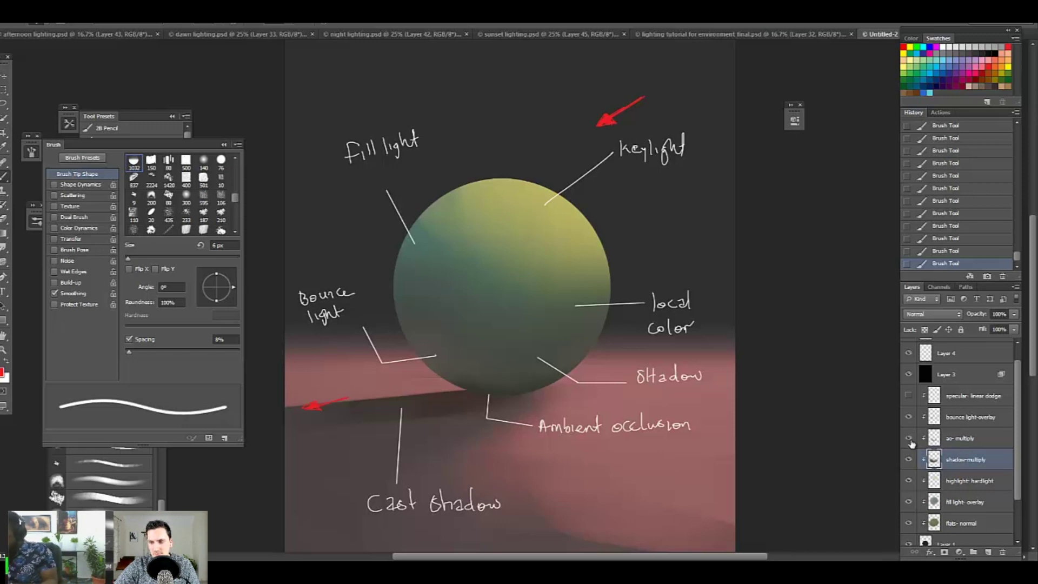
key("ctrl+plus")
left_click_drag(756, 517, 734, 454)
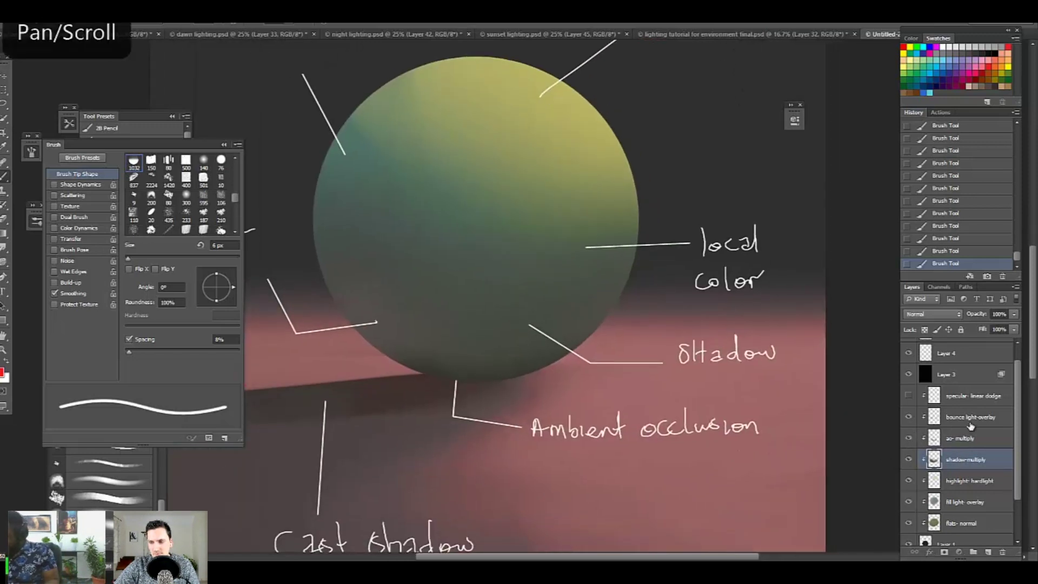
Step: Compare the effects of the bounce light-overlay and ao-multiply layers by switching each off and on
left_click(967, 417)
left_click(909, 416)
left_click(909, 417)
left_click(909, 438)
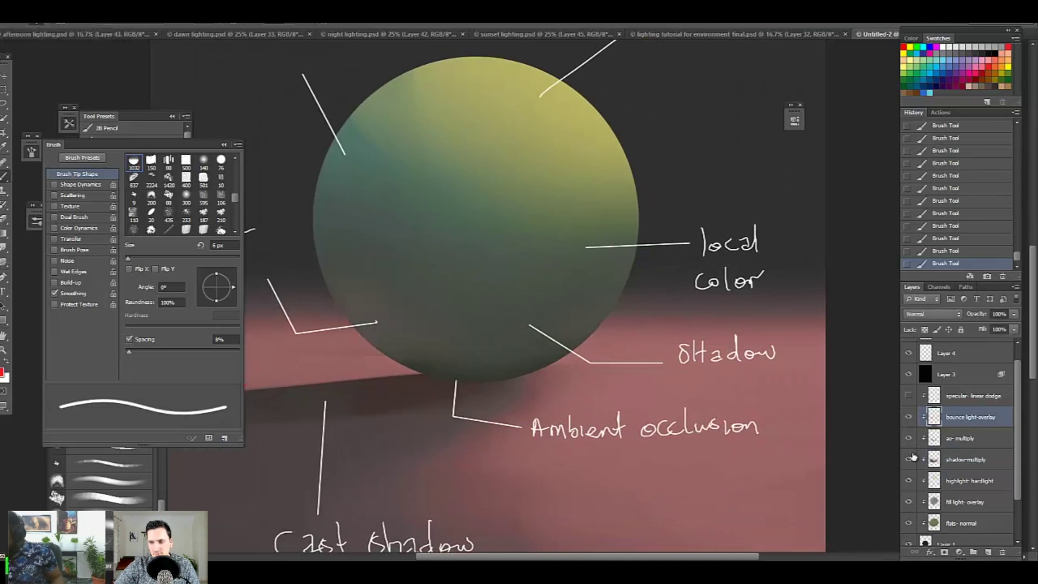
left_click(909, 438)
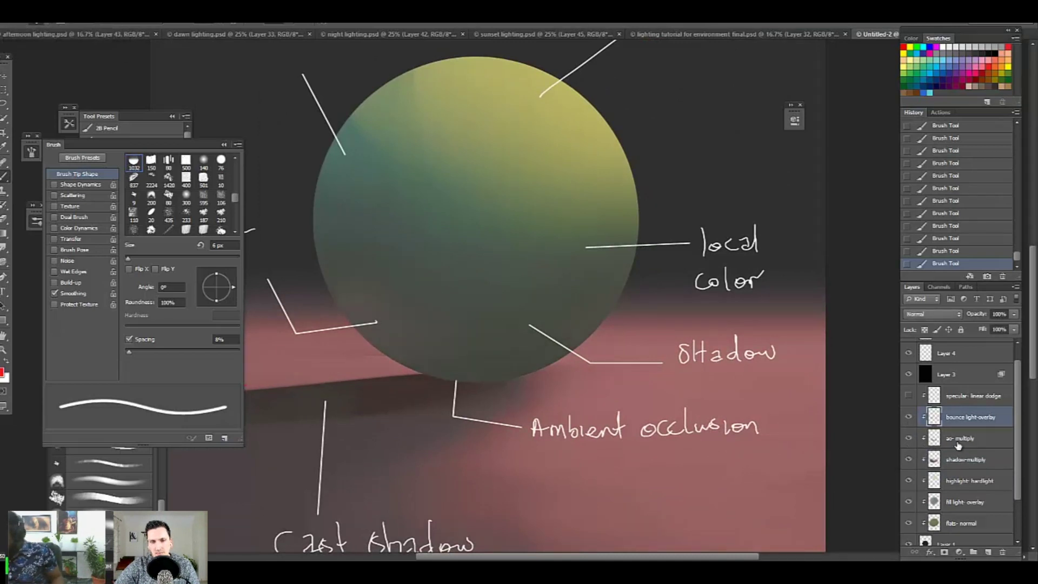
Step: Select the ao-multiply layer and toggle it repeatedly to examine the contact shadow under the sphere, leaving it visible
left_click(958, 444)
left_click(909, 441)
left_click(909, 441)
left_click(909, 440)
left_click(909, 441)
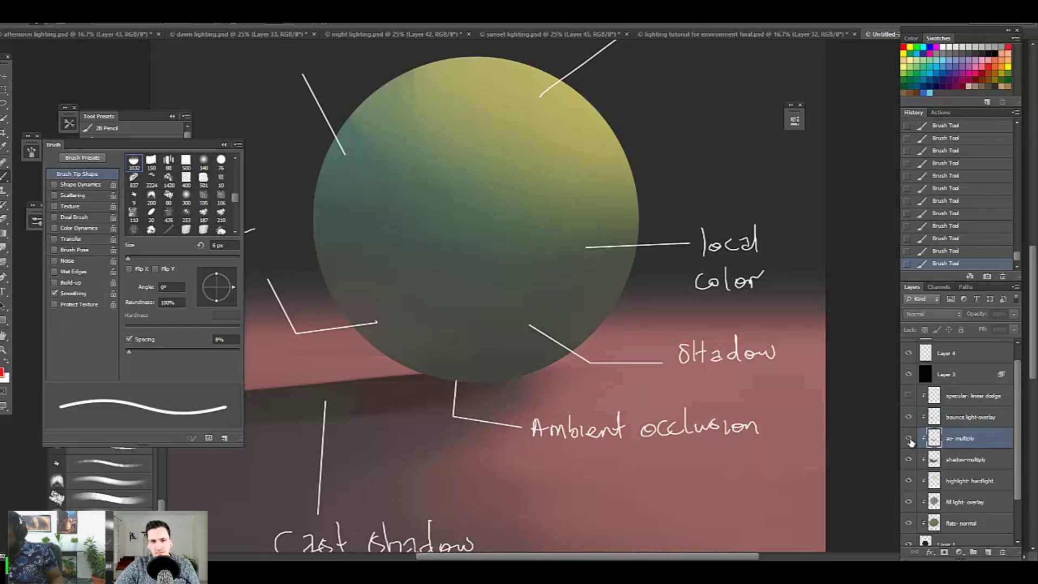
scroll(1018, 397, "up", 1)
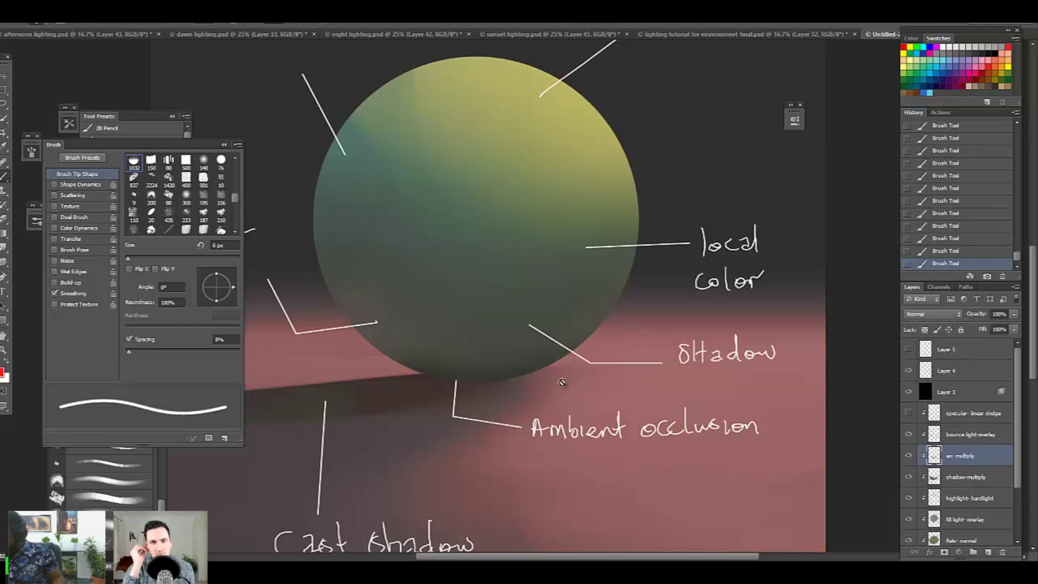
Step: Add a new layer and draw a red ellipse around the contact area where the sphere meets the floor
left_click(957, 349)
left_click(587, 290)
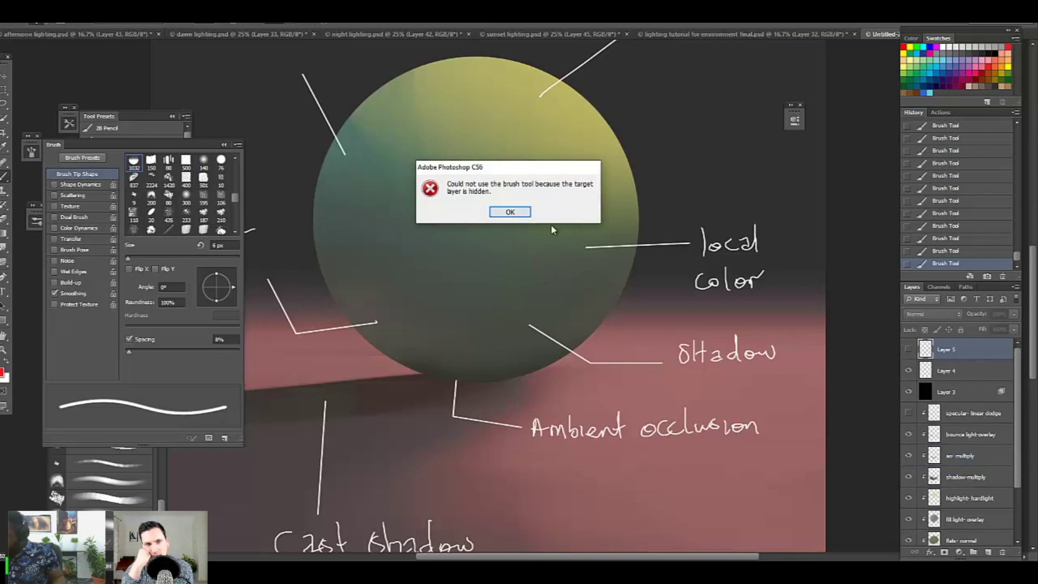
left_click(508, 211)
left_click(988, 552)
mouse_move(489, 319)
left_mouse_down()
mouse_move(444, 318)
mouse_move(416, 414)
mouse_move(470, 325)
left_mouse_up()
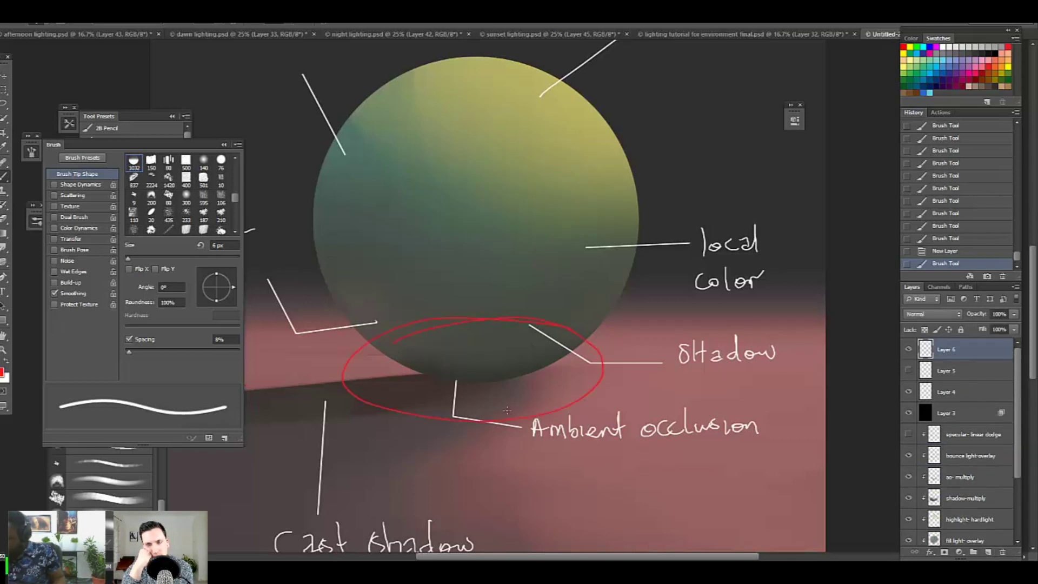
Step: Select the ao-multiply layer and compare the circled contact area with it off and on, leaving the layer visible
left_click(966, 459)
left_click(927, 479)
left_click(908, 477)
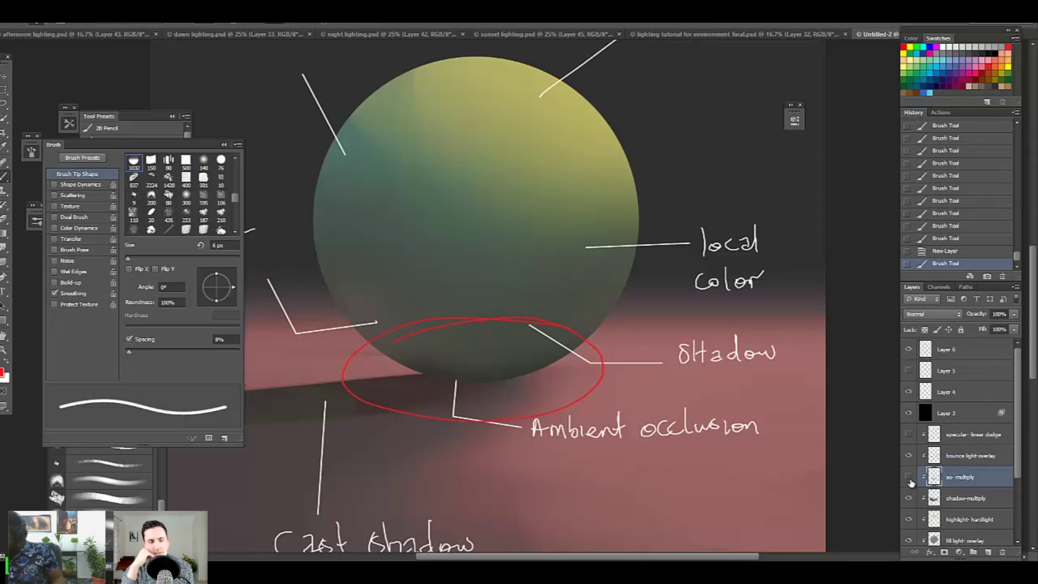
left_click(909, 477)
left_click(908, 478)
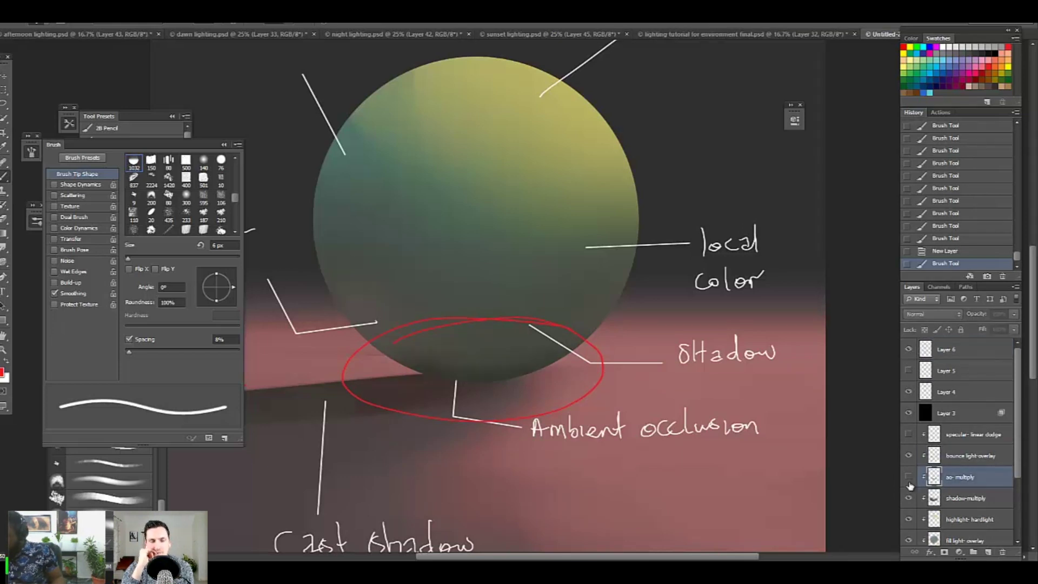
left_click(909, 478)
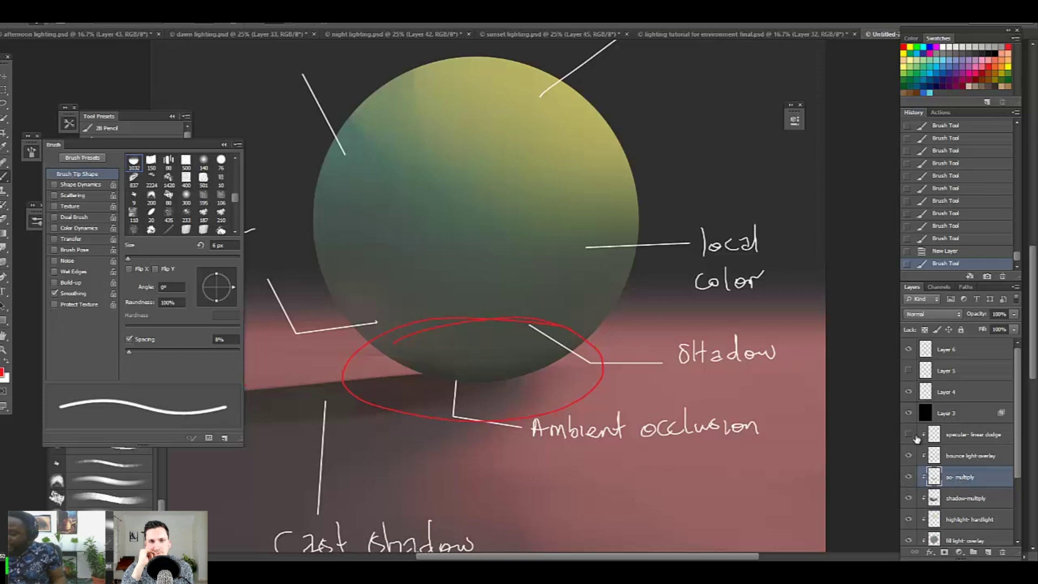
left_click(64, 4)
mouse_move(123, 29)
left_click(268, 87)
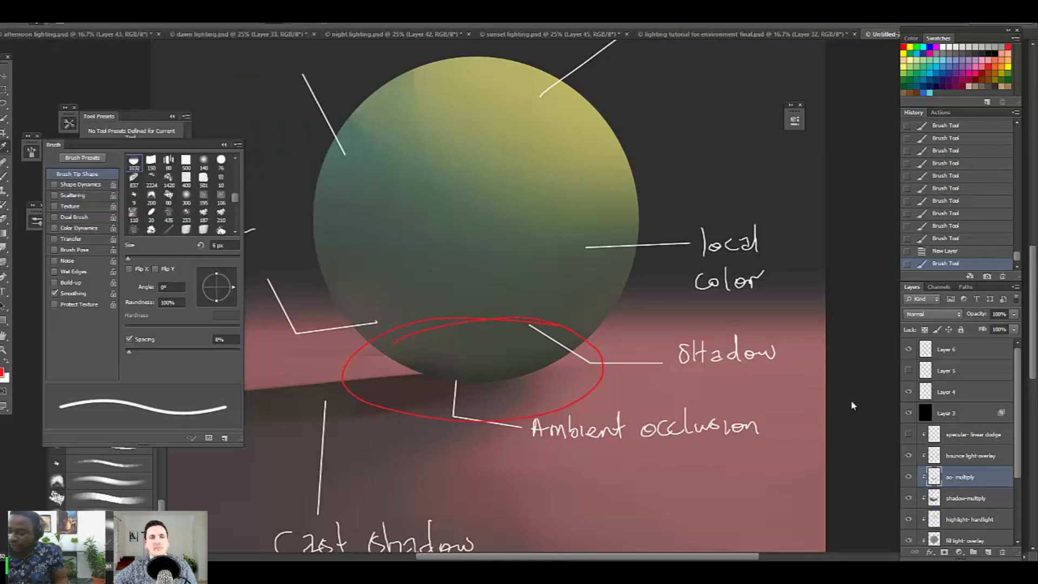
mouse_move(862, 475)
left_mouse_down()
mouse_move(803, 487)
mouse_move(866, 484)
left_mouse_up()
left_click(982, 383)
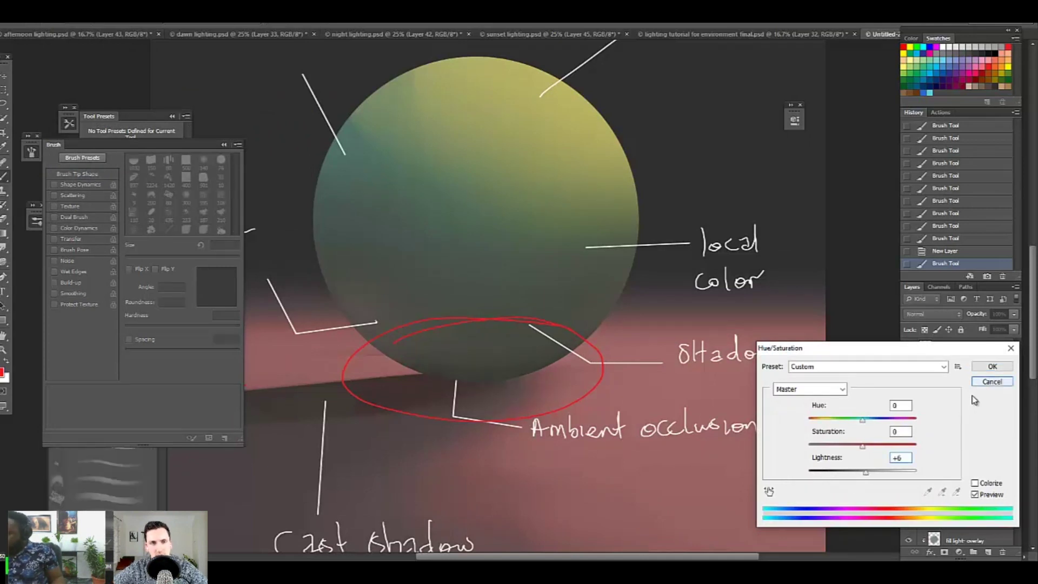
left_click(985, 387)
Step: Hide Layer 6 with the red ellipse and compare the sphere with and without the ao-multiply layer, leaving ao-multiply visible
left_click(910, 350)
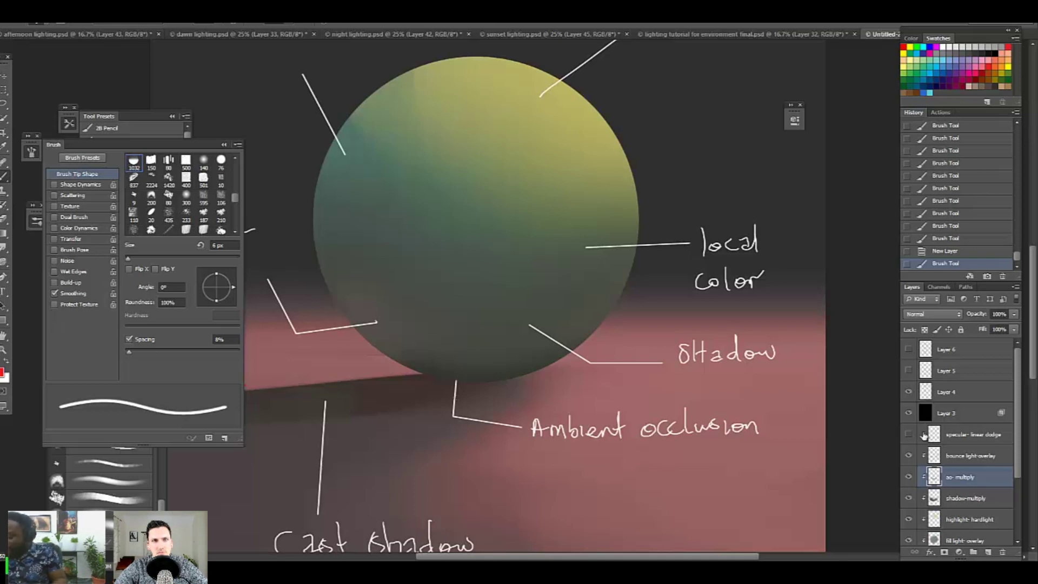
left_click(910, 478)
left_click(910, 478)
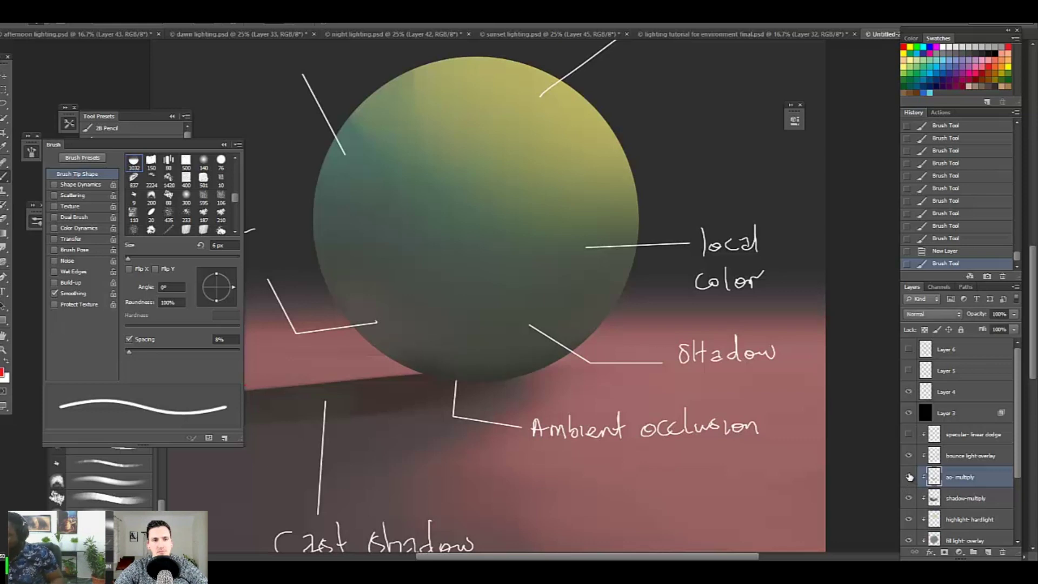
left_click(908, 434)
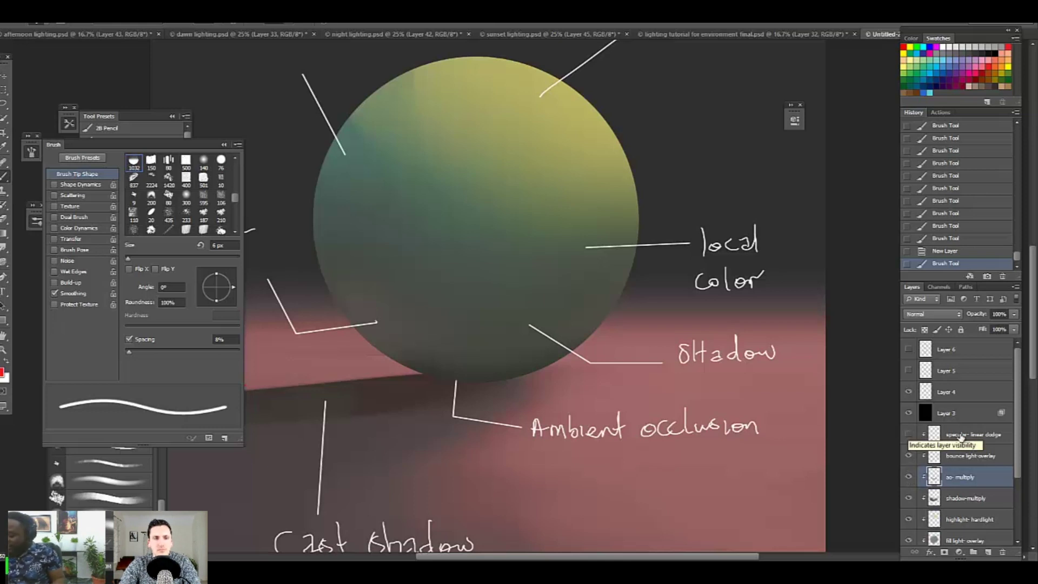
Step: Select the flats-normal layer and review the fill light-overlay and highlight-hardlight layers by switching each off and on
scroll(1013, 428, "down", 1)
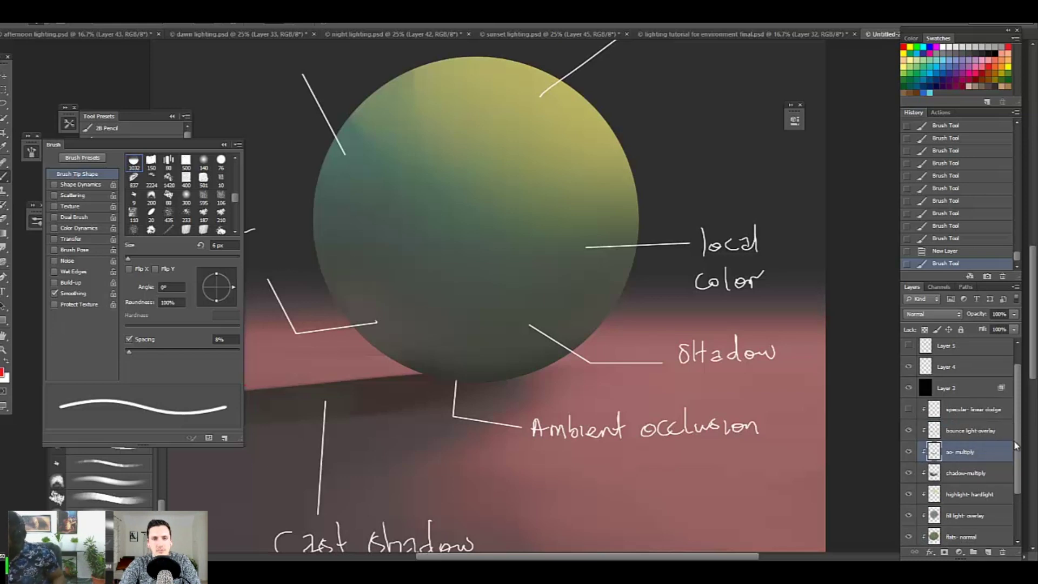
scroll(1016, 454, "down", 1)
left_click_drag(1021, 464, 1020, 461)
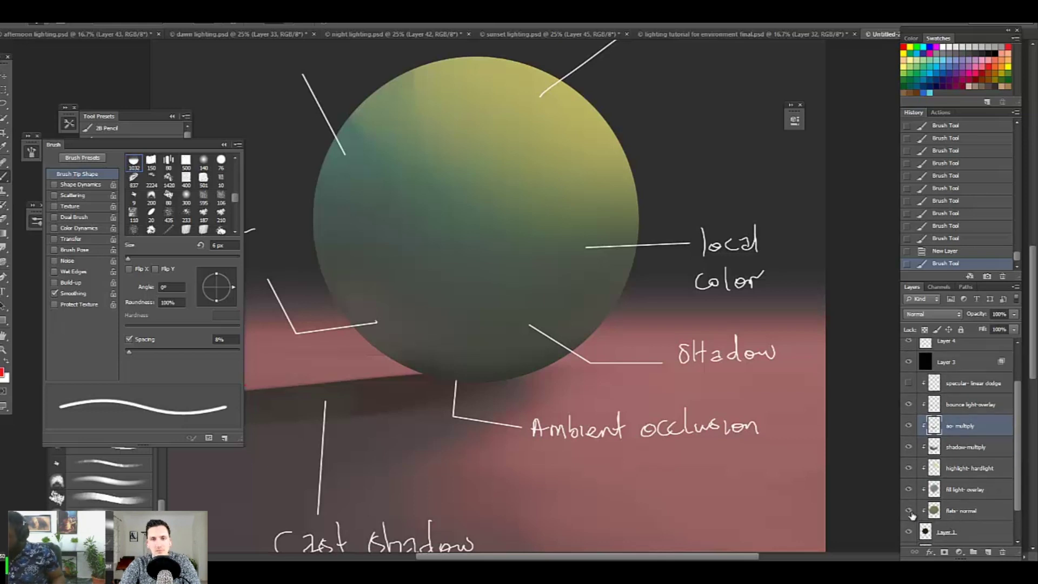
left_click(965, 510)
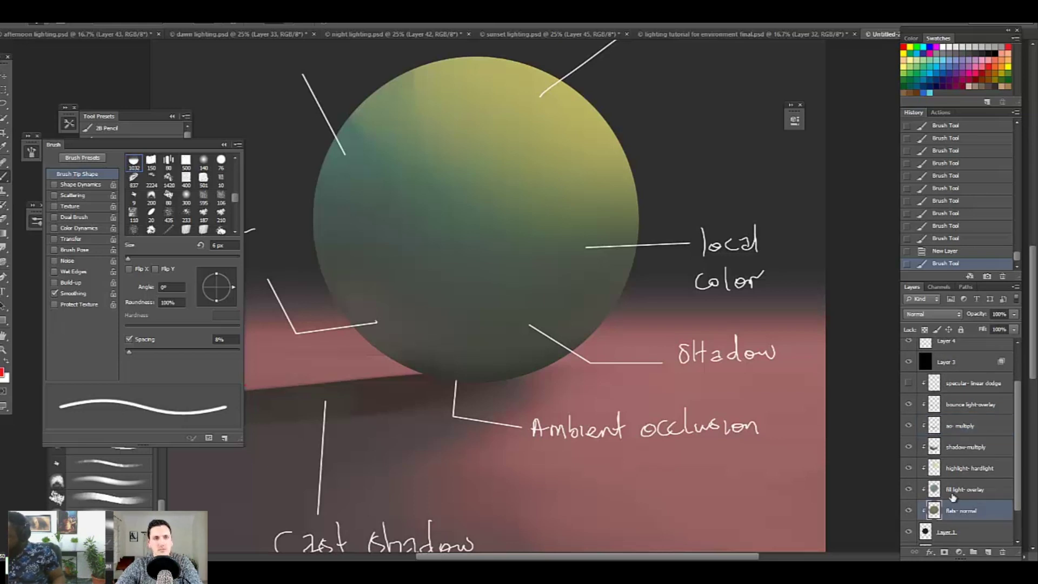
left_click(909, 489)
left_click(908, 489)
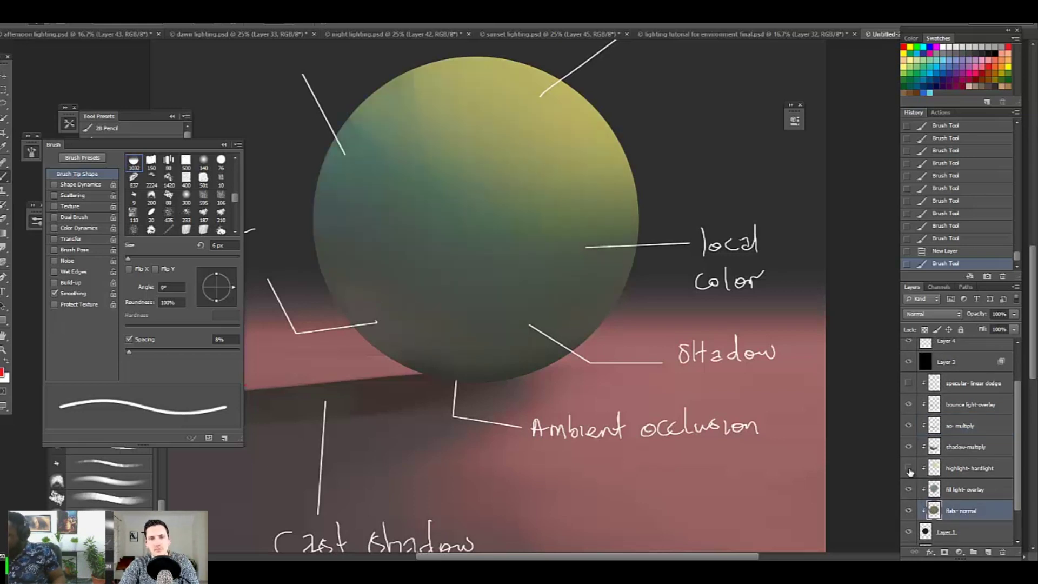
left_click(908, 468)
left_click(908, 469)
Step: Review the shadow-multiply, ao-multiply and bounce light-overlay layers by switching each off and back on
left_click(909, 447)
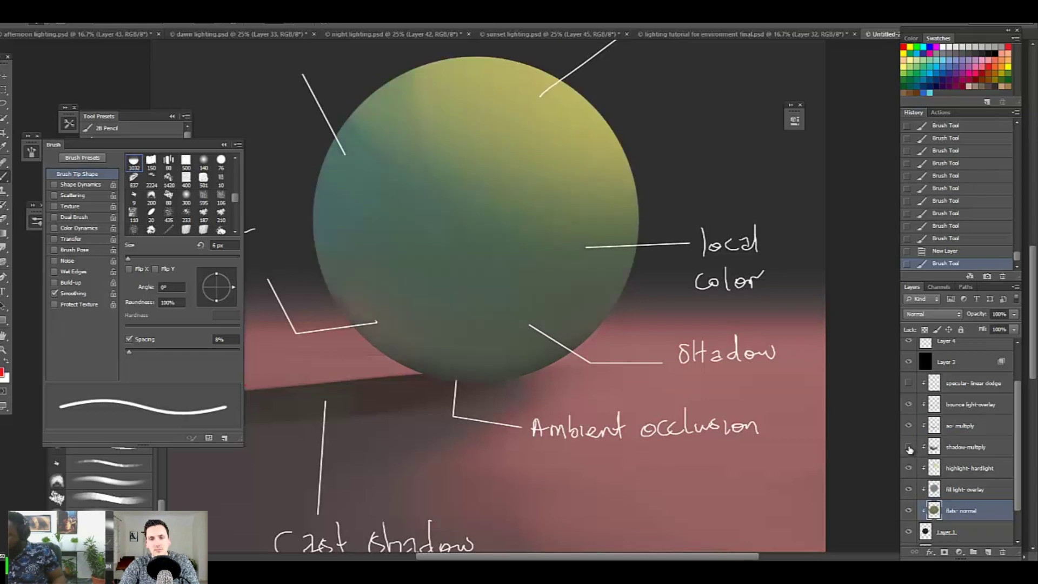
left_click(909, 447)
left_click(909, 427)
left_click(908, 427)
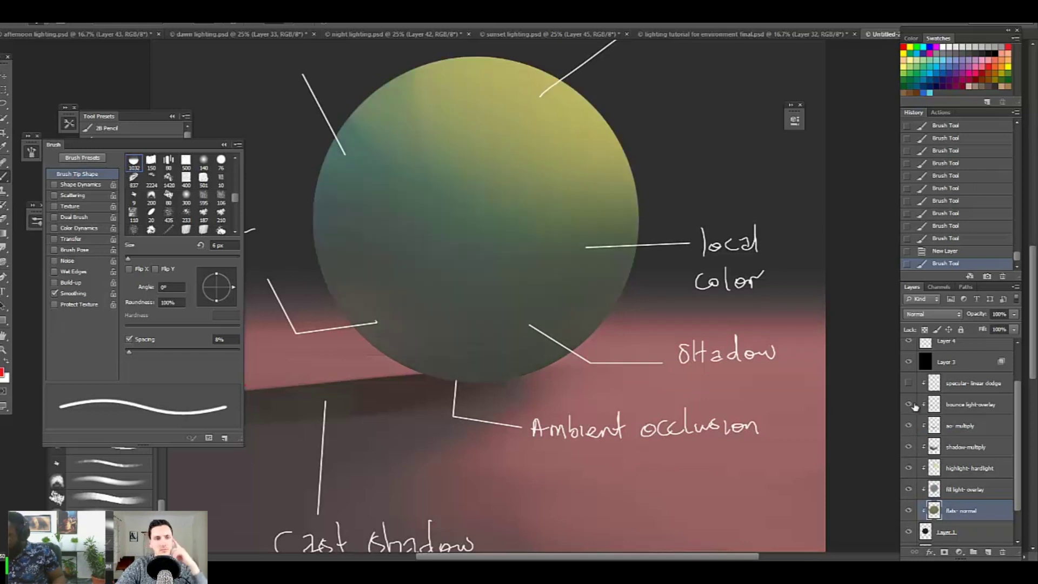
left_click(909, 404)
left_click(908, 404)
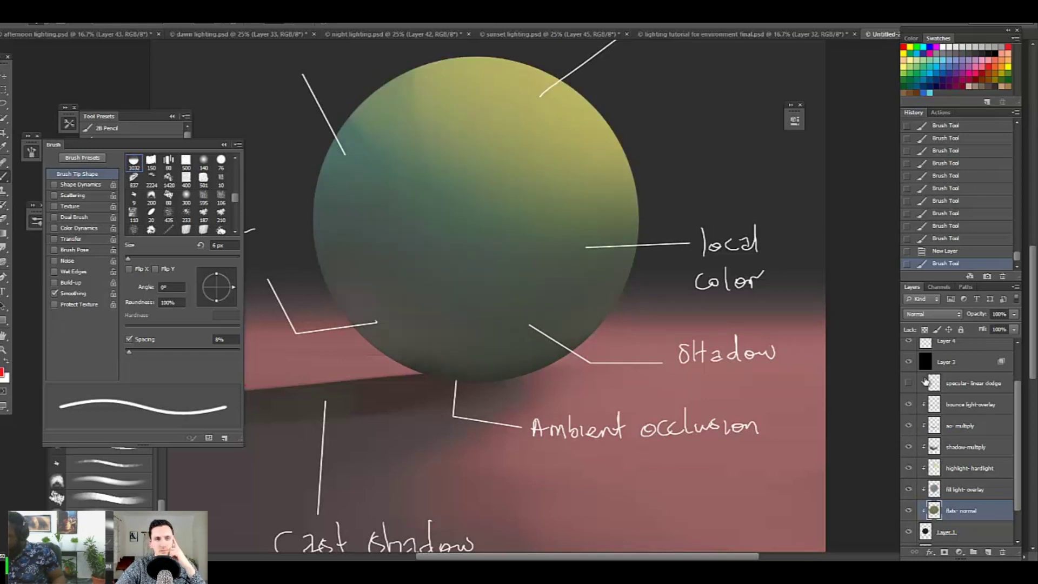
Step: Show and select the specular-linear dodge layer, and bring the whole labelled sphere into view
left_click(909, 383)
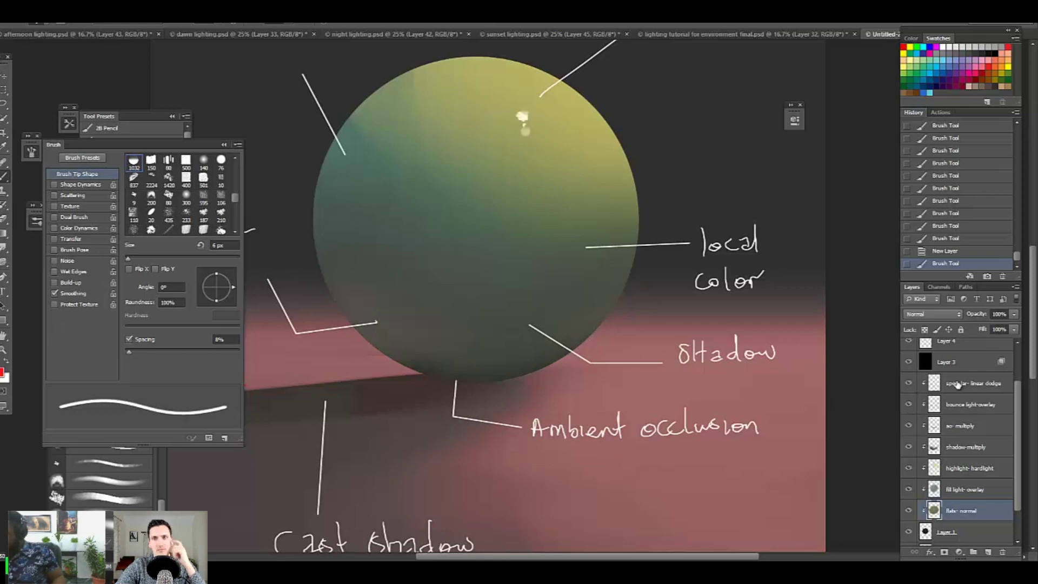
left_click(912, 389)
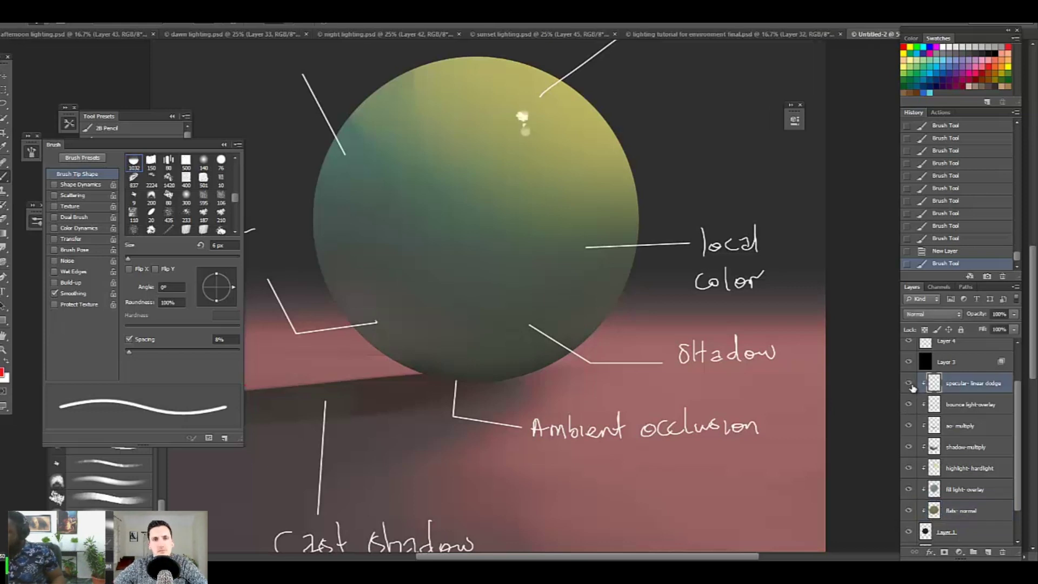
key("ctrl+minus")
key("ctrl+minus")
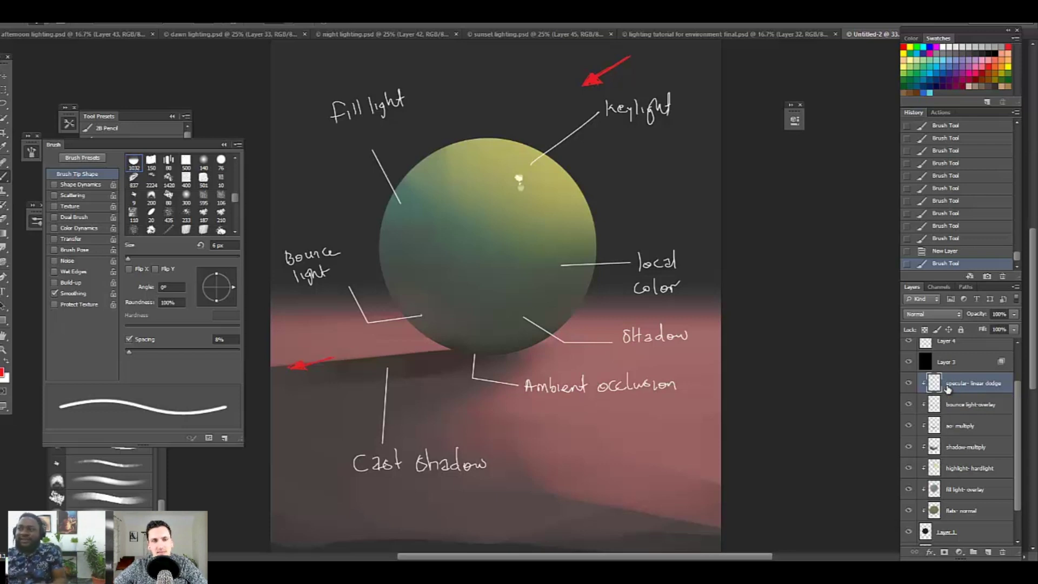
left_click_drag(1016, 401, 1016, 354)
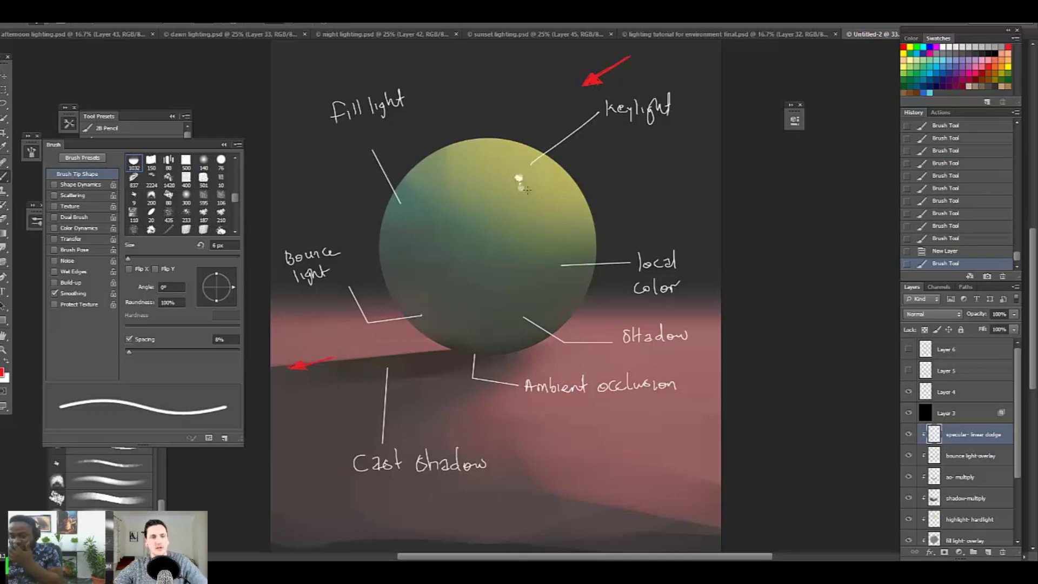
Step: Toggle the specular-linear dodge layer repeatedly to examine the specular highlight on the sphere, leaving it visible
left_click(909, 436)
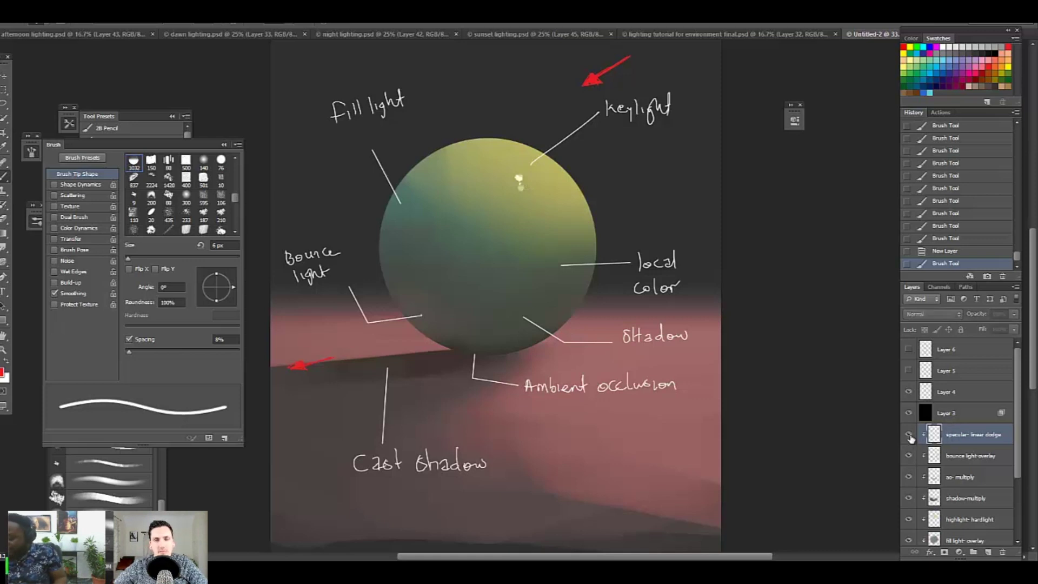
left_click(910, 437)
left_click(910, 436)
left_click(911, 438)
left_click(912, 439)
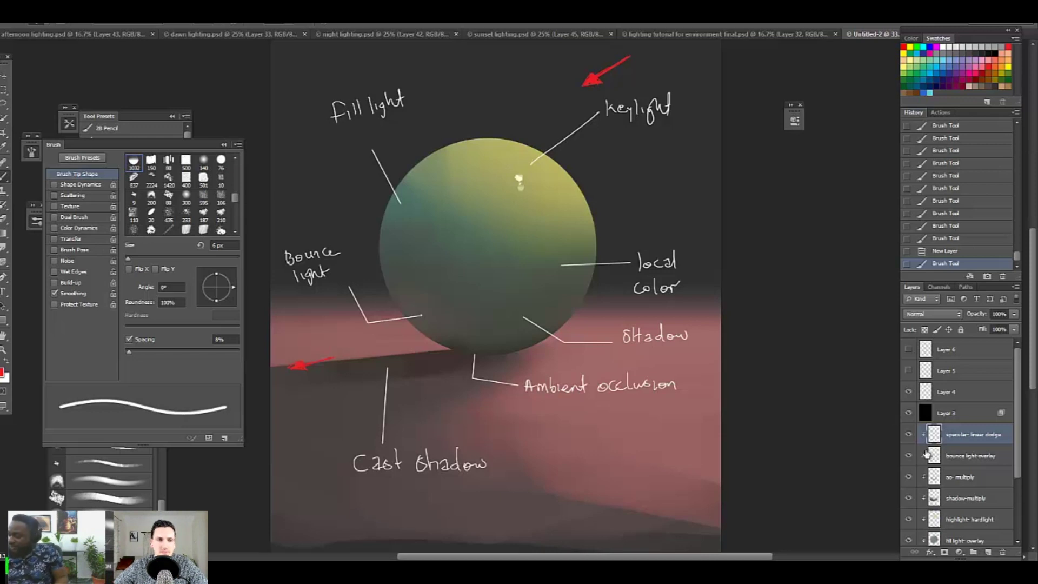
left_click(913, 435)
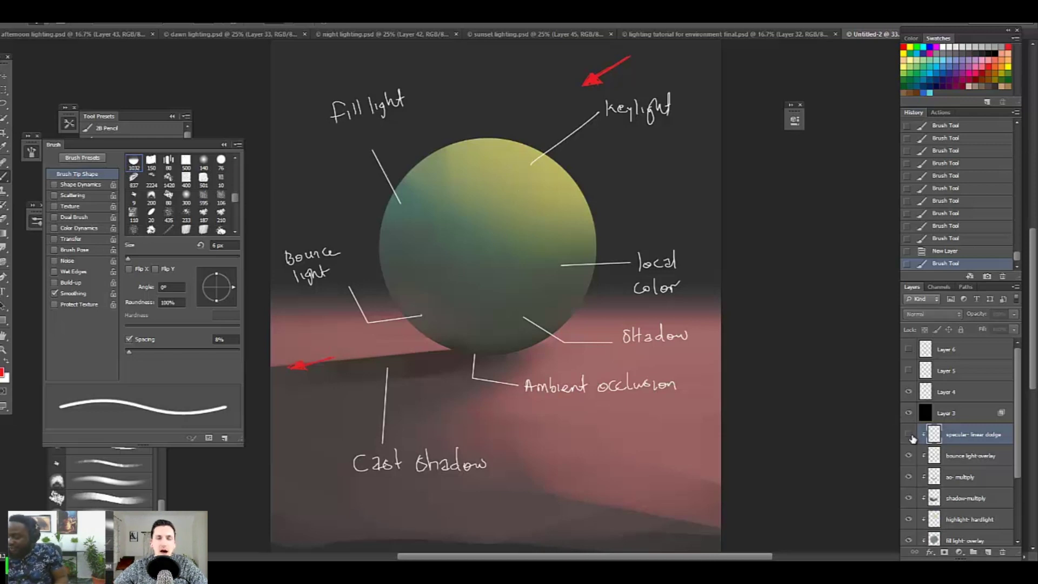
left_click(913, 435)
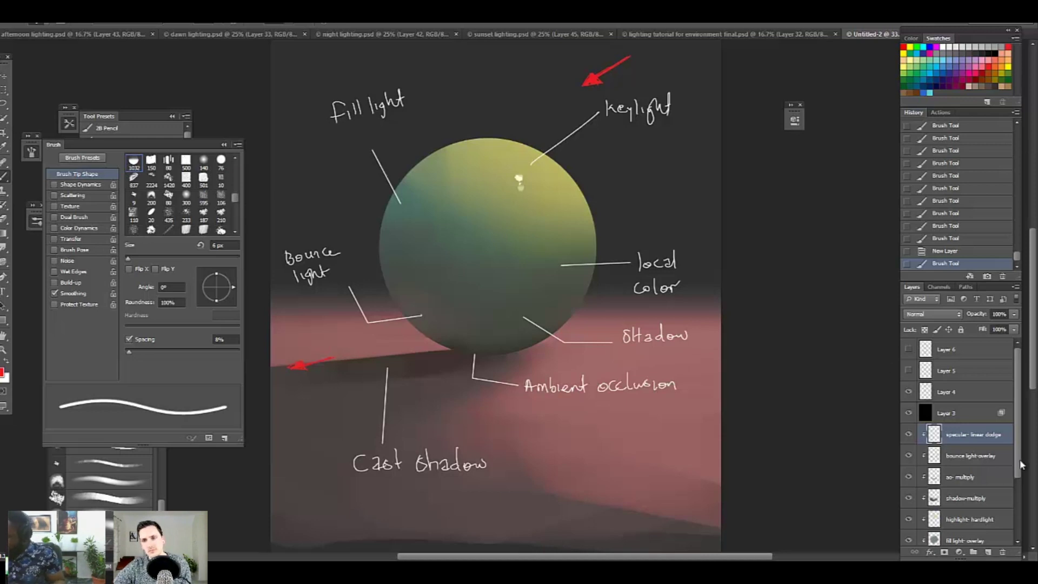
Step: Compare the sphere with and without the key light by switching the highlight-hardlight layer off and on
scroll(914, 476, "down", 1)
left_click(909, 496)
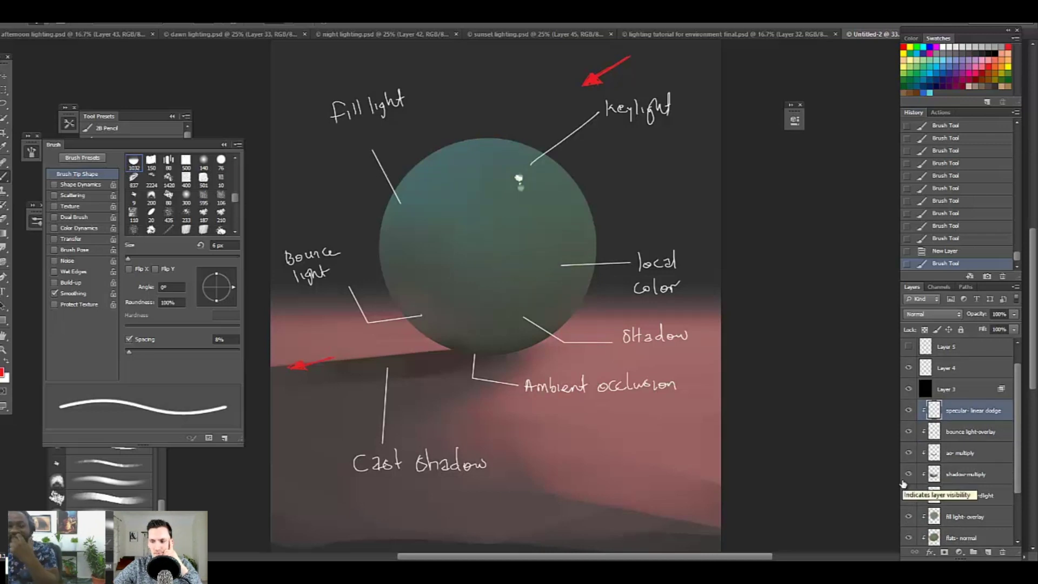
left_click(908, 495)
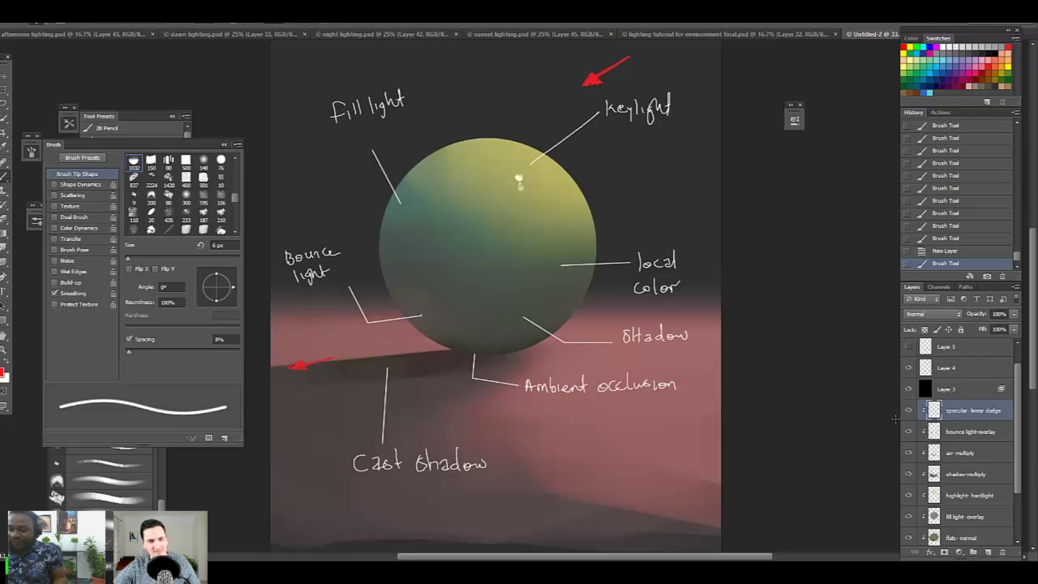
Step: Switch to afternoon lighting.psd and view the finished house painting enlarged to 25%, with Layer 2 and Layer 40 hidden
left_click(84, 34)
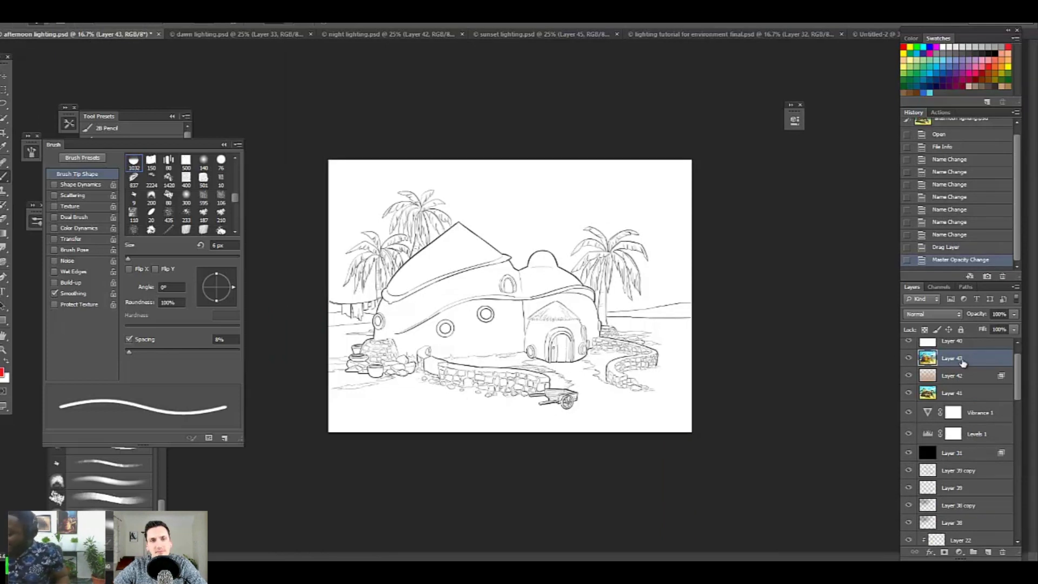
scroll(1019, 374, "up", 1)
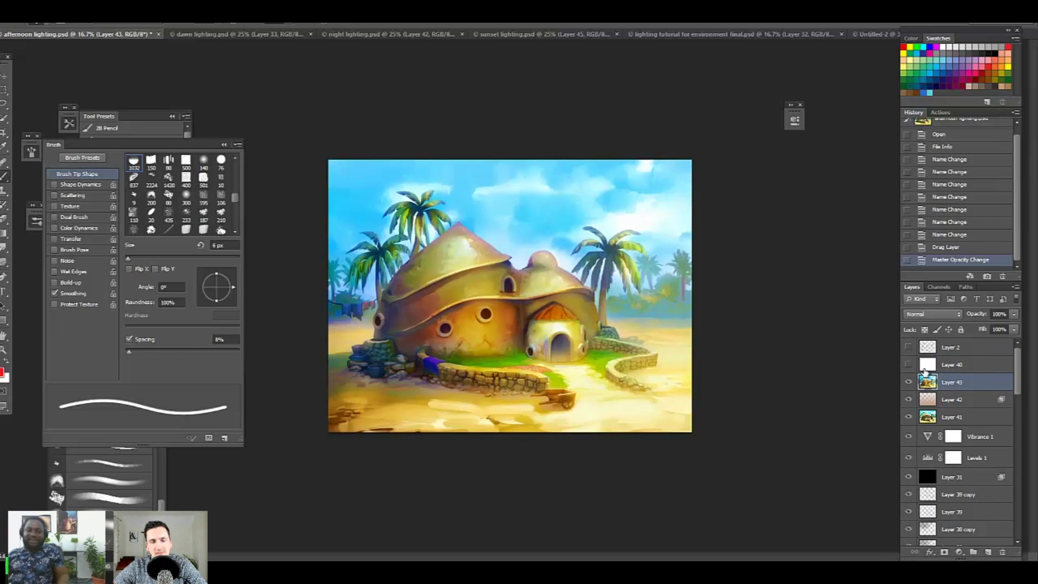
key("ctrl+plus")
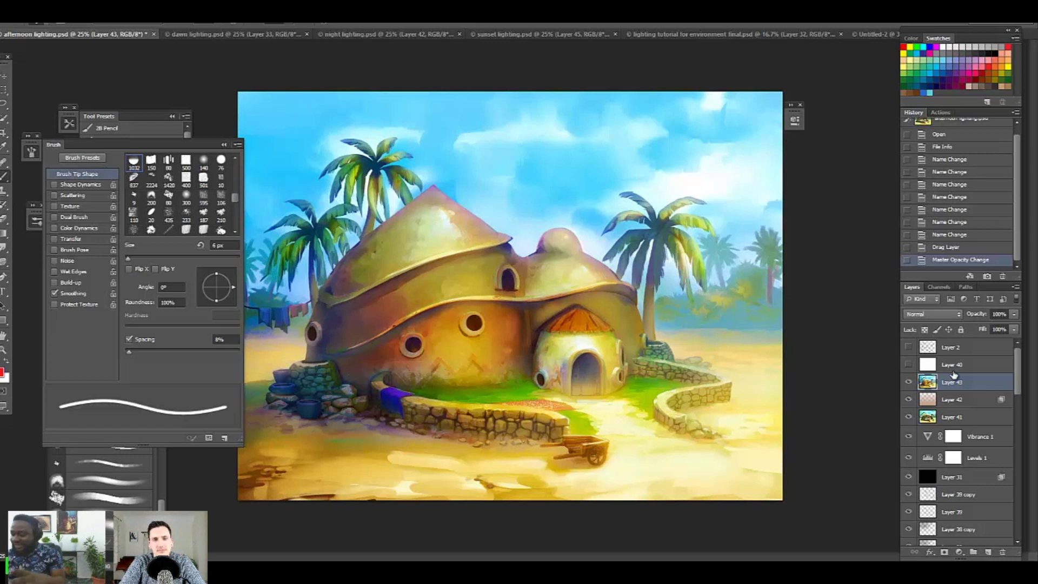
Step: Show Layer 40 and Layer 2 to display the line art on white, select Layer 2 and collapse the brush settings
left_click(909, 365)
left_click(910, 347)
left_click(950, 350)
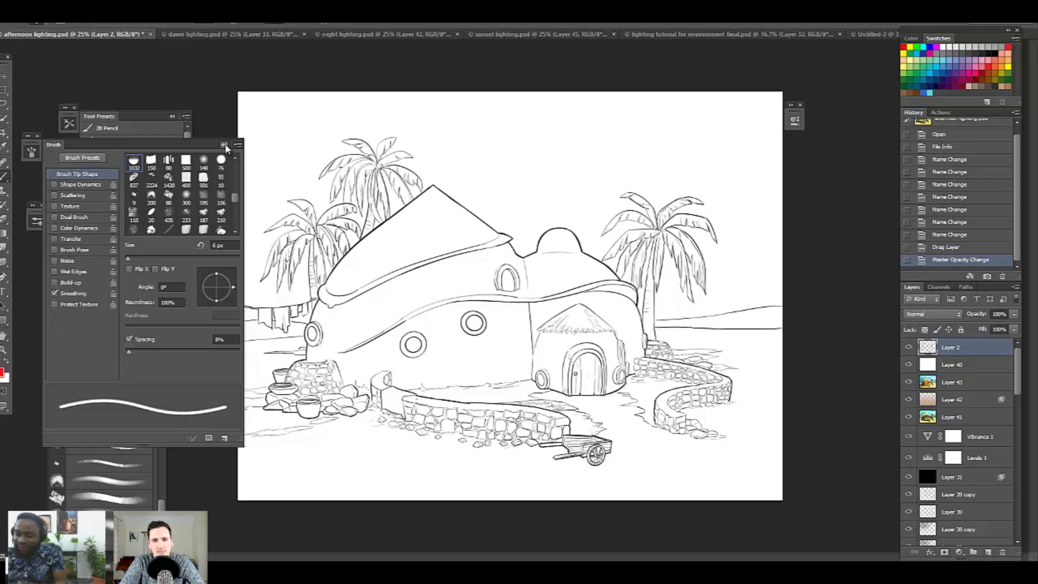
key("F5")
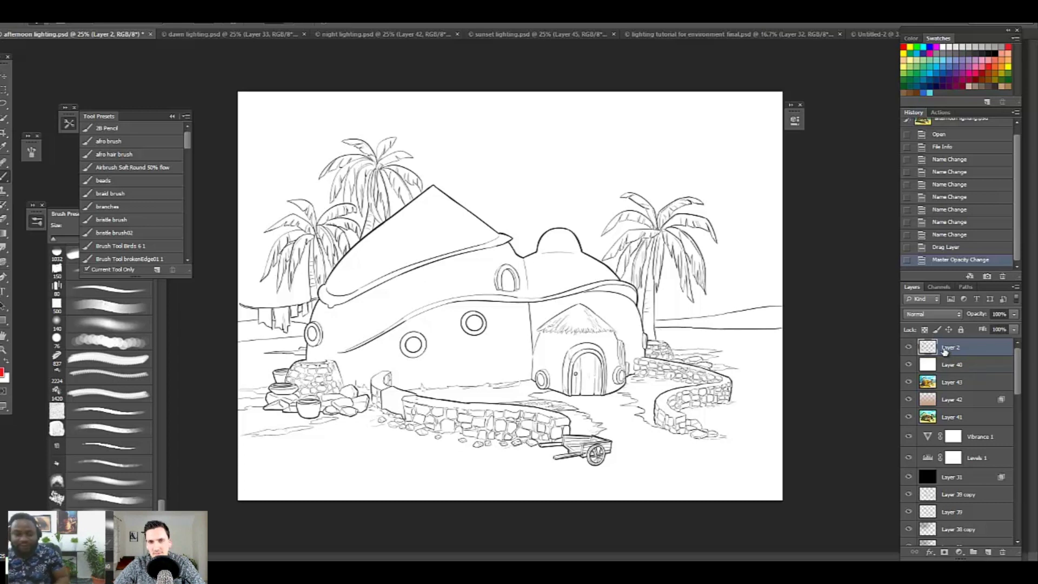
Step: Hide the line art, finished painting, adjustment and lighting layers from Layer 2 down to Group 1
left_click(908, 365)
left_click_drag(909, 382, 909, 494)
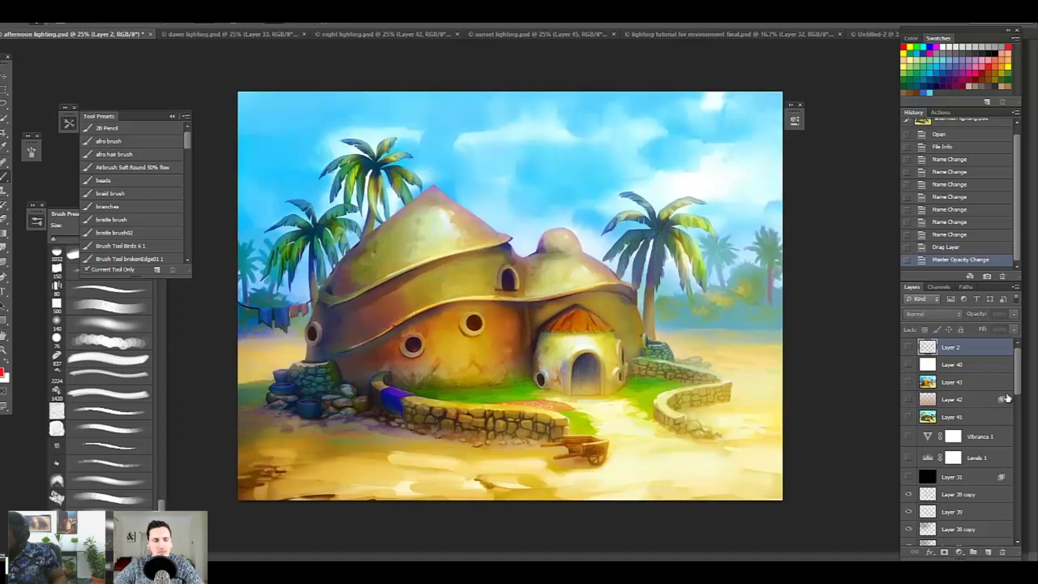
left_click_drag(1017, 386, 1017, 407)
left_click_drag(910, 423, 909, 528)
left_click_drag(1018, 401, 1018, 432)
left_click_drag(909, 414, 909, 495)
left_click_drag(1018, 428, 1018, 450)
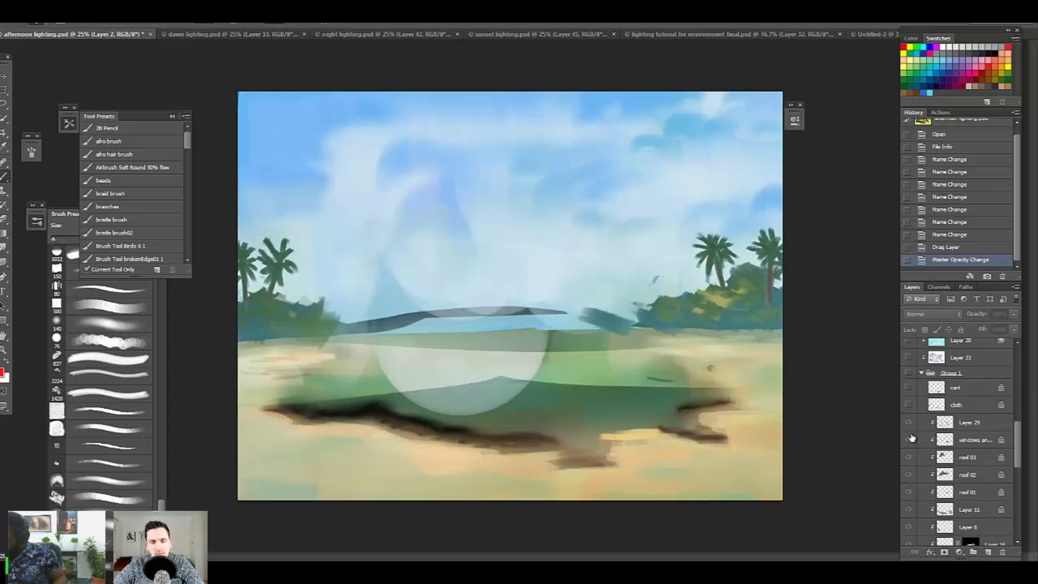
Step: Turn on Group 1 and hide the layers inside it from cart down to Layer 5
left_click(908, 373)
left_click(909, 388)
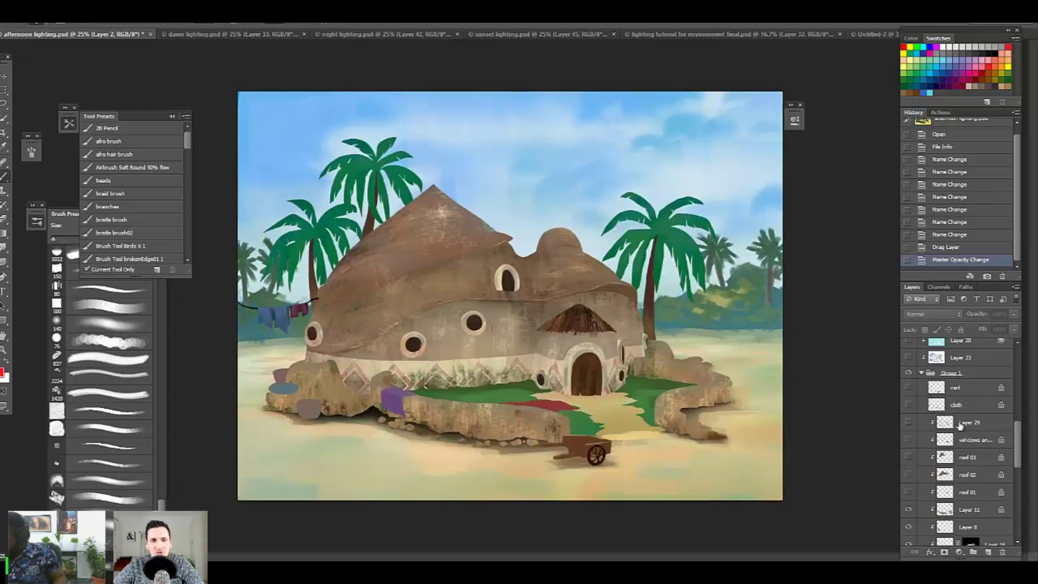
left_click_drag(1019, 437, 1019, 455)
left_click_drag(909, 366, 908, 523)
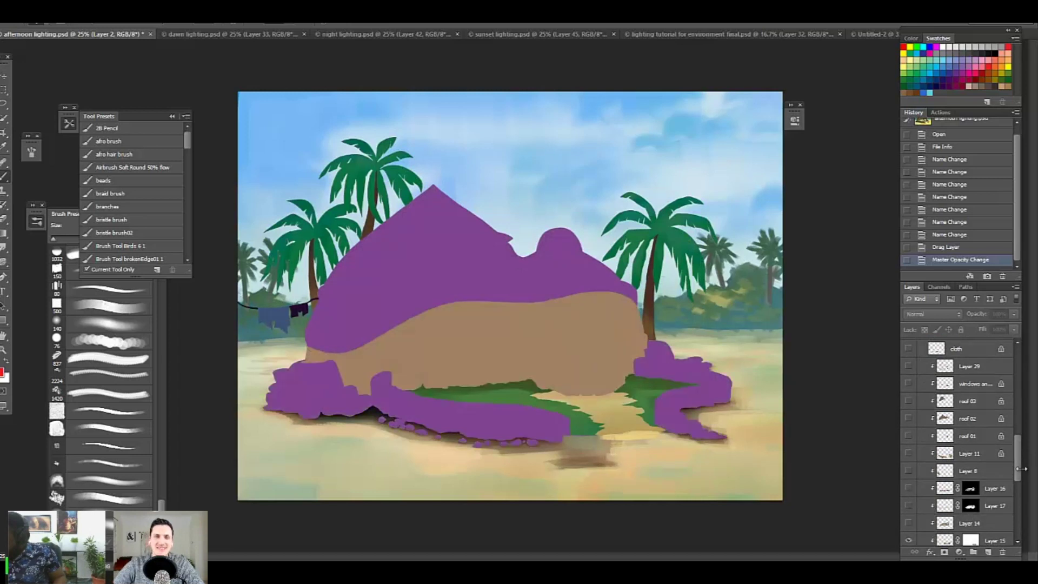
left_click_drag(1017, 465, 1008, 490)
left_click_drag(909, 440, 908, 473)
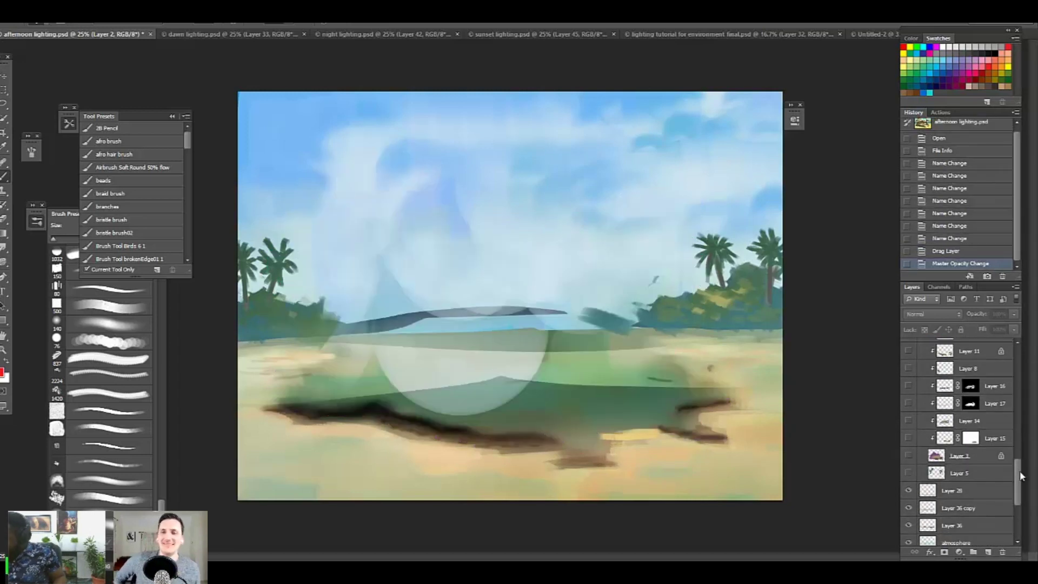
Step: Hide the background detail layers from Layer 28 downward, leaving the rough block-in of sky, hills and ground
left_click_drag(1019, 475, 1018, 490)
left_click_drag(909, 429, 909, 498)
left_click_drag(1019, 509, 1019, 523)
left_click_drag(909, 454, 909, 506)
left_click_drag(1018, 515, 1020, 484)
left_click(909, 519)
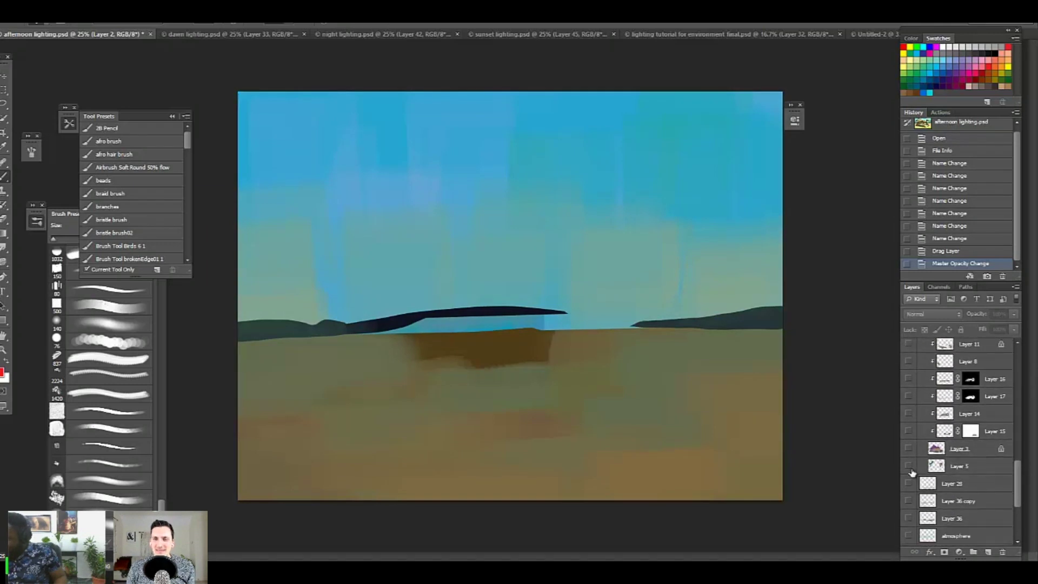
Step: Show the flat house colors on Layer 3 and the line art on Layer 2, and make Layer 3 active
left_click(909, 448)
scroll(997, 444, "up", 10)
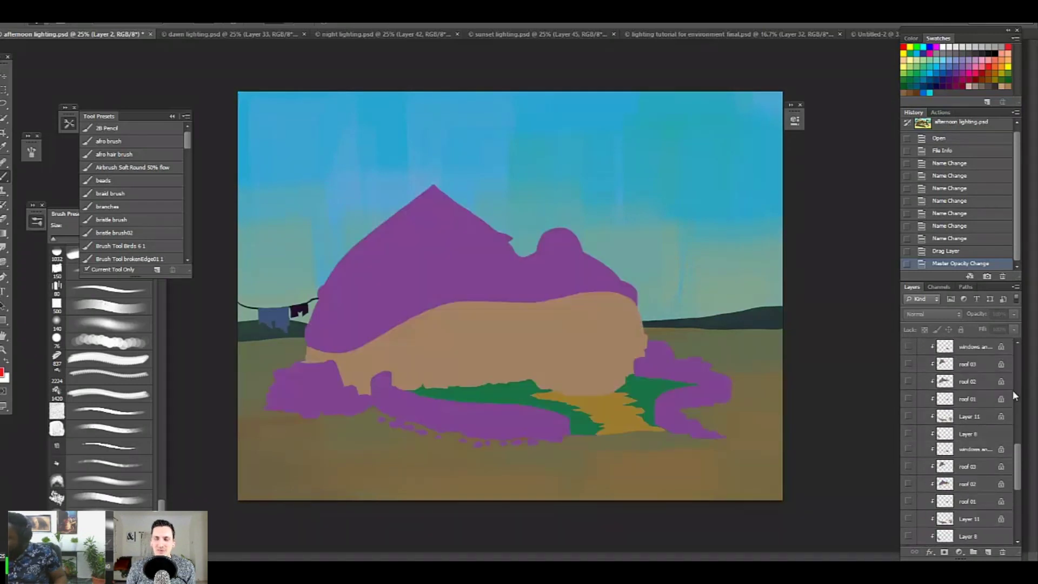
left_click(910, 348)
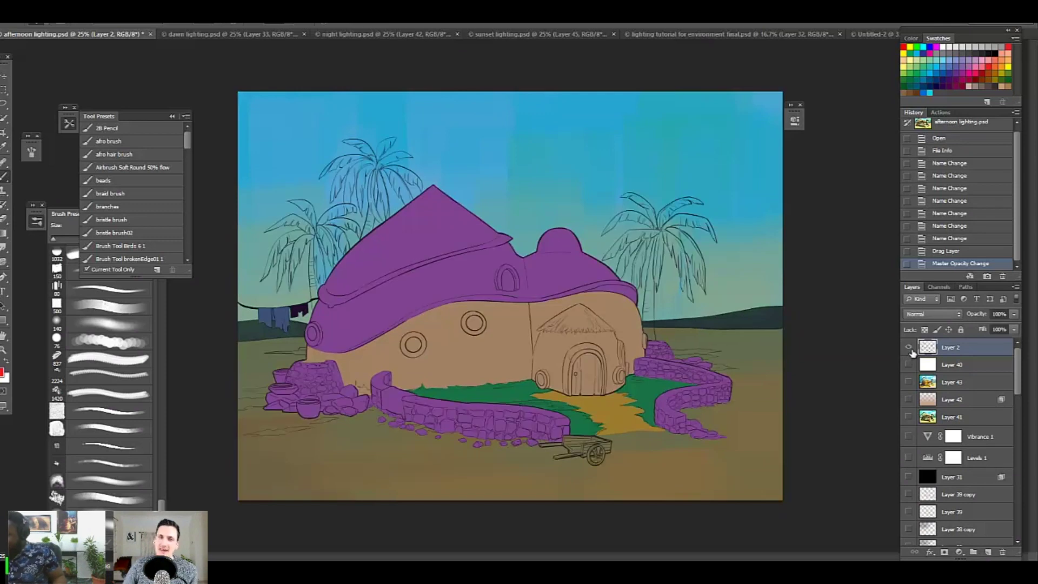
left_click_drag(1019, 377, 1008, 479)
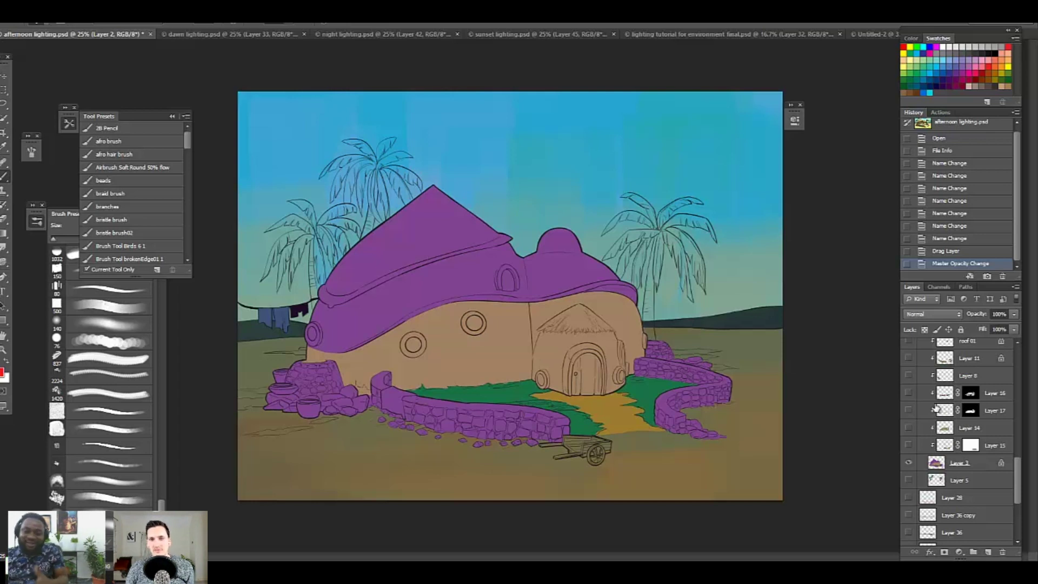
left_click(926, 469)
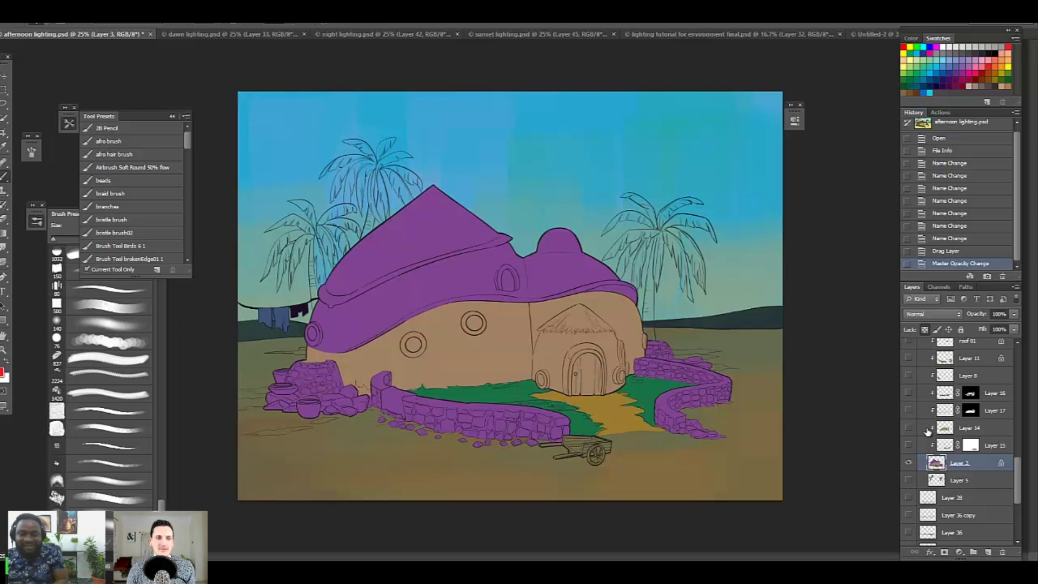
scroll(1016, 479, "up", 2)
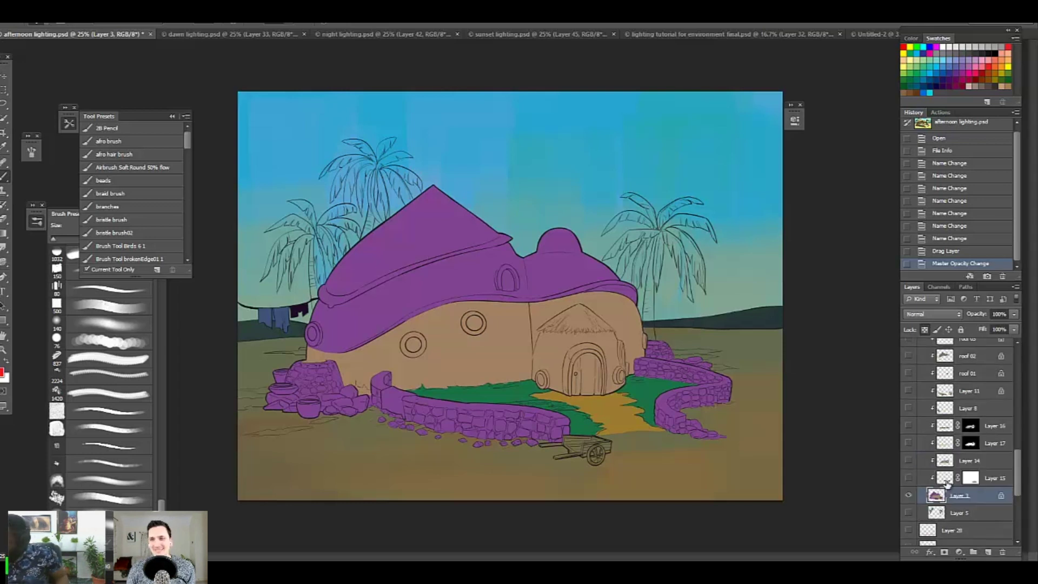
Step: Show Layer 15 and Layer 14 above the flats, comparing the house wall with and without Layer 14
left_click(909, 478)
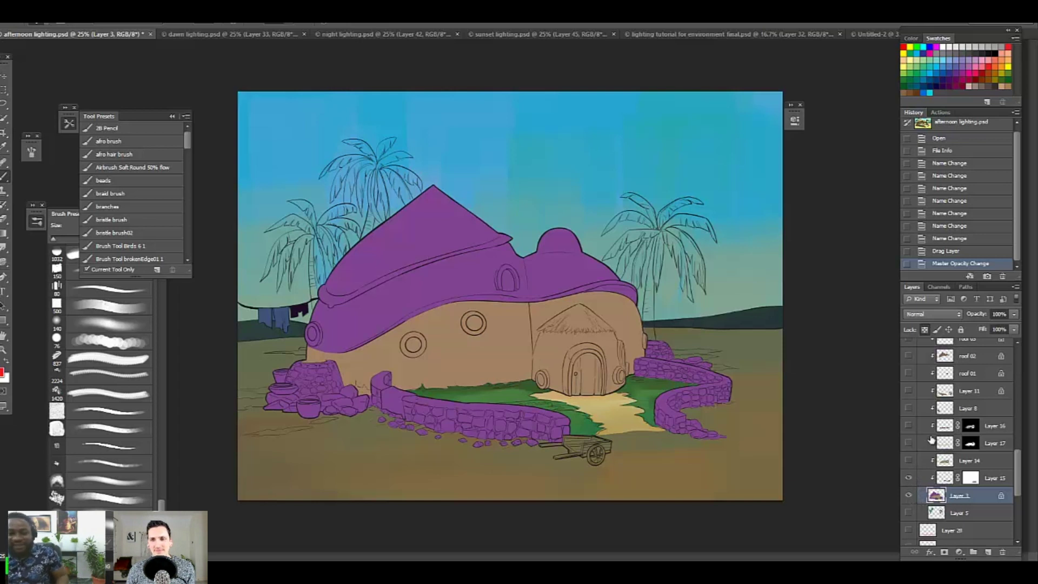
left_click(909, 461)
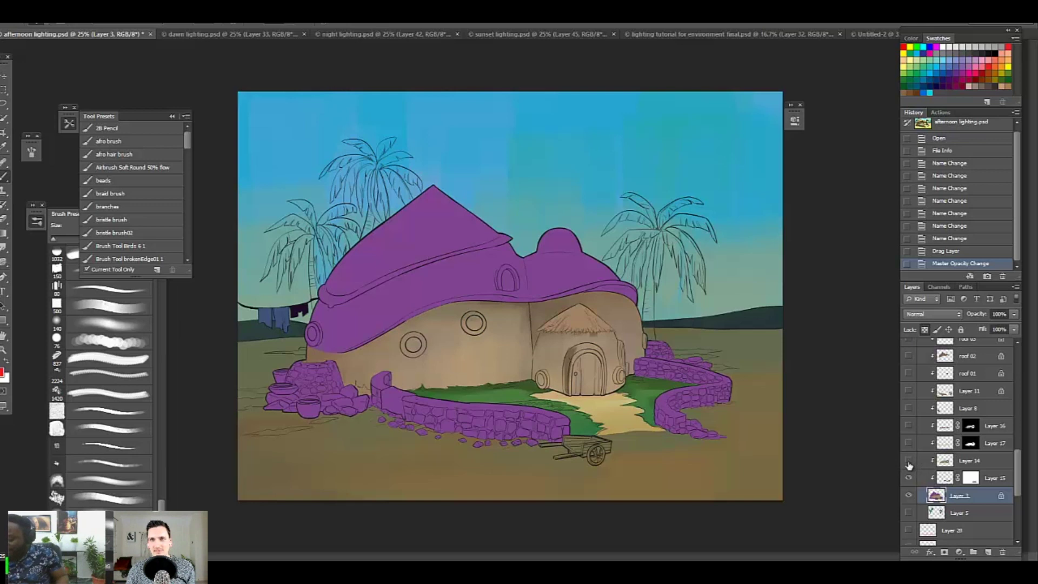
left_click(909, 461)
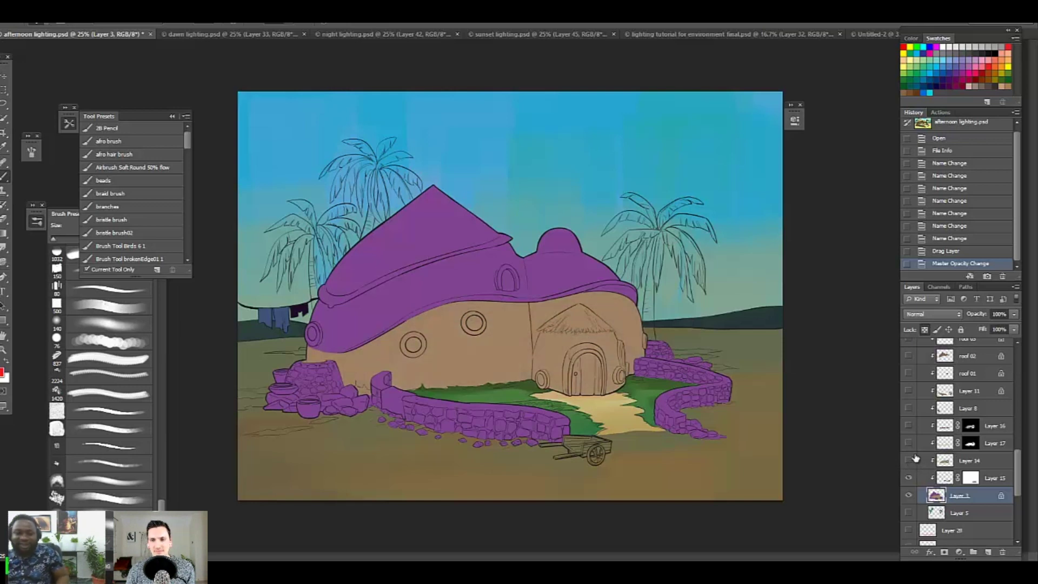
left_click(910, 461)
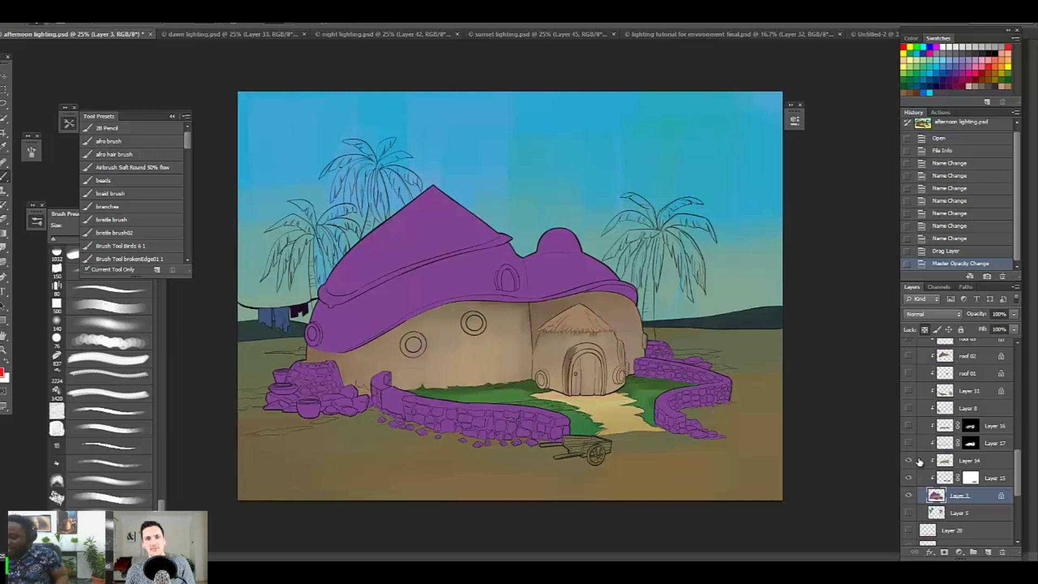
Step: Demonstrate vivid and muted reds, a dark green and a dark pink in the foreground color picker, and discard the choice
left_click(3, 372)
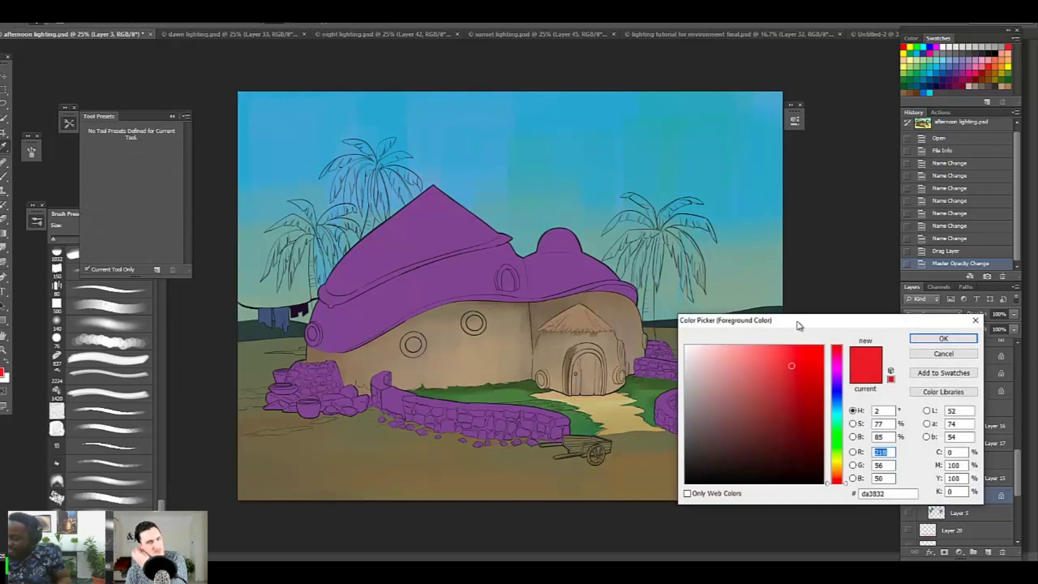
left_click_drag(799, 324, 658, 199)
left_click_drag(653, 237, 674, 234)
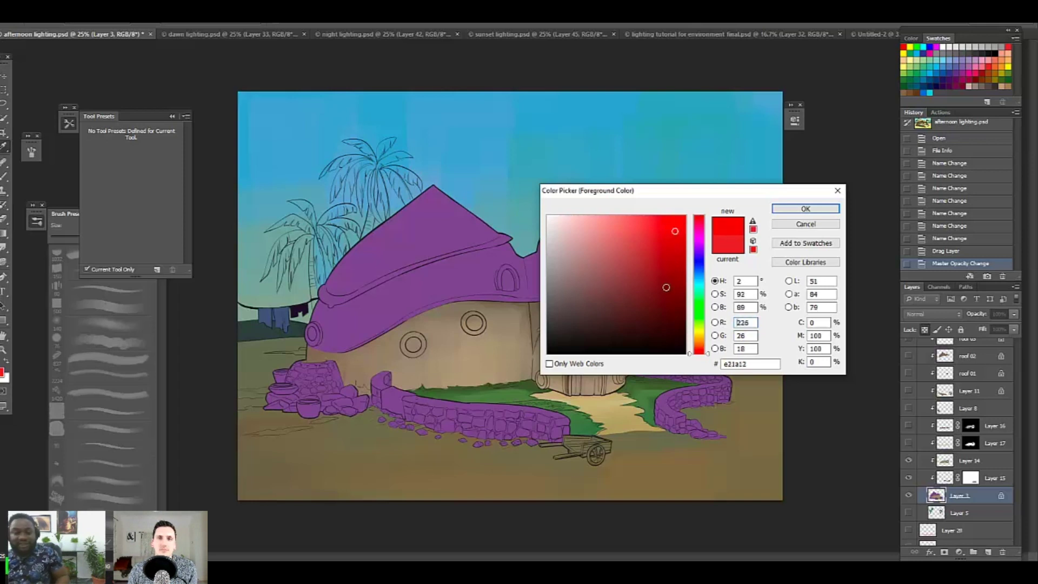
mouse_move(598, 291)
left_mouse_down()
mouse_move(586, 294)
mouse_move(597, 226)
mouse_move(605, 327)
mouse_move(604, 225)
mouse_move(609, 341)
mouse_move(610, 221)
left_mouse_up()
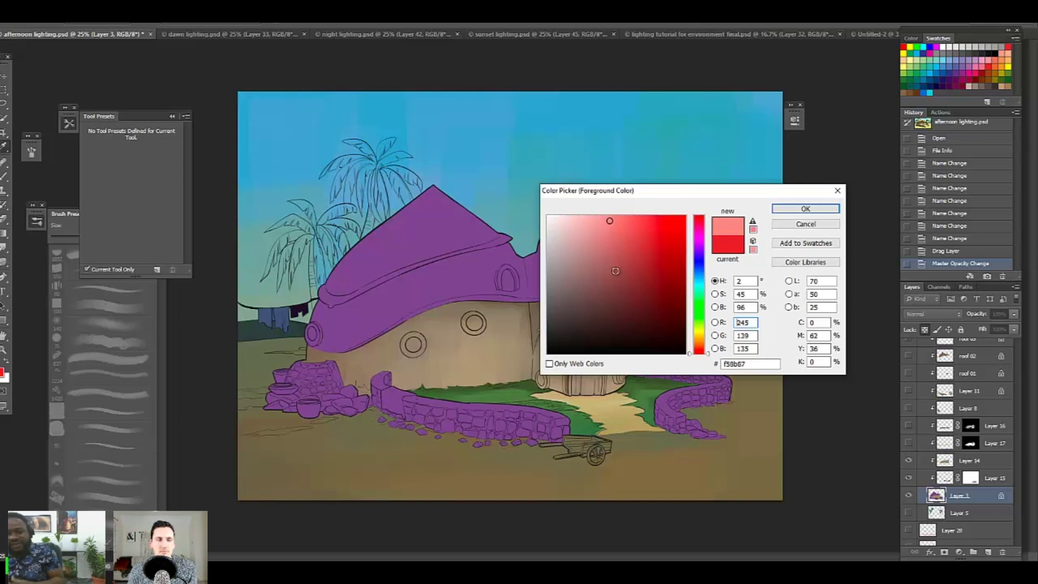
left_click(608, 287)
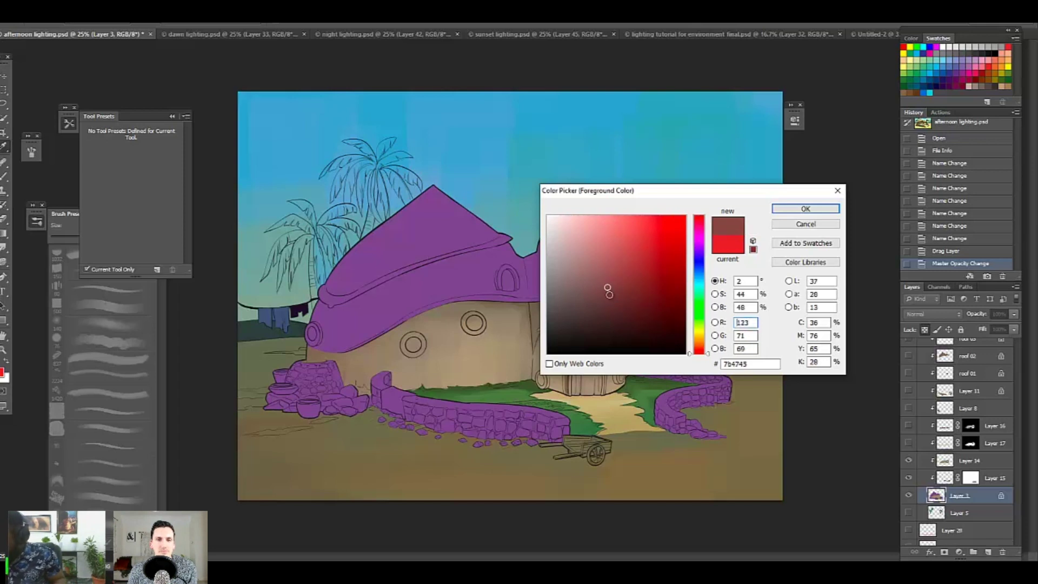
left_click_drag(609, 253, 607, 241)
left_click(610, 300)
left_click_drag(703, 353, 704, 310)
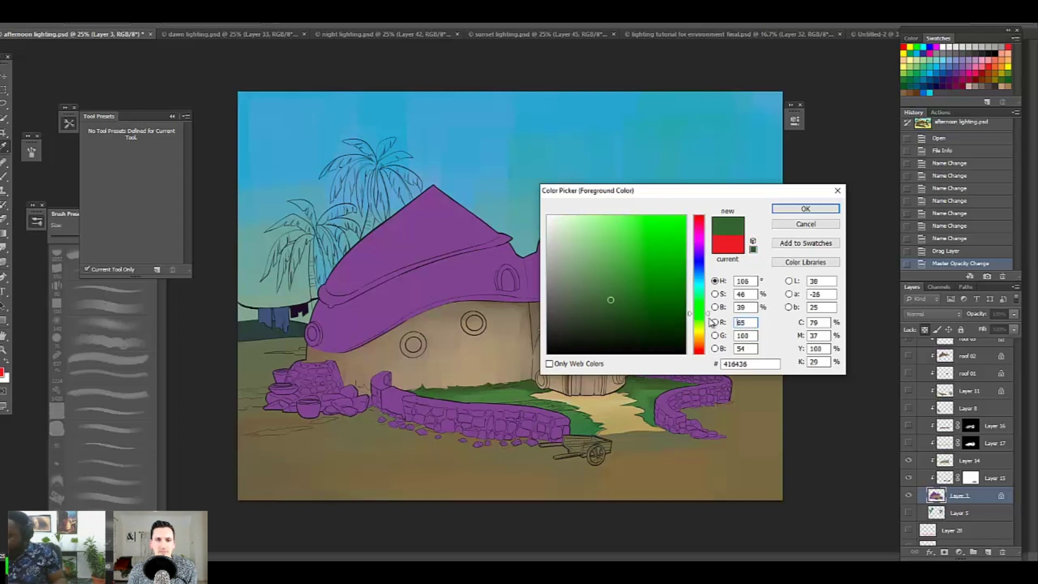
left_click(703, 260)
left_click(703, 228)
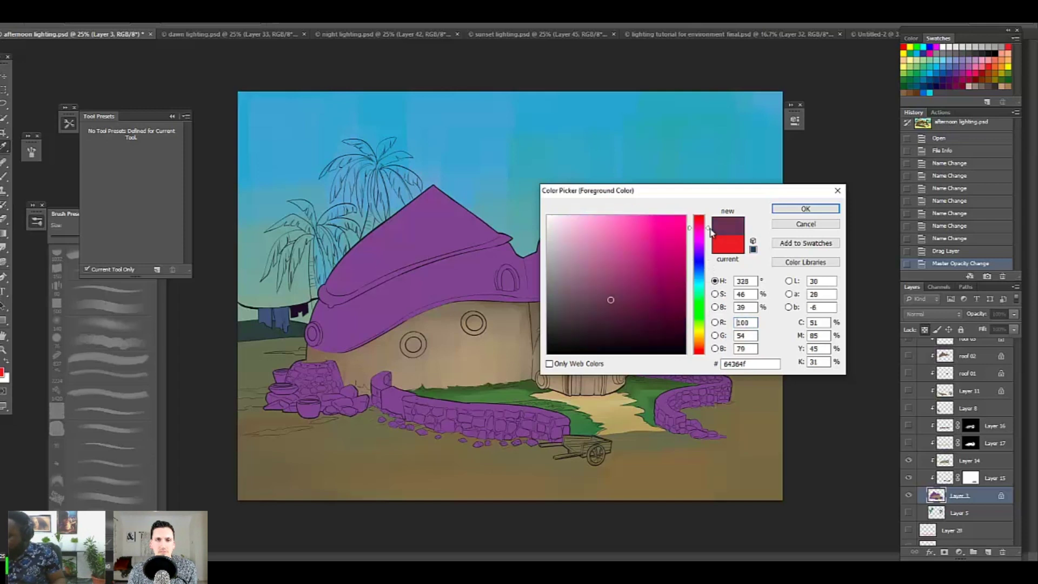
left_click(792, 224)
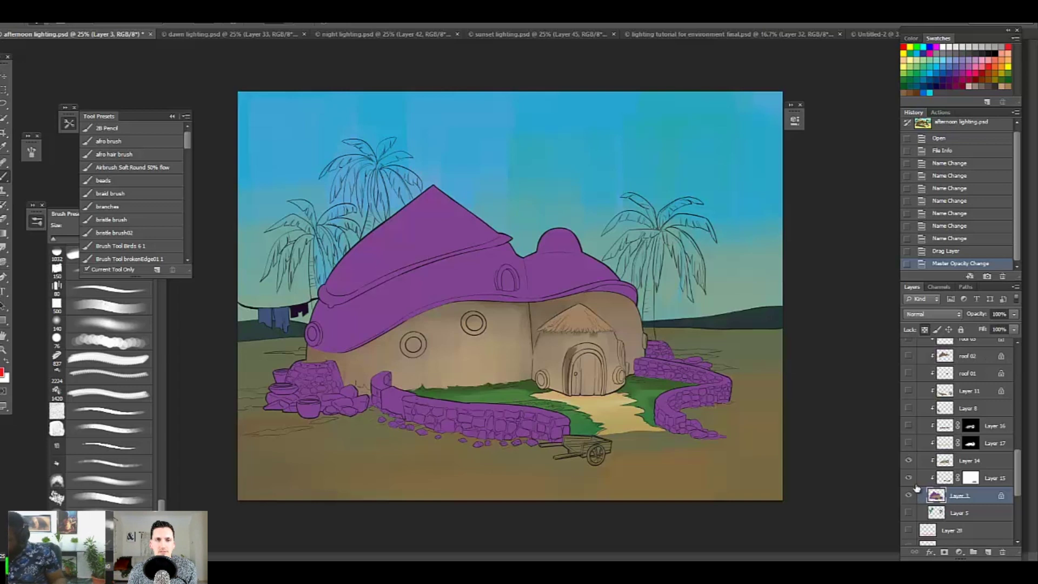
Step: Show Layer 17, Layer 16, Layer 8 and Layer 11 to add the pale wall band, zigzag pattern and stone walls
left_click(911, 445)
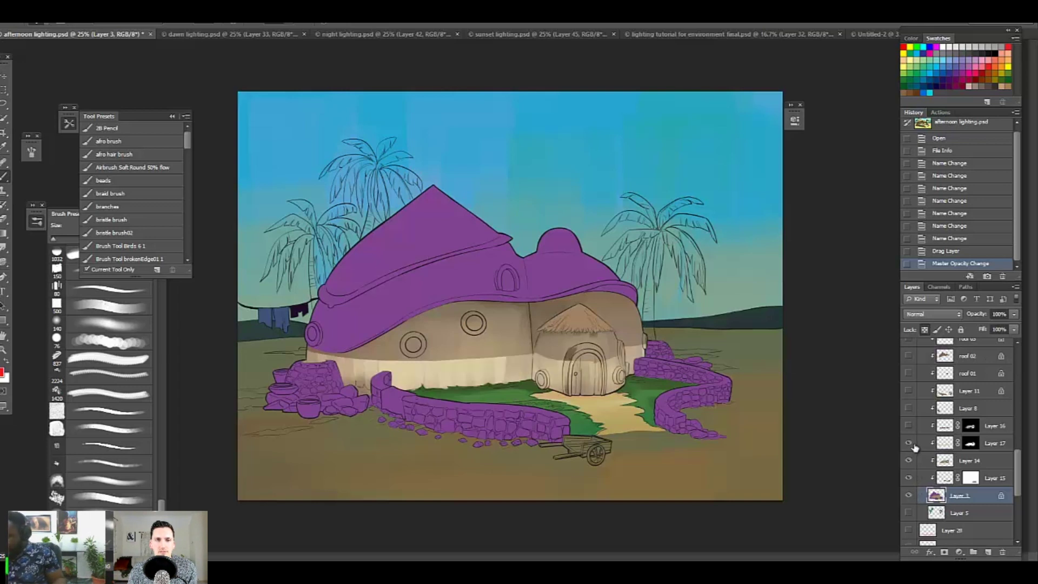
left_click(908, 425)
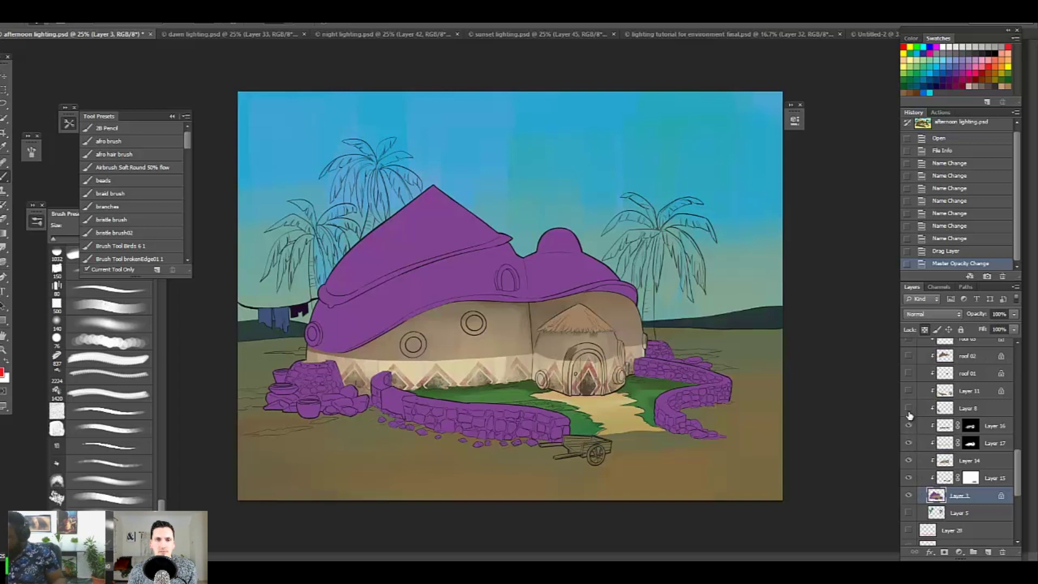
left_click(909, 409)
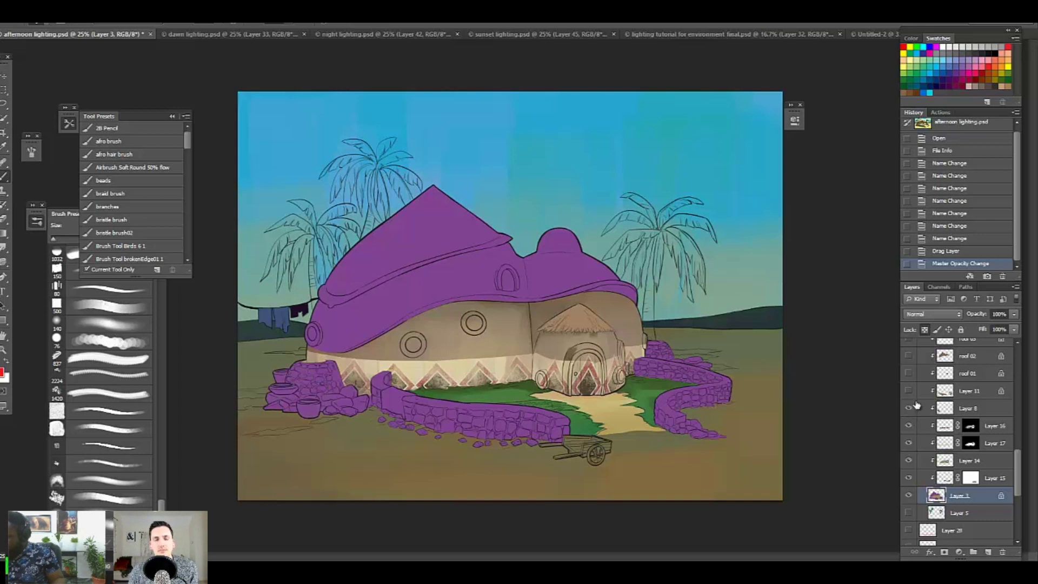
left_click(909, 390)
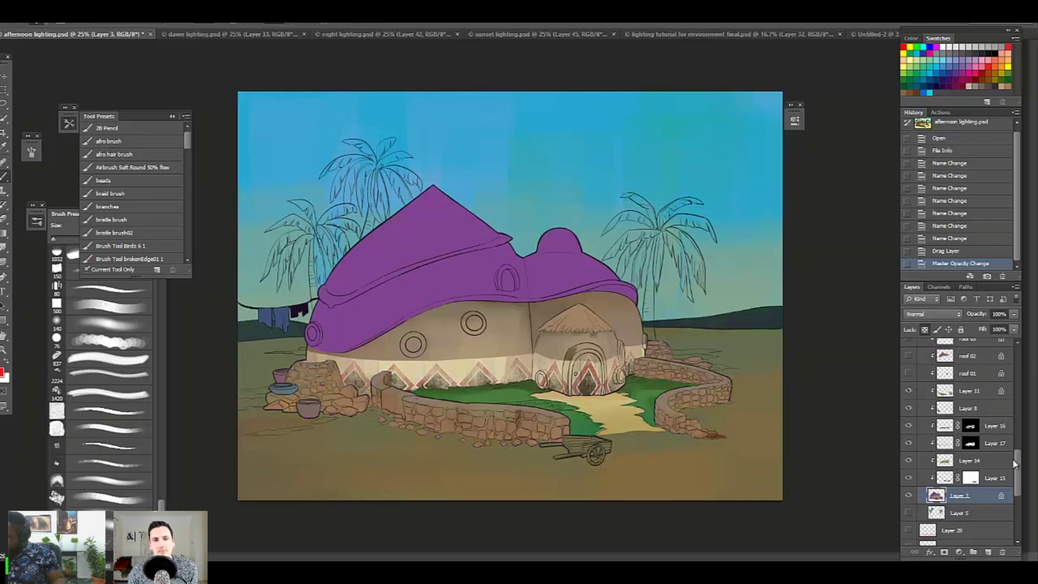
Step: Show the roof 01, roof 02, roof 03 and windows layers, and toggle Layer 29, leaving it hidden
left_click_drag(1014, 464, 1014, 447)
left_click(909, 454)
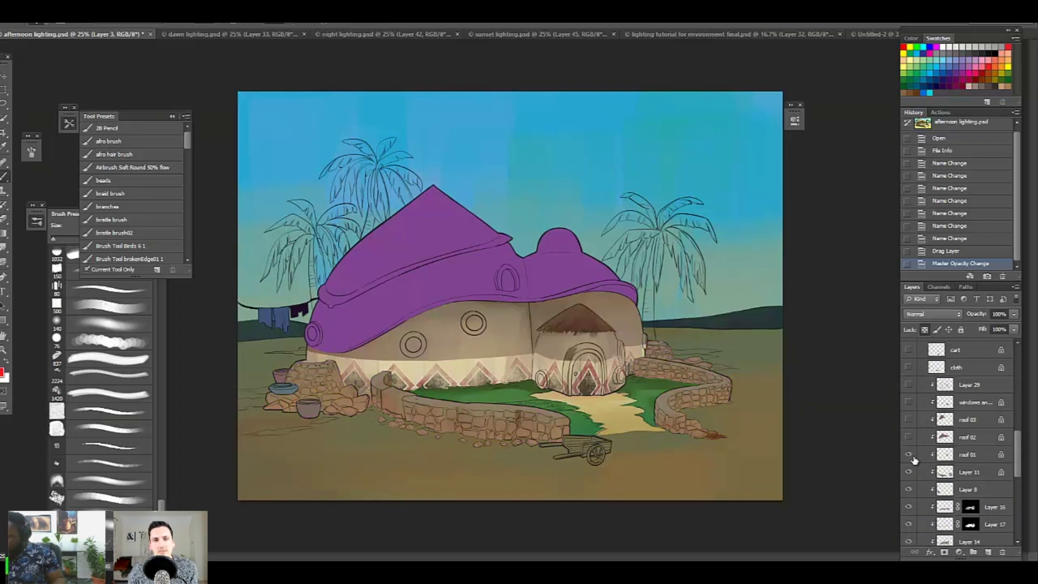
left_click(909, 437)
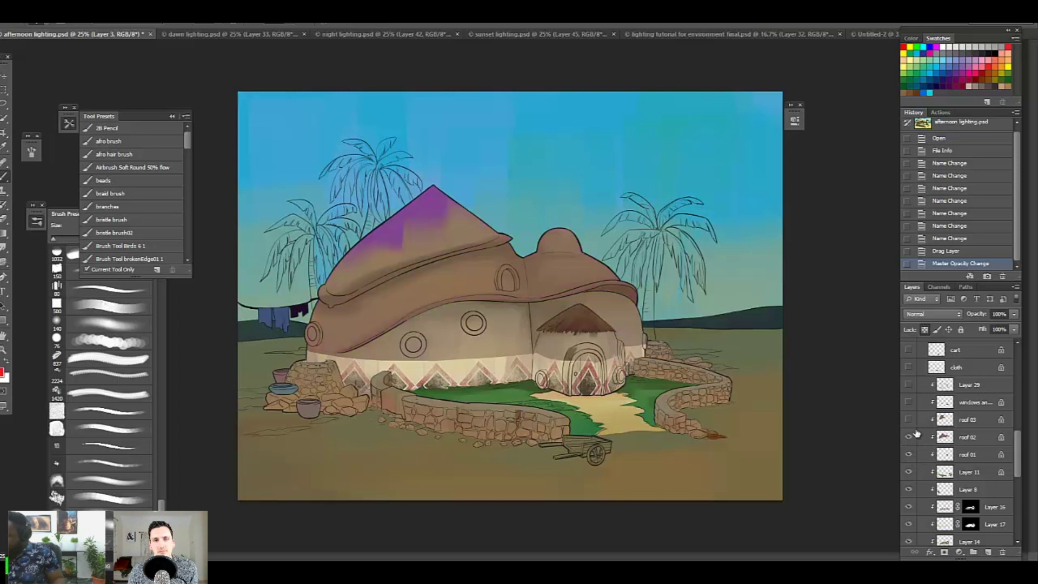
left_click(909, 420)
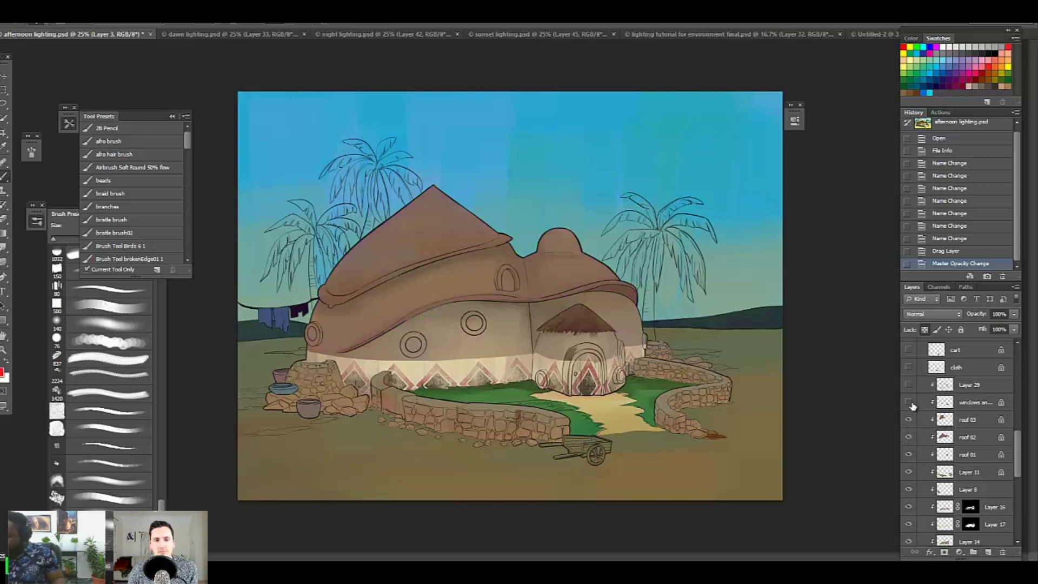
left_click(909, 402)
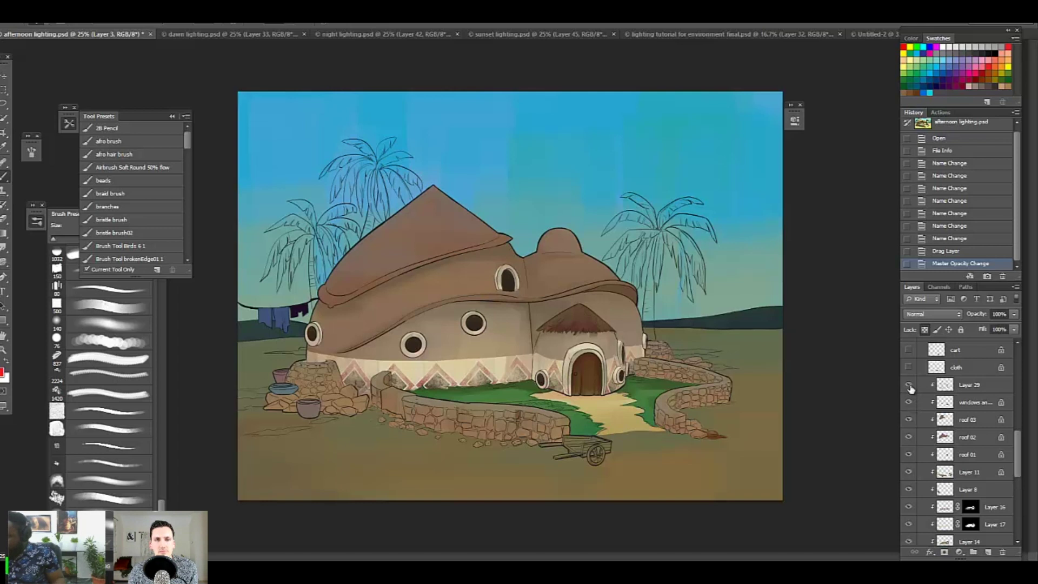
left_click(909, 384)
left_click(909, 384)
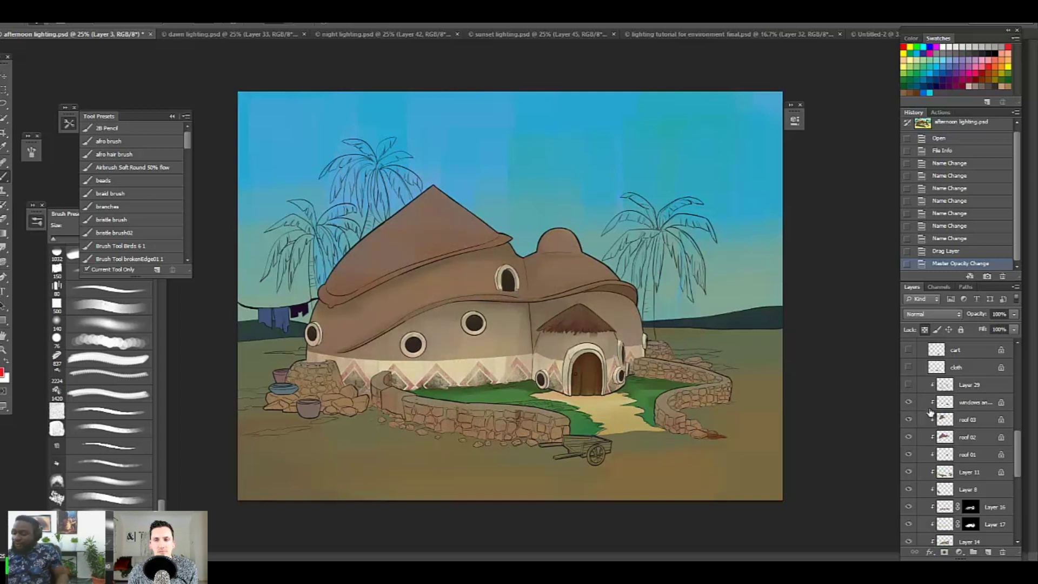
Step: Show the palm trees on Layer 5 beneath the house flats
scroll(1020, 458, "down", 4)
scroll(1020, 493, "down", 1)
left_click(908, 446)
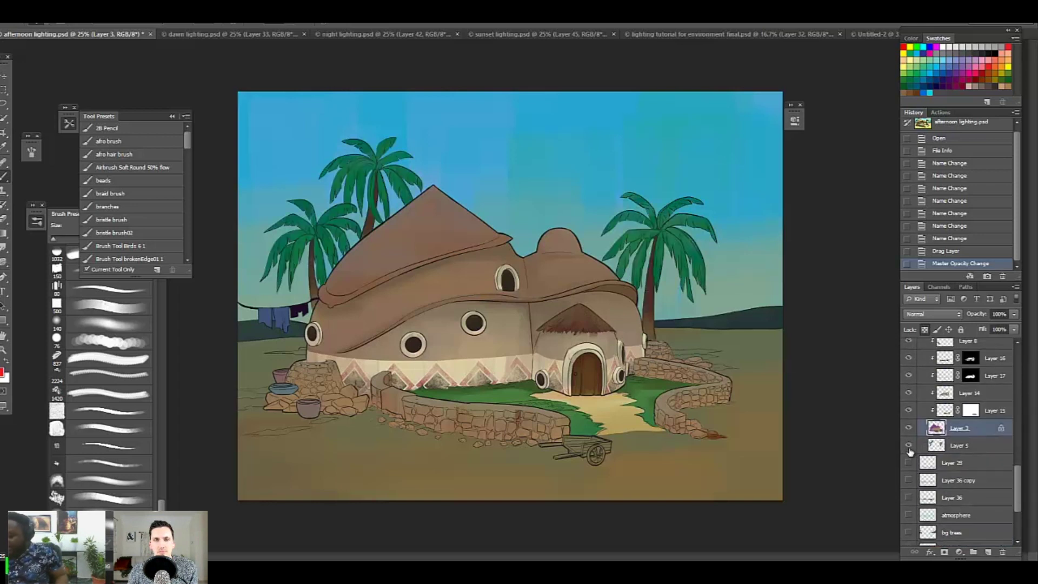
Step: Demonstrate Magic Wand selections of the upper roof, lower roof and house wall on Layer 3, clearing the selection each time
left_click(4, 118)
left_click(37, 129)
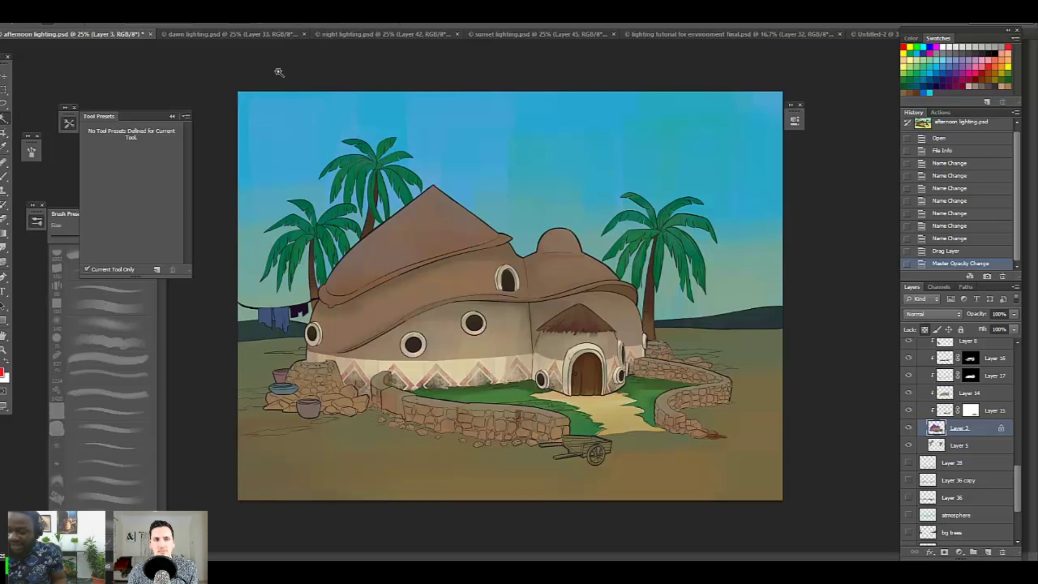
left_click(441, 249)
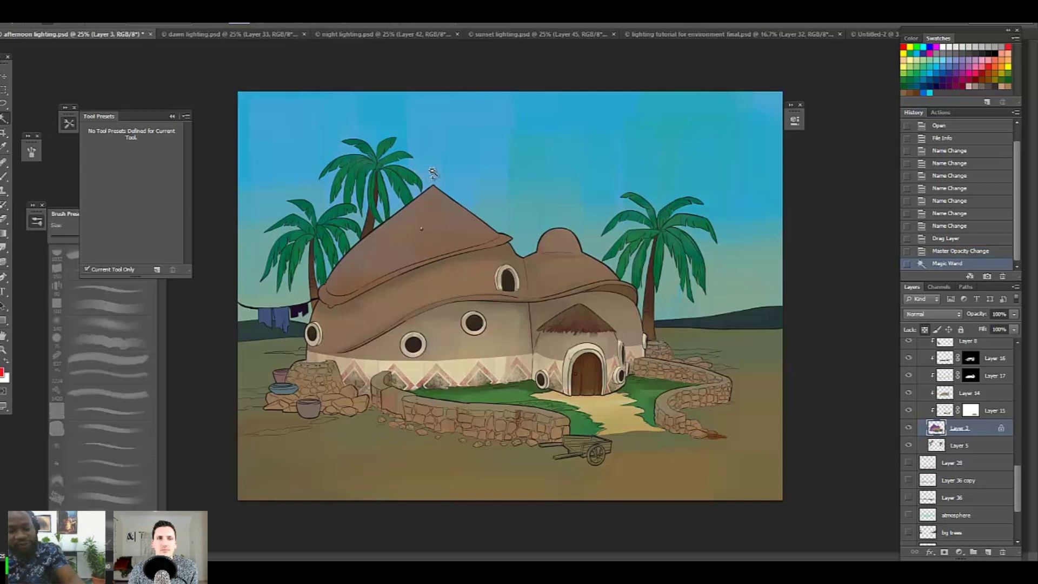
left_click(426, 233)
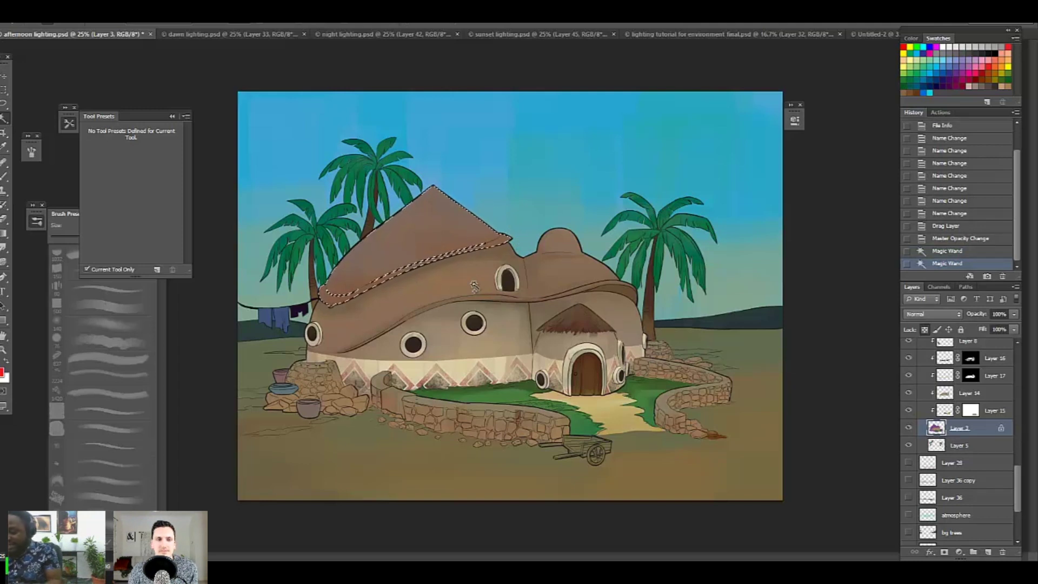
key("ctrl+d")
left_click(453, 283)
key("ctrl+d")
left_click(507, 352)
key("ctrl+d")
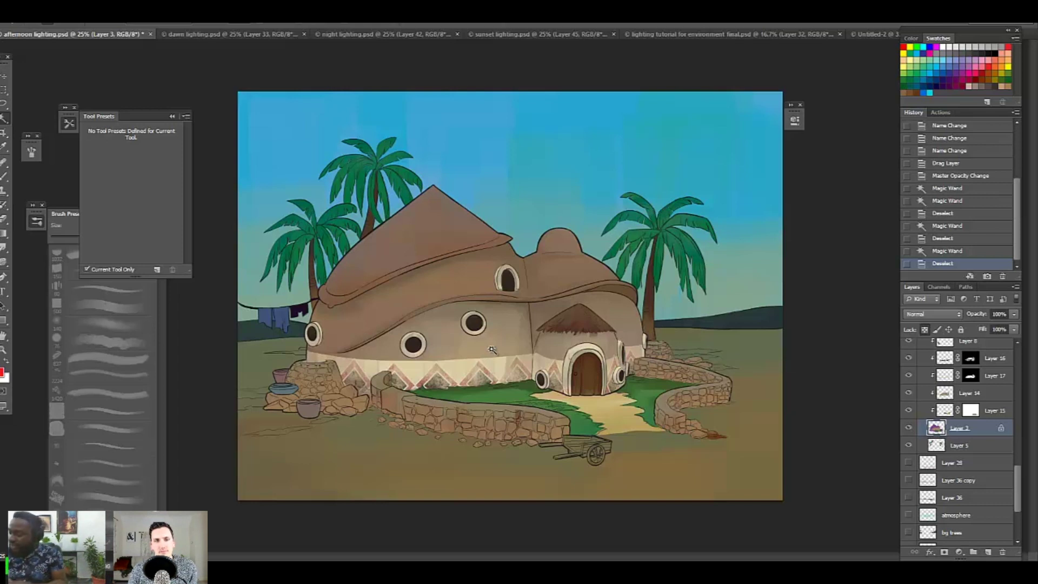
left_click_drag(1018, 490, 1008, 447)
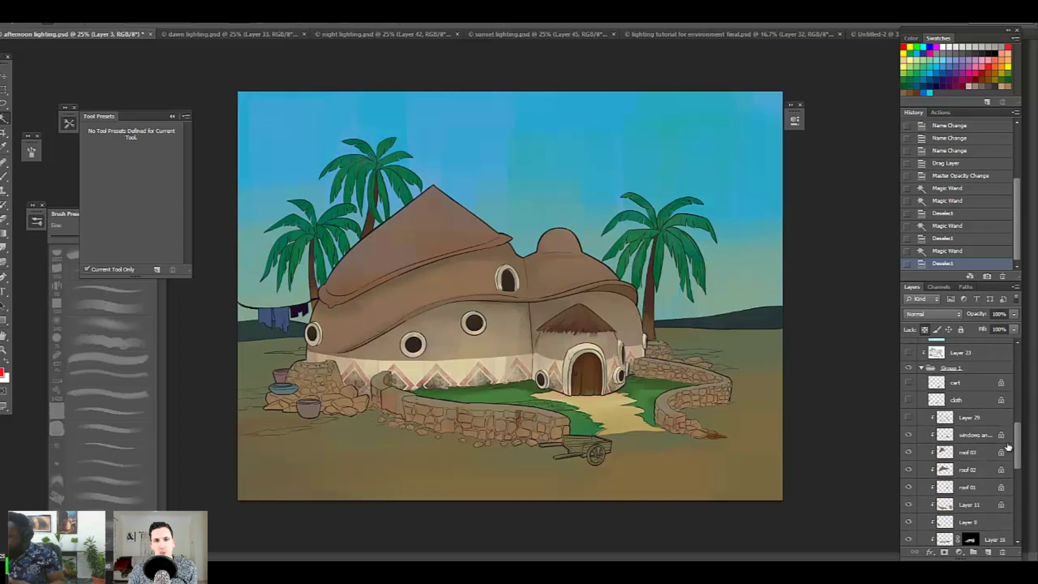
Step: Toggle Layer 29 and leave it visible to add weathered texture details over the house flats
scroll(1020, 431, "up", 2)
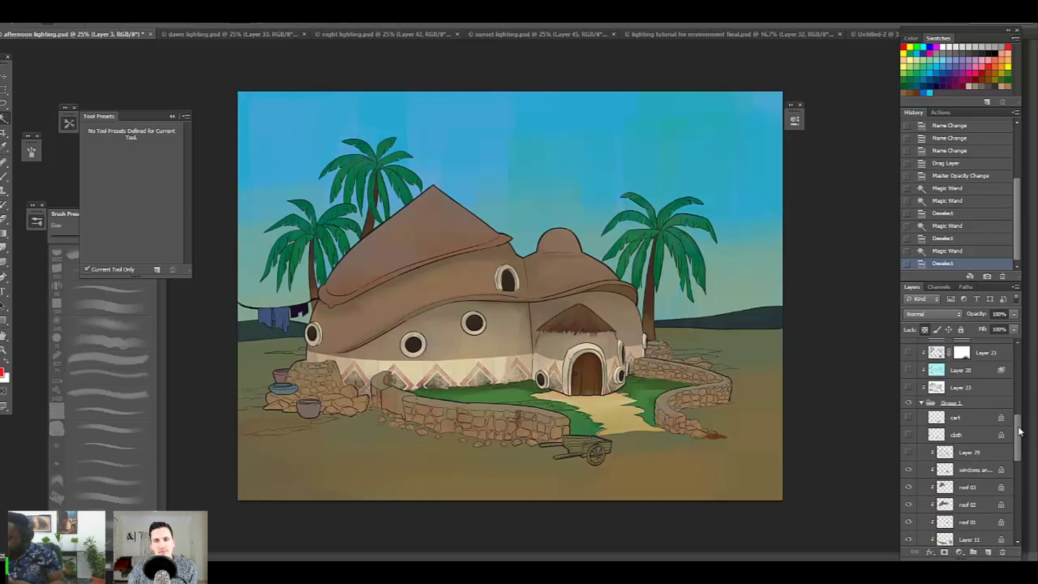
left_click(909, 453)
left_click(909, 453)
left_click(909, 452)
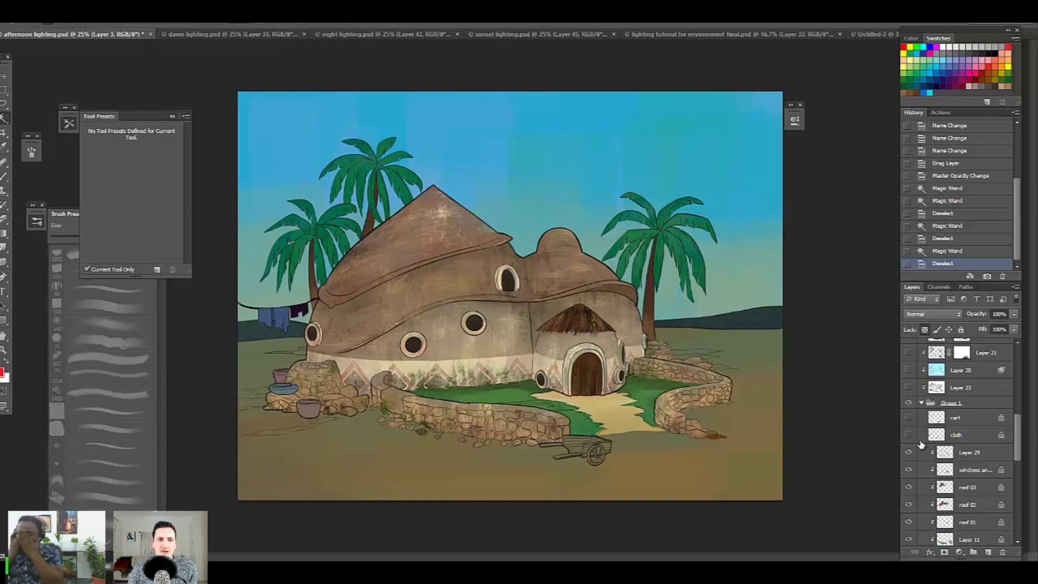
left_click_drag(1017, 434, 1016, 434)
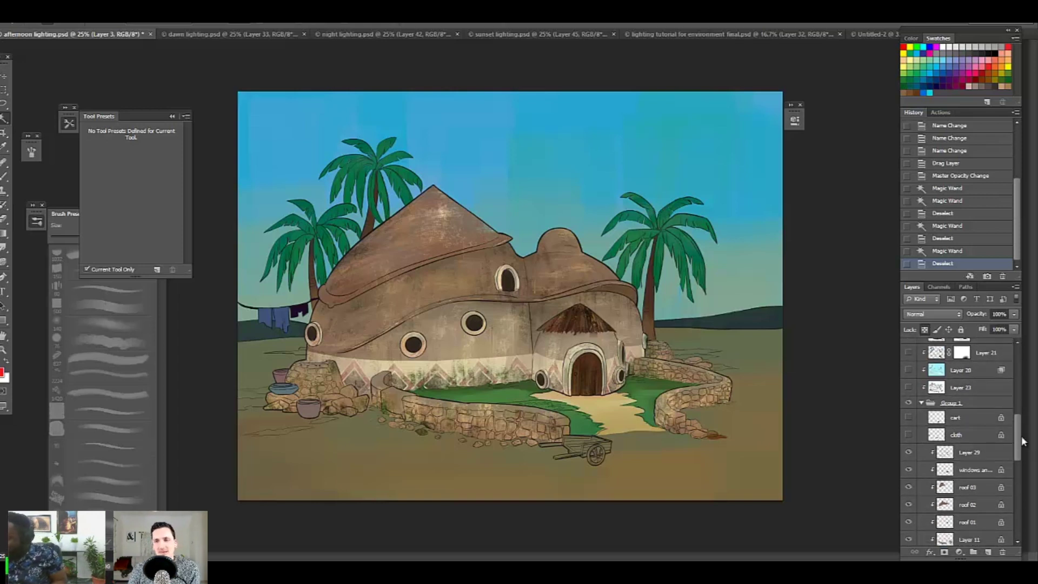
left_click_drag(1020, 440, 1019, 445)
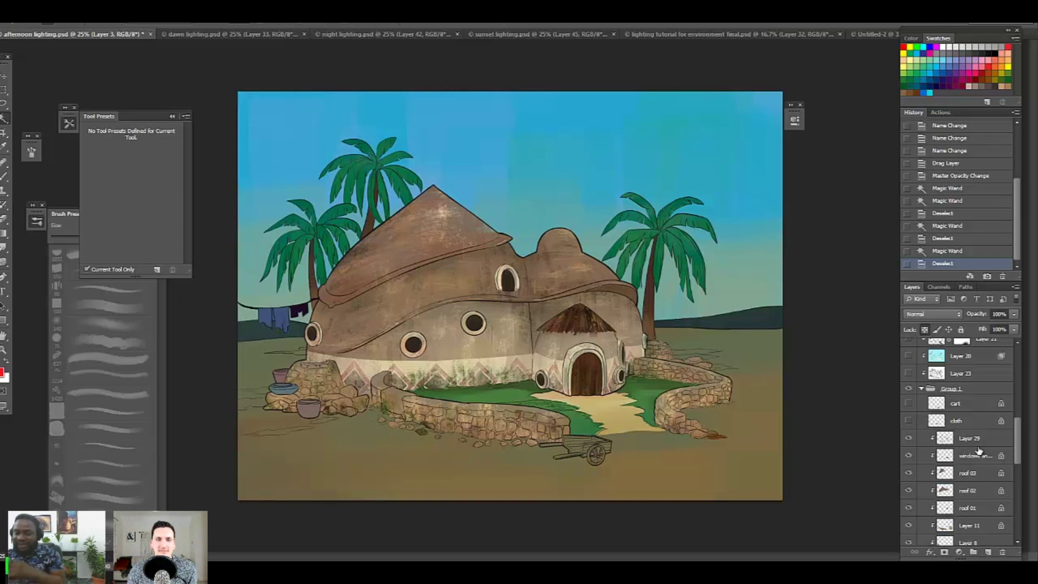
Step: Compare the house with and without the texture details on Layer 29, leaving the layer visible
left_click_drag(1019, 435, 1019, 433)
left_click(909, 444)
left_click(909, 444)
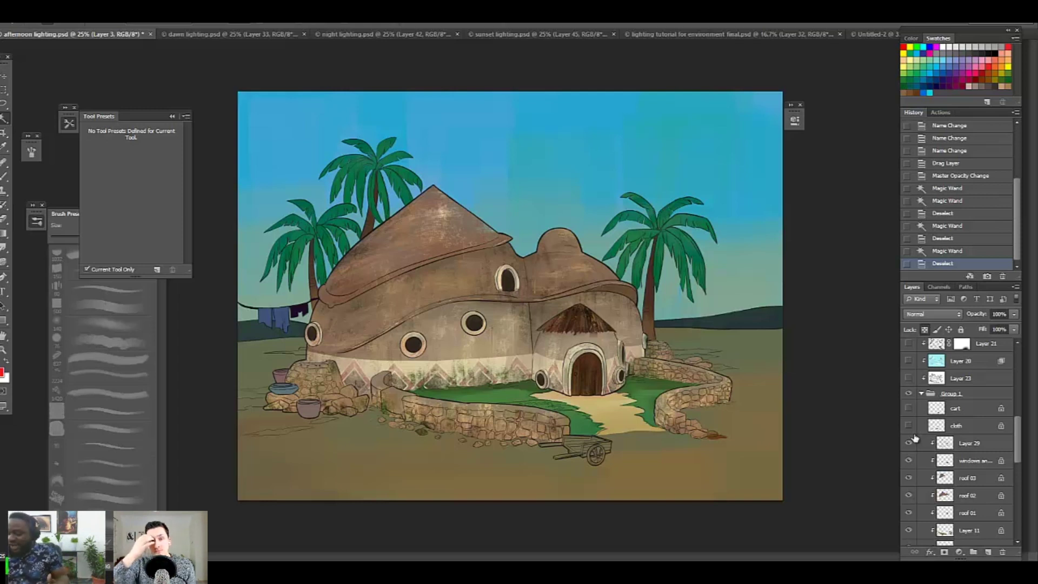
left_click(909, 443)
left_click(909, 443)
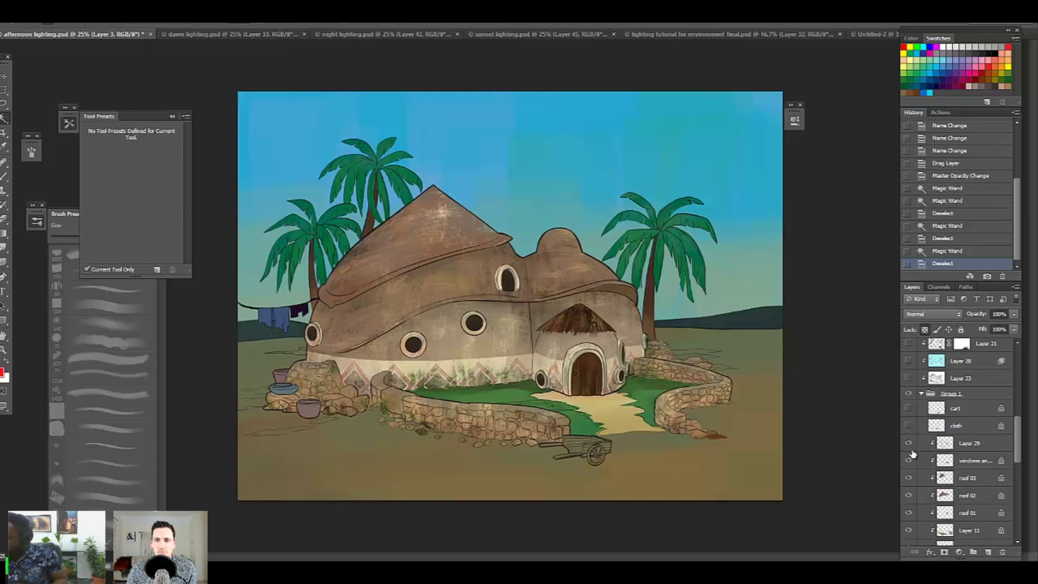
left_click(909, 446)
left_click(909, 446)
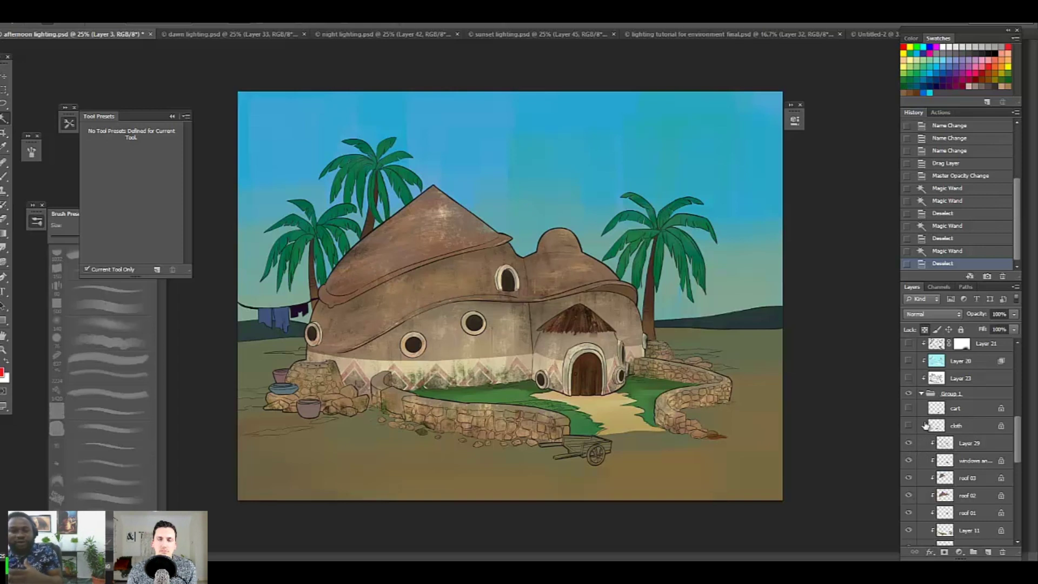
Step: Show the cloth and cart layers in Group 1 to add their local colors
scroll(919, 438, "up", 2)
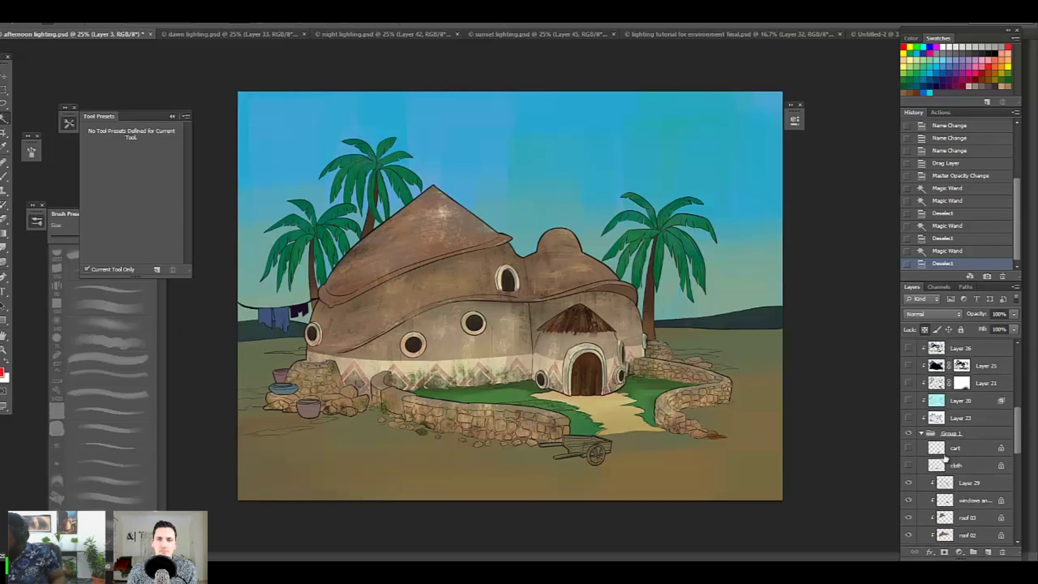
left_click(909, 465)
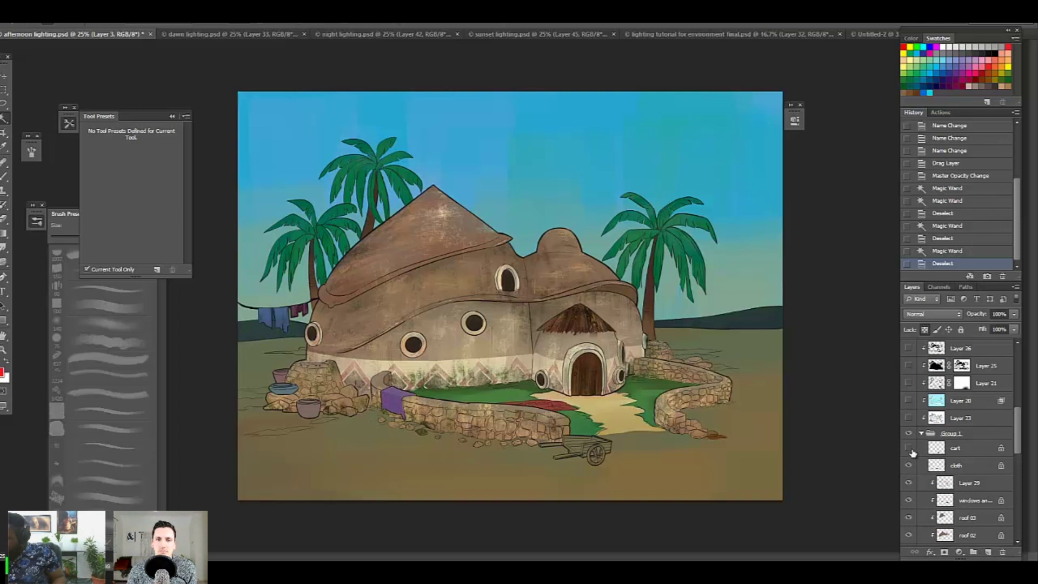
left_click(909, 448)
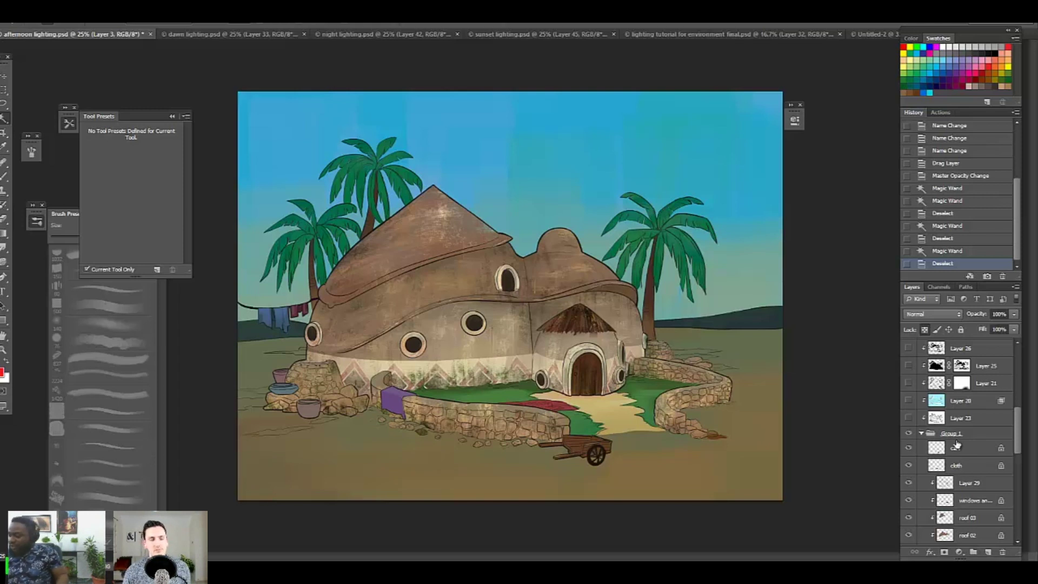
Step: Toggle the shading on Layer 23 above Group 1, leave it visible, and select that layer
scroll(1018, 427, "down", 2)
scroll(1011, 426, "up", 4)
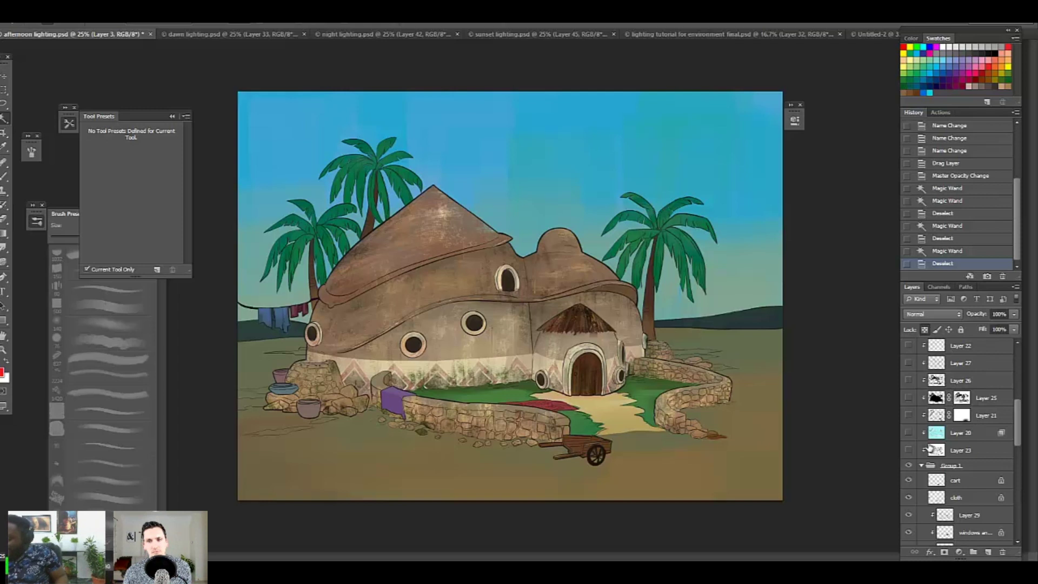
left_click(908, 450)
left_click(909, 450)
left_click(909, 451)
left_click(971, 455)
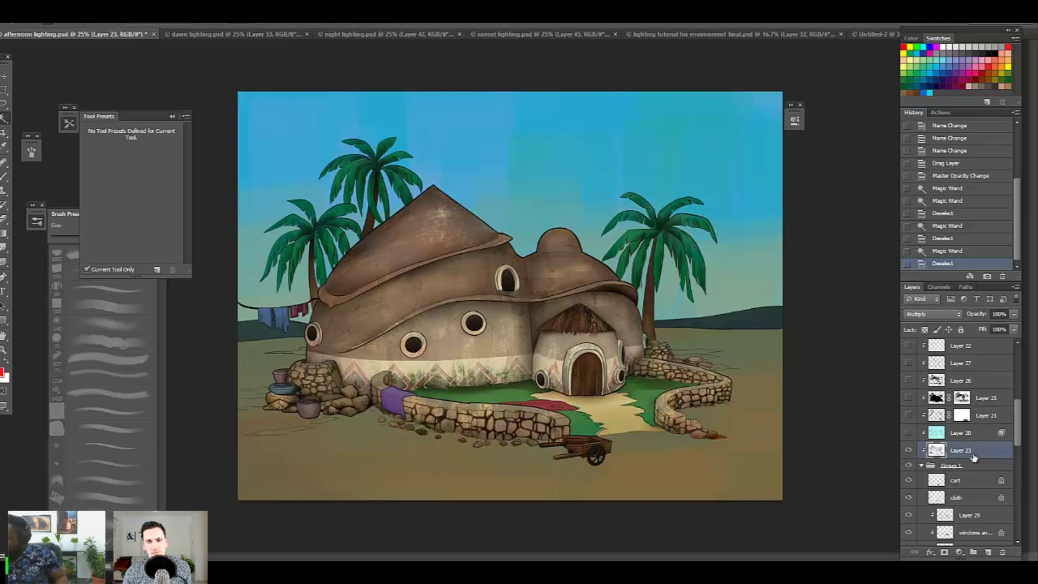
Step: Collapse Group 1 and briefly isolate Layer 23 and the group, restoring the other layers each time
left_click(909, 450, "alt")
left_click(909, 451, "alt")
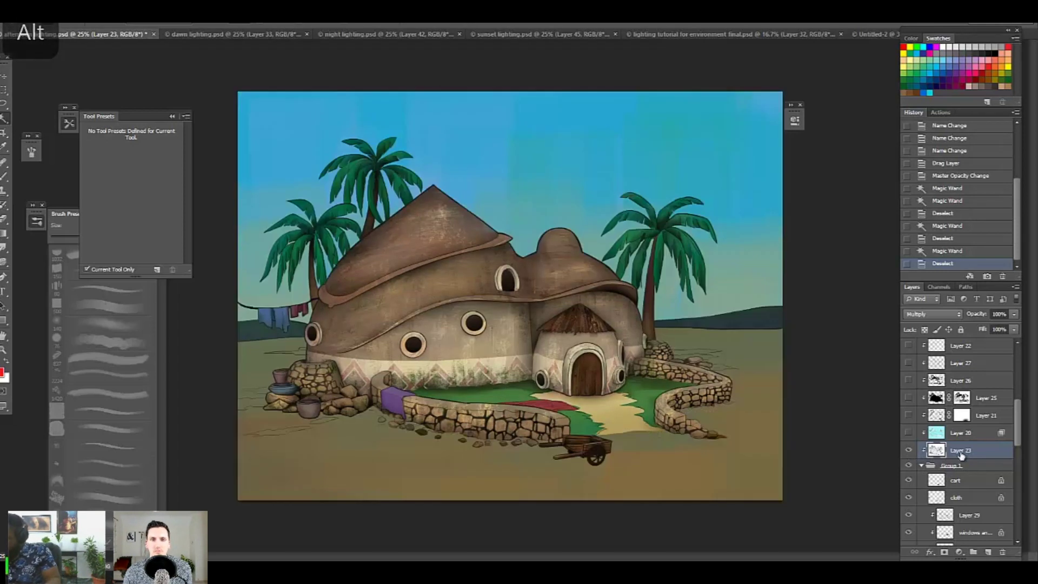
left_click(921, 466)
left_click(908, 465, "alt")
left_click(908, 451, "alt")
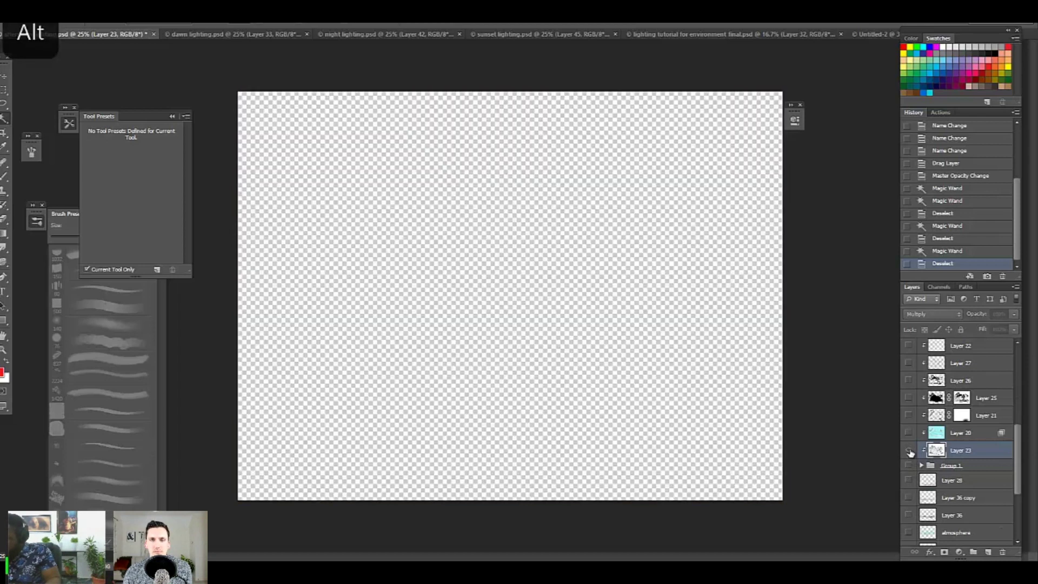
left_click(909, 451, "alt")
left_click(909, 465, "alt")
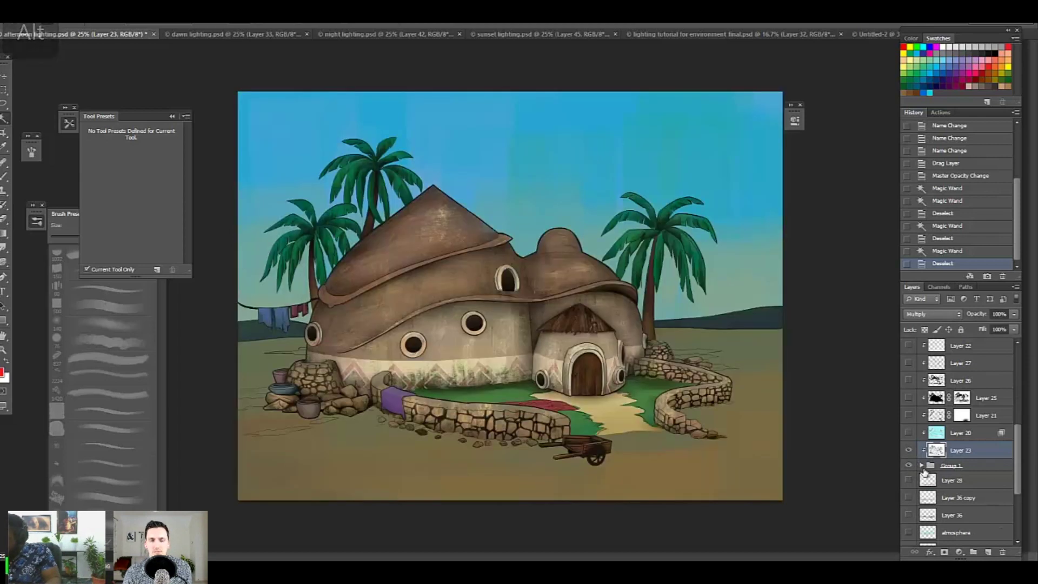
Step: Add a new layer directly above Group 1, beneath Layer 23, and fill it with white
left_click(957, 466)
left_click(988, 552)
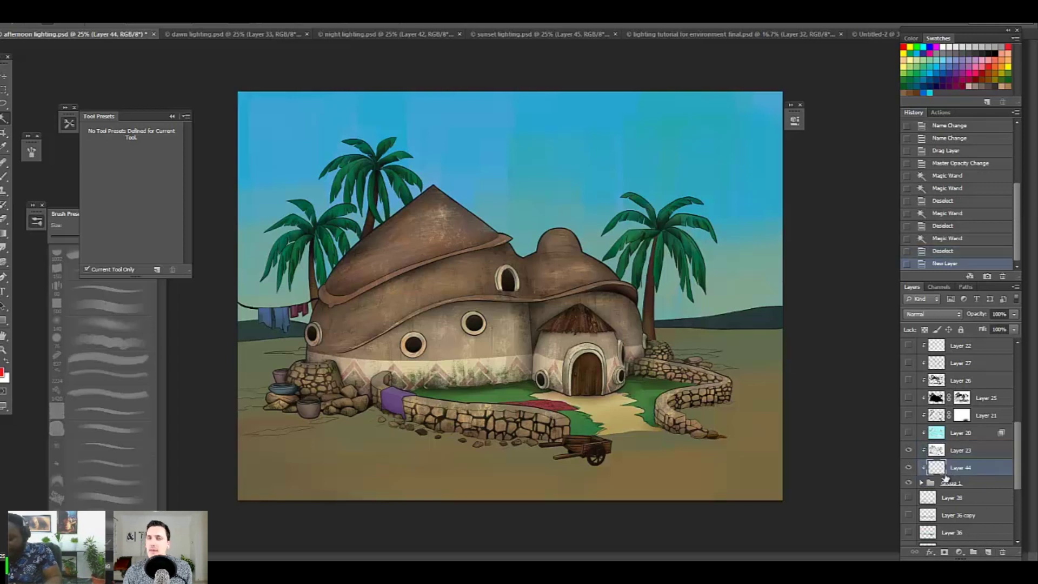
key("x")
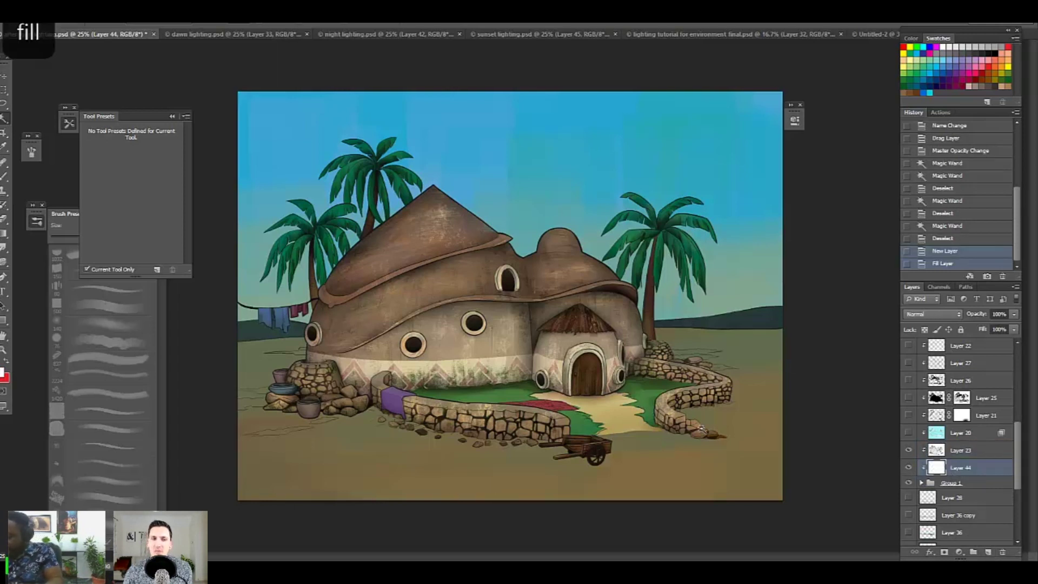
key("alt+BackSpace")
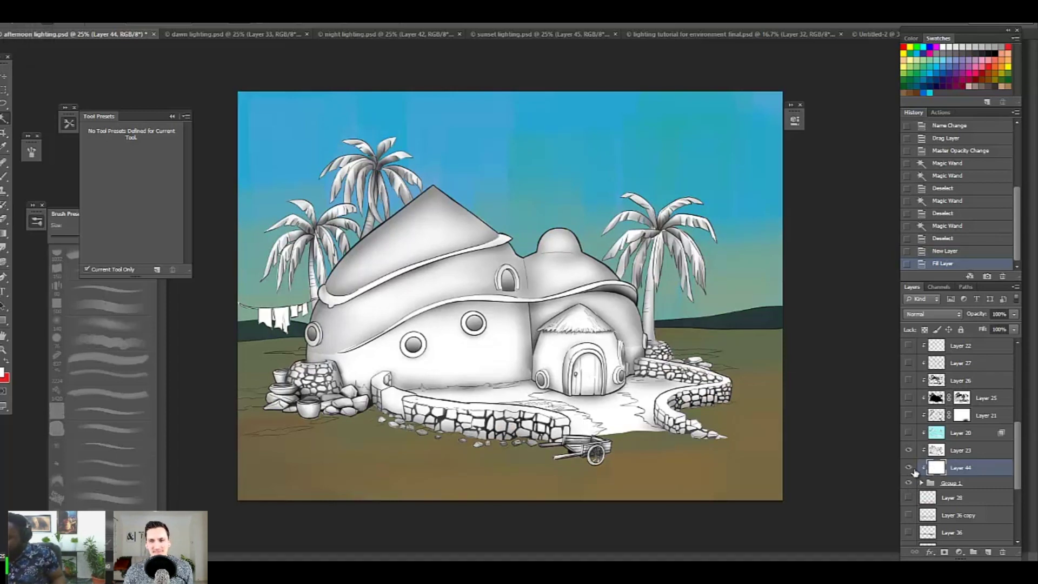
Step: Toggle Group 1 and Layer 23 to compare the white house with and without shading, leaving both visible
left_click(909, 482)
left_click(909, 483)
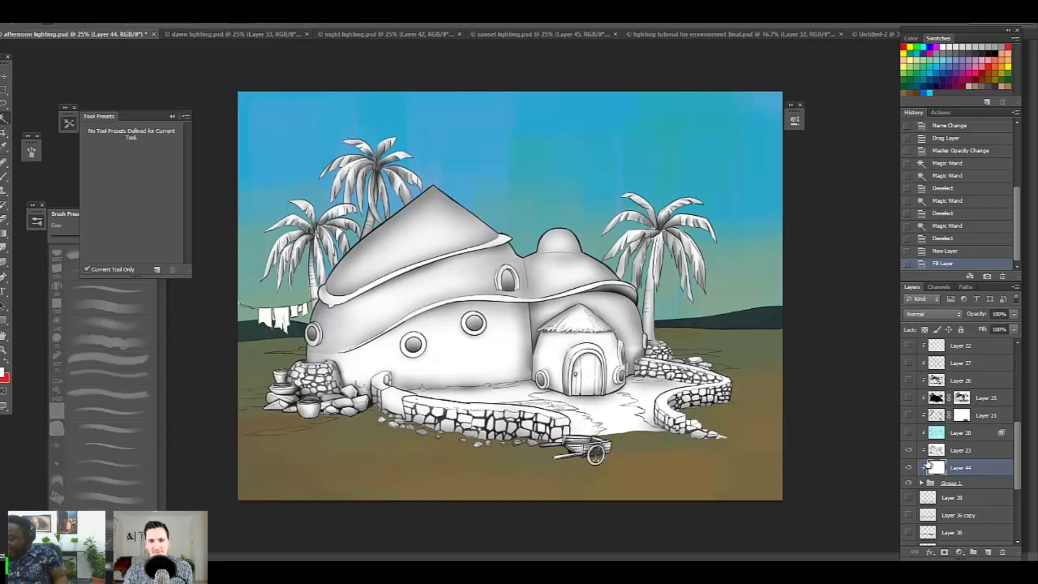
left_click(909, 450)
left_click(908, 450)
left_click(909, 451)
left_click(909, 451)
left_click(909, 451)
left_click(908, 451)
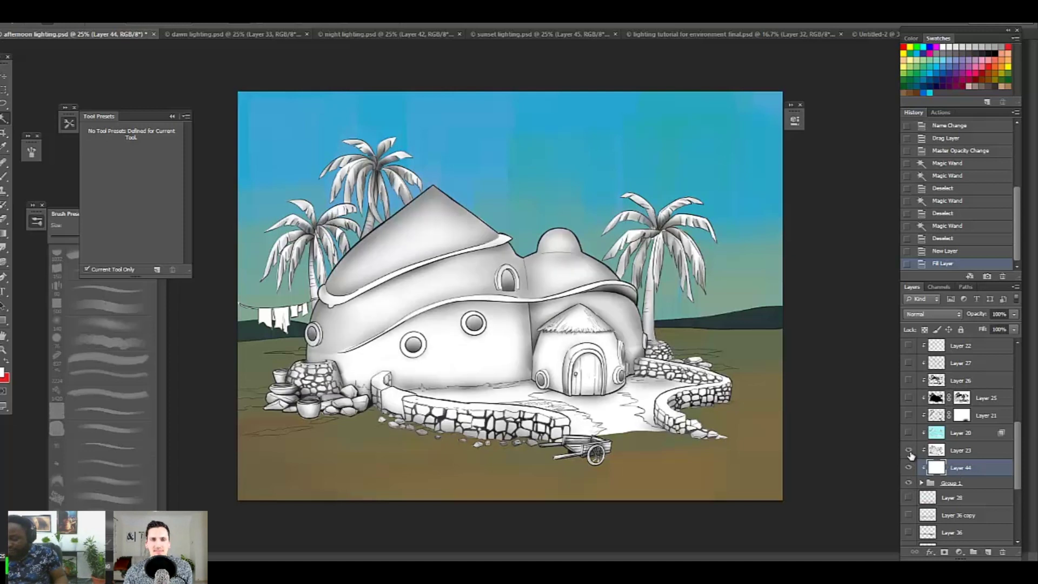
Step: Add a new layer above Layer 23 and set up the Brush tool with red as the foreground color
key("ctrl+plus")
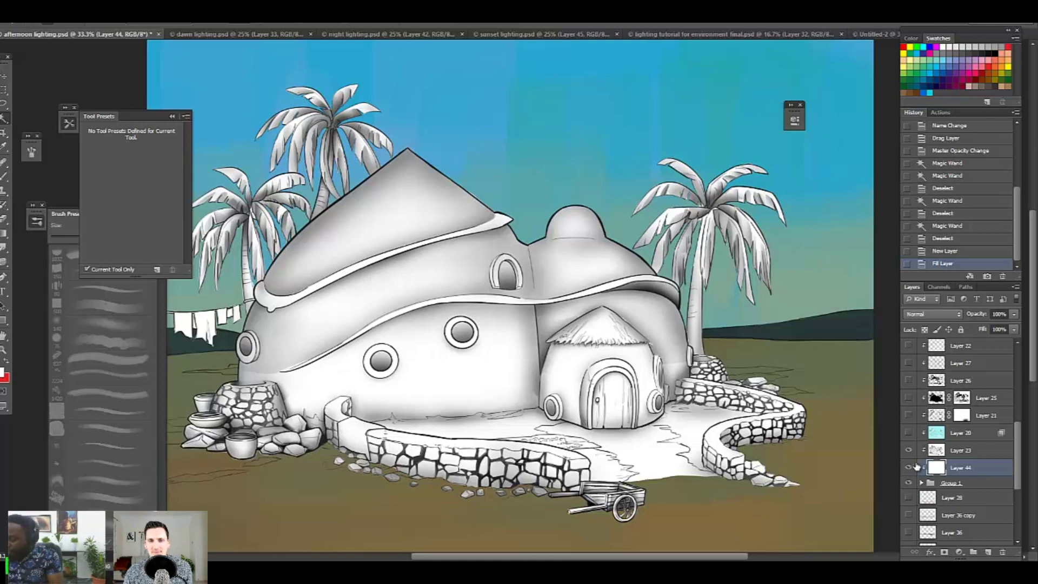
left_click(965, 448)
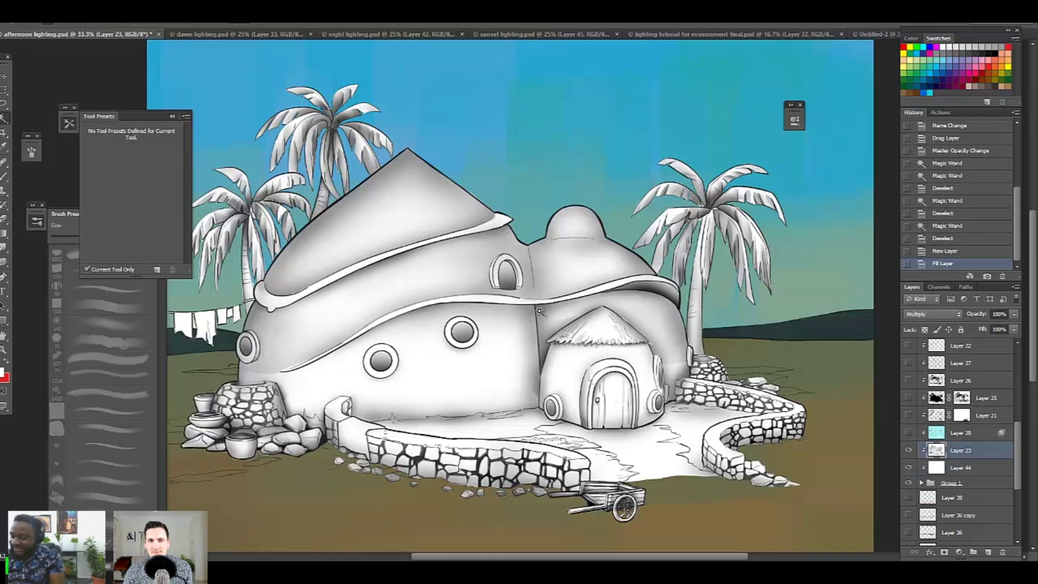
left_click(4, 175)
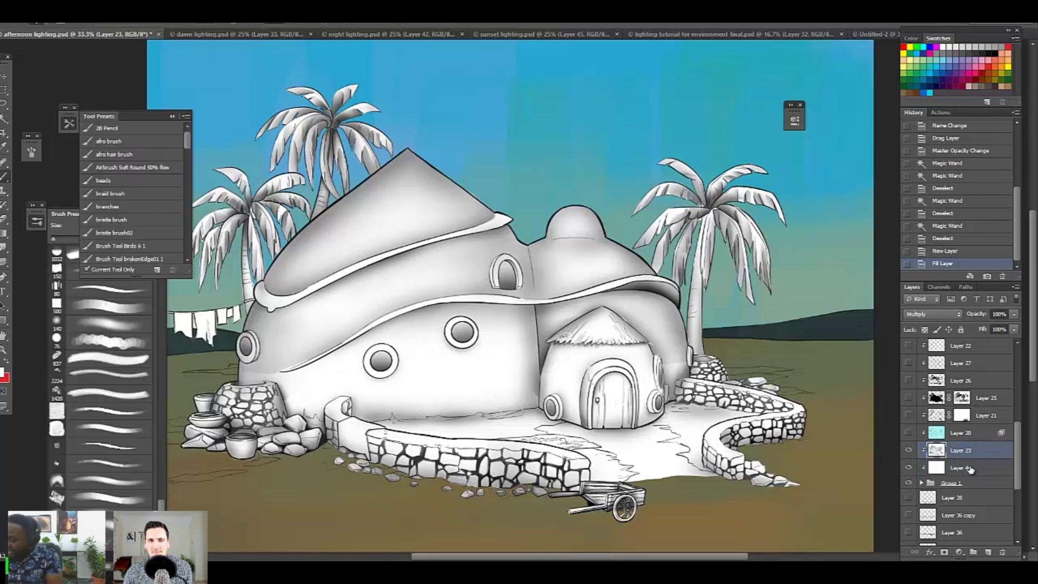
left_click(988, 550)
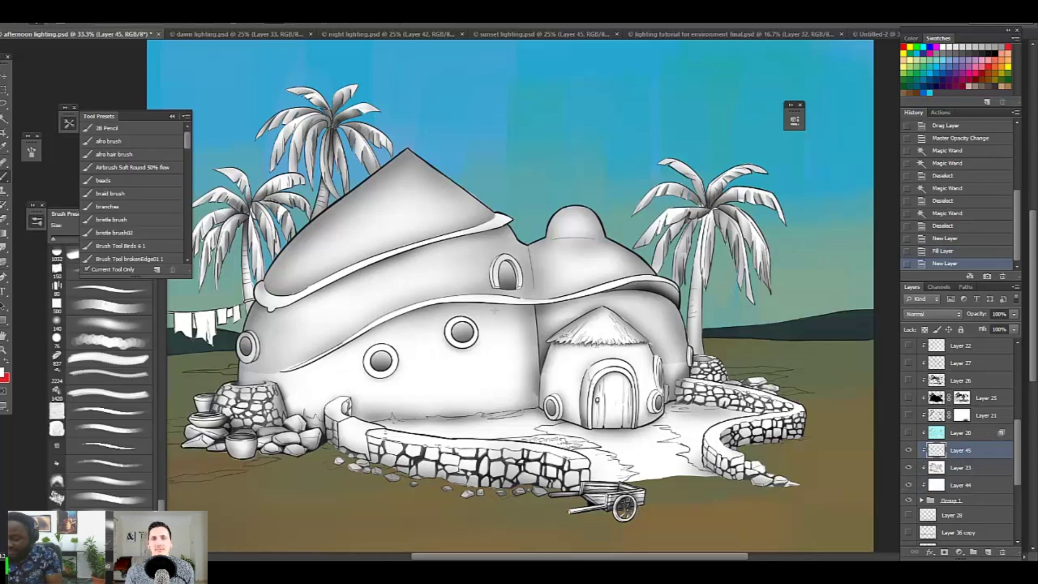
left_click(10, 367)
Step: Circle in red the shaded wall corner, the three round windows on the main house, and the centers of the palm crowns
mouse_move(535, 307)
left_mouse_down()
mouse_move(536, 362)
mouse_move(539, 307)
left_mouse_up()
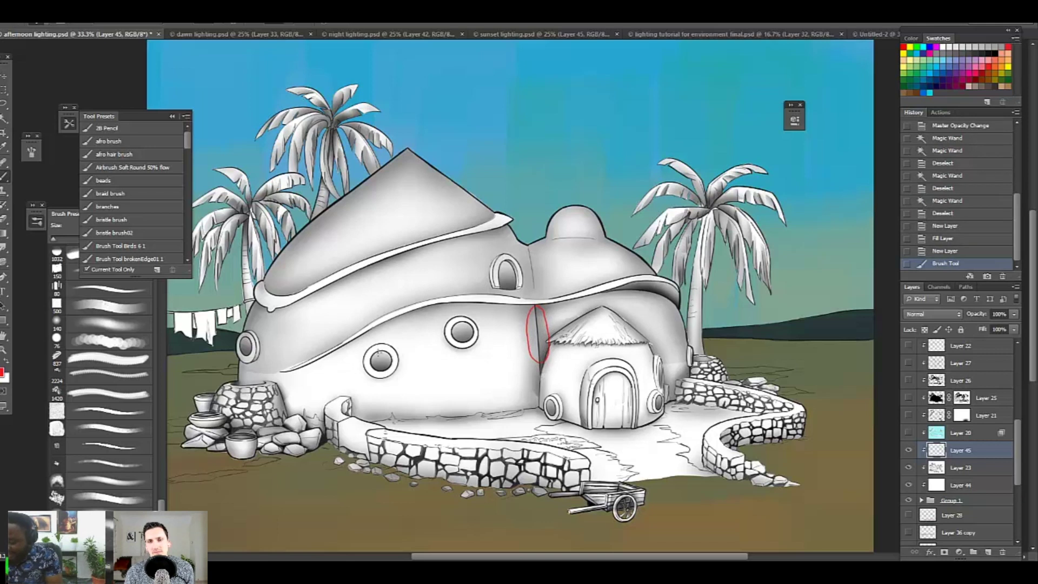
left_click_drag(453, 321, 455, 320)
mouse_move(384, 346)
left_mouse_down()
mouse_move(369, 358)
mouse_move(396, 361)
mouse_move(379, 347)
left_mouse_up()
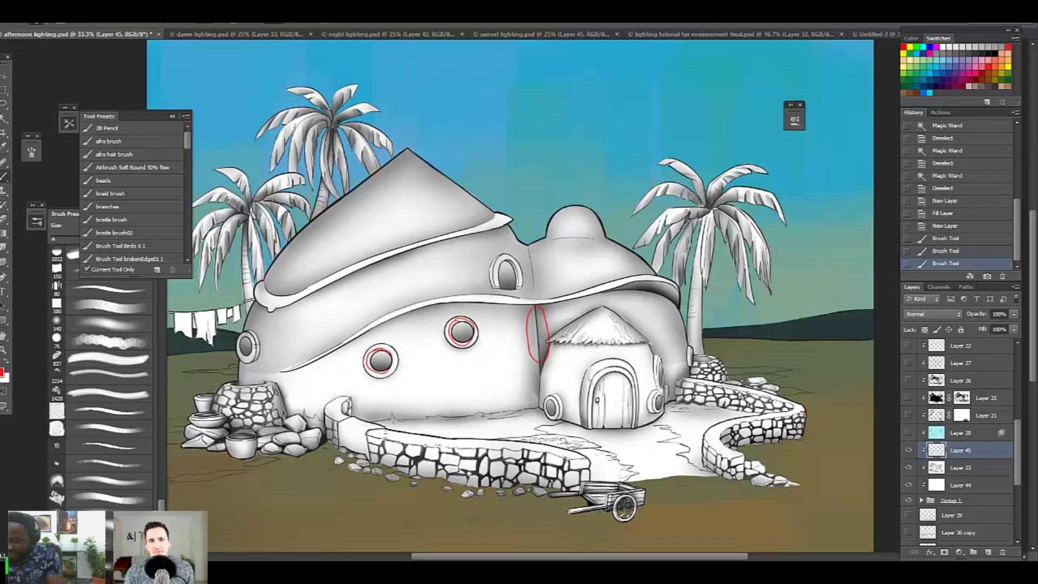
mouse_move(242, 333)
left_mouse_down()
mouse_move(251, 360)
mouse_move(248, 331)
left_mouse_up()
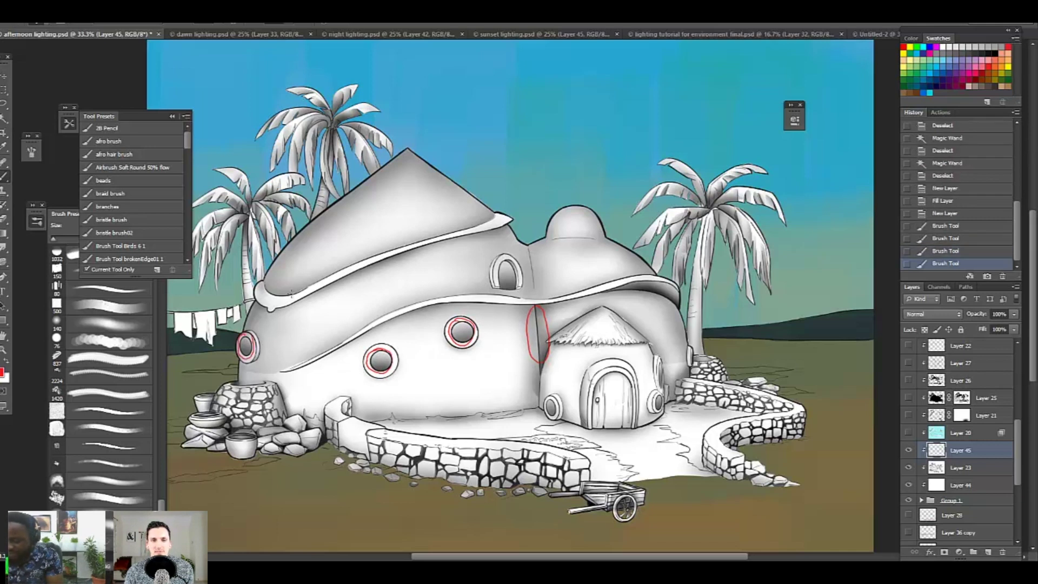
left_click_drag(250, 229, 254, 189)
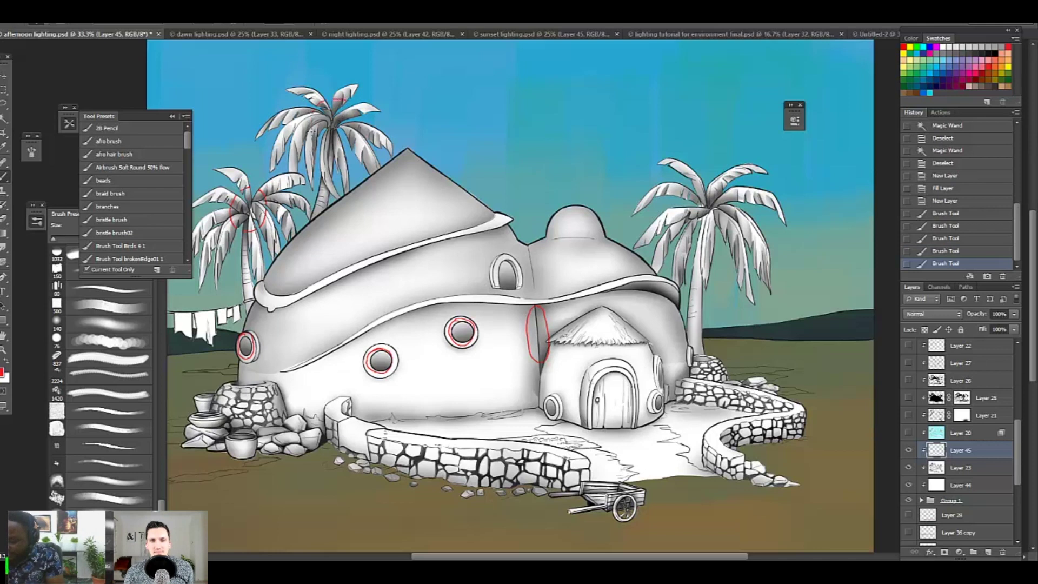
left_click_drag(346, 101, 333, 100)
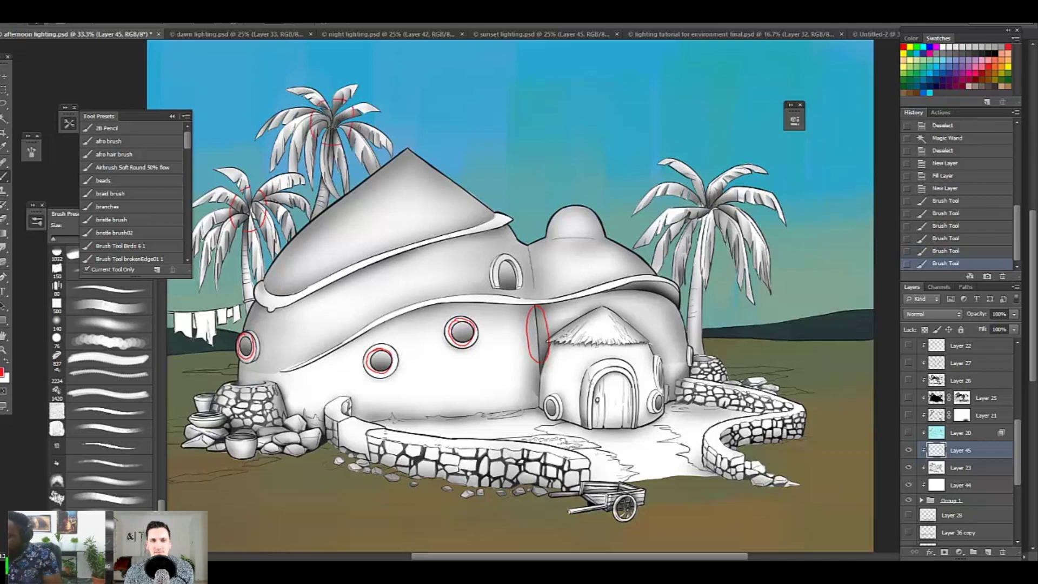
left_click_drag(729, 192, 712, 186)
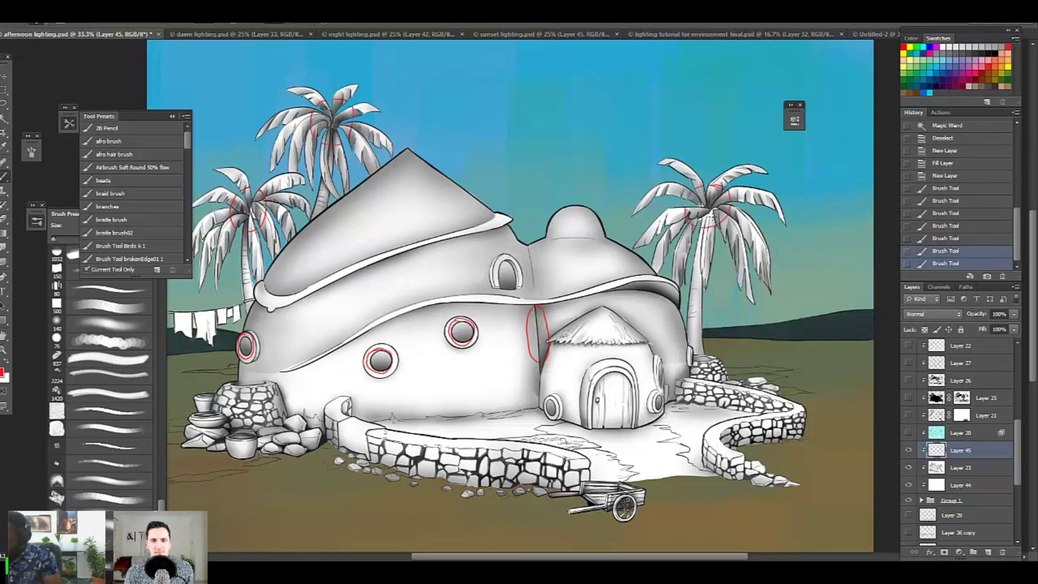
Step: Outline in red the shading under the roof overhangs, around the upper window, along the wall base and around the entrance
left_click_drag(615, 288, 668, 313)
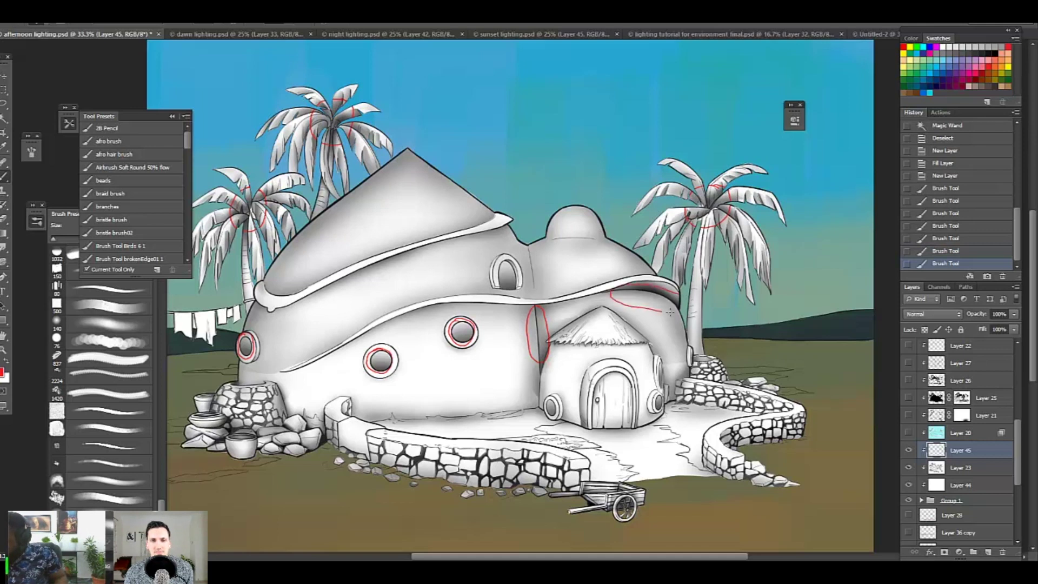
mouse_move(520, 270)
left_mouse_down()
mouse_move(492, 290)
mouse_move(520, 293)
mouse_move(518, 266)
left_mouse_up()
mouse_move(509, 222)
left_mouse_down()
mouse_move(385, 250)
mouse_move(260, 298)
mouse_move(261, 320)
mouse_move(320, 309)
mouse_move(508, 241)
left_mouse_up()
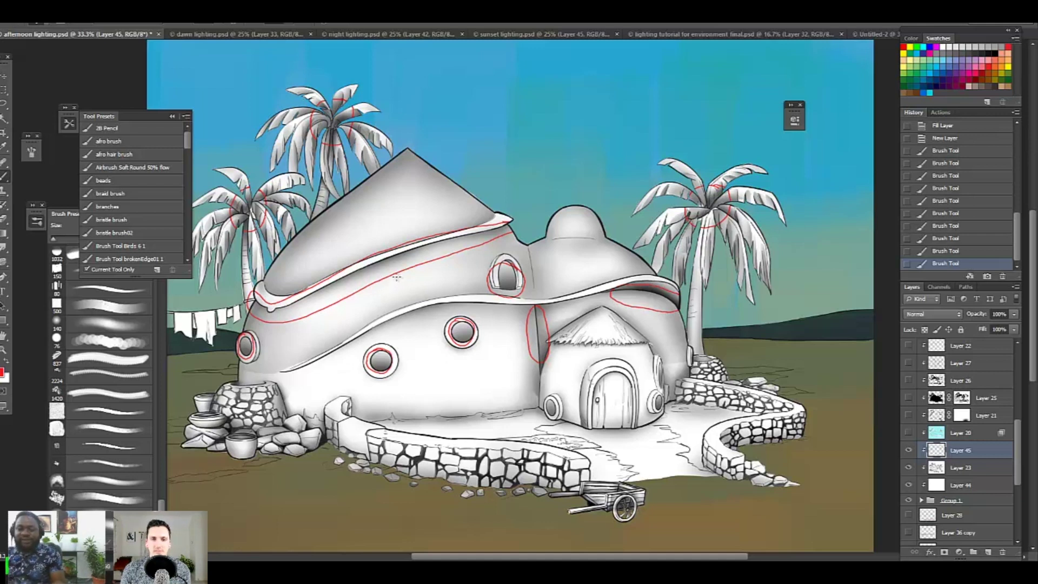
mouse_move(538, 399)
left_mouse_down()
mouse_move(355, 409)
mouse_move(435, 432)
mouse_move(533, 420)
mouse_move(533, 392)
mouse_move(567, 397)
mouse_move(636, 436)
mouse_move(672, 413)
mouse_move(570, 417)
mouse_move(583, 438)
left_mouse_up()
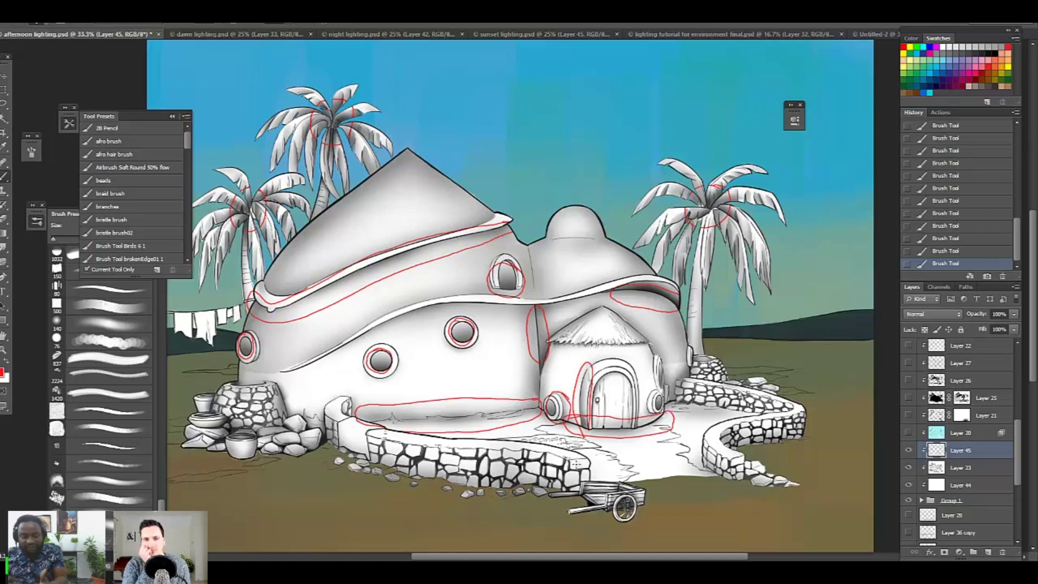
Step: Hide the red annotation Layer 45 and set the blend mode of Layer 23 to Normal
left_click(940, 468)
left_click(908, 450)
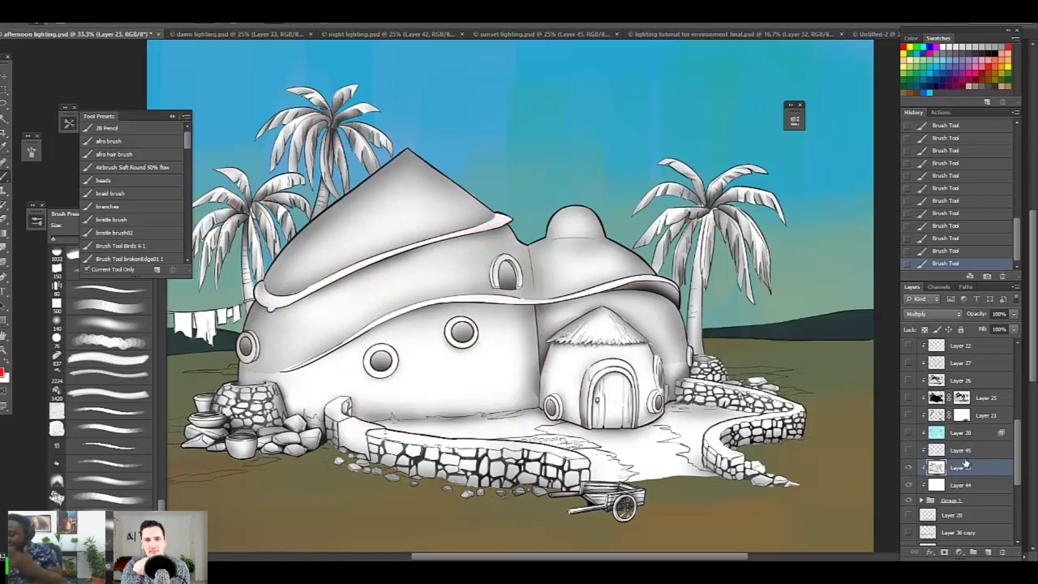
left_click(943, 316)
left_click(947, 315)
left_click(947, 316)
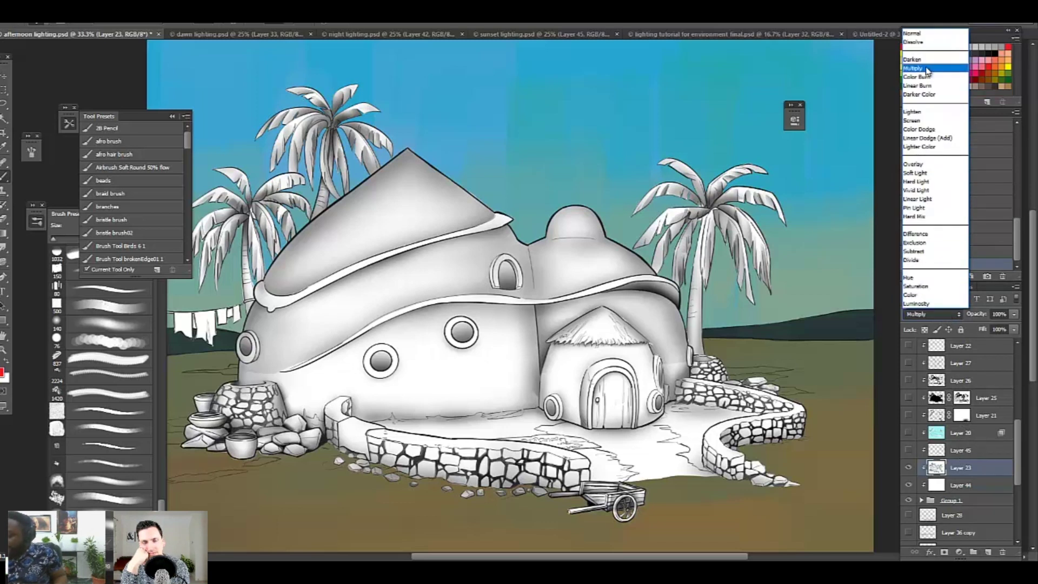
left_click(929, 34)
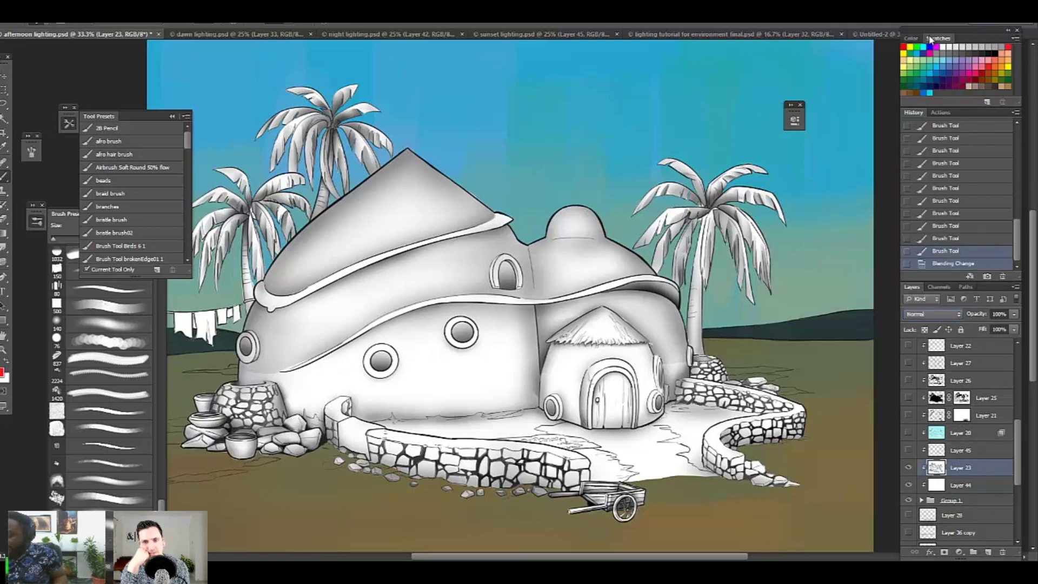
left_click(942, 314)
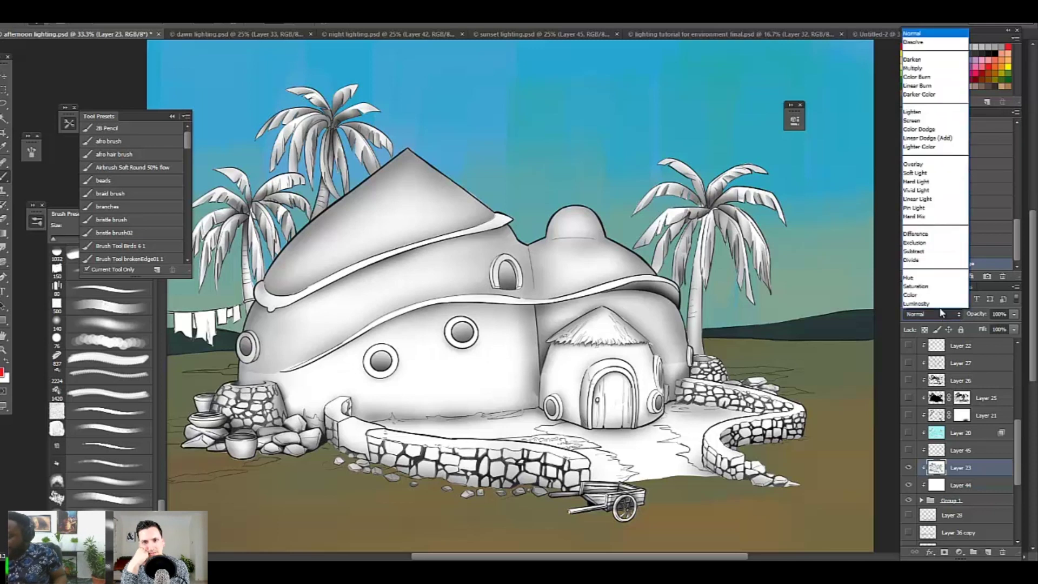
Step: Hide the white Layer 44 and set the blend mode of Layer 23 to Multiply
left_click(950, 486)
left_click(910, 488)
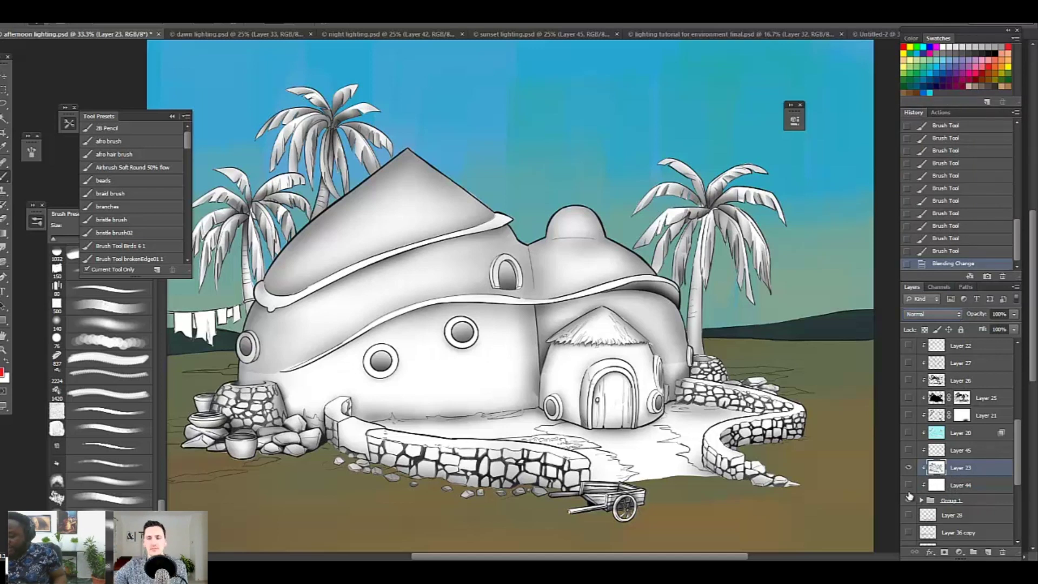
left_click(935, 313)
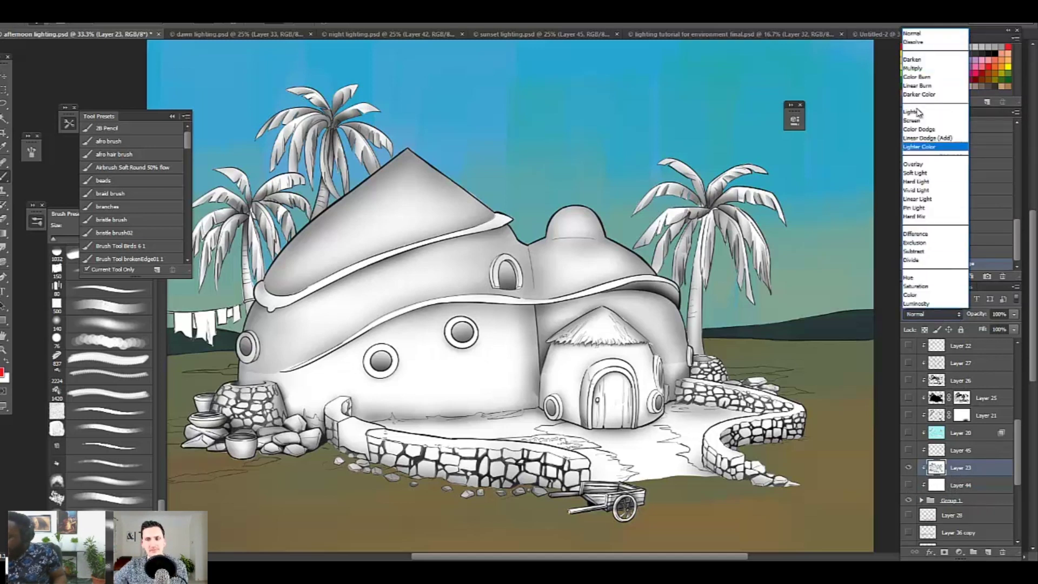
left_click(926, 68)
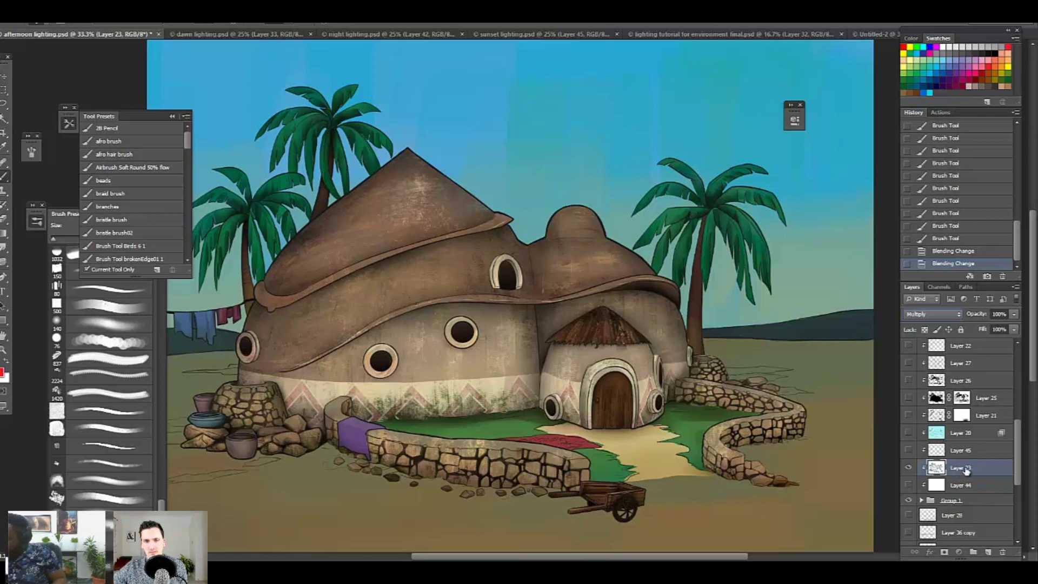
Step: Delete the red annotation Layer 45 and show the cyan Layer 20 above Layer 23
left_click(910, 451)
left_click(954, 452)
key("Delete")
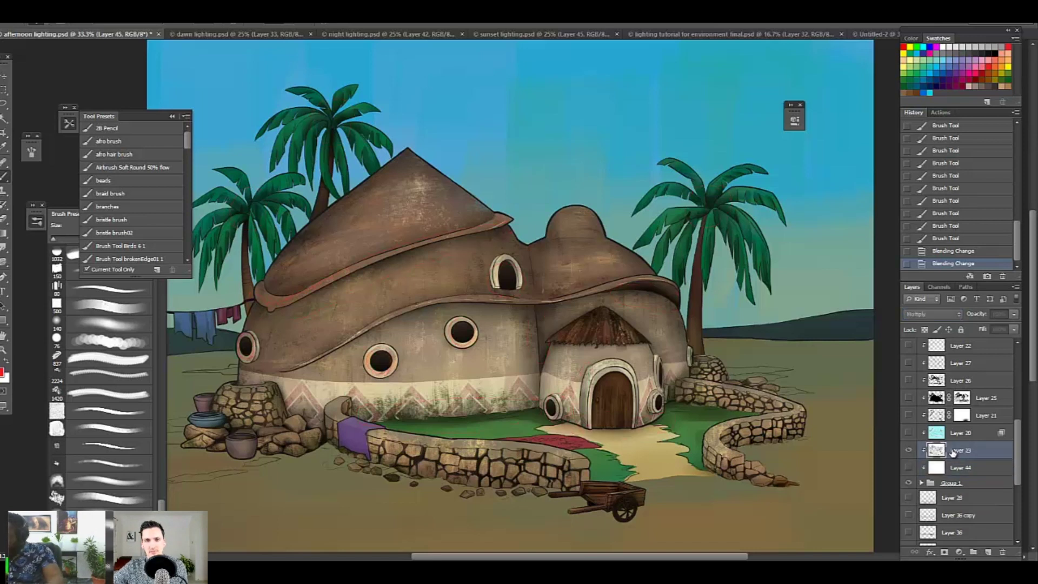
left_click(911, 434)
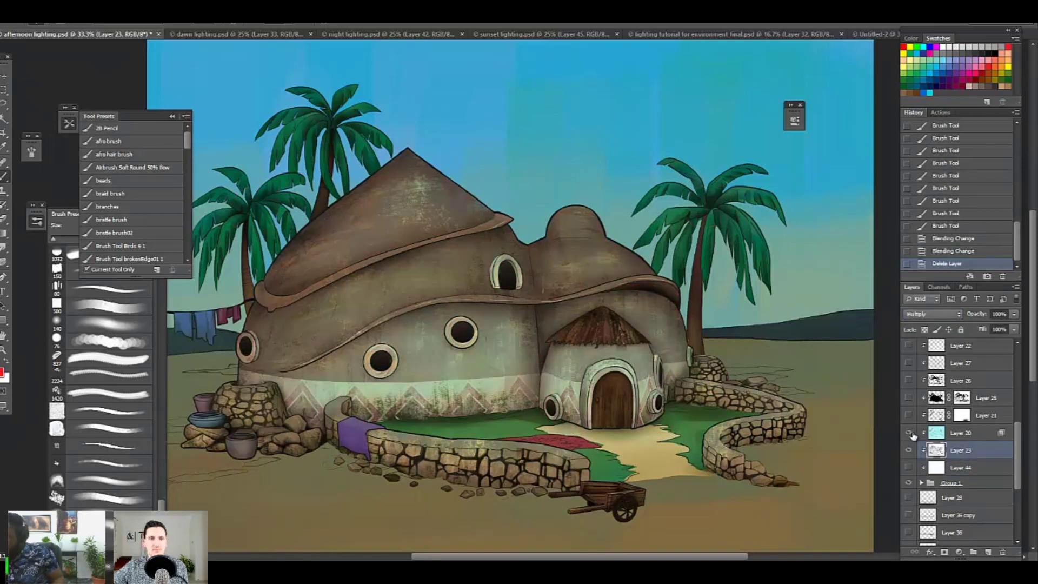
Step: Select Layer 20 and toggle its visibility to compare the colored house with and without the cyan tint, leaving it visible
left_click(976, 437)
scroll(1000, 454, "up", 2)
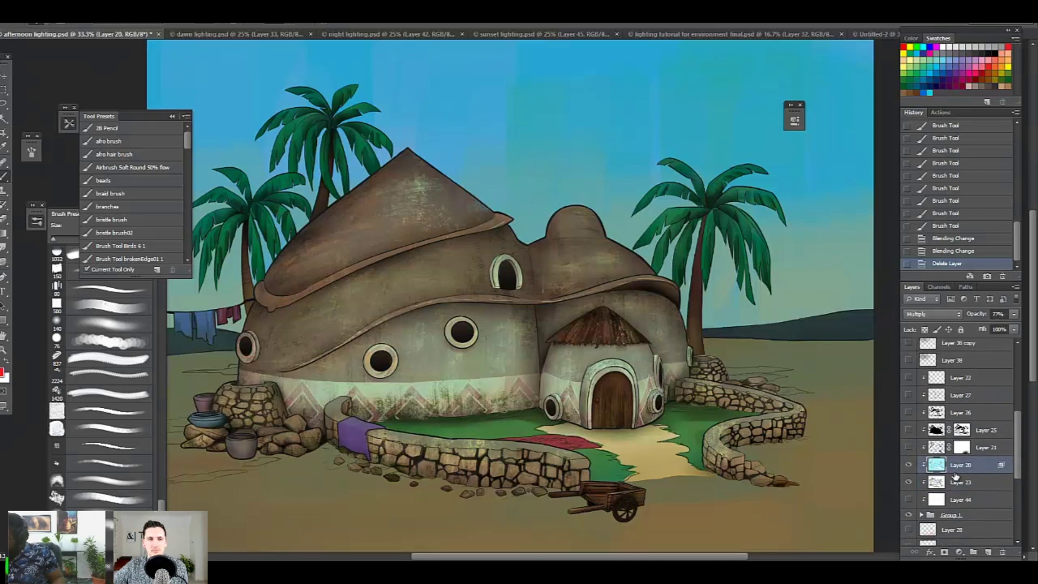
left_click(909, 466)
left_click(909, 466)
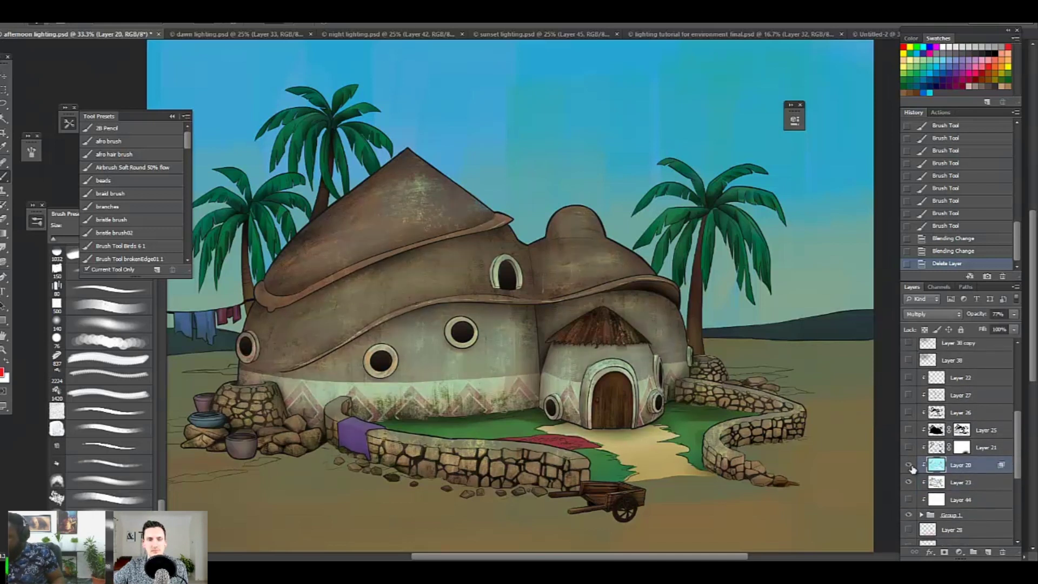
left_click(909, 466)
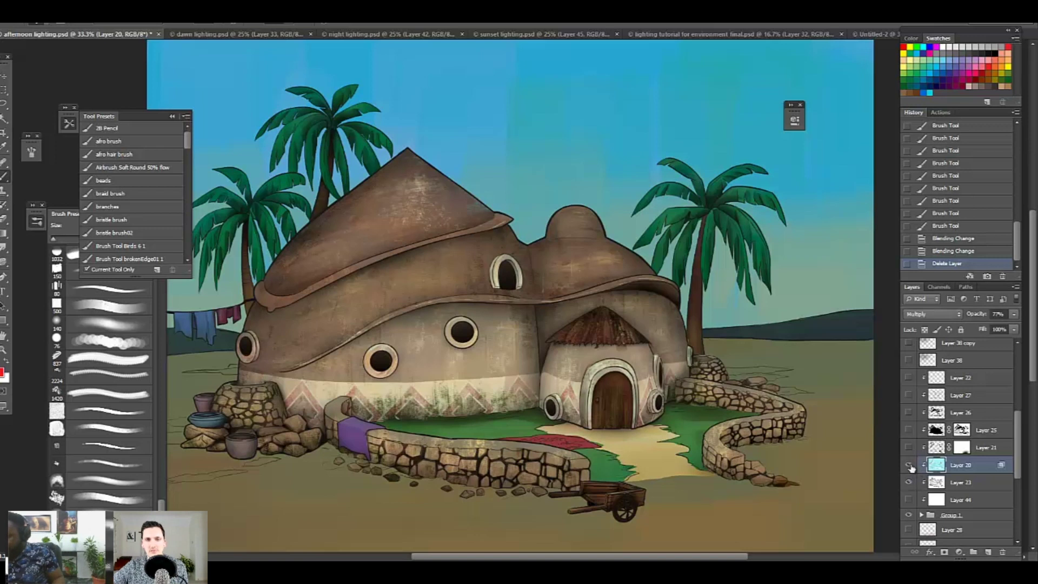
left_click(909, 466)
left_click(910, 466)
left_click(909, 466)
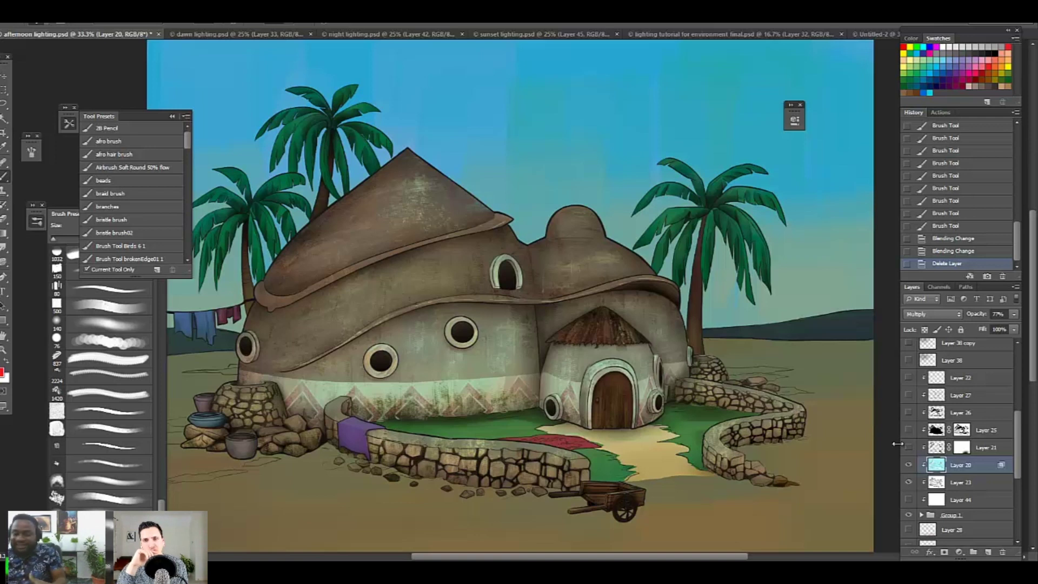
left_click(908, 465)
left_click(908, 466)
scroll(923, 488, "down", 2)
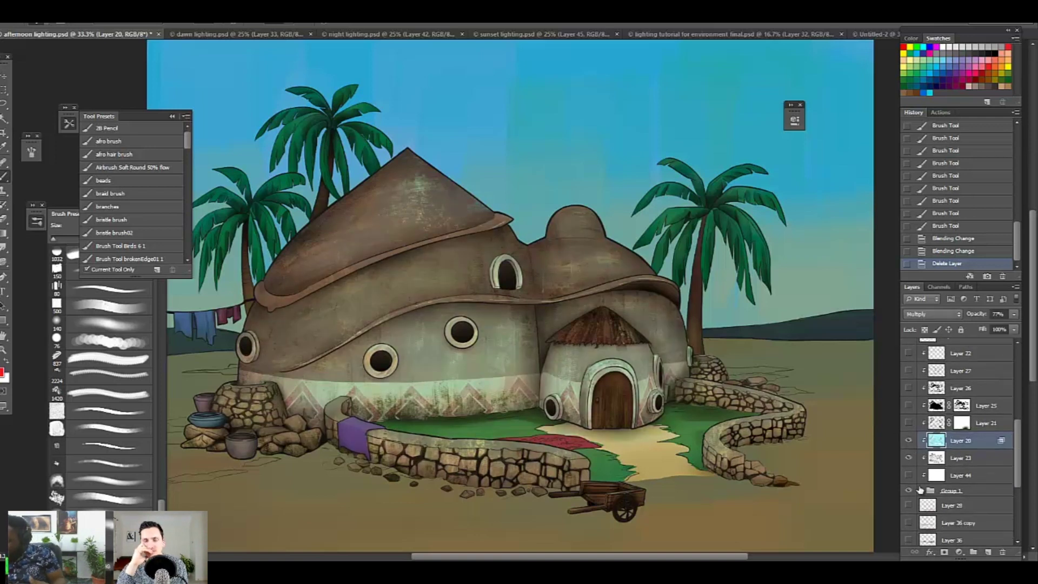
Step: Show the white Layer 44 and toggle Layer 20 to compare the tint on the white house, leaving both visible
left_click(908, 475)
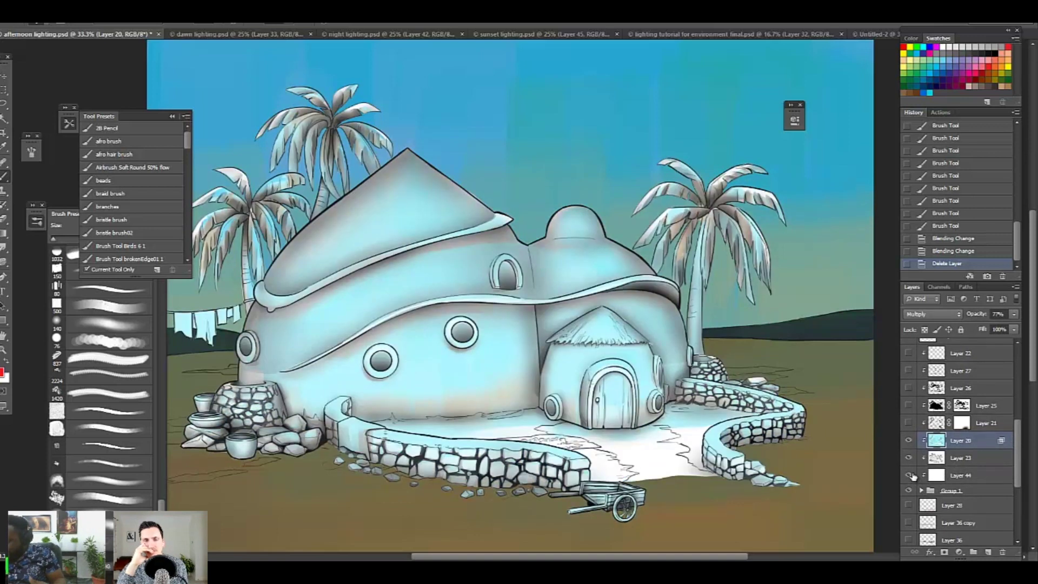
left_click(908, 440)
left_click(908, 441)
left_click(909, 440)
left_click(909, 440)
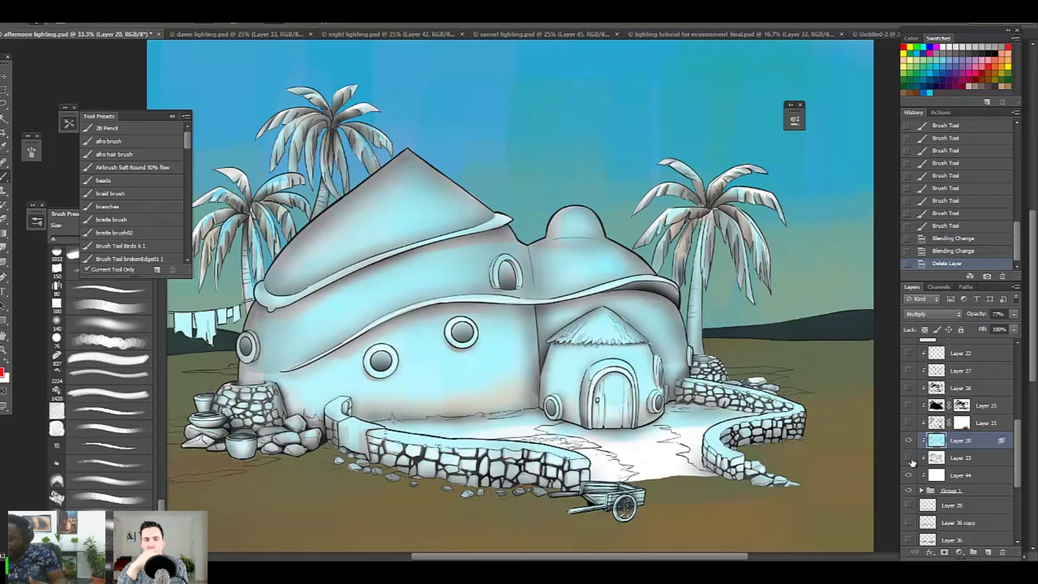
Step: Toggle the shading of Layer 23 and the tint of Layer 20 over the white house, leaving both visible
left_click(911, 459)
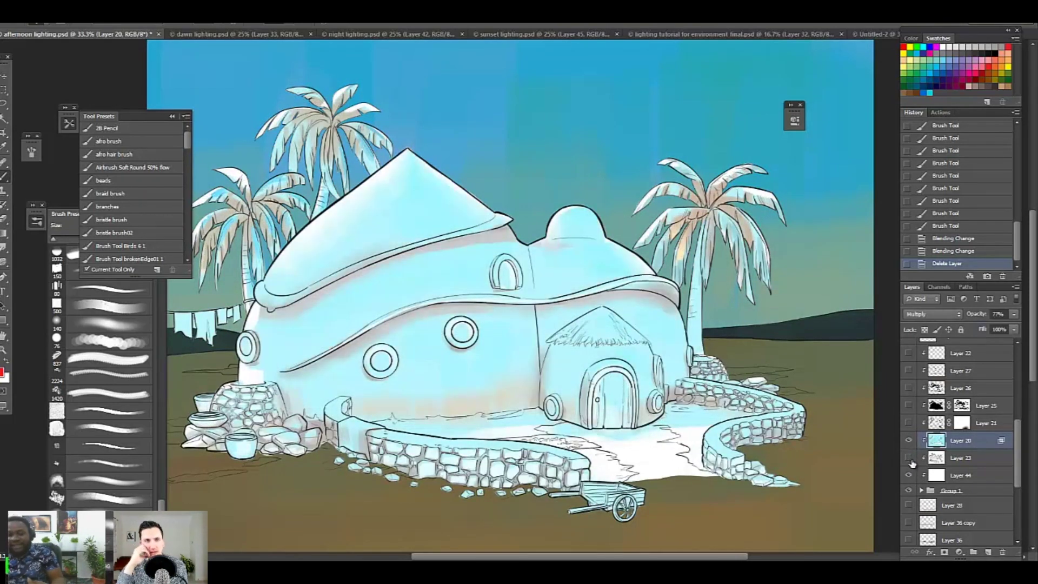
left_click(910, 458)
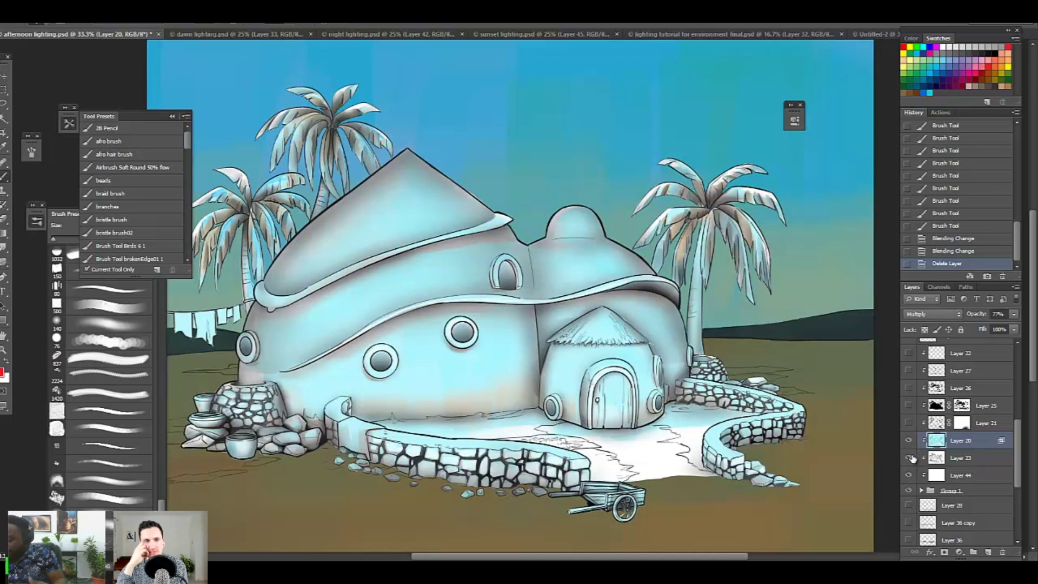
left_click(908, 441)
left_click(909, 441)
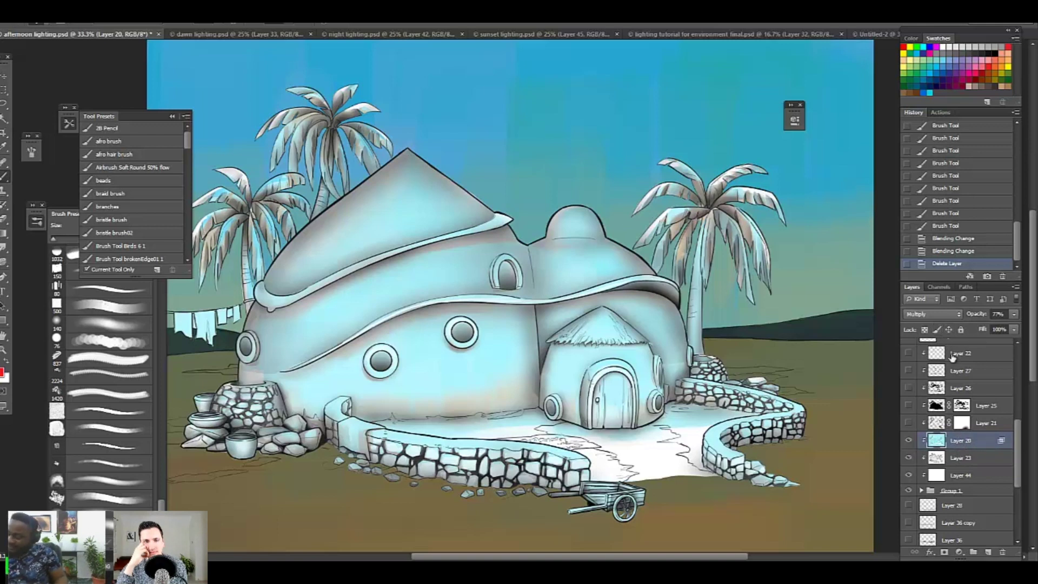
Step: Select Layer 20 and sample its light cyan tint from the main roof as the foreground color with the Eyedropper
left_click_drag(1017, 445, 1018, 427)
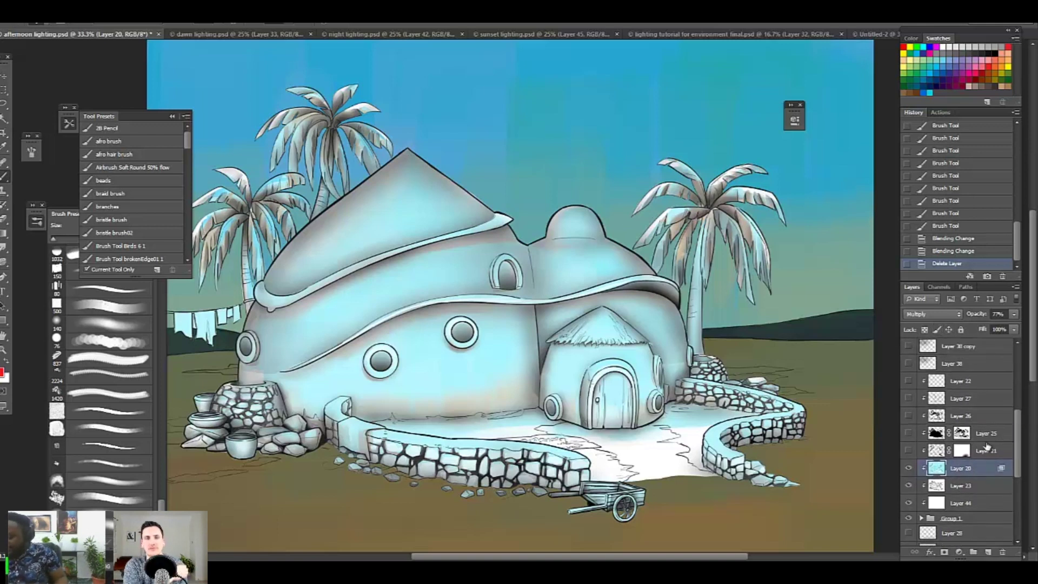
left_click(951, 486)
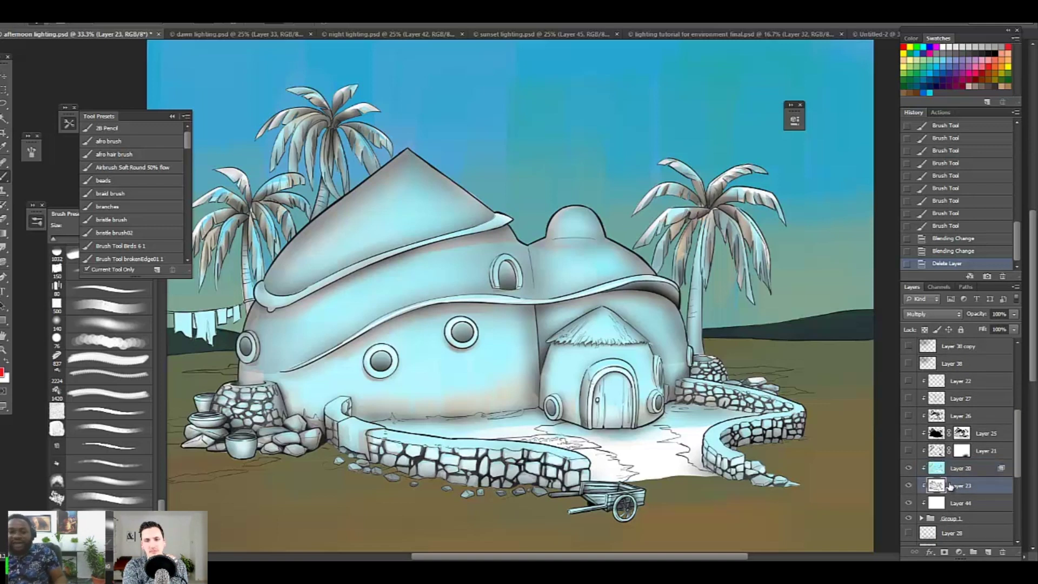
left_click(973, 475)
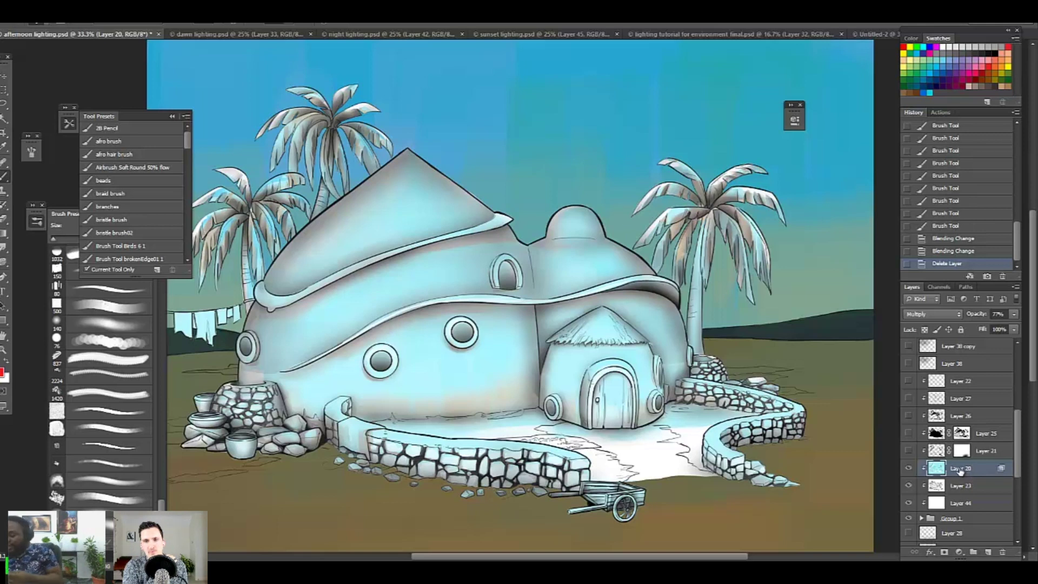
key("i")
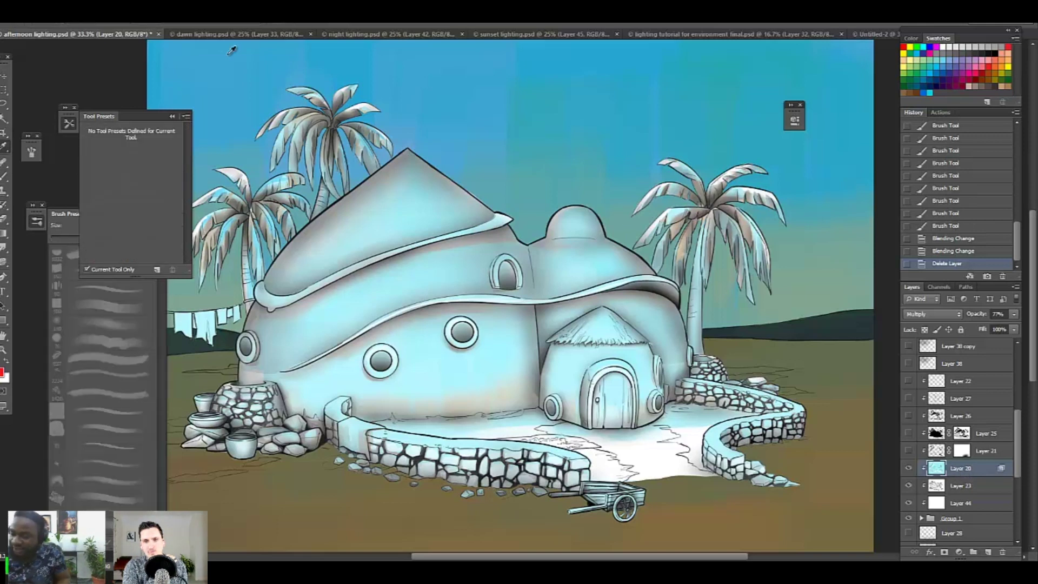
left_click(238, 22)
left_click(224, 32)
left_click(412, 218)
Step: Compare the sampled light cyan with a dark shade, 1a282a, in the foreground Color Picker and cancel without changing the color
left_click(2, 373)
left_click(601, 220)
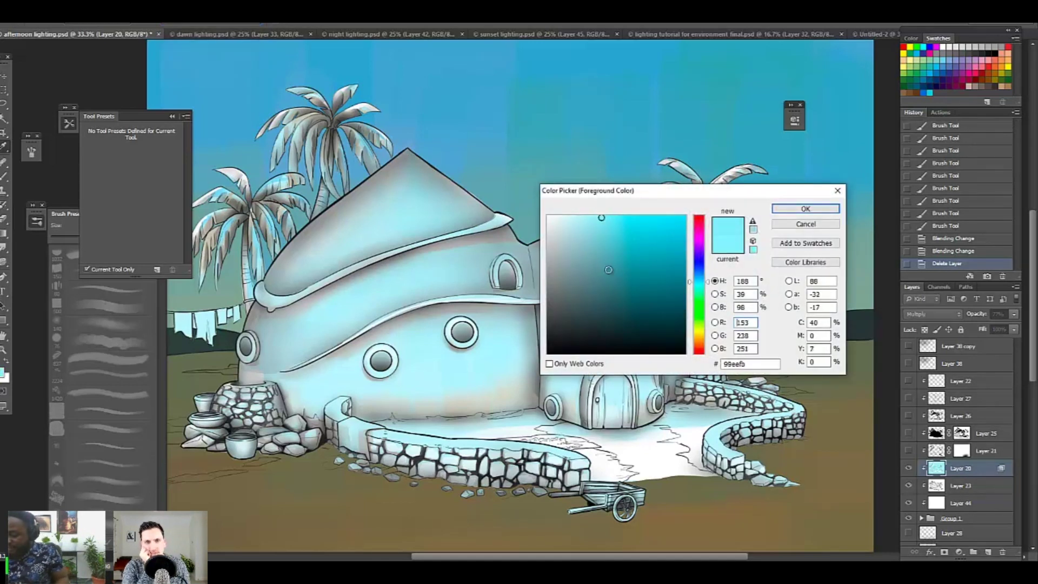
left_click(601, 338)
left_click(599, 332)
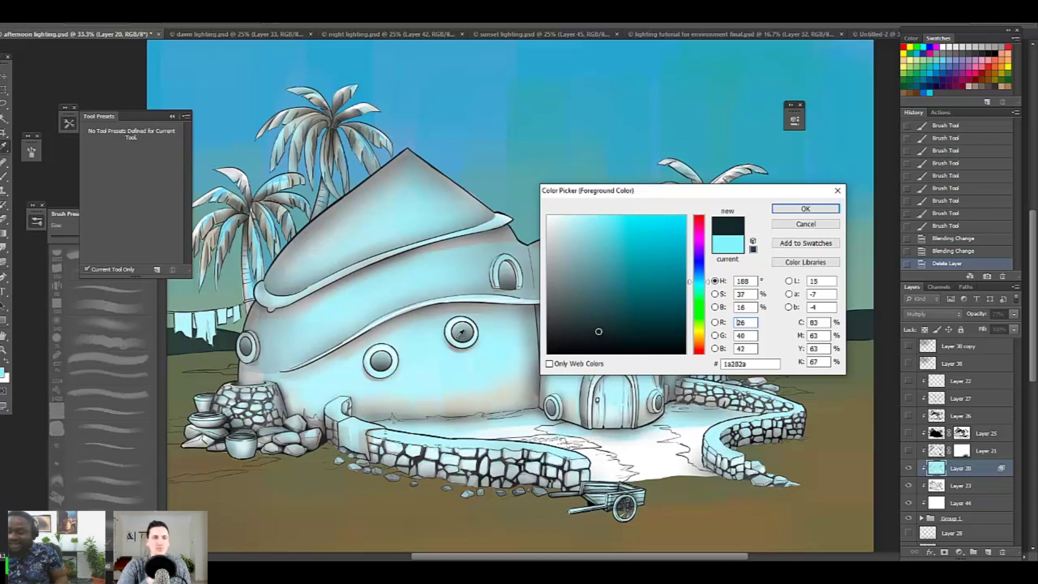
left_click(805, 223)
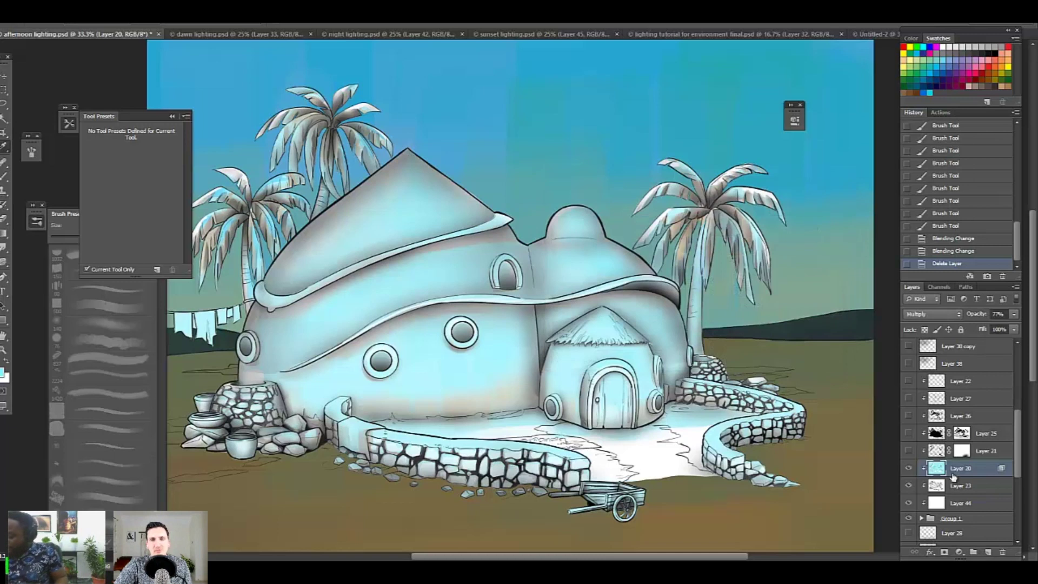
Step: Show Layer 21 above the cyan Layer 20 and hide the white Layer 44
left_click(910, 468)
left_click(909, 468)
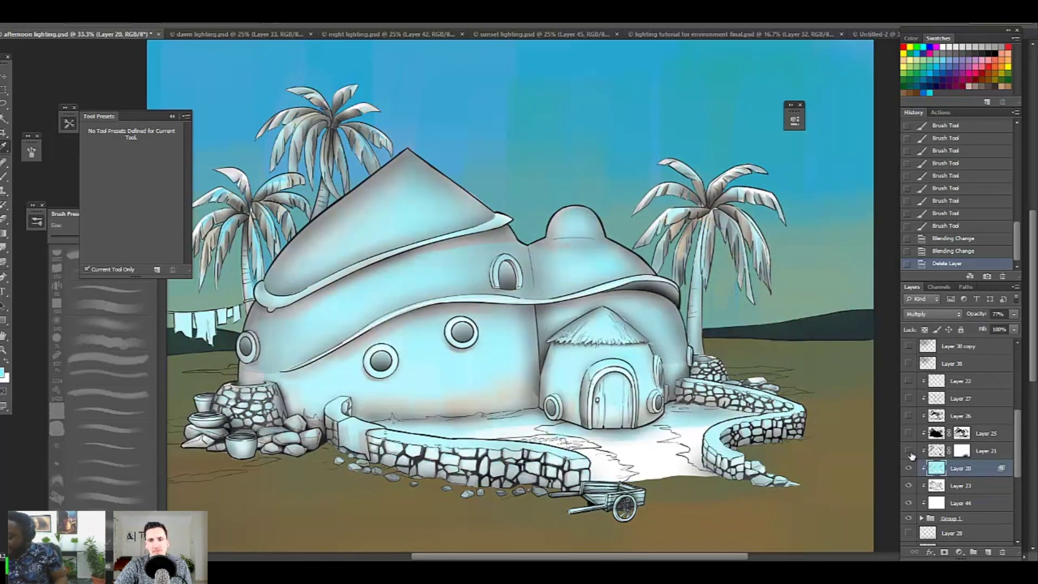
left_click(911, 452)
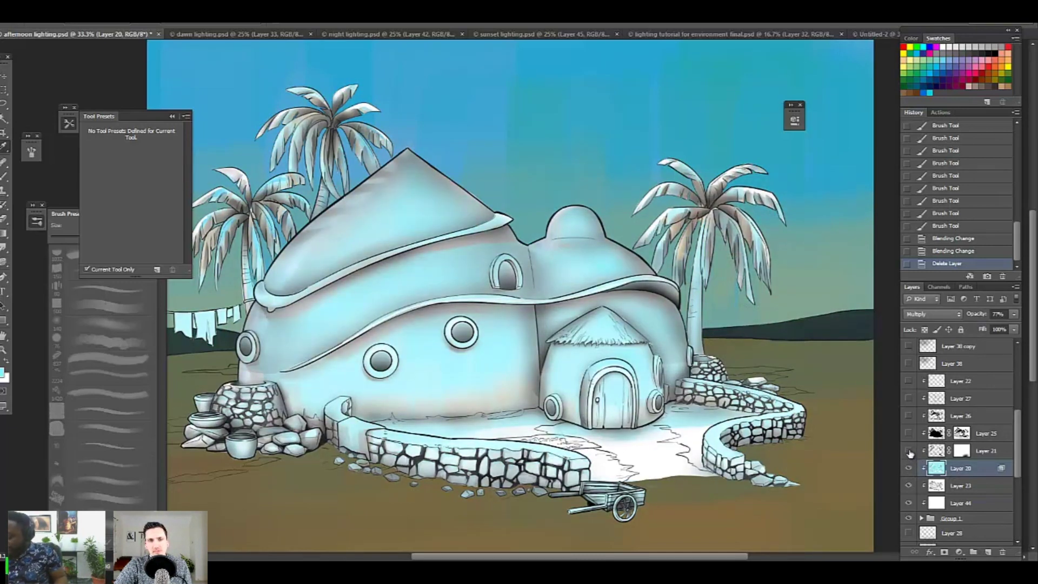
left_click(910, 453)
left_click(910, 503)
scroll(1008, 446, "up", 1)
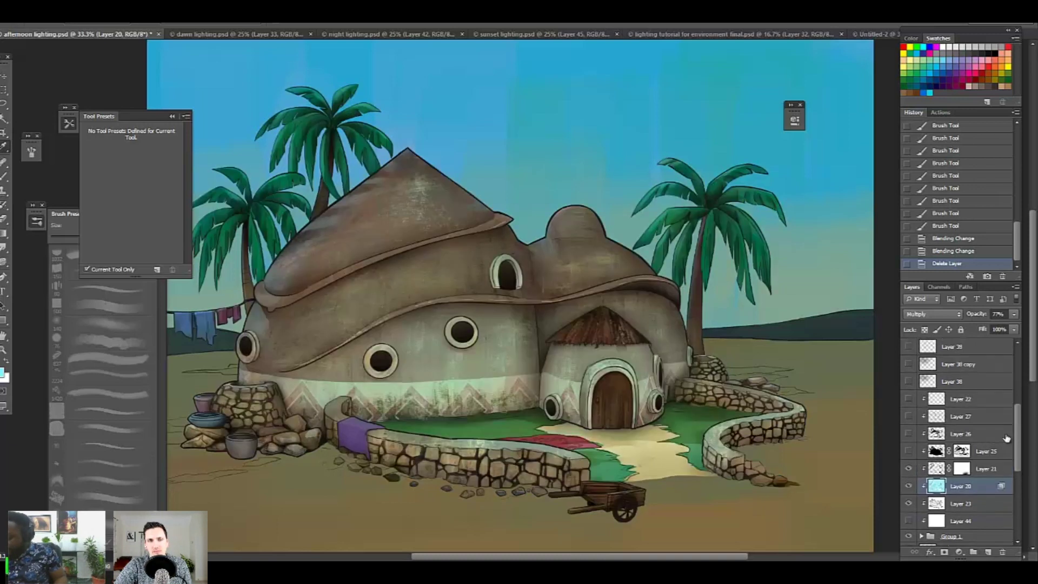
Step: Select Layer 21 and toggle its visibility repeatedly to compare the colored house with and without its highlights, leaving it visible
left_click(909, 469)
left_click(910, 472)
left_click(910, 472)
left_click(911, 473)
left_click(994, 470)
scroll(995, 459, "down", 1)
left_click(910, 448)
left_click(911, 449)
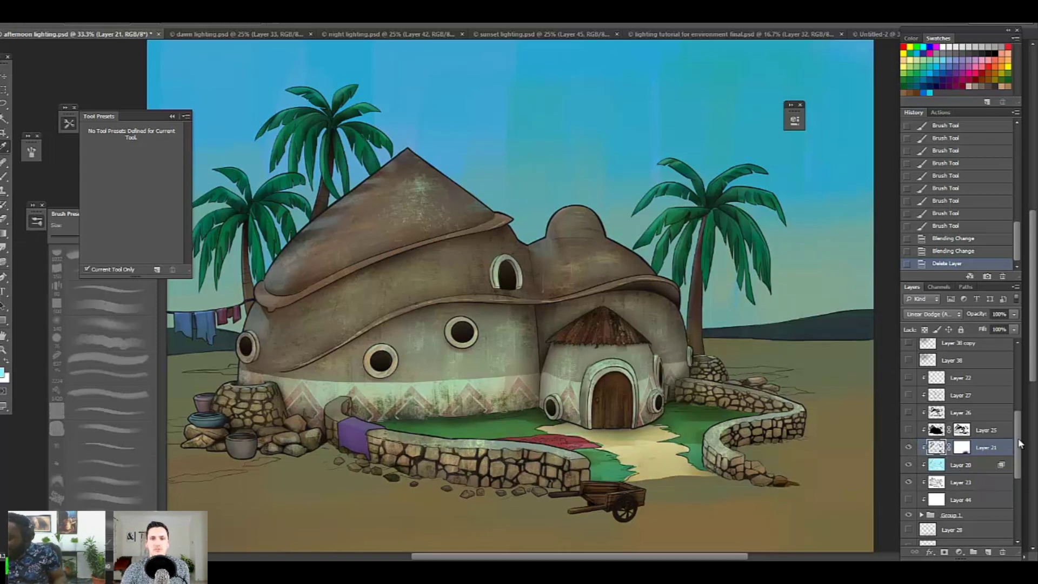
scroll(1015, 448, "down", 1)
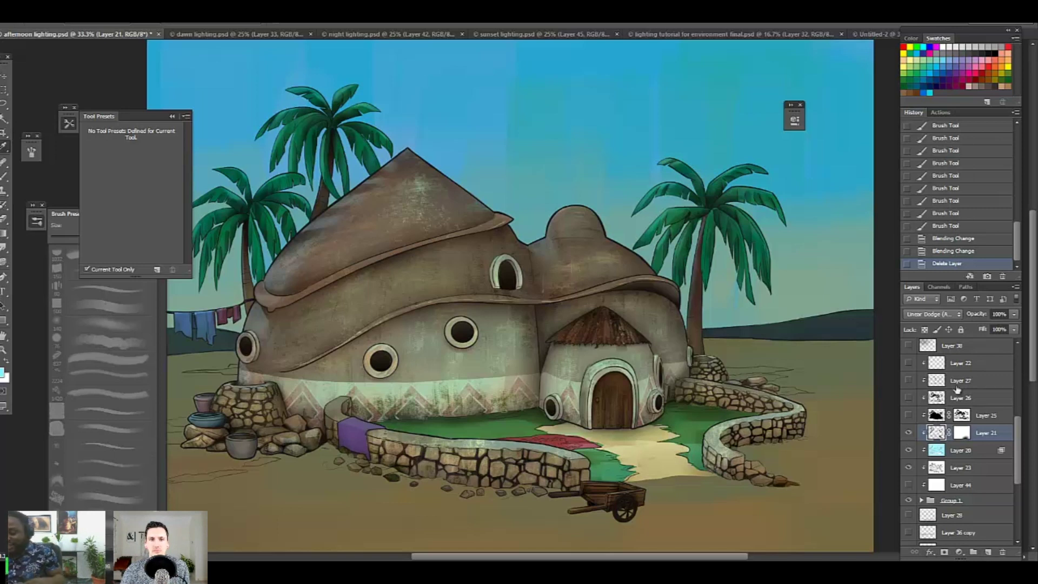
left_click(908, 432)
left_click(908, 433)
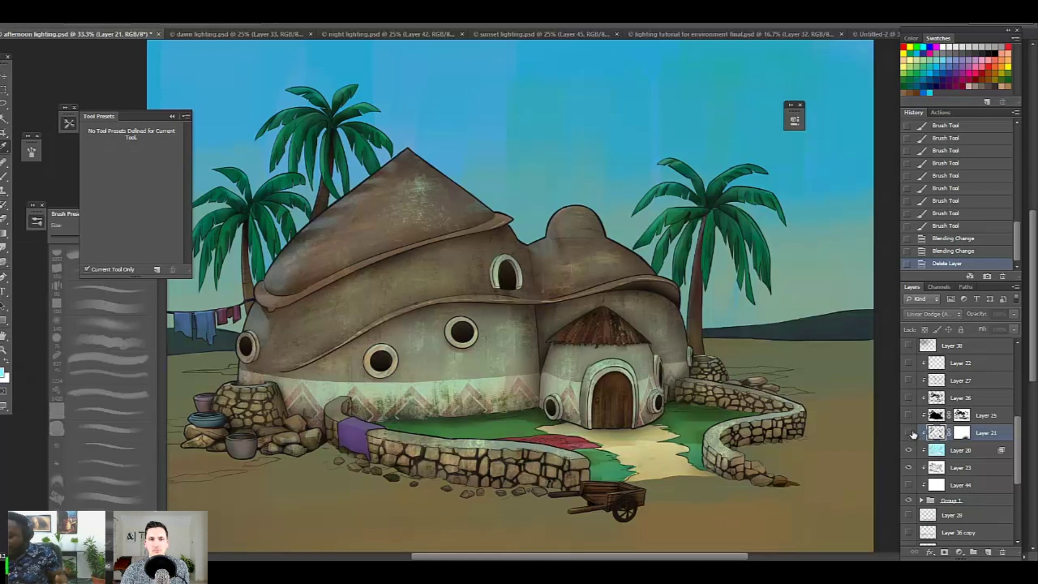
left_click(910, 432)
left_click(910, 432)
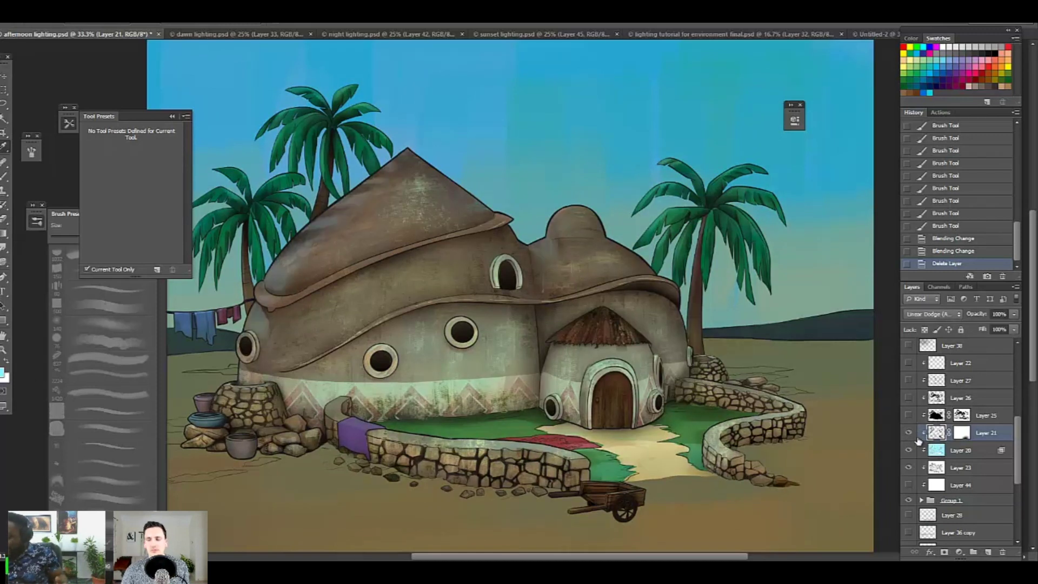
scroll(1002, 432, "up", 1)
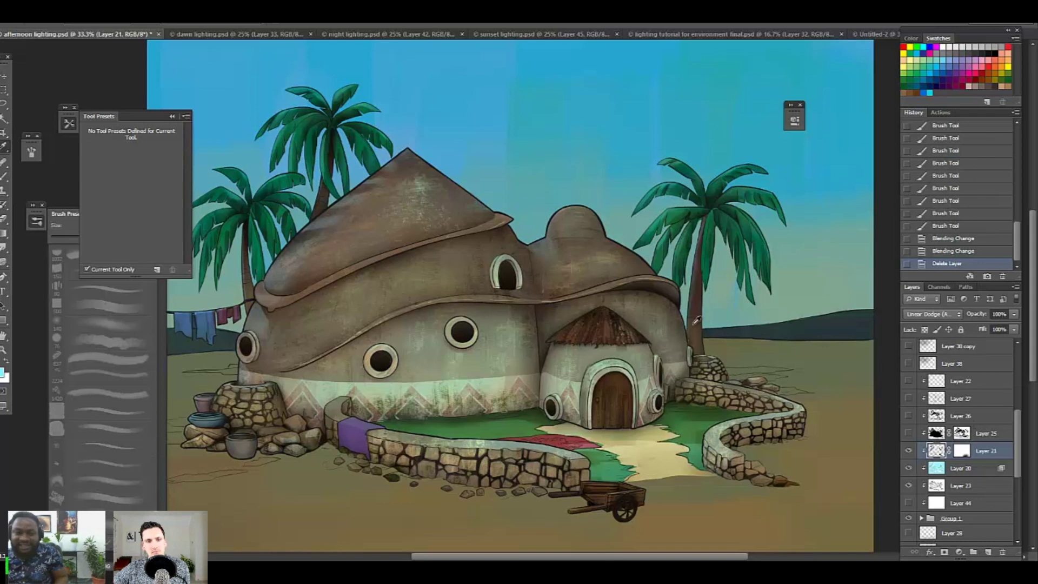
left_click(912, 452)
left_click(912, 452)
scroll(1021, 439, "up", 1)
scroll(1021, 439, "up", 1)
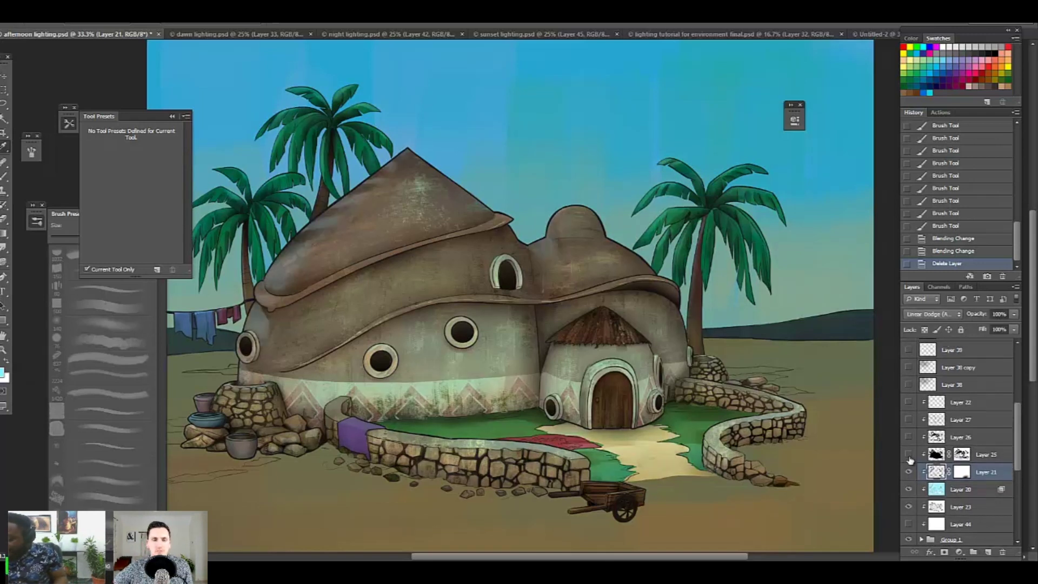
Step: Show and select Layer 25, show the white Layer 44, and hide Layers 21, 20 and 23 to isolate the shadows
left_click(911, 455)
left_click(990, 457)
scroll(968, 456, "down", 2)
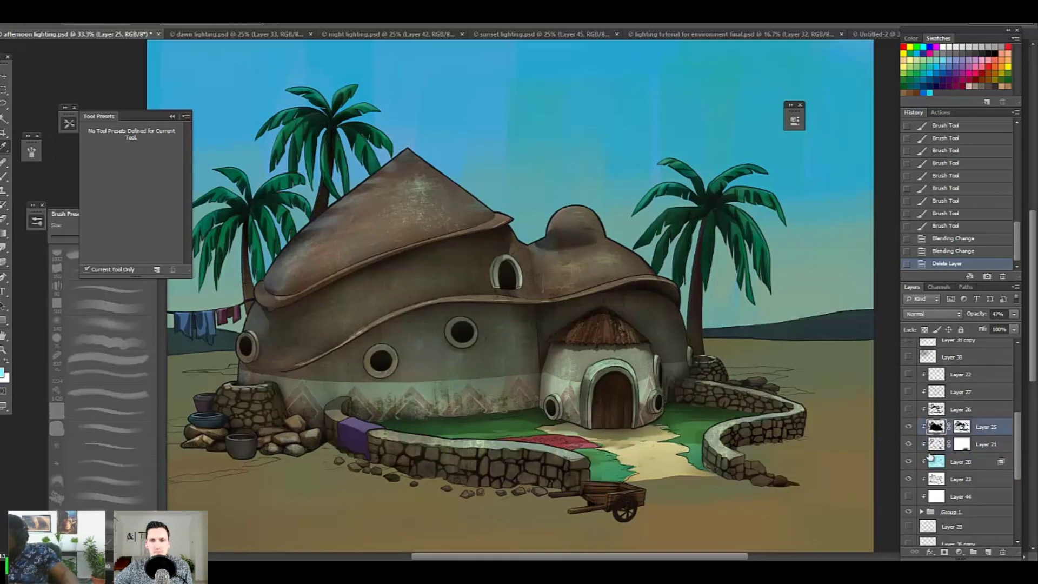
left_click(911, 495)
left_click_drag(910, 444, 911, 483)
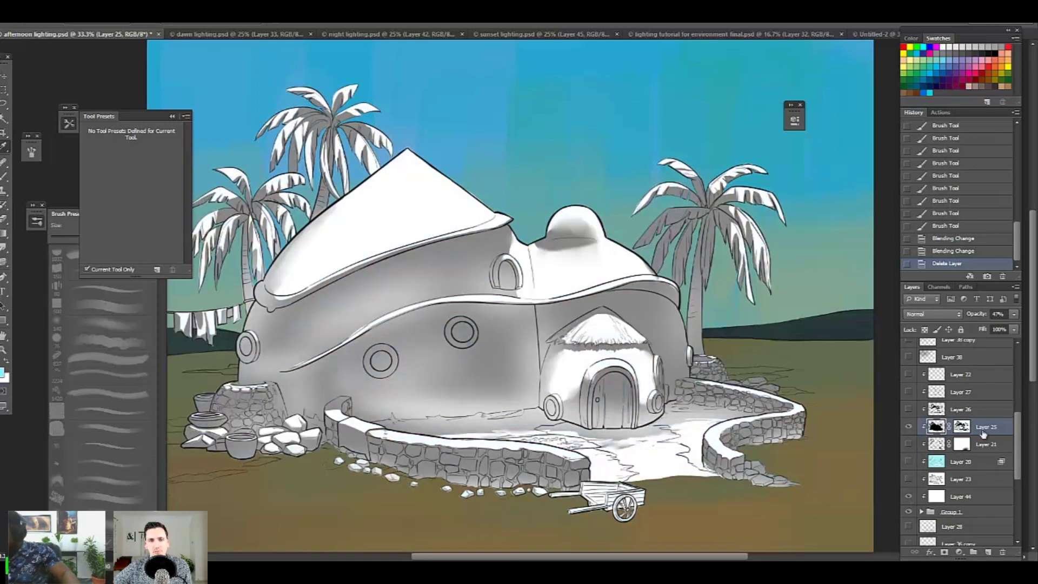
Step: Compare Layer 25's shadows at 100% opacity and set the layer's opacity to 55%
mouse_move(1014, 314)
left_mouse_down()
mouse_move(1002, 332)
mouse_move(1020, 334)
left_mouse_up()
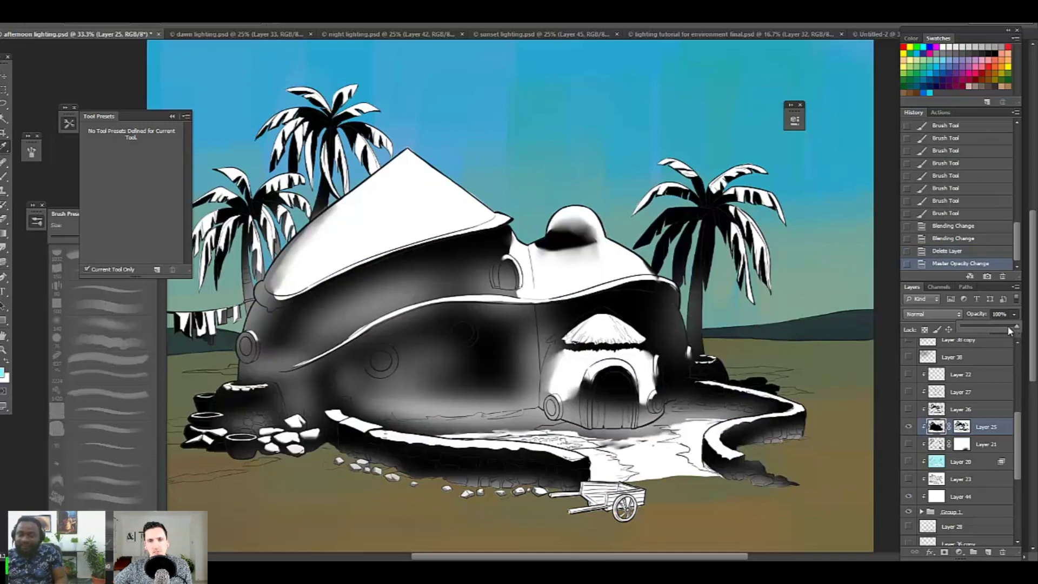
left_click(978, 432)
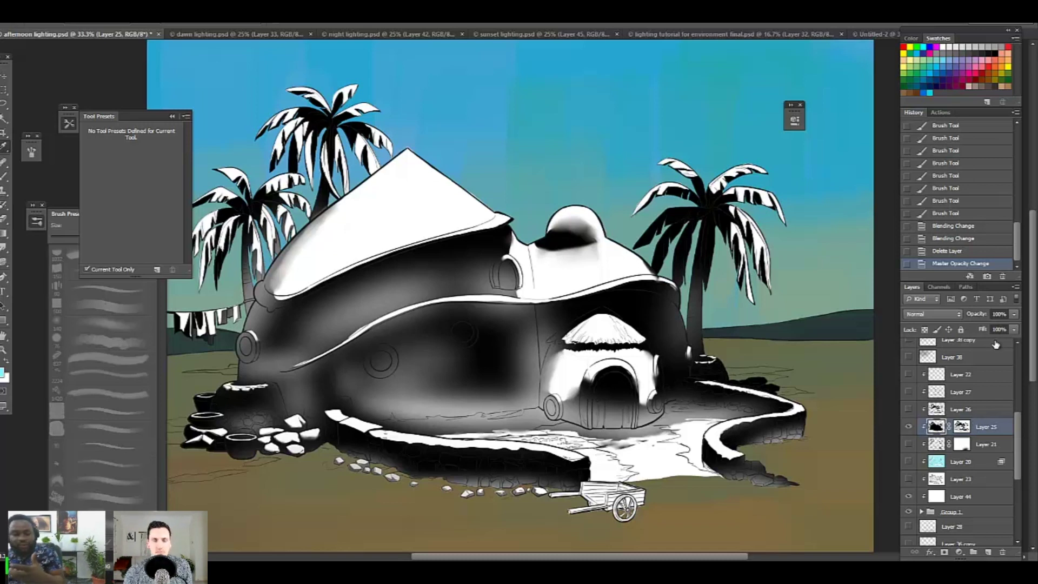
left_click(1014, 314)
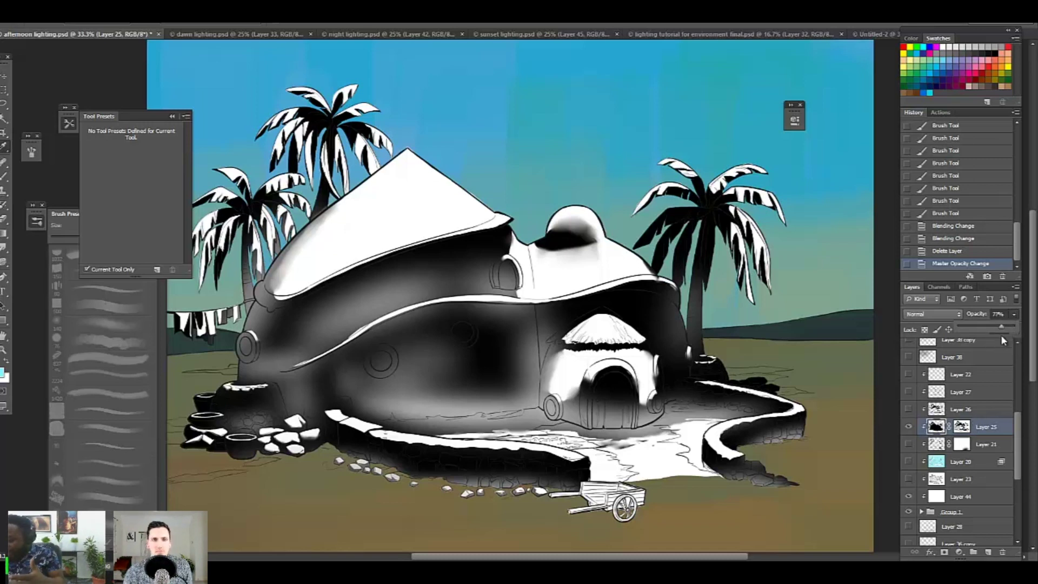
left_click_drag(1014, 334, 993, 336)
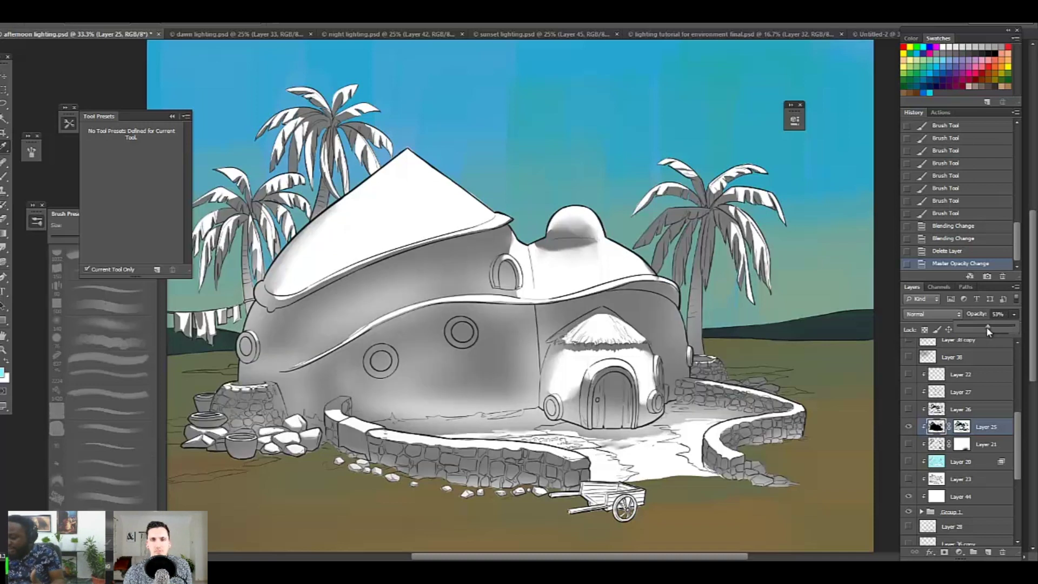
left_click_drag(994, 334, 995, 336)
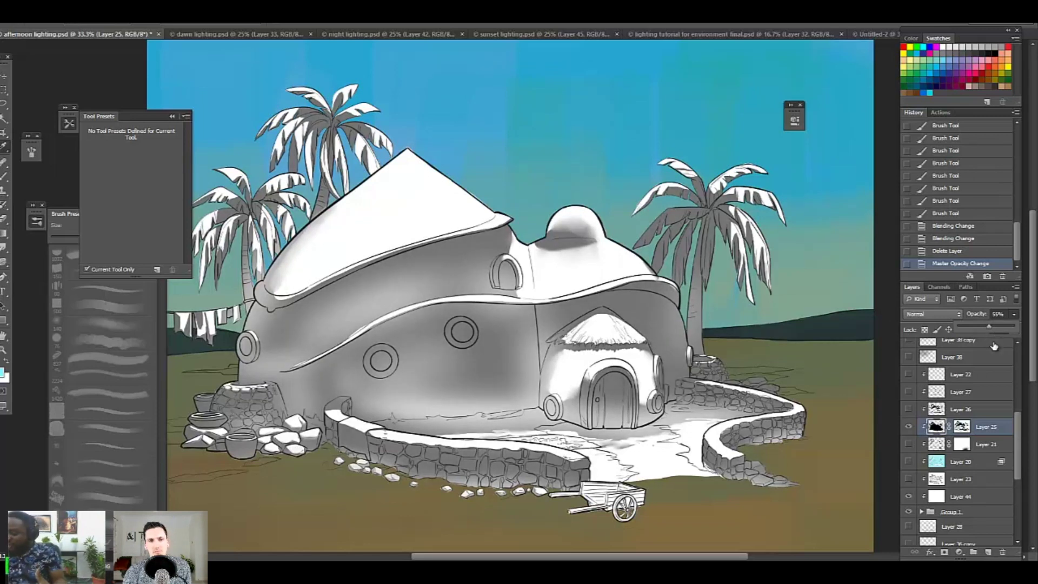
Step: Switch to the Brush tool, add a new layer above Layer 25, and choose red as the foreground color
left_click(961, 426)
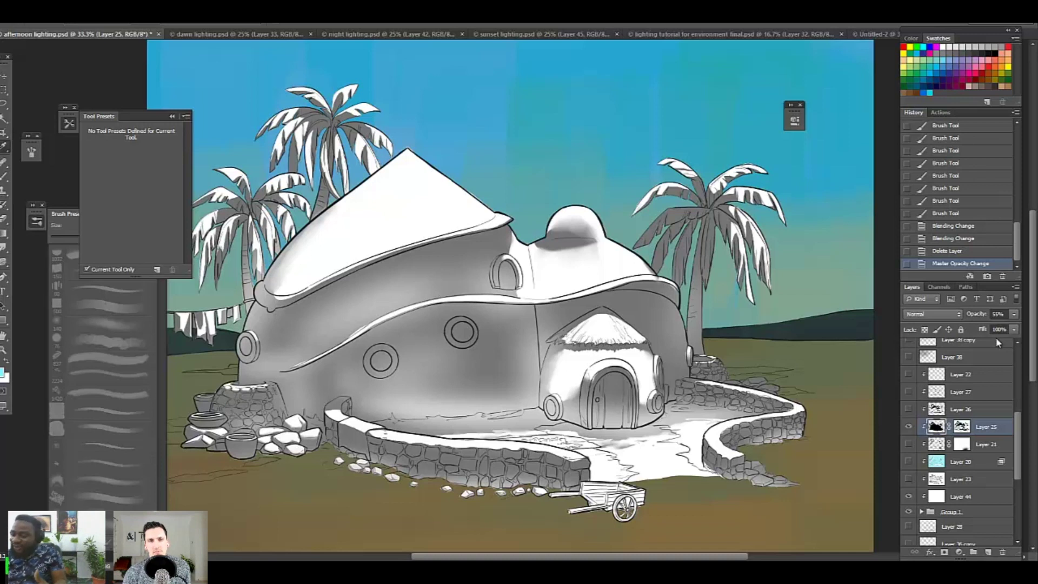
key("b")
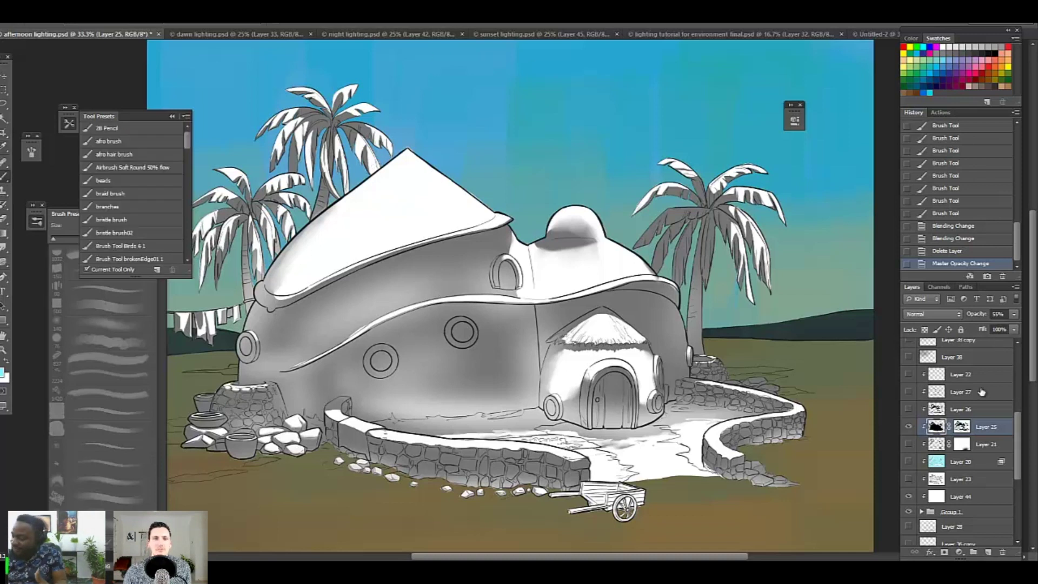
left_click(988, 552)
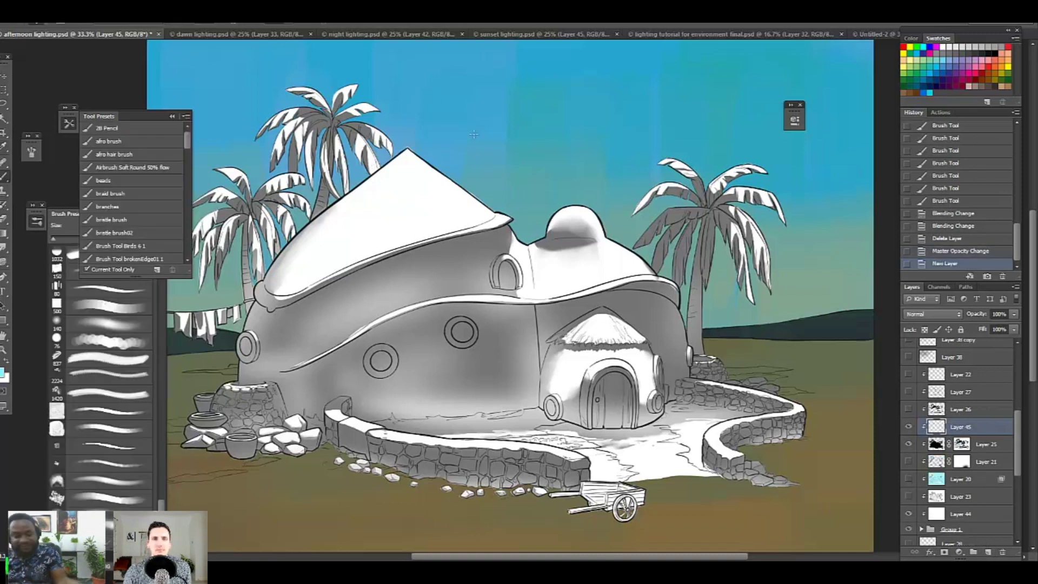
left_click(957, 84)
left_click(464, 88)
left_click(466, 78)
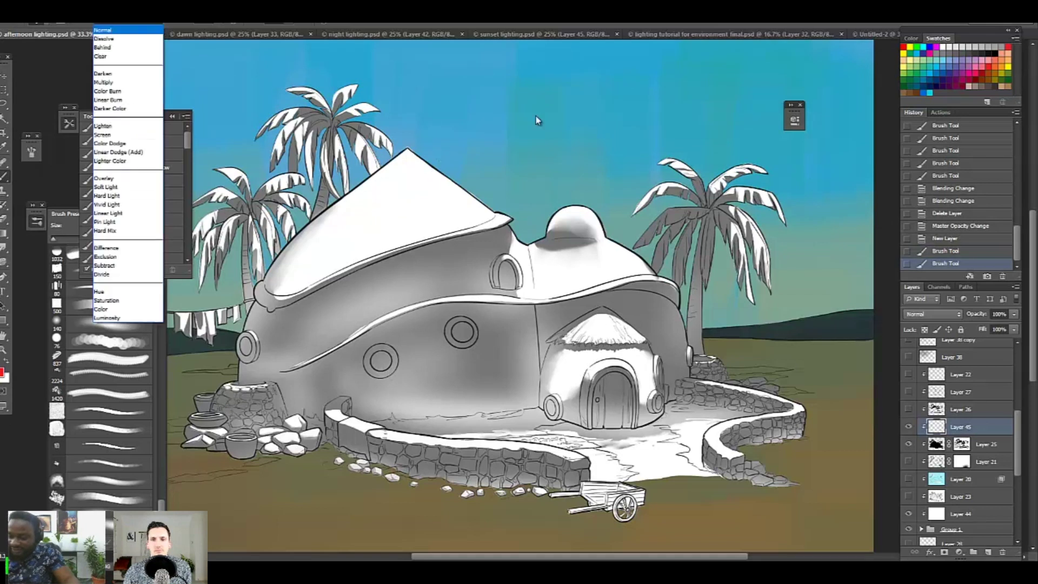
left_click(496, 105)
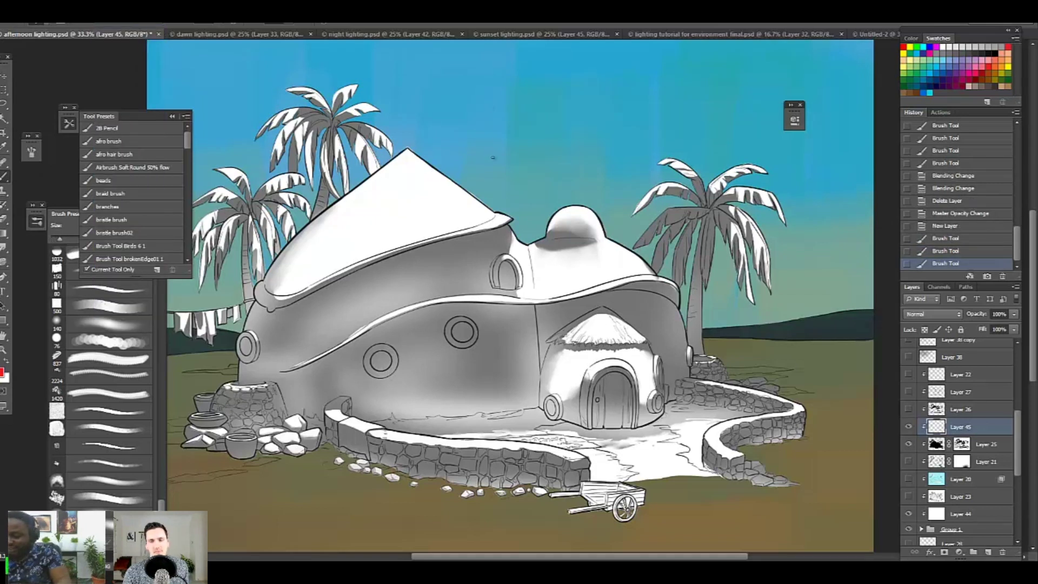
left_click(497, 125)
left_click(495, 114)
left_click(494, 106)
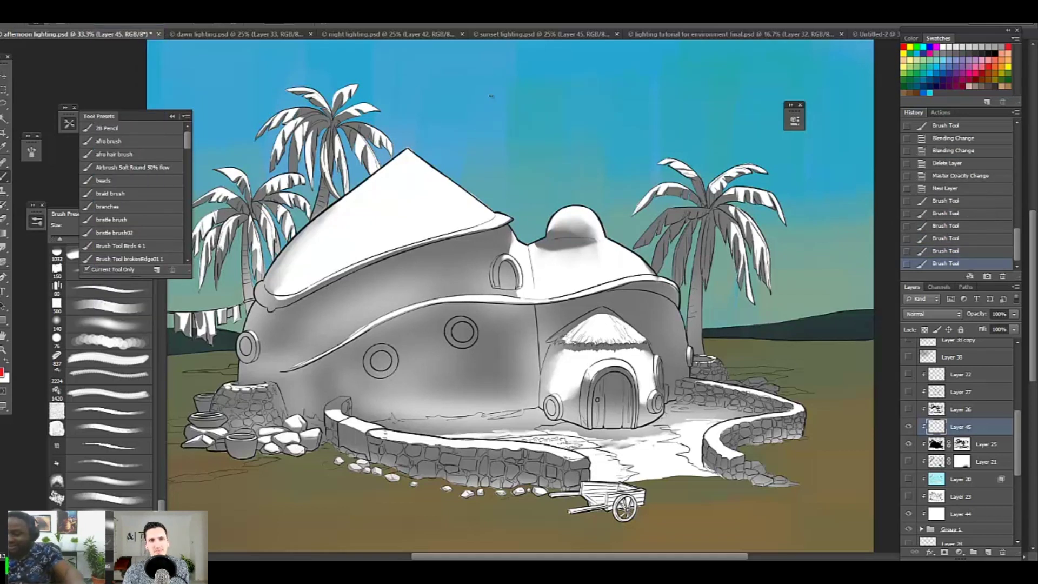
left_click(499, 121)
left_click(499, 121)
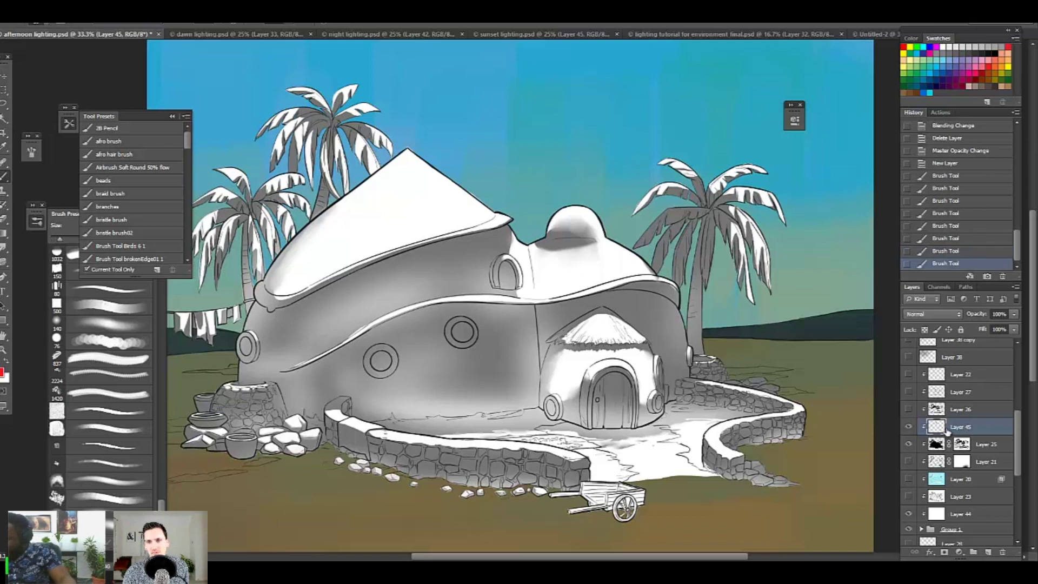
left_click(949, 164)
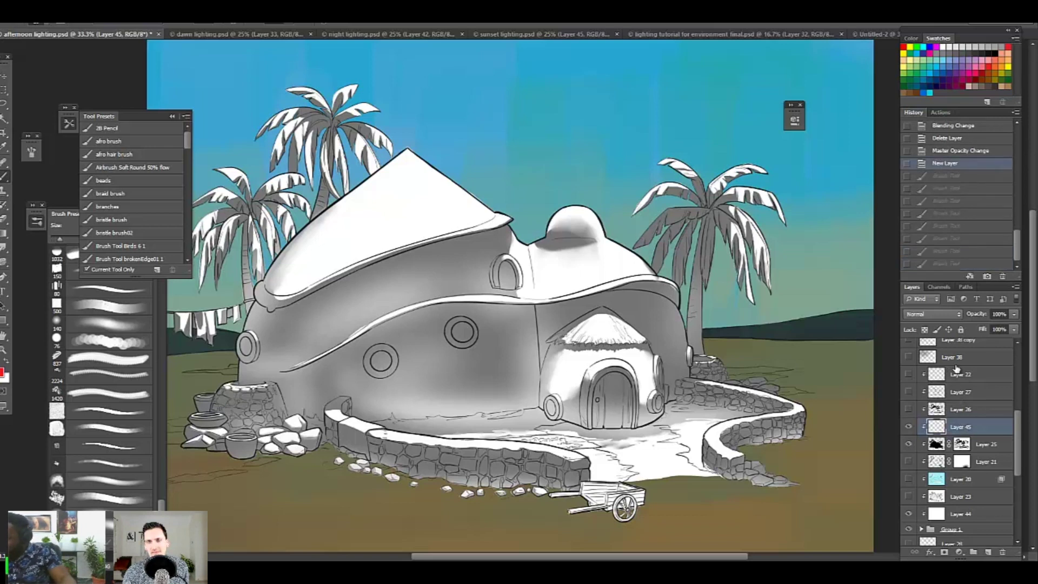
Step: Add a new layer above Layer 38 and paint two red arrows in the sky pointing down at the house
left_click(953, 358)
left_click(988, 552)
mouse_move(465, 83)
left_mouse_down()
mouse_move(464, 162)
mouse_move(473, 153)
left_mouse_up()
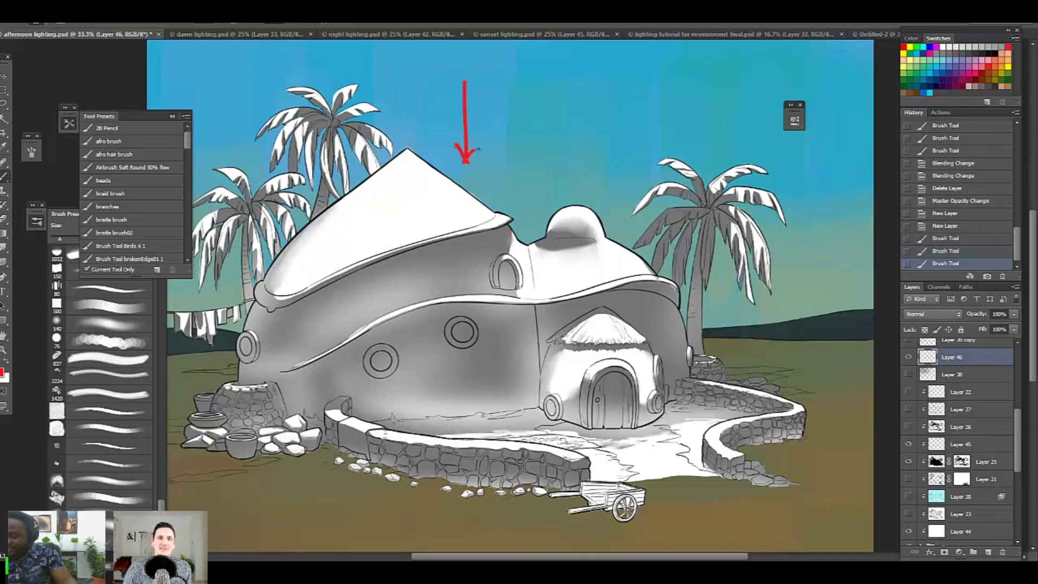
mouse_move(539, 75)
left_mouse_down()
mouse_move(542, 163)
mouse_move(554, 144)
left_mouse_up()
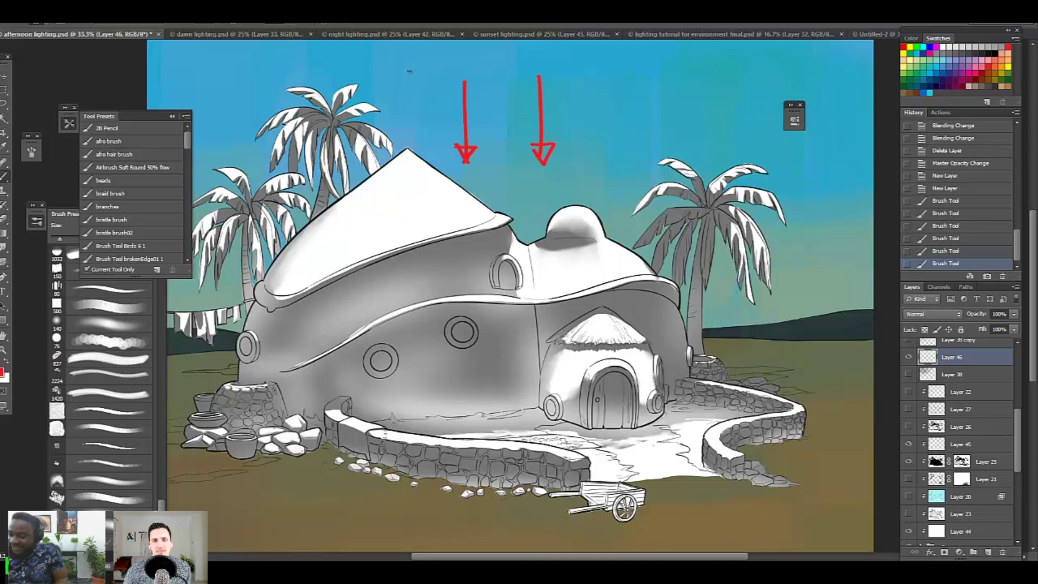
Step: Try a third arrow and red outlines around the shadows below the main roof and small dome, and revert these strokes
left_click_drag(409, 69, 414, 129)
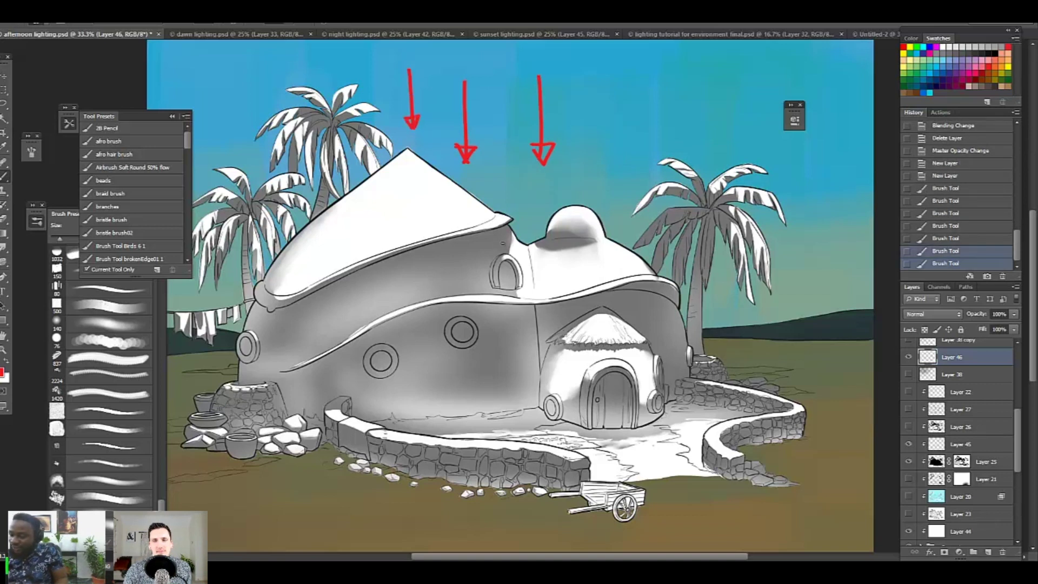
mouse_move(508, 228)
left_mouse_down()
mouse_move(499, 265)
mouse_move(468, 294)
left_mouse_up()
mouse_move(253, 303)
left_mouse_down()
mouse_move(295, 333)
mouse_move(352, 330)
mouse_move(436, 299)
left_mouse_up()
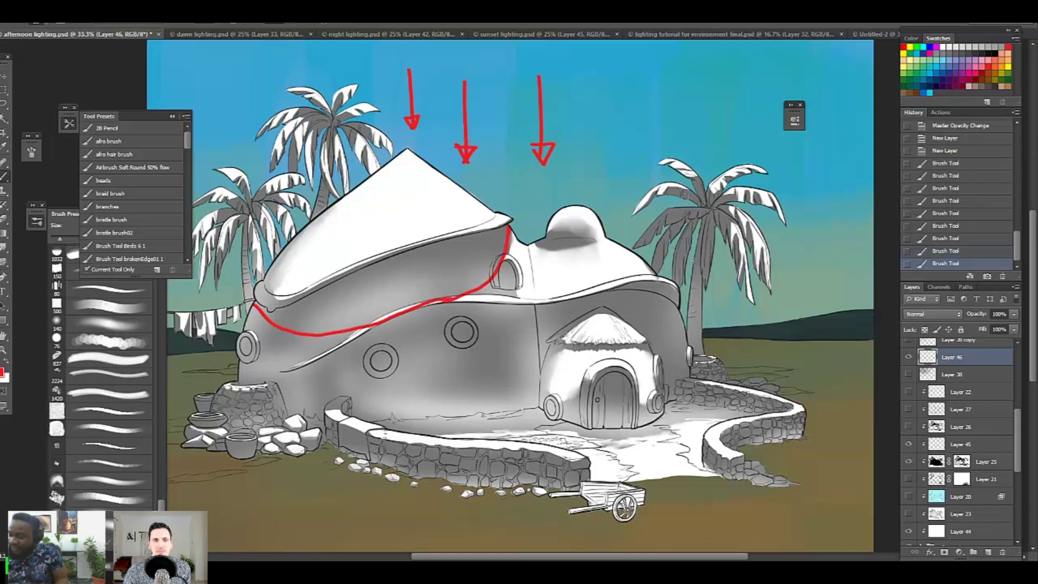
left_click_drag(555, 172, 556, 209)
mouse_move(550, 245)
left_mouse_down()
mouse_move(567, 259)
mouse_move(595, 235)
mouse_move(545, 233)
left_mouse_up()
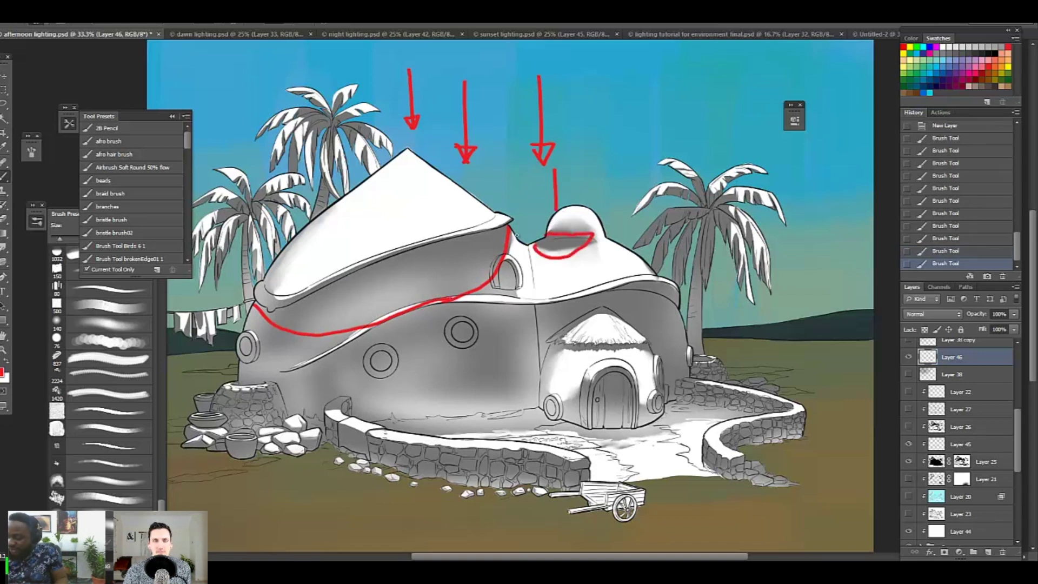
left_click_drag(497, 271, 347, 329)
left_click(372, 223)
mouse_move(320, 217)
left_mouse_down()
mouse_move(298, 229)
mouse_move(300, 265)
left_mouse_up()
left_click(951, 164)
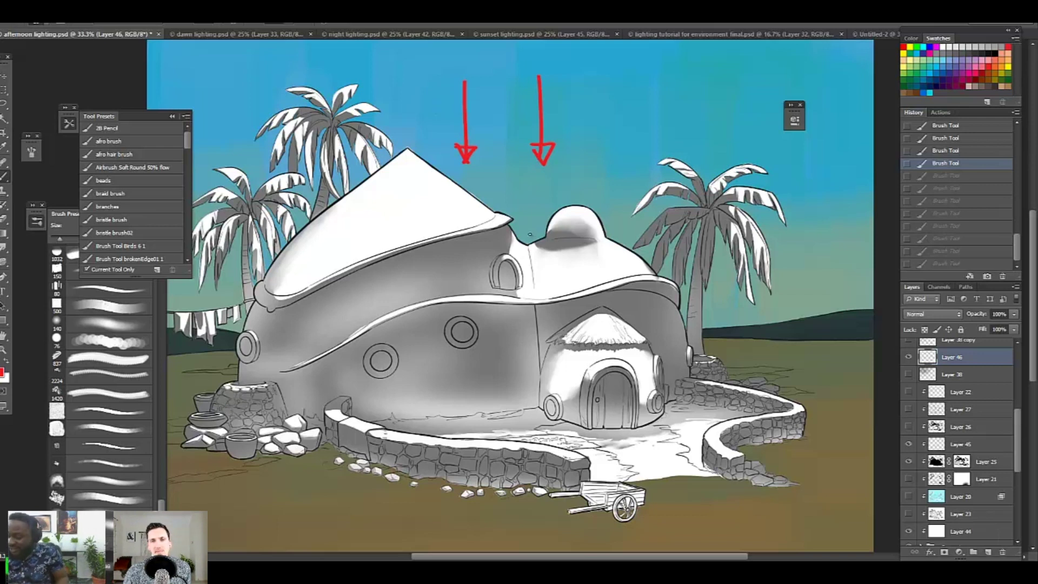
Step: Mark light directions with small red arrows at the upper window, dome and outer palms, and circle the far-side round window
mouse_move(530, 228)
left_mouse_down()
mouse_move(515, 252)
mouse_move(526, 247)
left_mouse_up()
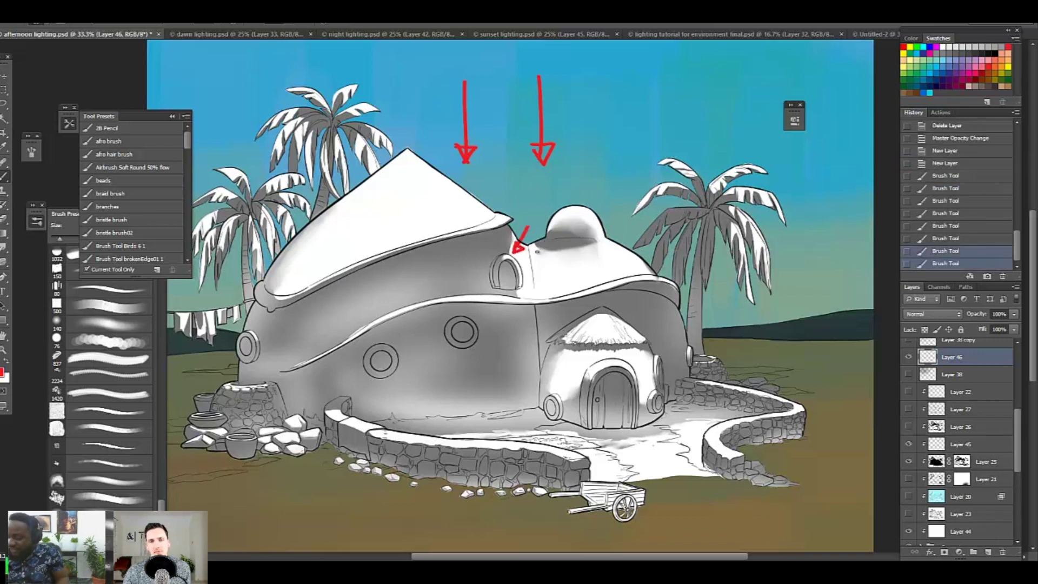
mouse_move(592, 171)
left_mouse_down()
mouse_move(553, 207)
mouse_move(594, 195)
left_mouse_up()
mouse_move(595, 195)
left_mouse_down()
mouse_move(609, 190)
mouse_move(600, 191)
left_mouse_up()
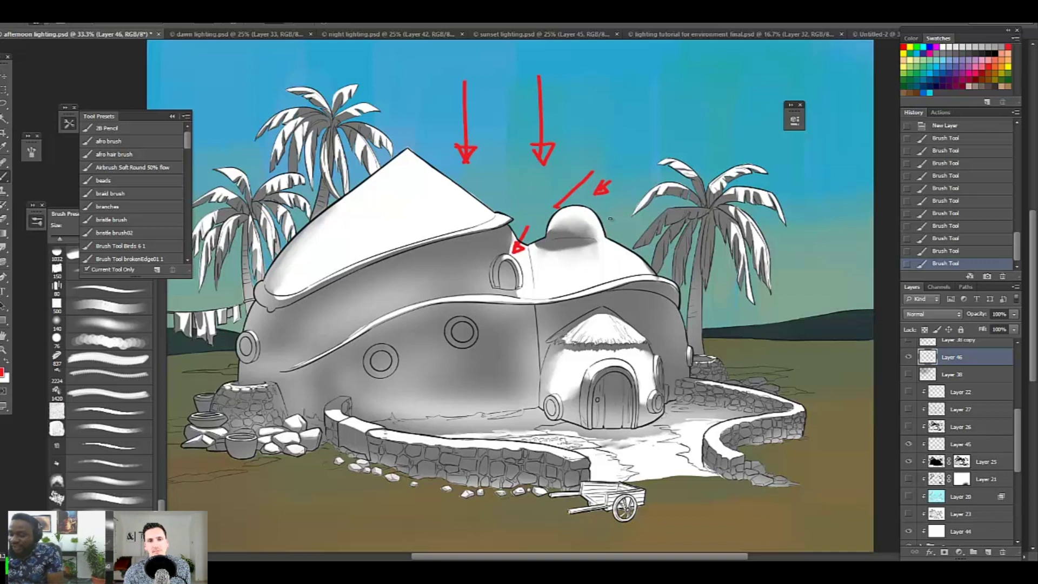
left_click_drag(200, 119, 215, 157)
left_click(215, 162)
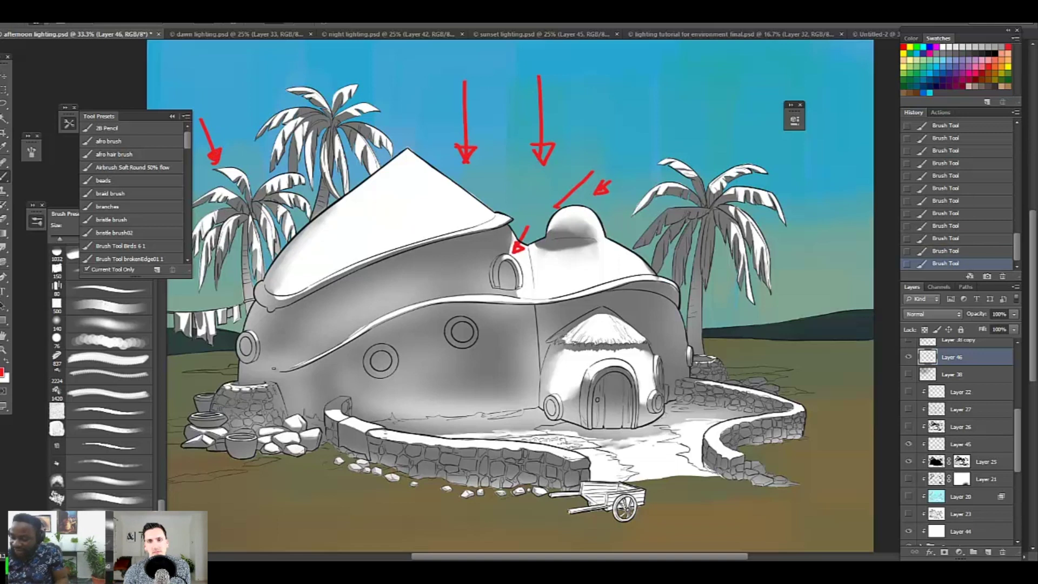
mouse_move(750, 98)
left_mouse_down()
mouse_move(717, 138)
mouse_move(732, 135)
left_mouse_up()
mouse_move(266, 320)
left_mouse_down()
mouse_move(279, 369)
mouse_move(254, 327)
left_mouse_up()
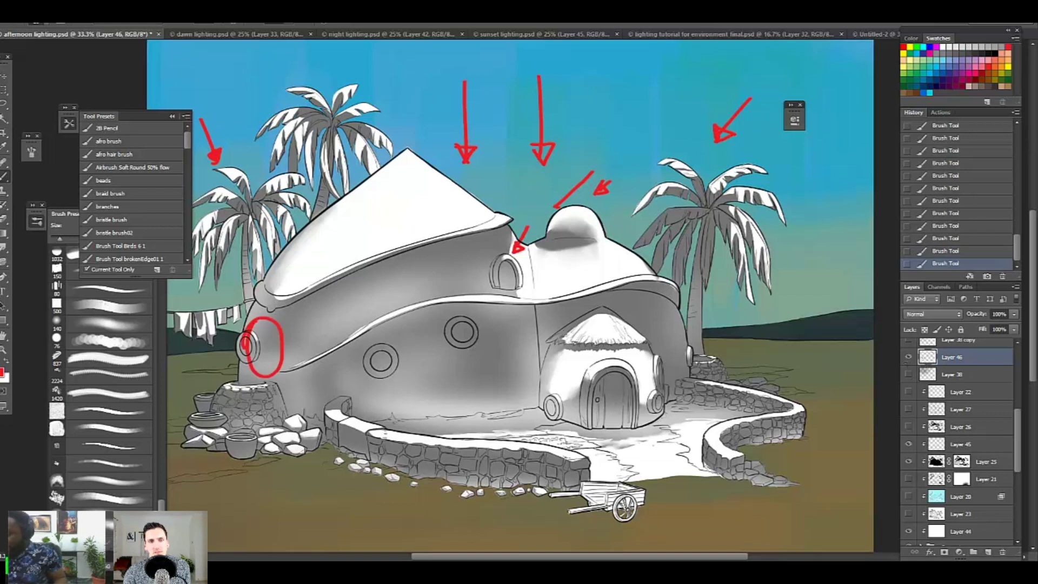
Step: Paint a red downward arrow above the dome and red dots on the dome, both roofs and the thatched porch
mouse_move(578, 73)
left_mouse_down()
mouse_move(593, 114)
mouse_move(567, 117)
mouse_move(582, 131)
mouse_move(595, 114)
left_mouse_up()
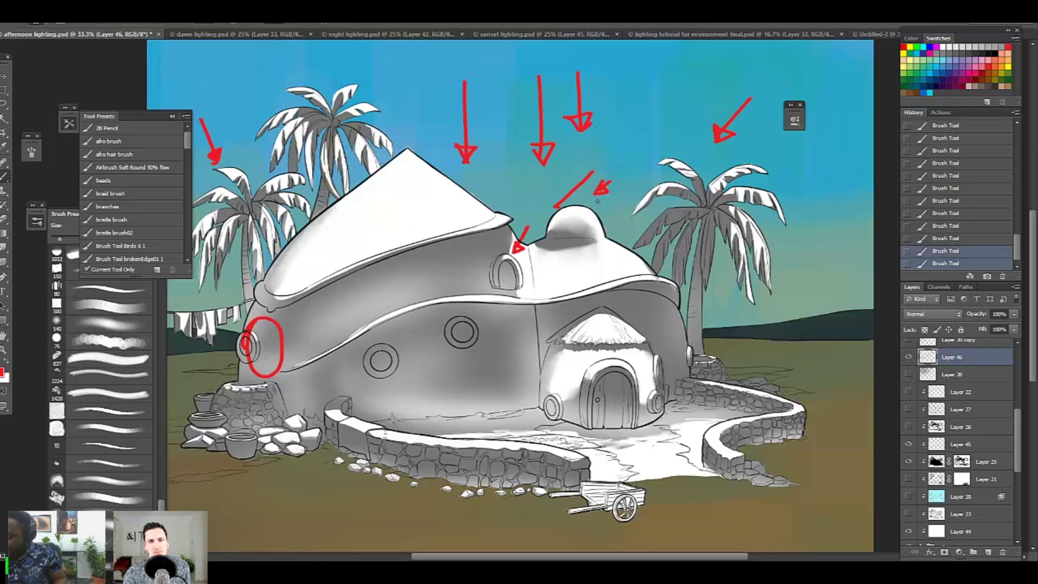
left_click(584, 215)
left_click(601, 263)
left_click(401, 222)
left_click(606, 328)
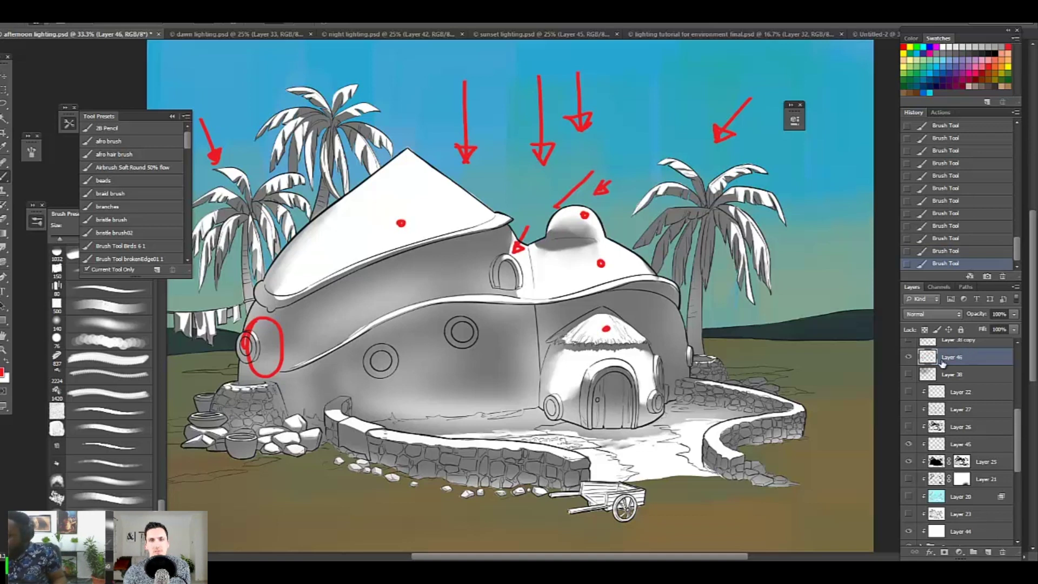
Step: Hide the arrow annotations on Layer 46 and sketch a red cube in the sky on a new layer
left_click(909, 358)
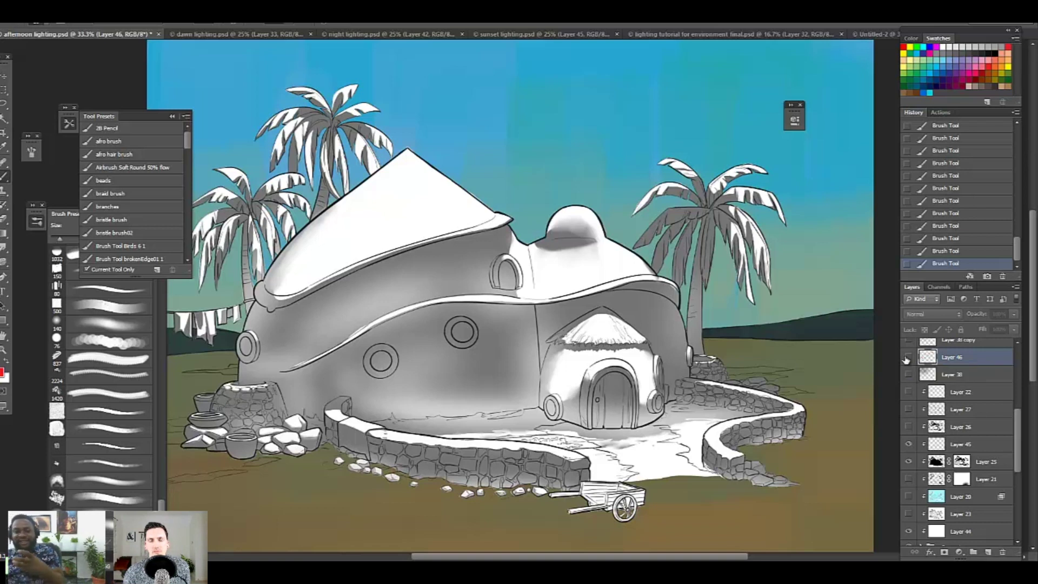
left_click(988, 552)
left_click_drag(520, 91, 577, 85)
mouse_move(519, 91)
left_mouse_down()
mouse_move(521, 136)
mouse_move(562, 149)
left_mouse_up()
mouse_move(583, 85)
left_mouse_down()
mouse_move(588, 123)
mouse_move(562, 144)
left_mouse_up()
mouse_move(520, 94)
left_mouse_down()
mouse_move(549, 110)
mouse_move(553, 151)
left_mouse_up()
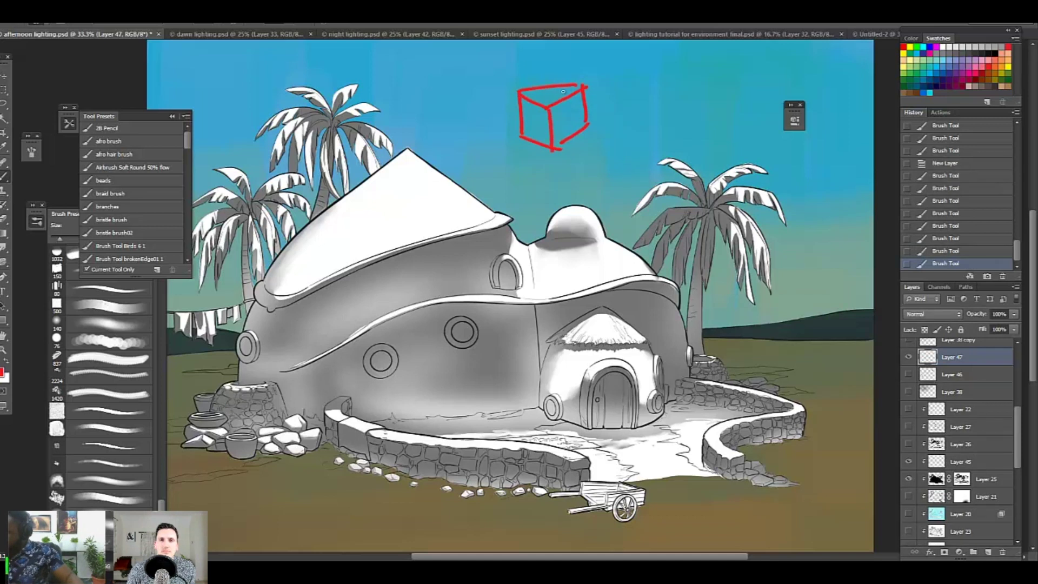
Step: Lasso and delete the cube's back top edge, redraw a complete top face in red, and add a downward arrow above it
left_click(5, 102)
left_click_drag(588, 86, 591, 70)
key("Delete")
key("ctrl+d")
key("b")
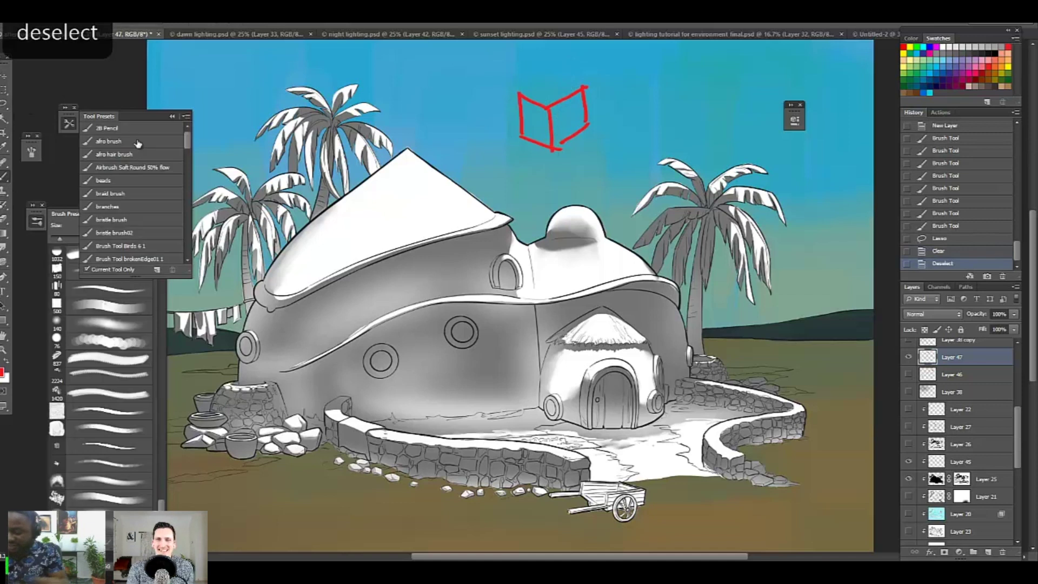
mouse_move(547, 79)
left_mouse_down()
mouse_move(516, 92)
mouse_move(587, 87)
left_mouse_up()
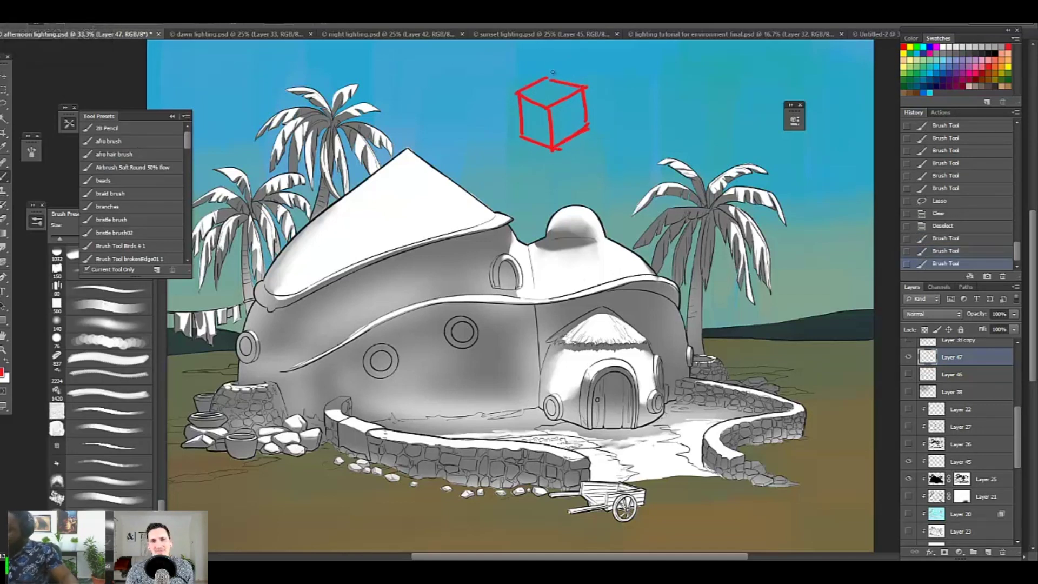
mouse_move(548, 47)
left_mouse_down()
mouse_move(549, 67)
mouse_move(558, 56)
left_mouse_up()
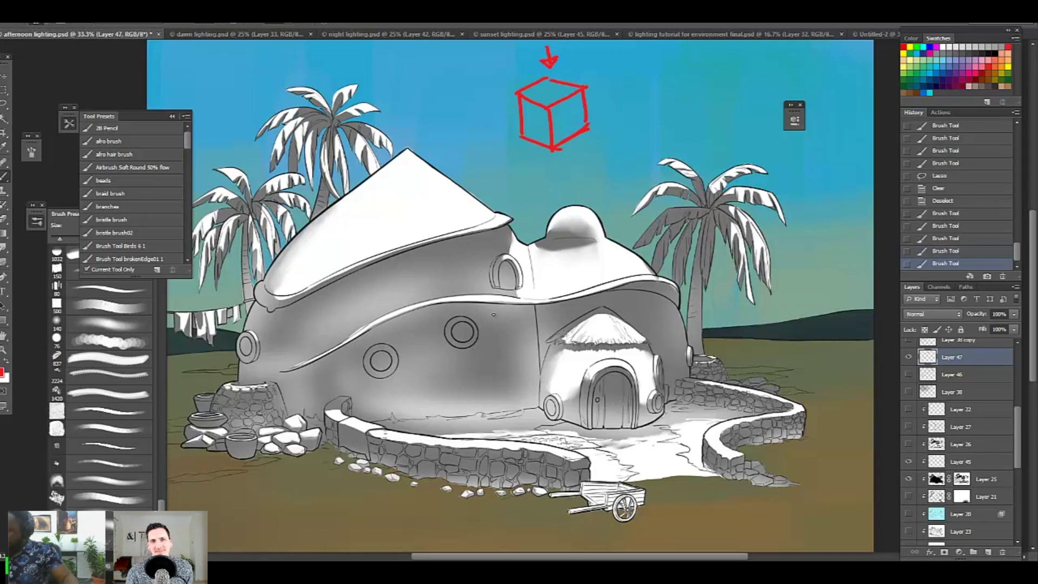
Step: Paint the cube's top face white and its left side face blue
left_click(943, 47)
mouse_move(524, 93)
left_mouse_down()
mouse_move(547, 83)
mouse_move(567, 96)
mouse_move(524, 101)
mouse_move(566, 88)
left_mouse_up()
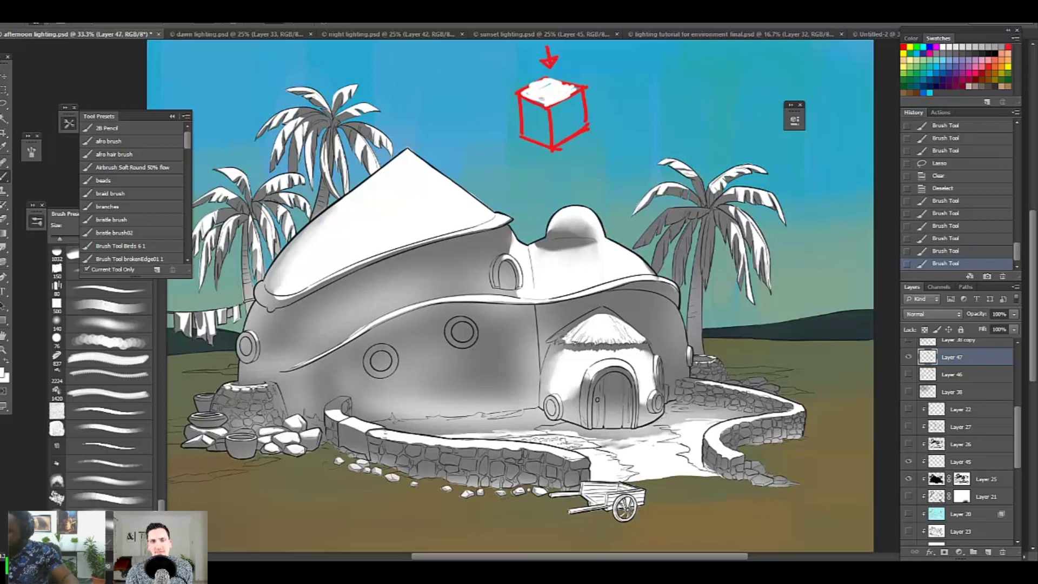
left_click(949, 57)
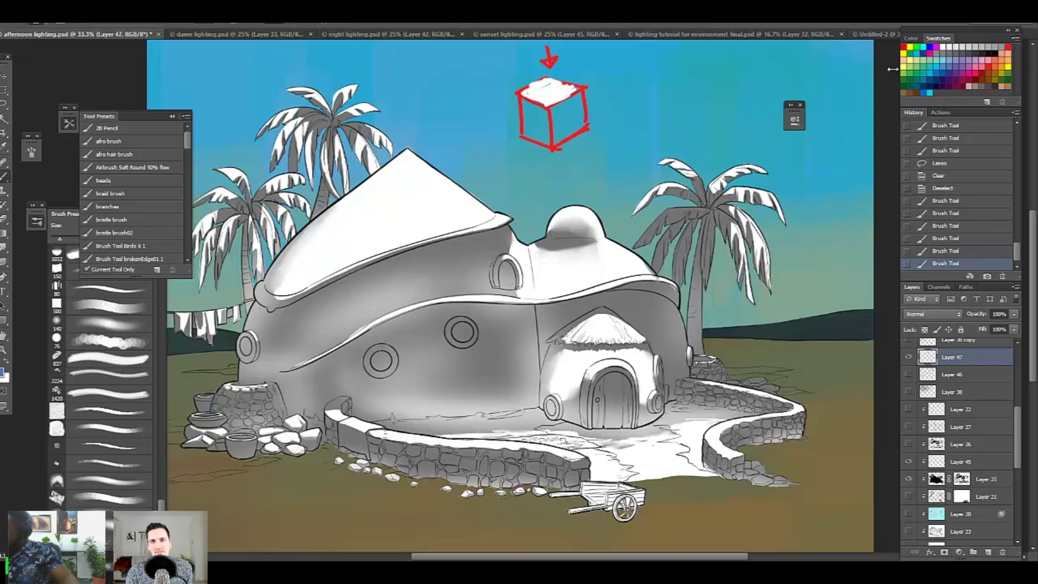
mouse_move(525, 132)
left_mouse_down()
mouse_move(536, 111)
mouse_move(550, 132)
left_mouse_up()
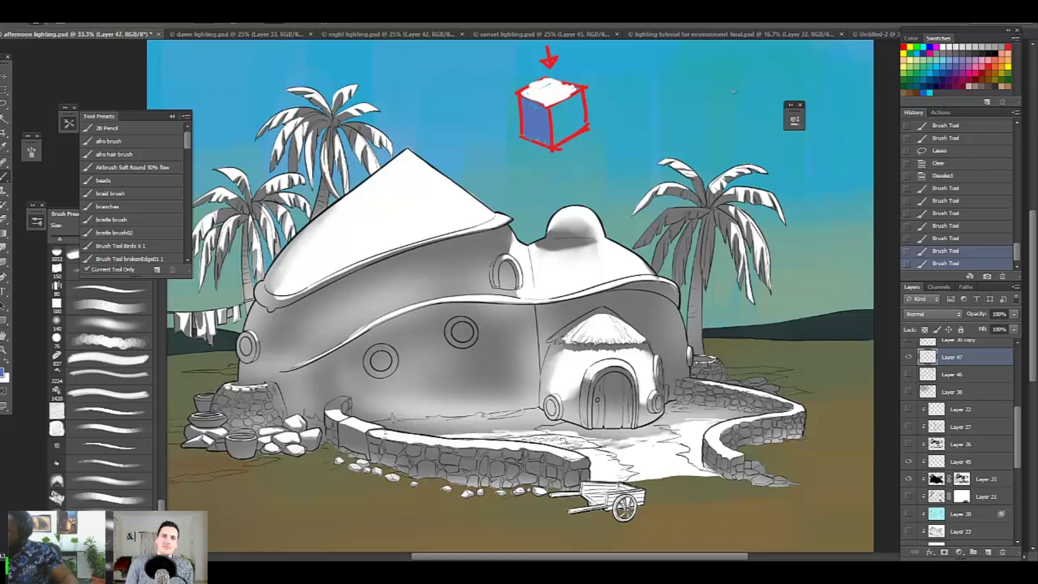
Step: Paint the cube's right side face dark blue
left_click(927, 81)
mouse_move(555, 110)
left_mouse_down()
mouse_move(570, 139)
mouse_move(582, 95)
mouse_move(562, 140)
mouse_move(586, 101)
left_mouse_up()
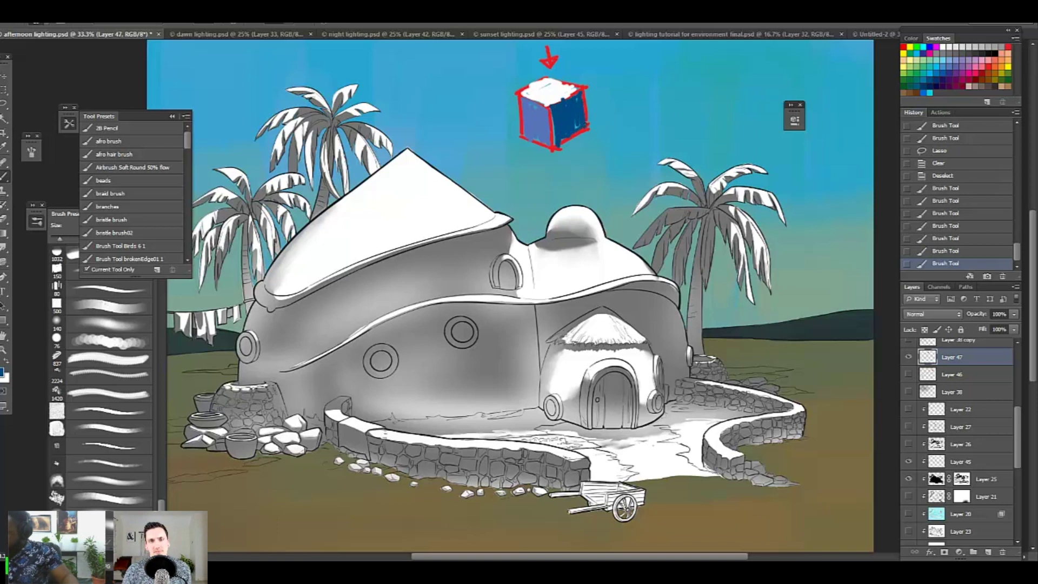
left_click_drag(551, 148, 555, 120)
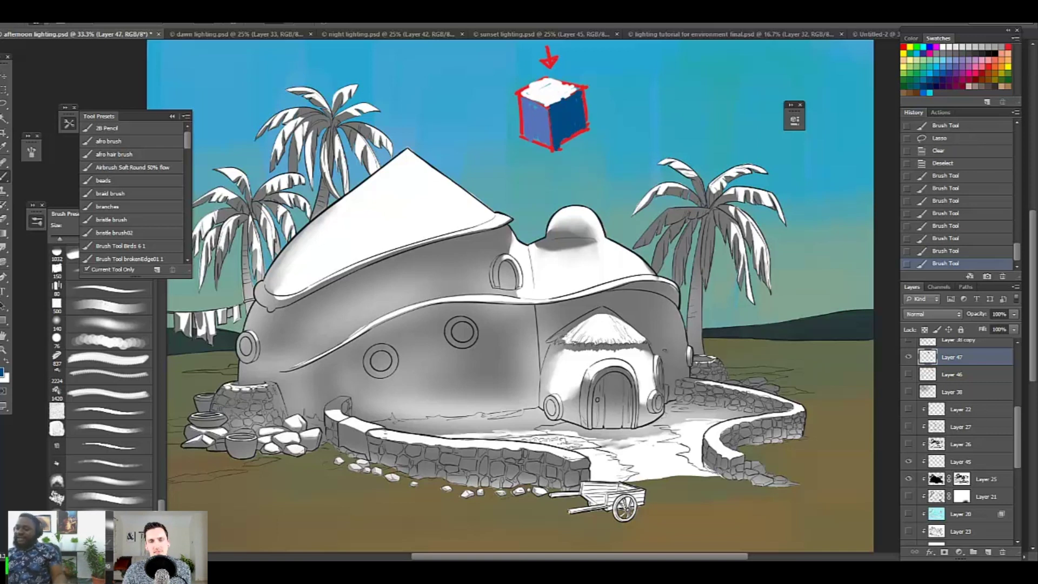
Step: Sketch a red upright oval in the sky to the right of the cube
mouse_move(646, 66)
left_mouse_down()
mouse_move(621, 101)
mouse_move(682, 110)
mouse_move(639, 65)
left_mouse_up()
key("ctrl+z")
left_click(980, 61)
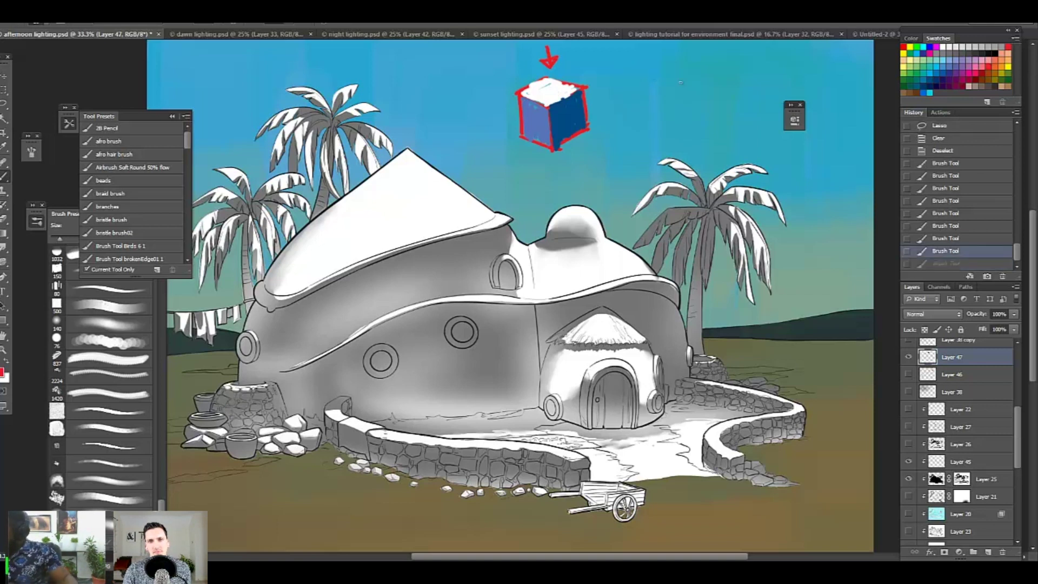
mouse_move(633, 70)
left_mouse_down()
mouse_move(669, 114)
mouse_move(636, 68)
mouse_move(621, 78)
left_mouse_up()
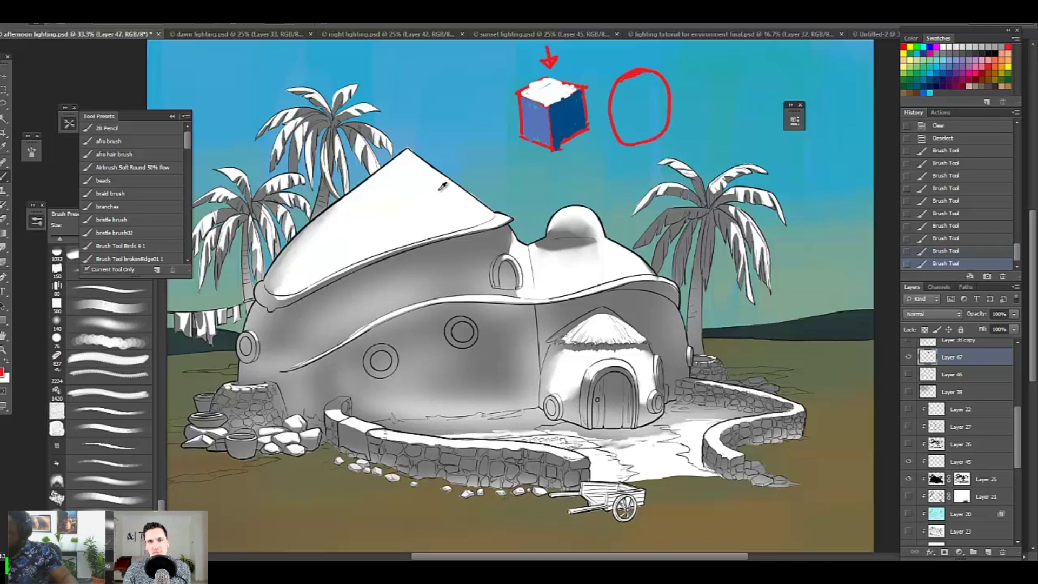
Step: Shade the oval from white at its top through light blue to dark blue at its base, using colours sampled from the drawing
left_click(6, 163)
left_click(4, 146)
left_click(202, 24)
left_click(202, 46)
left_click(4, 177)
left_click(557, 90, "alt")
mouse_move(620, 84)
left_mouse_down()
mouse_move(662, 83)
mouse_move(632, 77)
mouse_move(659, 82)
mouse_move(625, 84)
mouse_move(657, 86)
mouse_move(625, 93)
mouse_move(659, 92)
mouse_move(629, 102)
mouse_move(653, 93)
mouse_move(647, 104)
mouse_move(616, 101)
mouse_move(656, 96)
mouse_move(652, 114)
mouse_move(637, 116)
mouse_move(656, 123)
mouse_move(629, 126)
mouse_move(655, 130)
mouse_move(620, 128)
mouse_move(660, 122)
mouse_move(615, 114)
mouse_move(659, 119)
mouse_move(653, 134)
mouse_move(641, 103)
mouse_move(616, 99)
mouse_move(663, 89)
mouse_move(657, 112)
mouse_move(656, 87)
mouse_move(644, 106)
mouse_move(656, 91)
mouse_move(654, 115)
mouse_move(659, 83)
left_mouse_up()
left_click(573, 114, "alt")
left_click(638, 107, "alt")
left_click(652, 132, "alt")
left_click(645, 110, "alt")
Step: Smudge the oval's white and blue bands together into smooth rounded shading with an enlarged brush
left_click(4, 248)
key("bracketright")
left_click_drag(659, 82, 646, 102)
left_click_drag(656, 89, 648, 103)
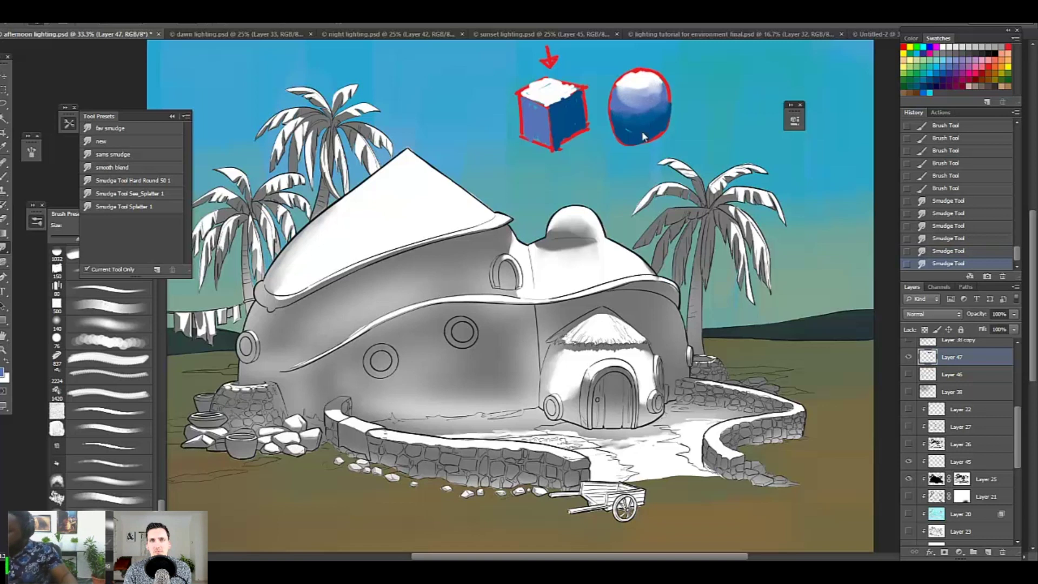
Step: Paint a blue downward arrow above the oval, and hide the sketches on Layer 47
left_click(6, 175)
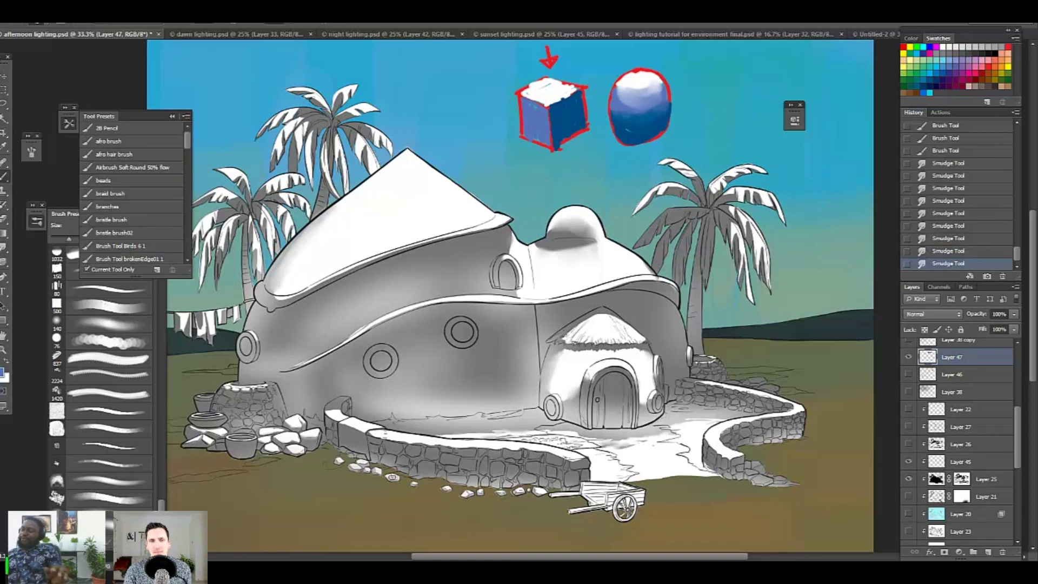
mouse_move(640, 45)
left_mouse_down()
mouse_move(641, 65)
mouse_move(651, 52)
left_mouse_up()
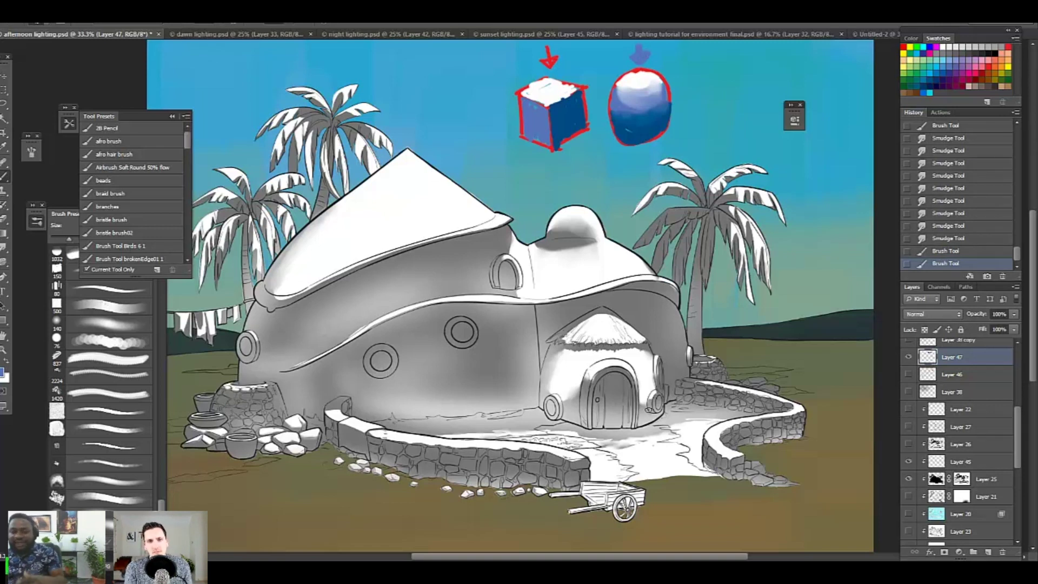
left_click(908, 357)
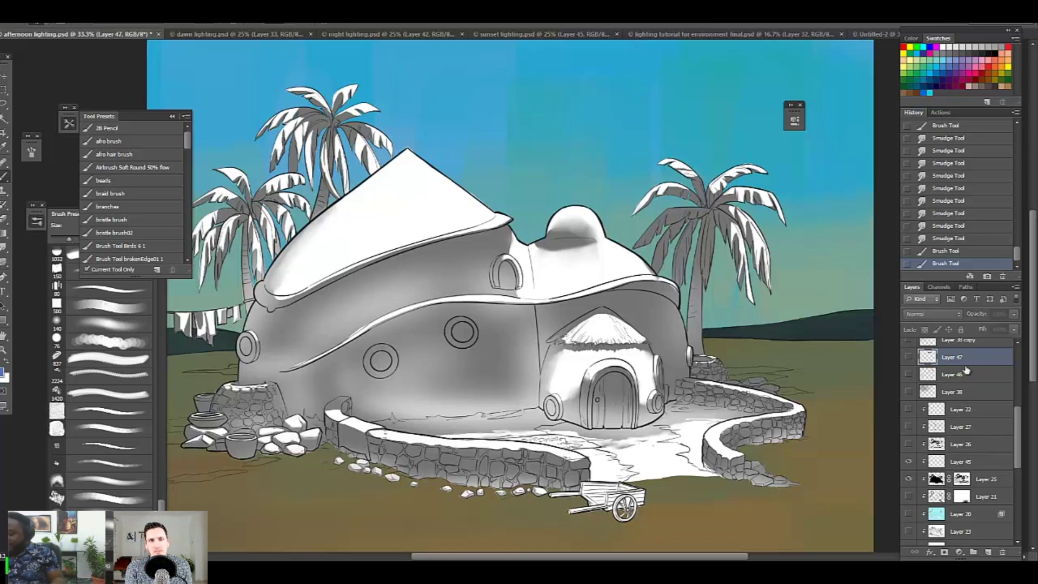
Step: Show Layers 26, 21, 20, 23 and 27, and hide the white Layer 44 to bring back the house's local colours
left_click_drag(1018, 432, 1017, 444)
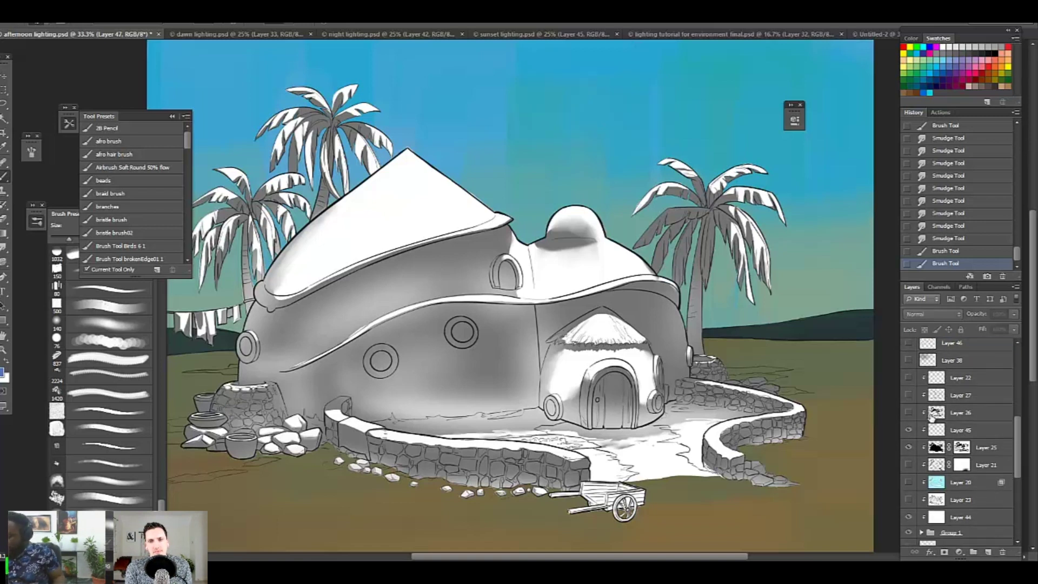
left_click_drag(910, 414, 911, 498)
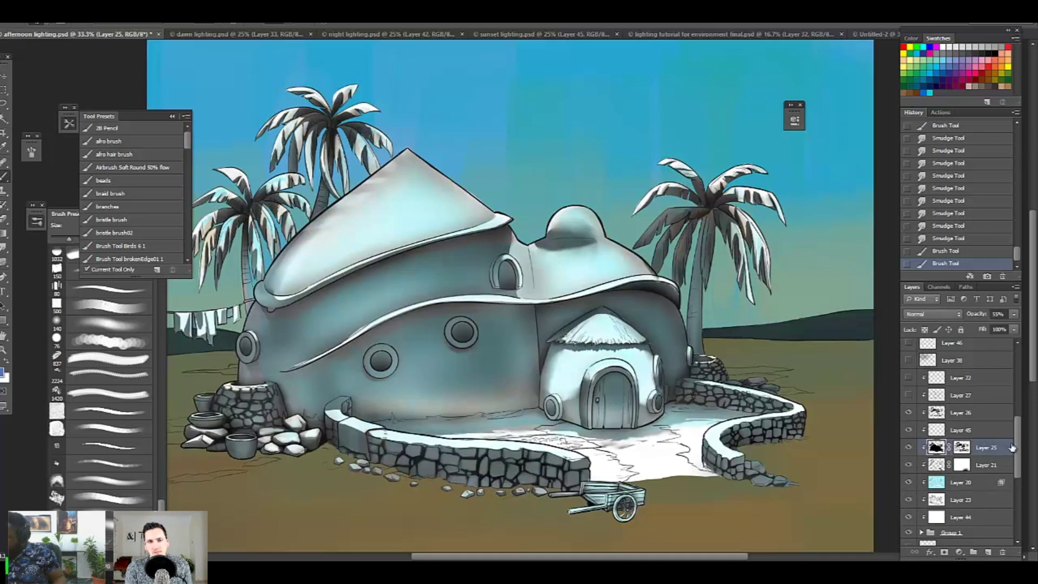
scroll(971, 435, "up", 1)
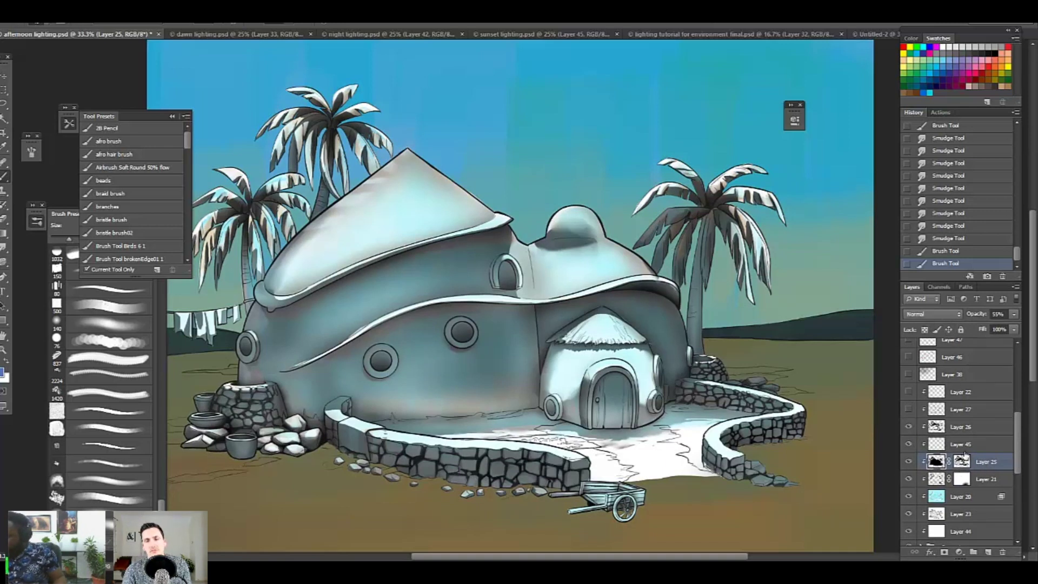
left_click(908, 410)
left_click(909, 496)
left_click(911, 497)
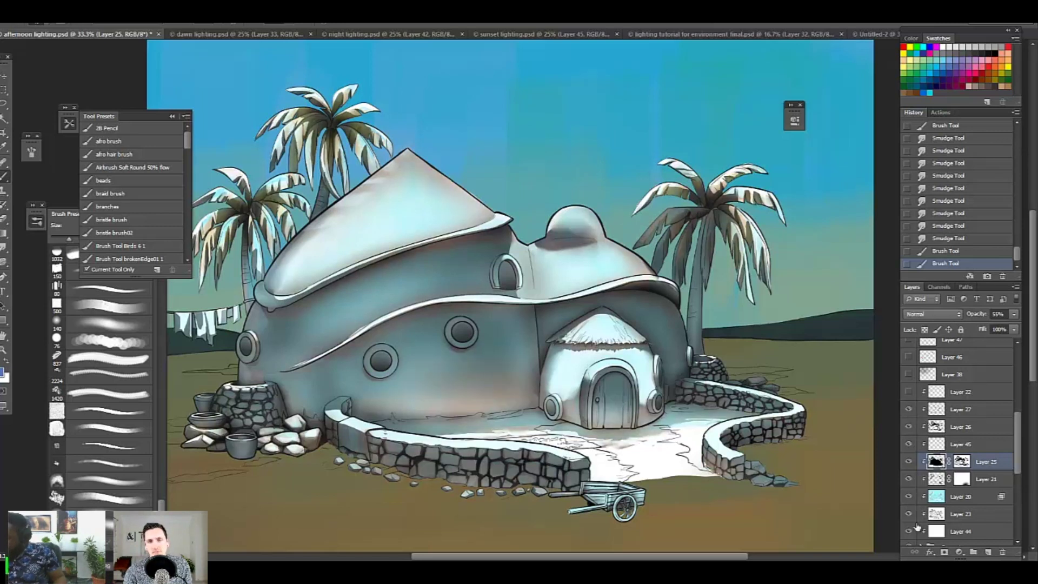
left_click(911, 530)
scroll(1020, 434, "up", 2)
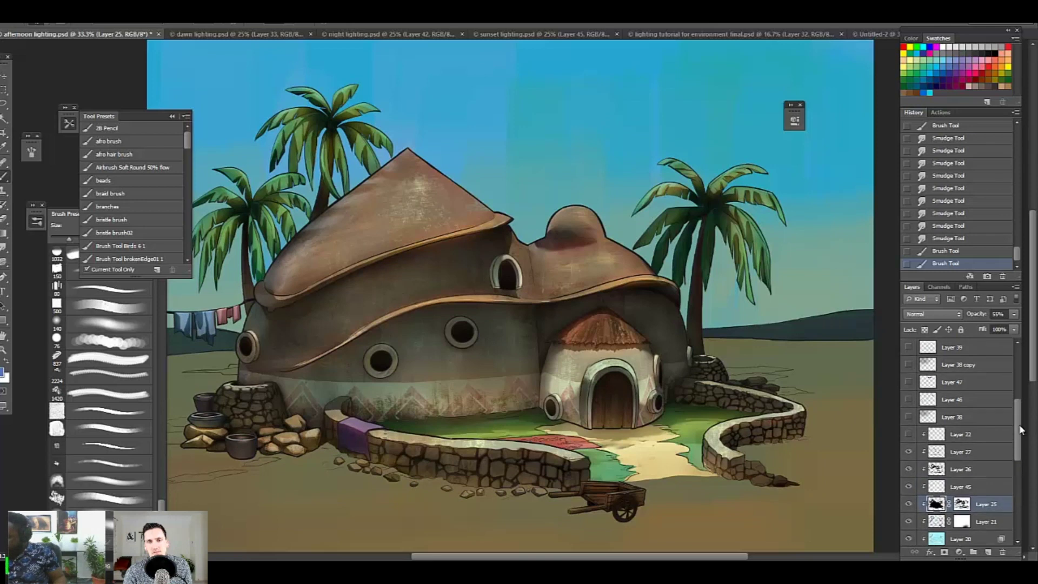
Step: Compare the painting with and without the warm light on Layer 27
scroll(1020, 433, "down", 1)
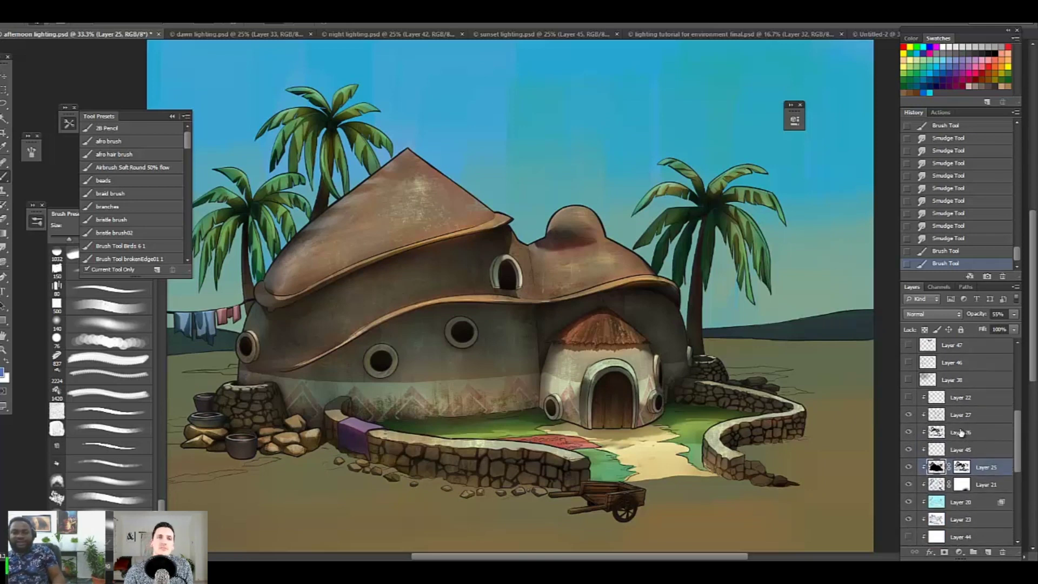
scroll(1003, 435, "down", 2)
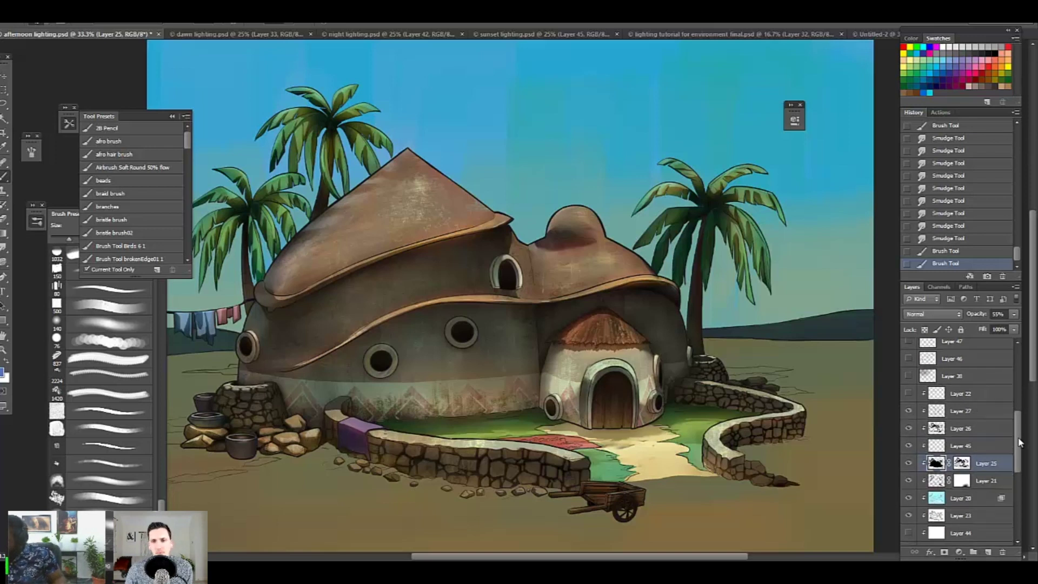
left_click(909, 387)
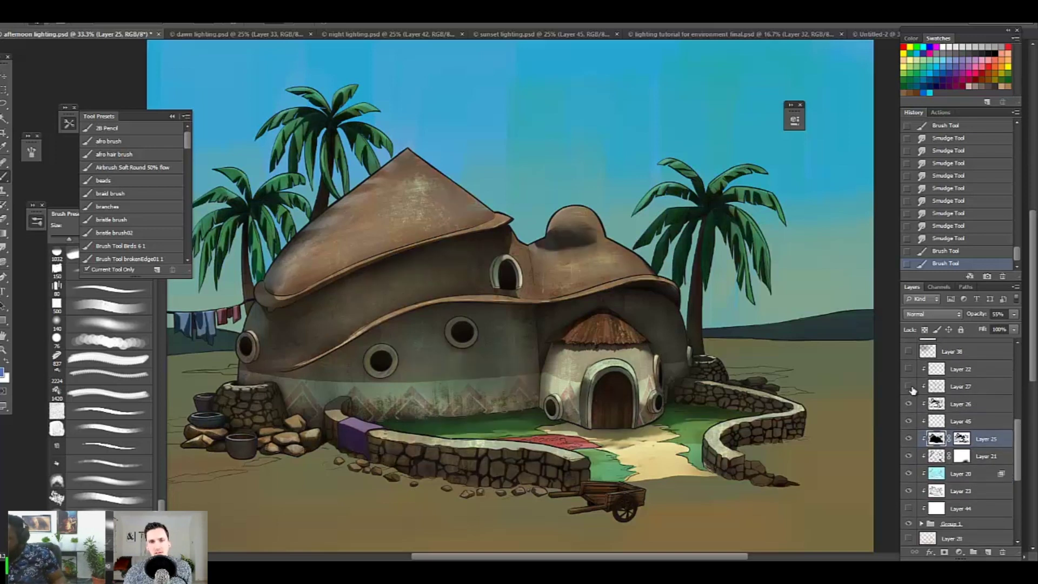
left_click(910, 387)
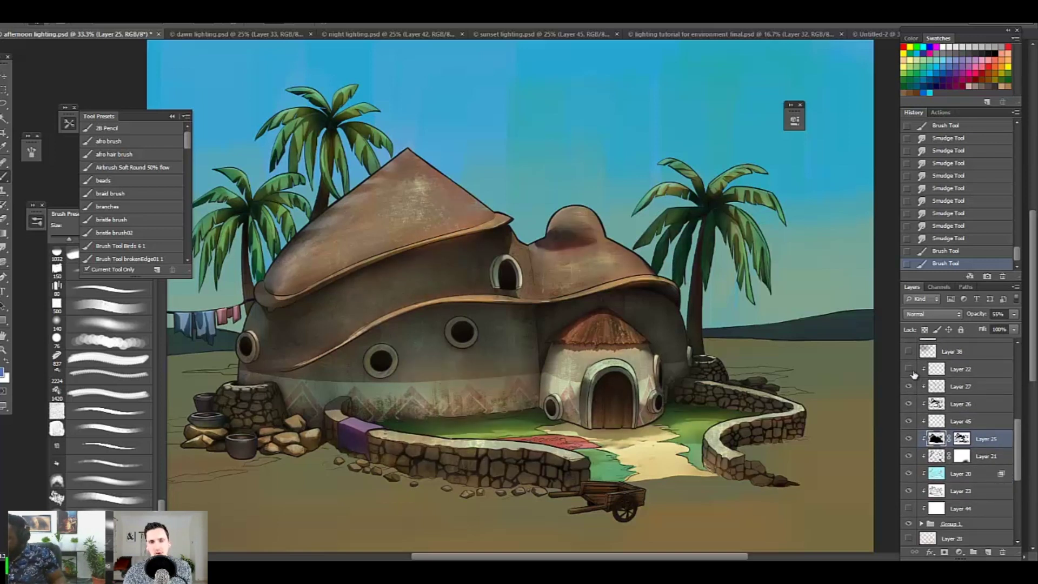
Step: Show and select the Overlay highlights on Layer 22, and compare the painting with them off and on
left_click(910, 369)
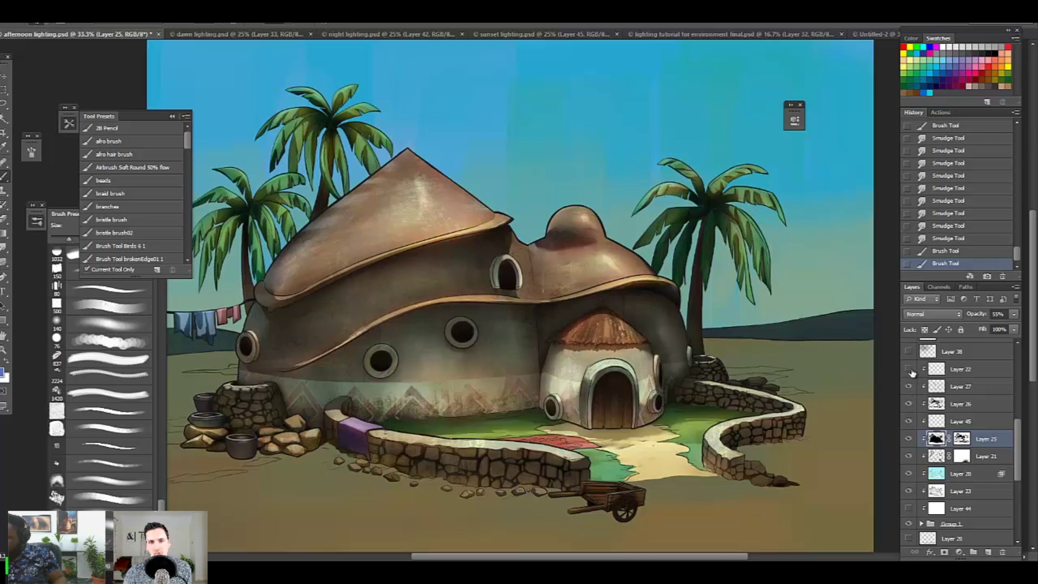
left_click(910, 370)
left_click(910, 369)
left_click(964, 374)
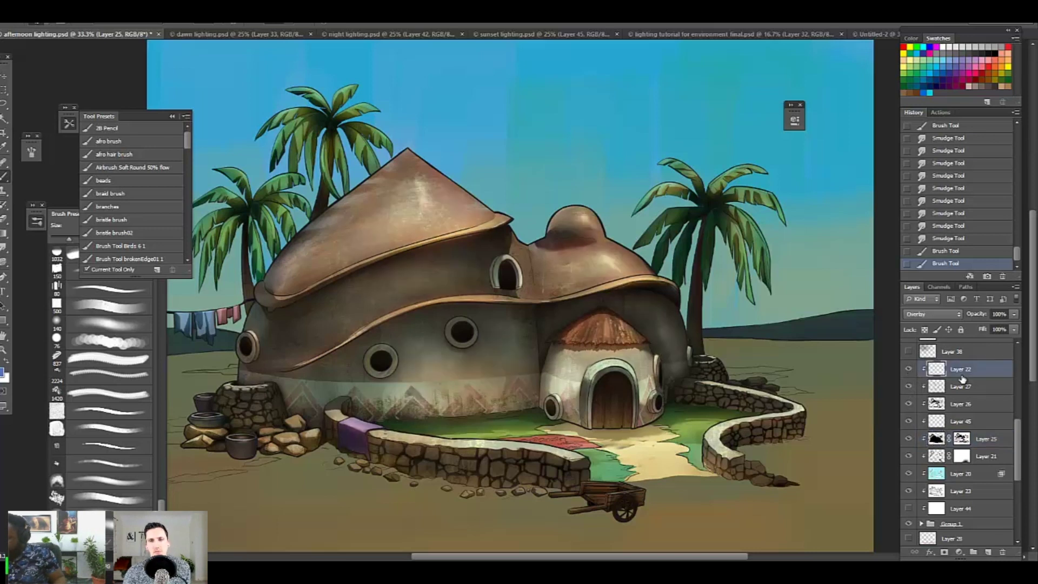
left_click_drag(1014, 461, 1018, 436)
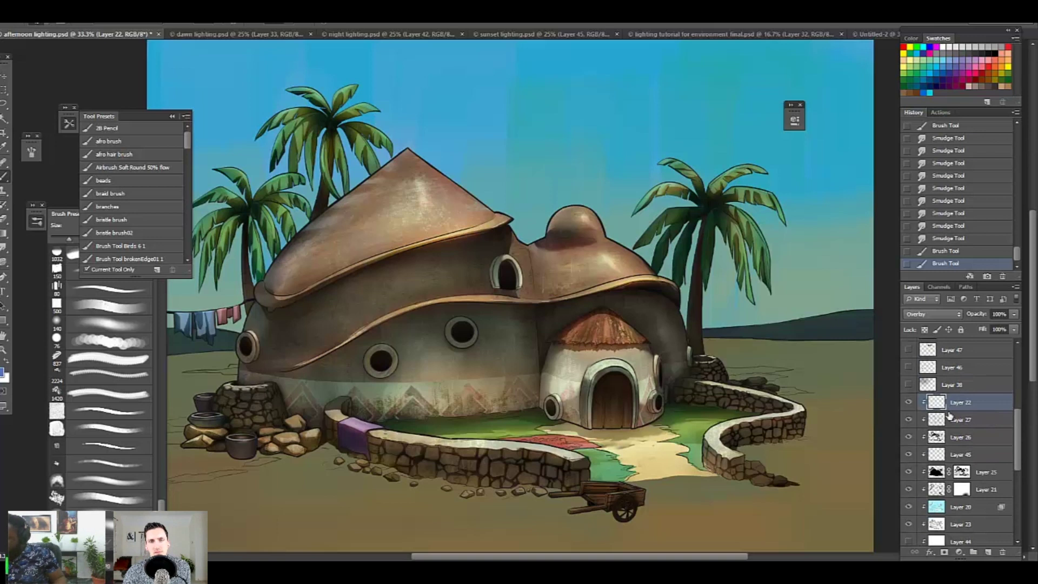
left_click(909, 403)
left_click(910, 402)
Step: On a new layer above Layer 38, circle in red the highlights on the large roof, the dome and the smaller roof
left_click(959, 385)
left_click(987, 552)
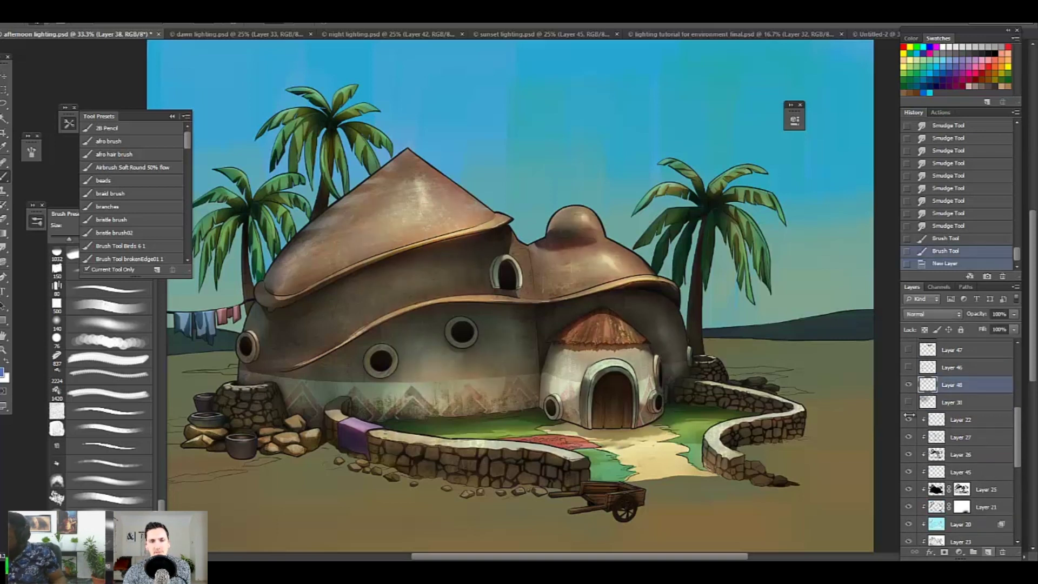
left_click(980, 60)
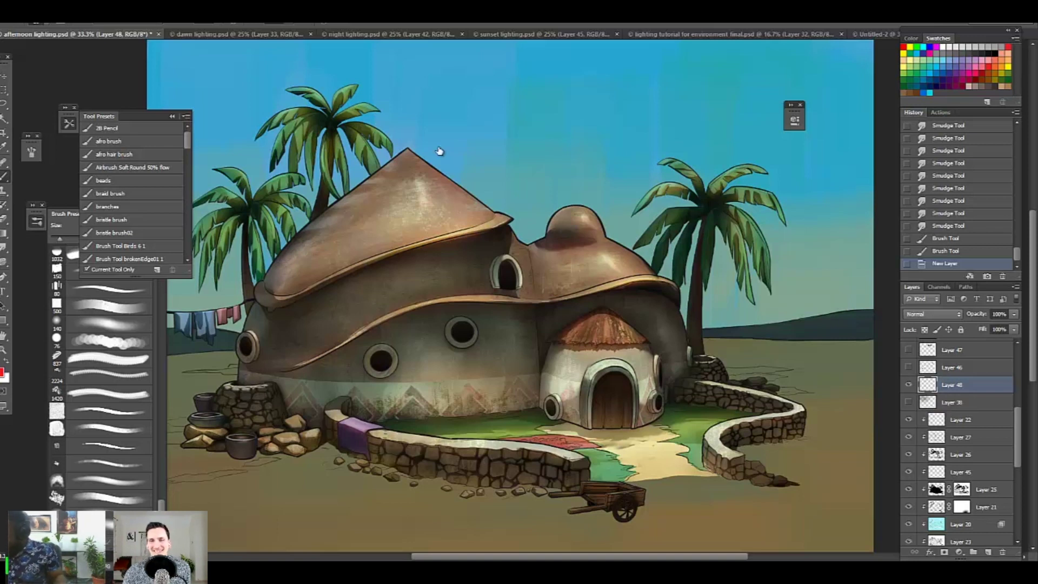
mouse_move(426, 157)
left_mouse_down()
mouse_move(377, 187)
mouse_move(461, 213)
mouse_move(416, 151)
left_mouse_up()
left_click_drag(597, 225, 578, 201)
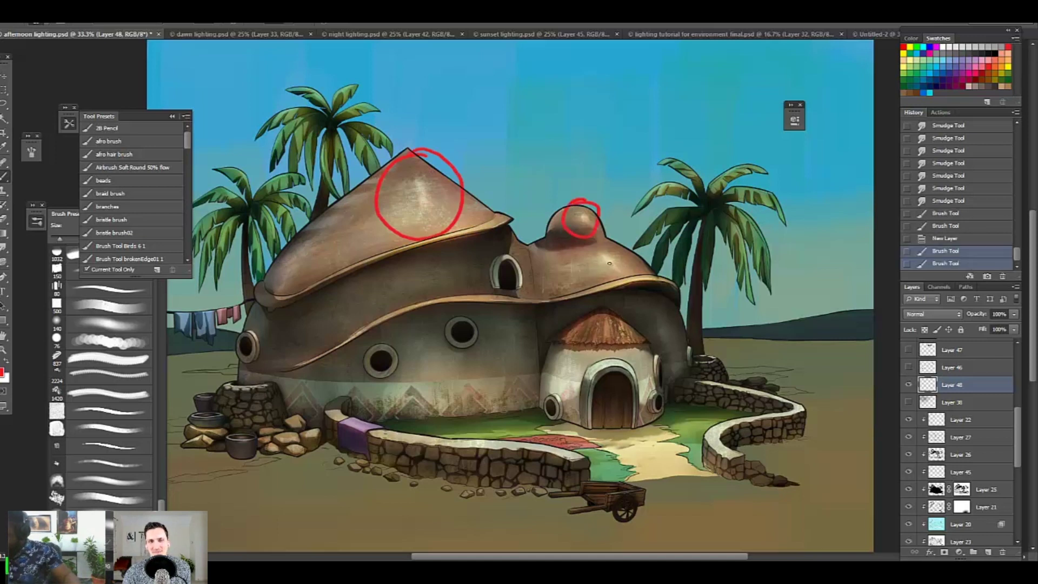
left_click_drag(607, 245, 605, 246)
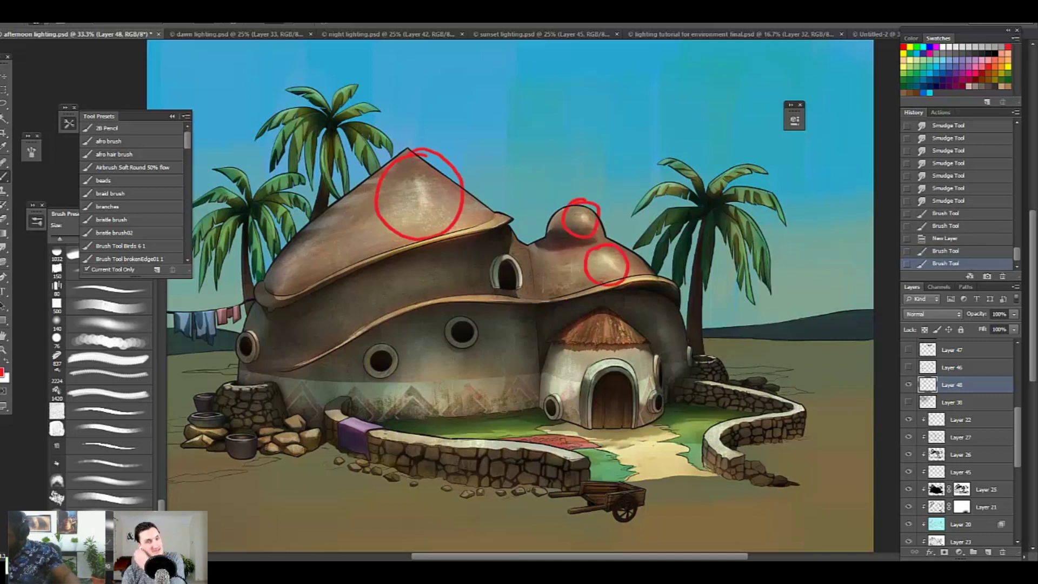
Step: Select Layer 27 and compare the painting with Layer 27, Layer 22 and the red circles on Layer 48 off and on
left_click(957, 439)
left_click(909, 438)
left_click(909, 437)
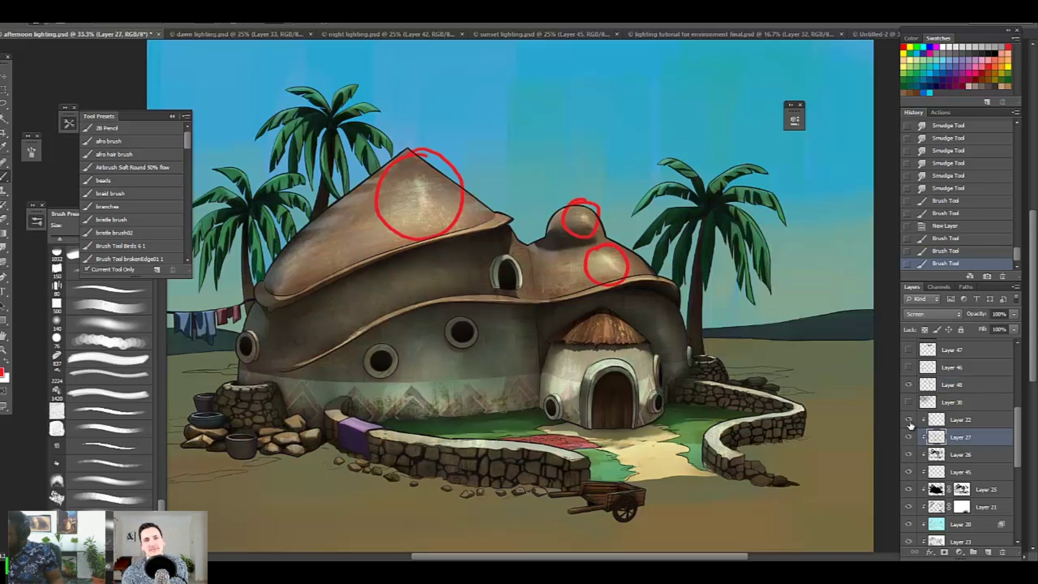
left_click(909, 420)
left_click(910, 421)
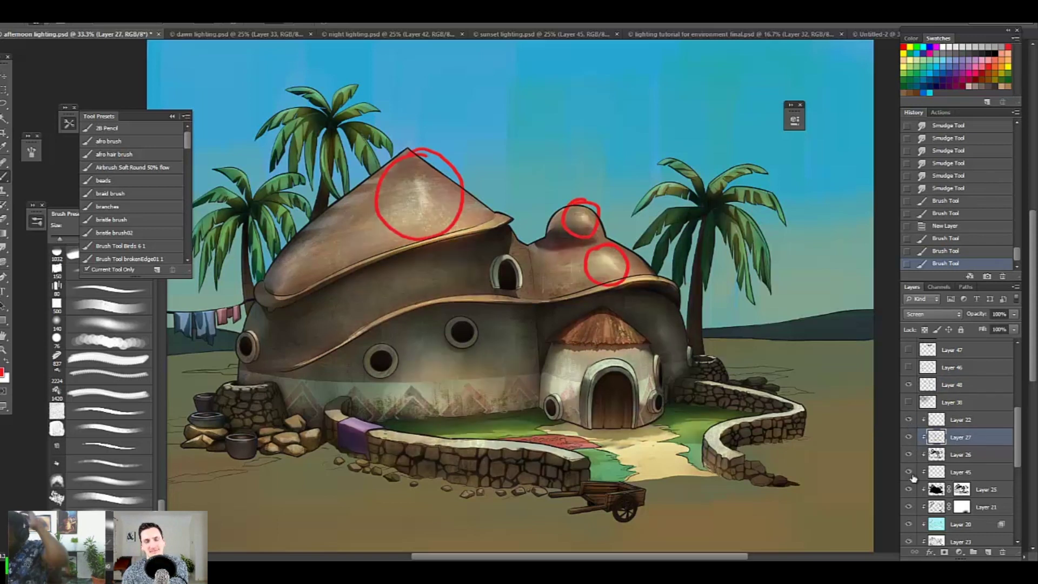
left_click(910, 455)
left_click(910, 385)
left_click(909, 385)
left_click(910, 420)
left_click(910, 420)
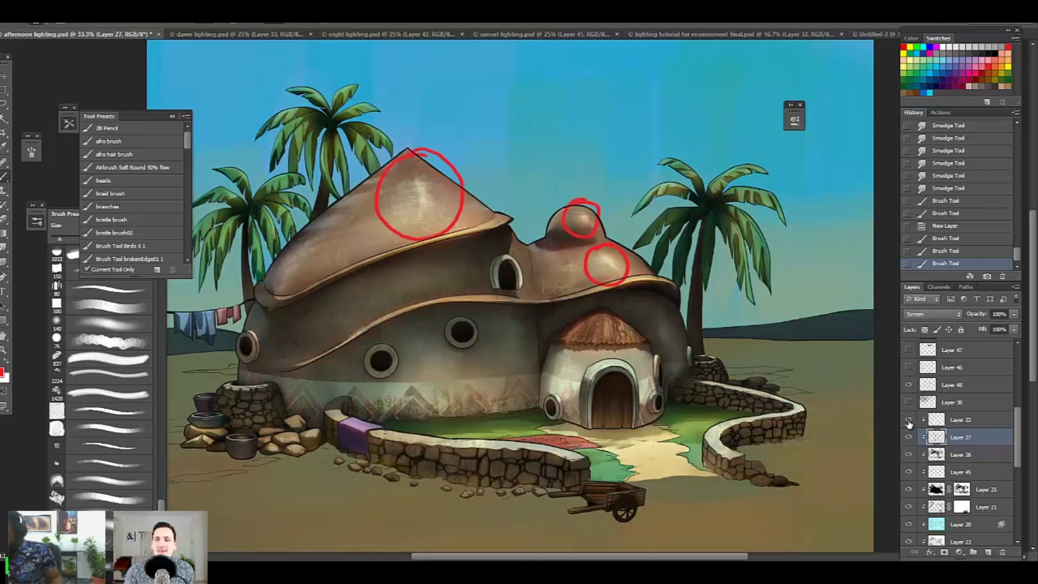
Step: Select Layer 22 and compare the roof highlights repeatedly with the layer hidden and shown
left_click(910, 420)
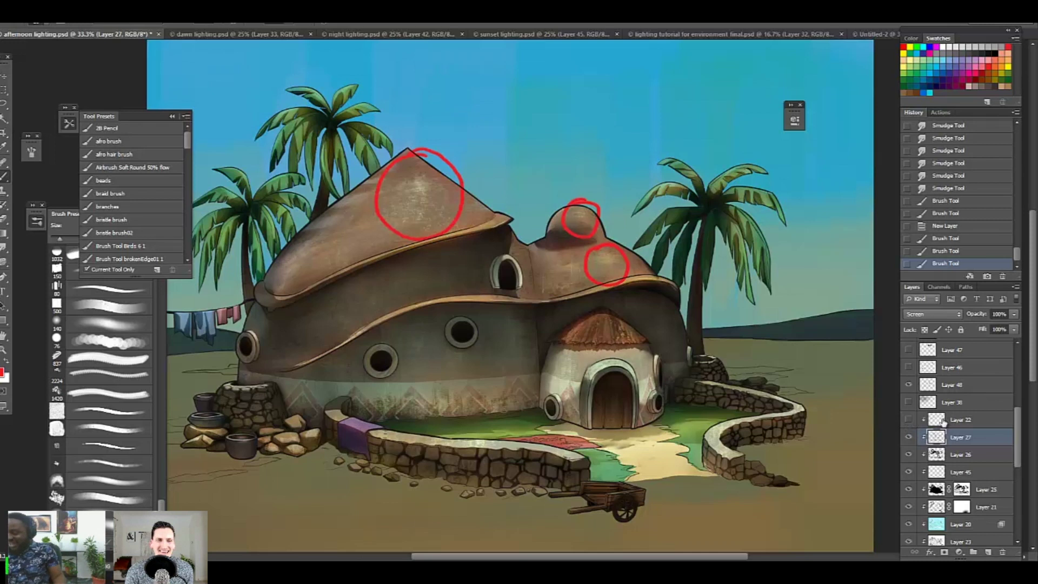
left_click(909, 420)
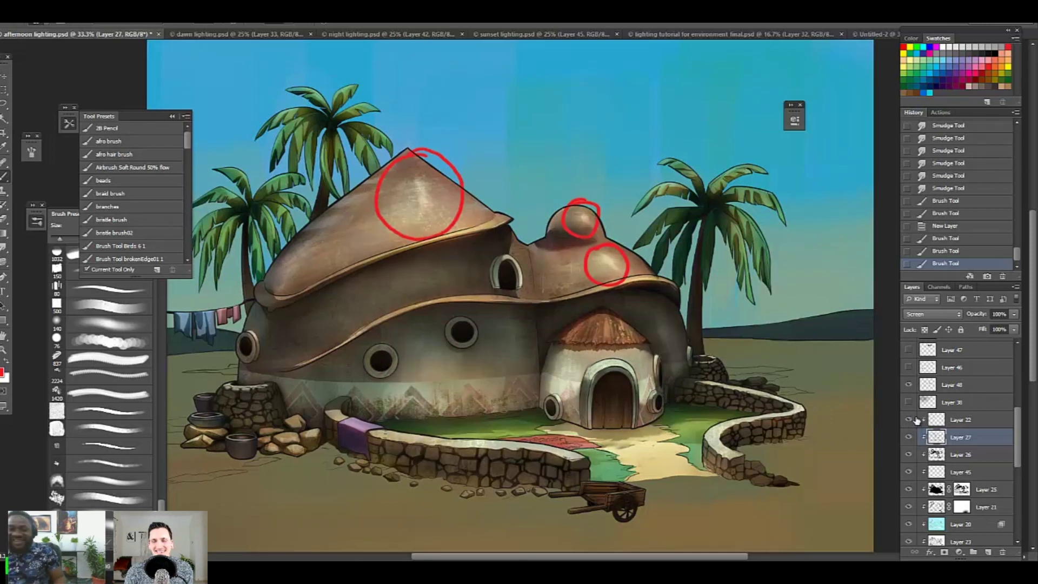
left_click(1009, 421)
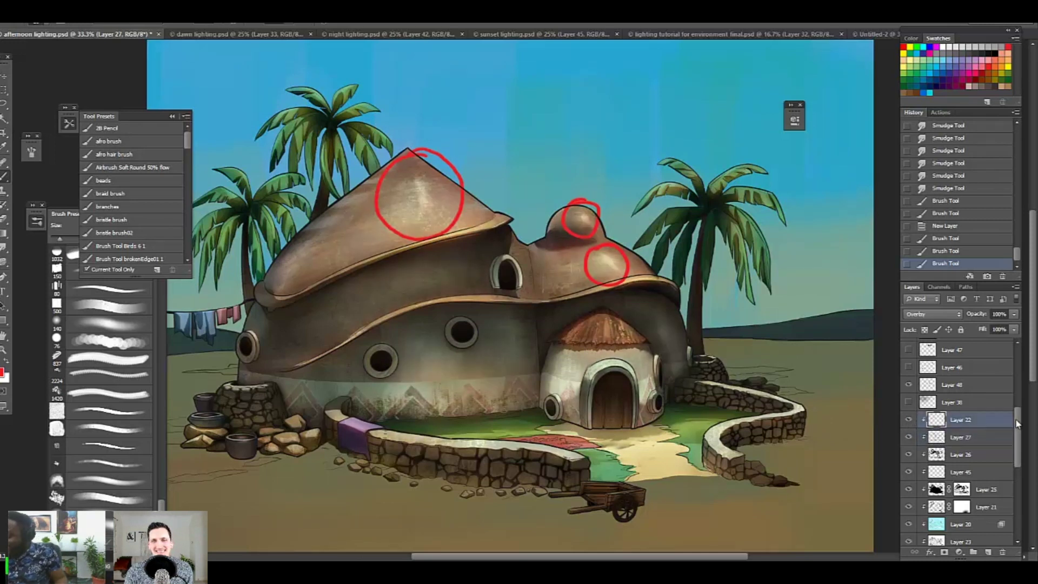
scroll(1020, 425, "up", 1)
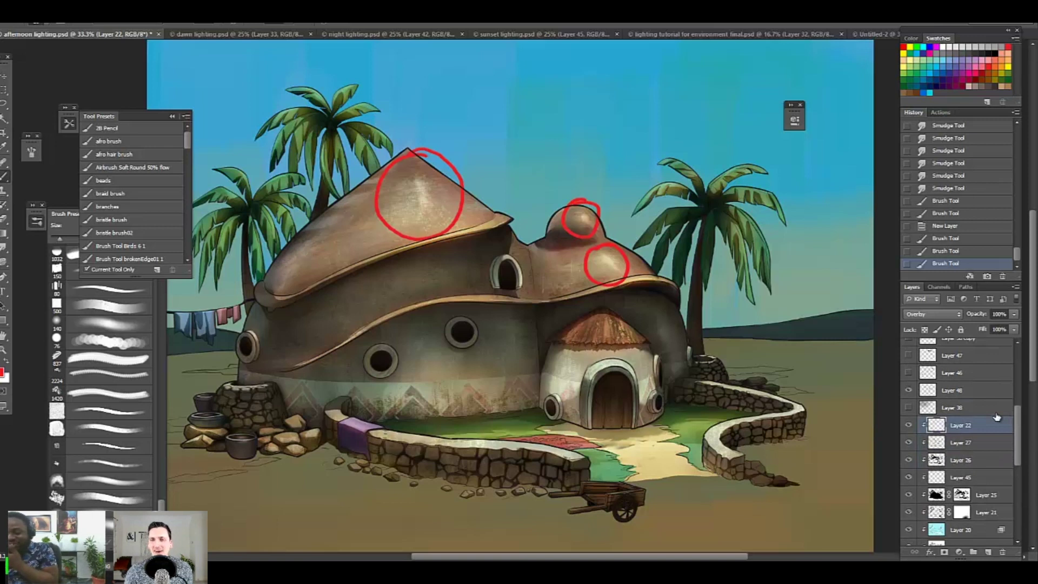
left_click(910, 425)
left_click(910, 425)
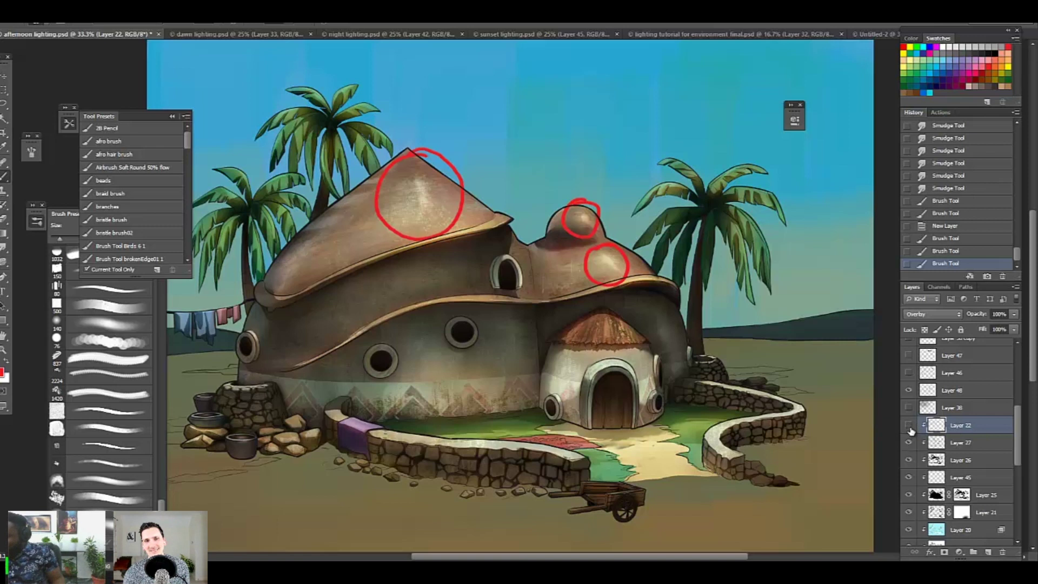
left_click(910, 426)
left_click(910, 428)
left_click(909, 427)
left_click(910, 427)
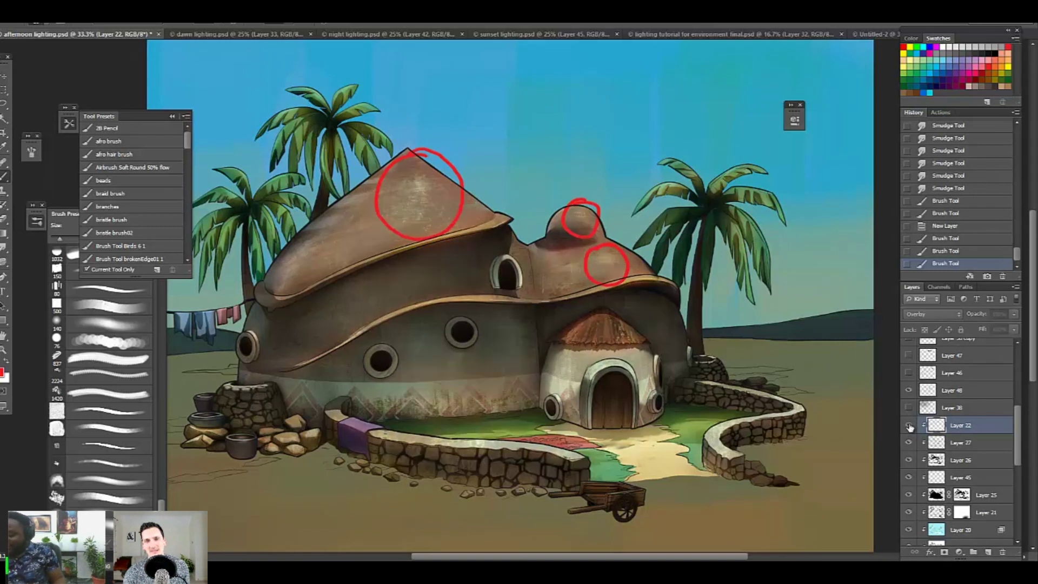
left_click(909, 426)
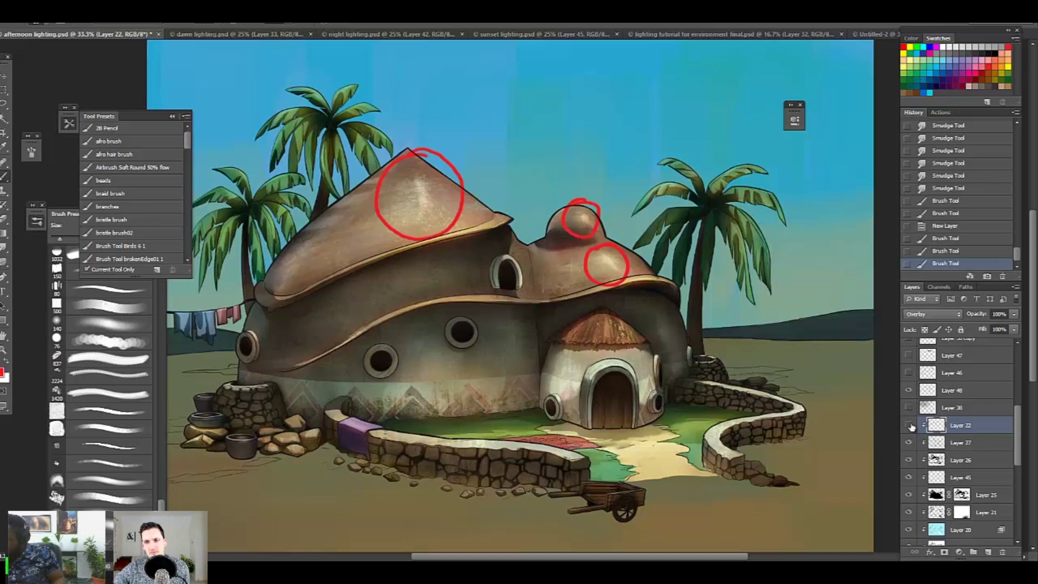
left_click(909, 426)
left_click(909, 427)
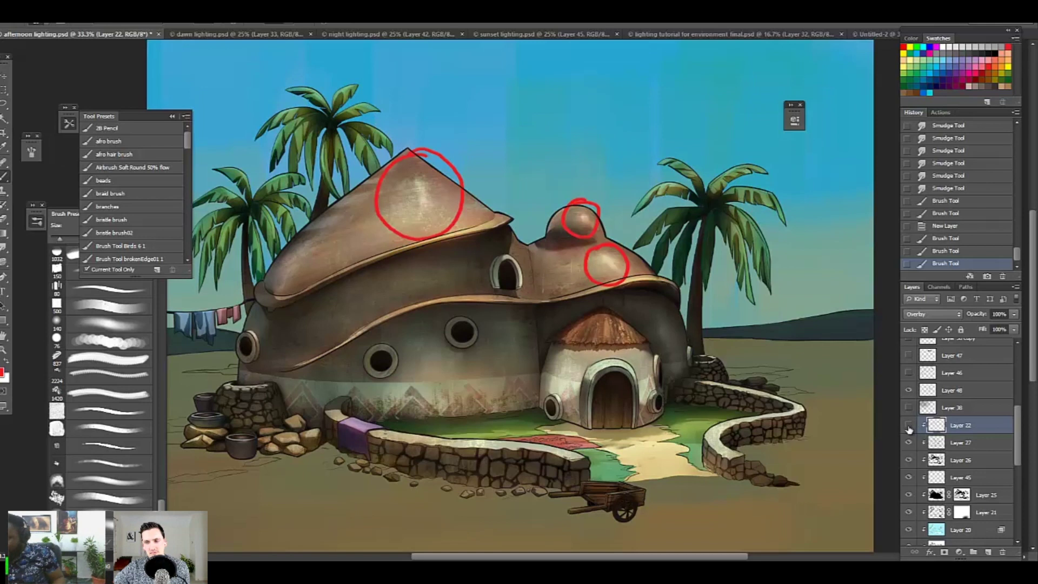
left_click(909, 426)
left_click(909, 426)
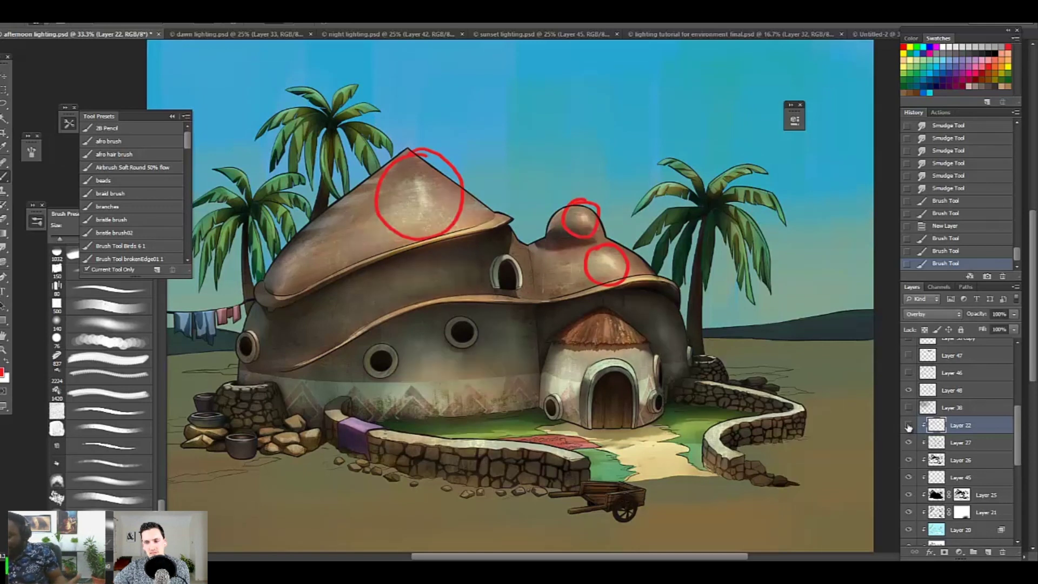
left_click(909, 426)
left_click(909, 426)
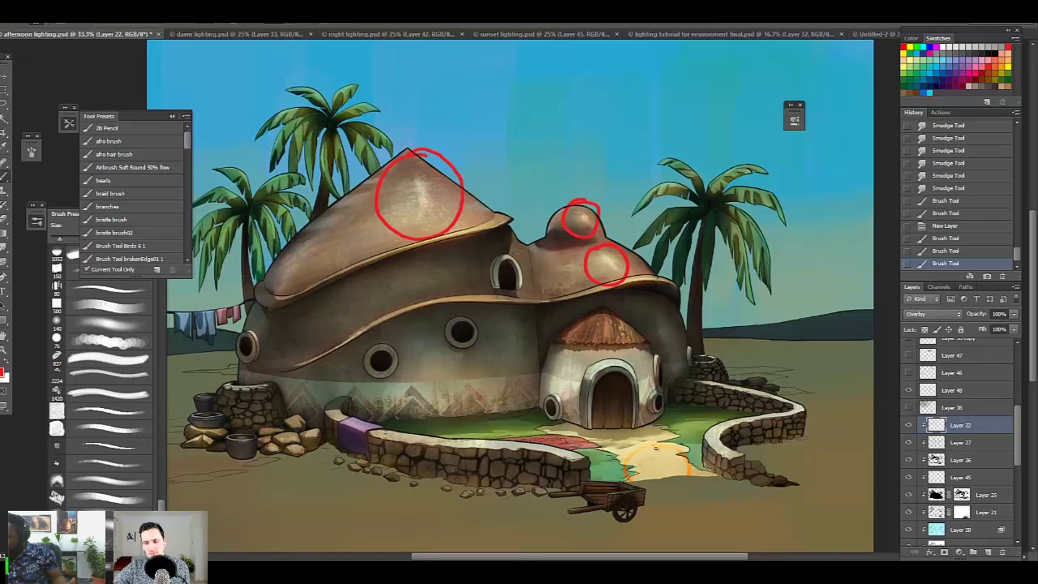
Step: Undo the red annotation strokes around the roof highlights and on the sandy path
key("ctrl+alt+z")
key("ctrl+alt+z")
key("ctrl+alt+z")
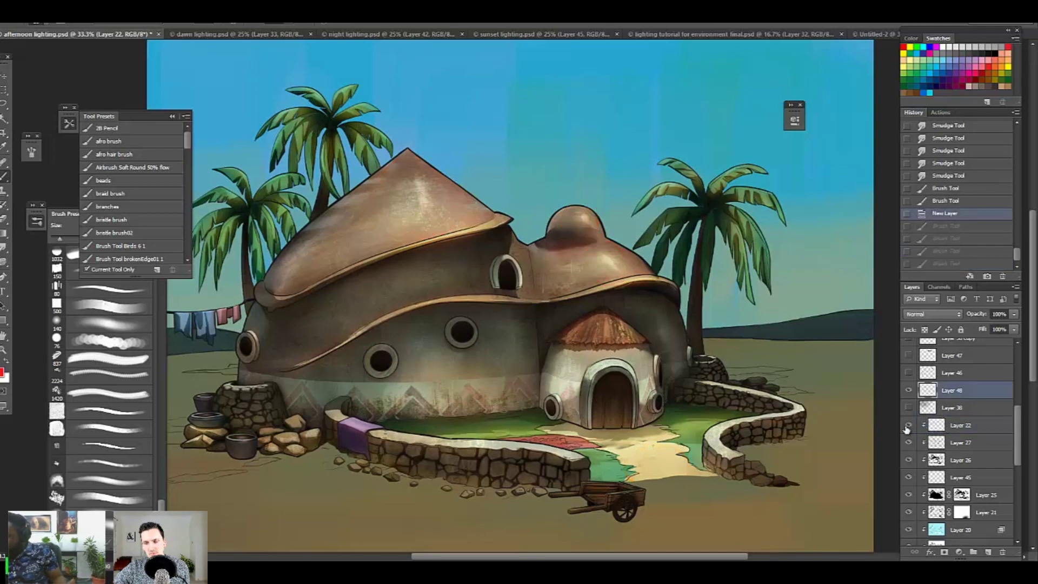
Step: Check Layer 22's effect again and try circling the highlight on the smaller roof in red
left_click(909, 426)
left_click(909, 426)
left_click(609, 252)
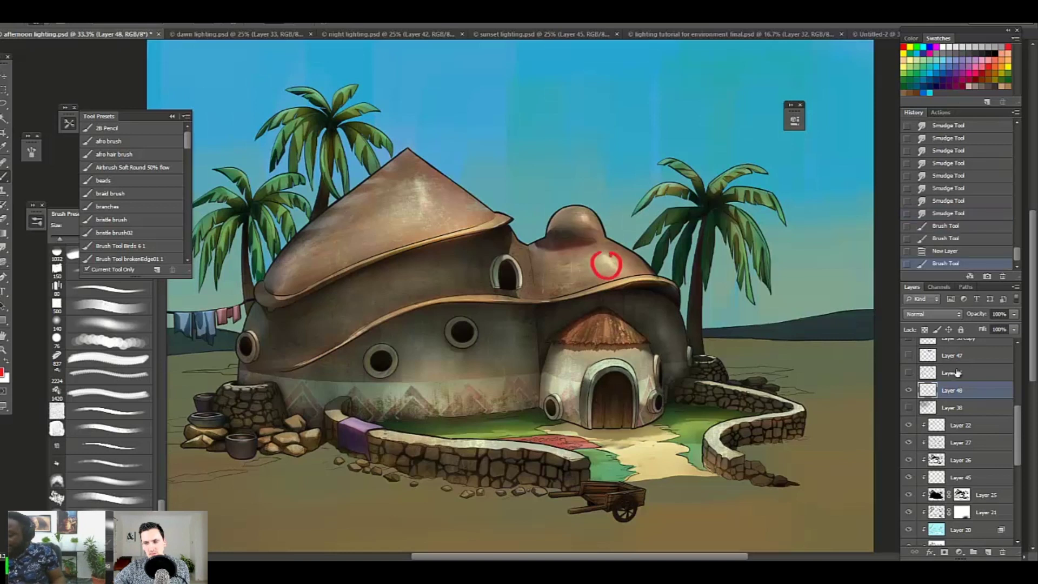
key("ctrl+alt+z")
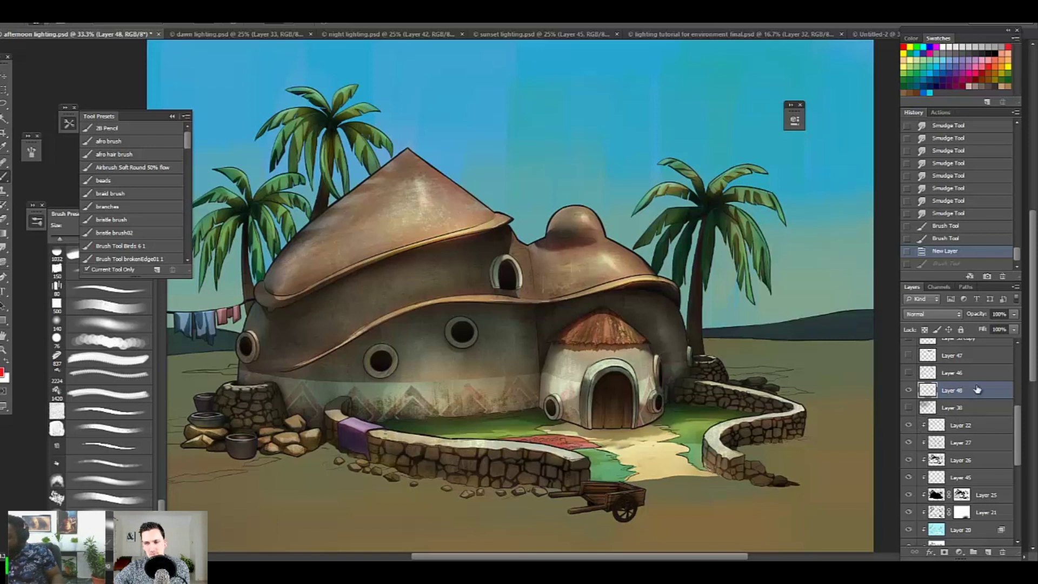
Step: On Layer 22, paint a near-white #fdfdfd patch over the main roof's highlight to demonstrate the Overlay effect
left_click_drag(1015, 424, 1015, 428)
left_click(962, 417)
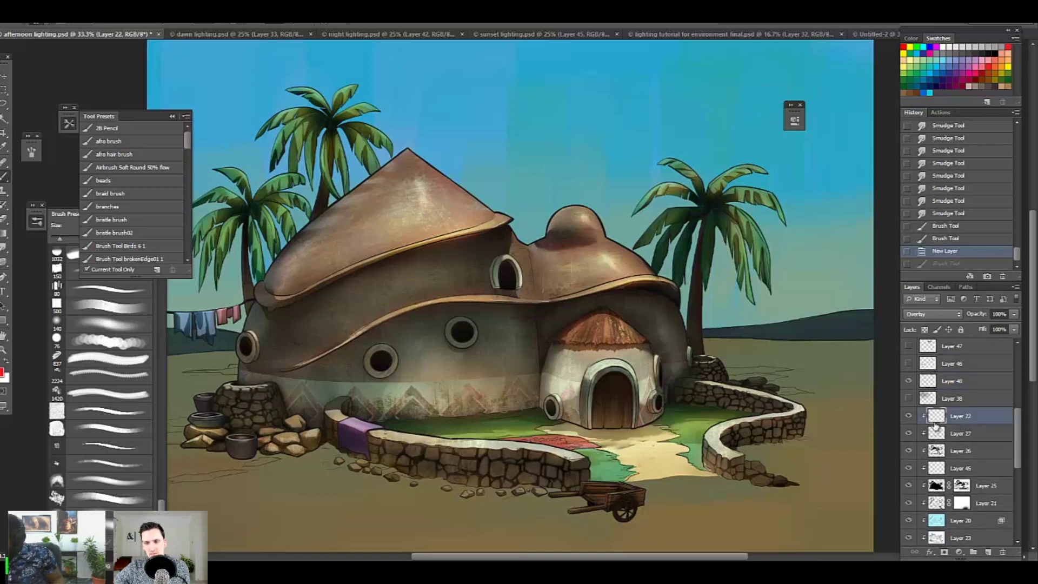
left_click(909, 417)
left_click(909, 417)
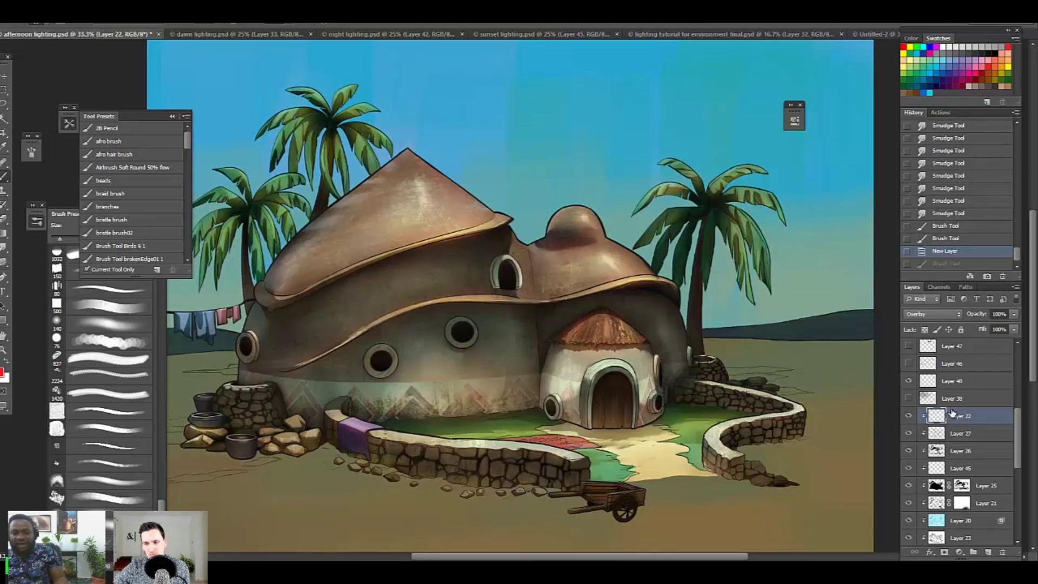
left_click(4, 373)
left_click(593, 248)
left_click(549, 217)
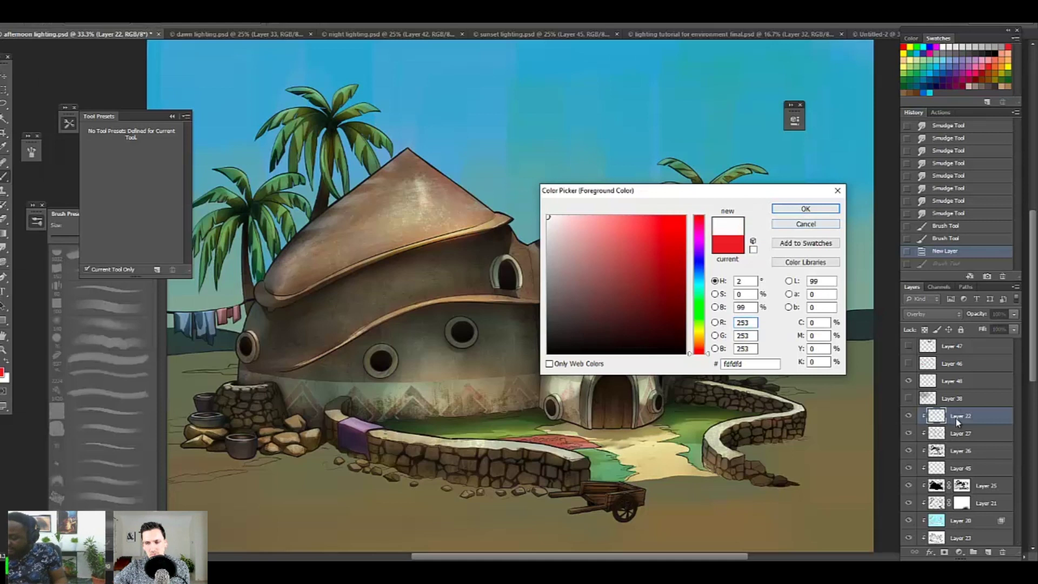
key("Return")
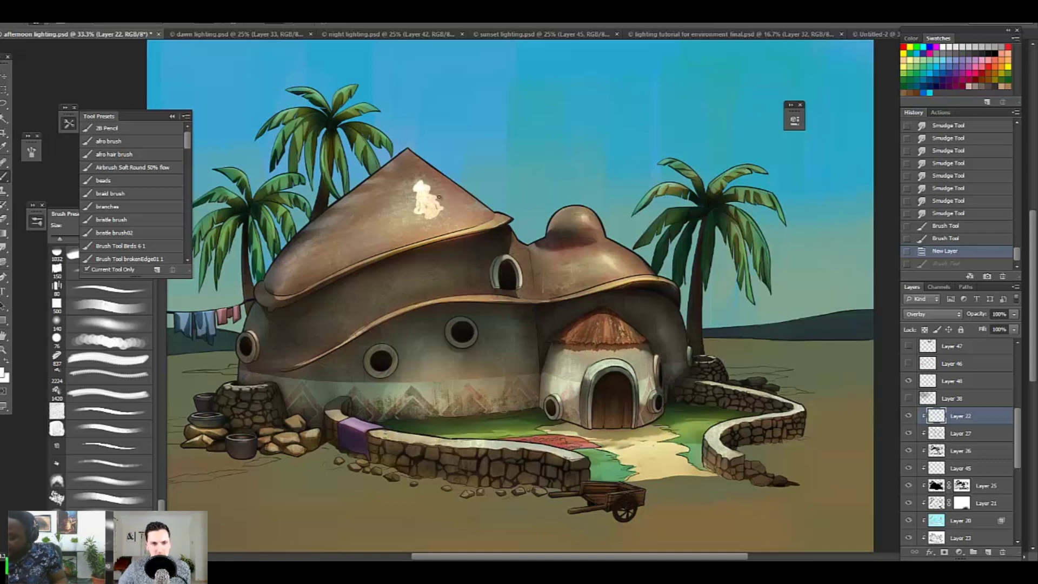
left_click_drag(434, 195, 416, 208)
Step: Set the foreground colour to dark grey #474544 and paint a patch beside the white one on the main roof
left_click(7, 374)
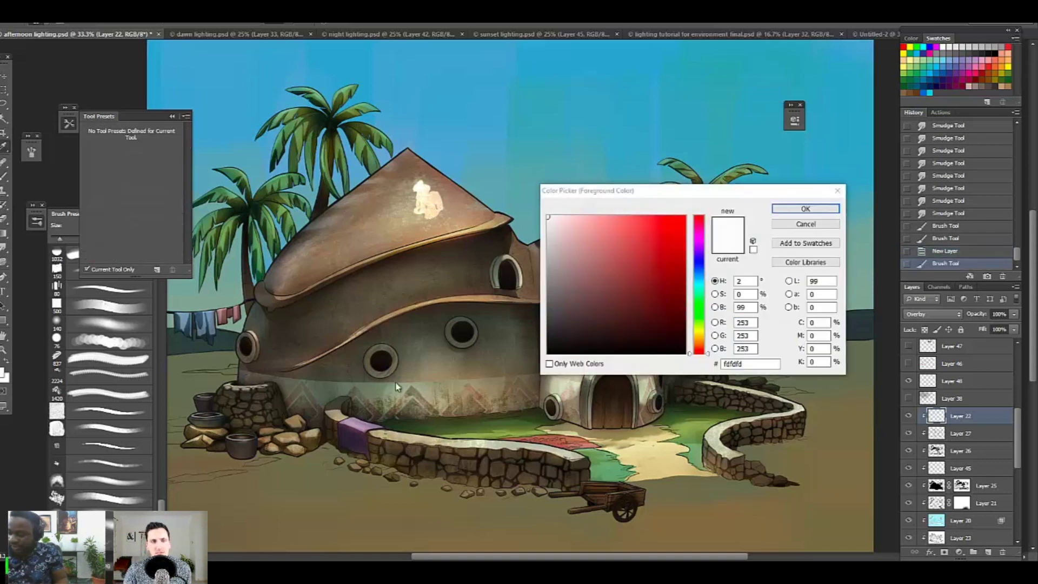
left_click(552, 315)
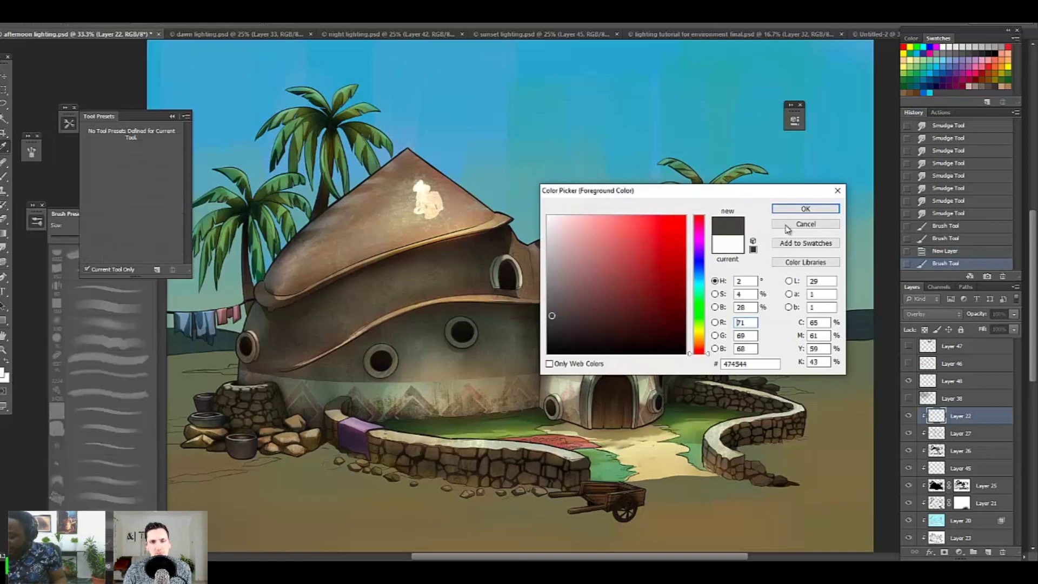
key("Return")
mouse_move(404, 207)
left_mouse_down()
mouse_move(386, 219)
mouse_move(403, 224)
mouse_move(388, 226)
mouse_move(414, 220)
left_mouse_up()
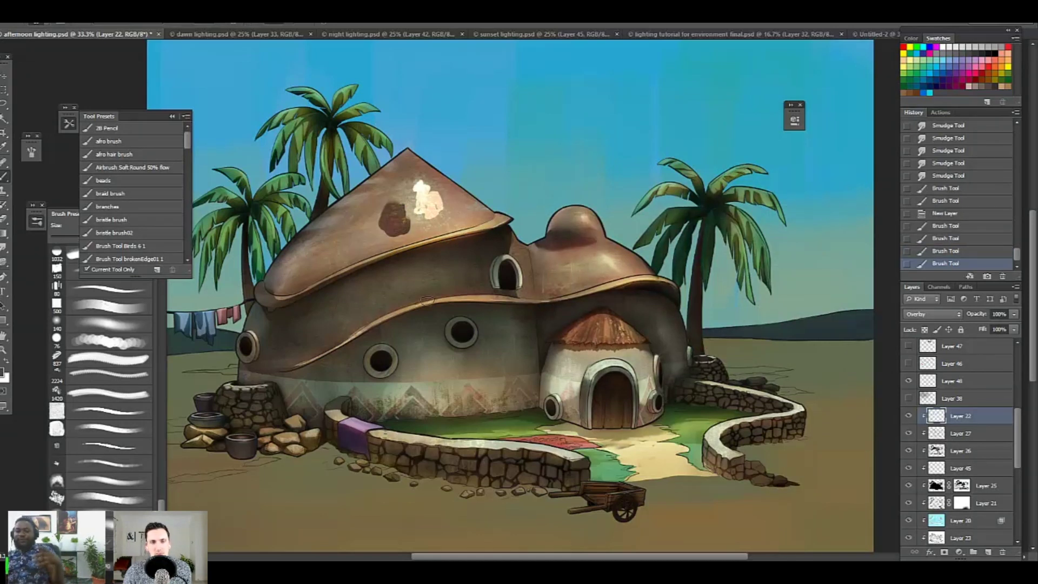
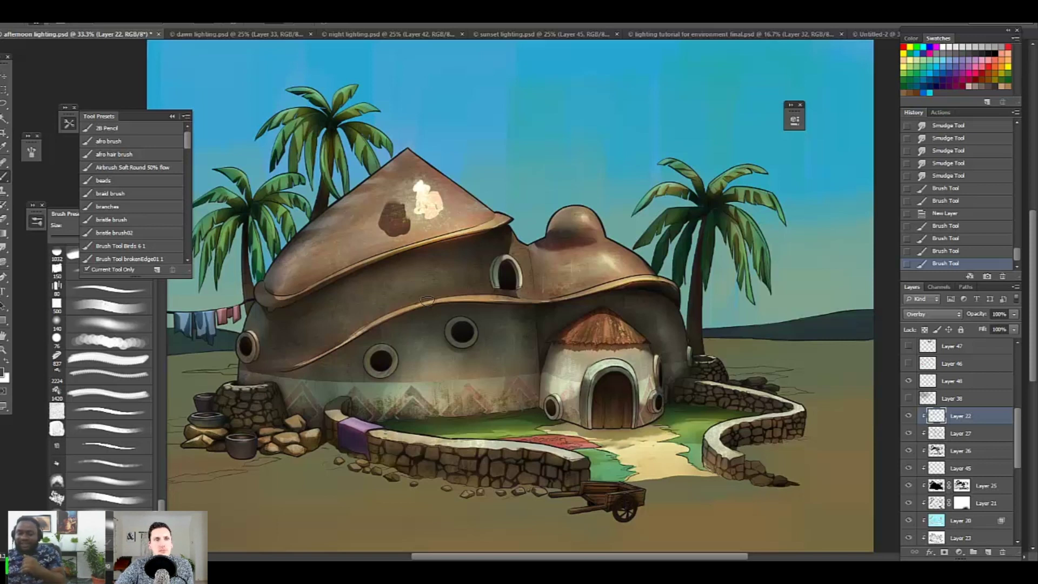
Step: Restore the New Layer history state to remove the test patches, and review the blend modes available for Layer 22
left_click(908, 416)
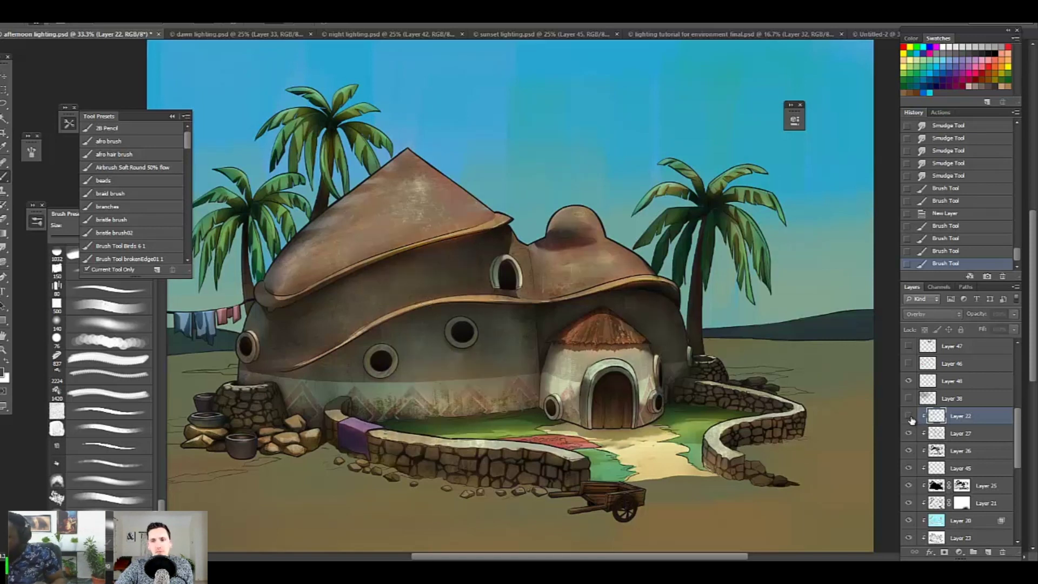
left_click(909, 416)
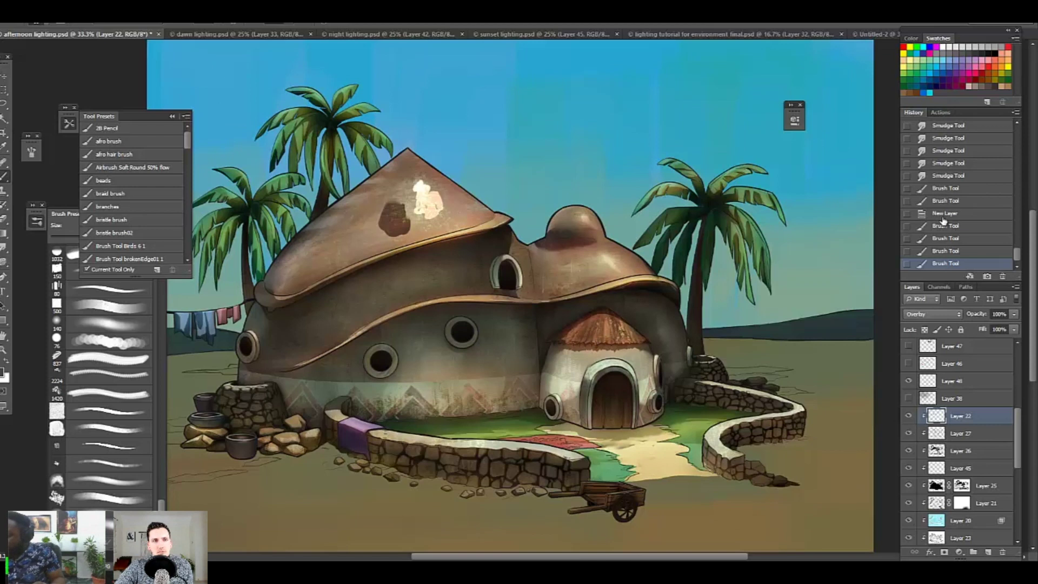
left_click(944, 216)
left_click(957, 425)
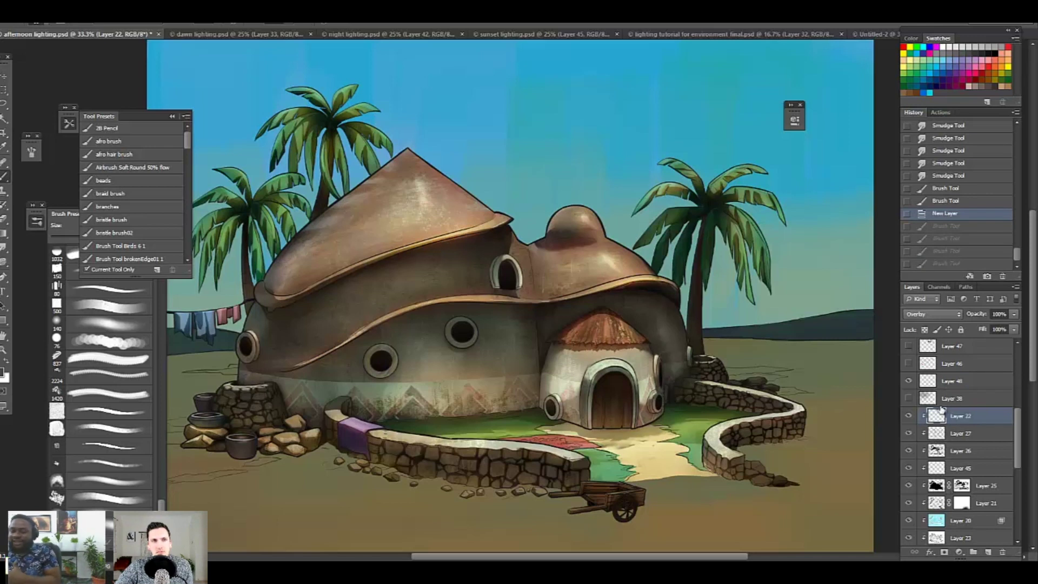
left_click(931, 314)
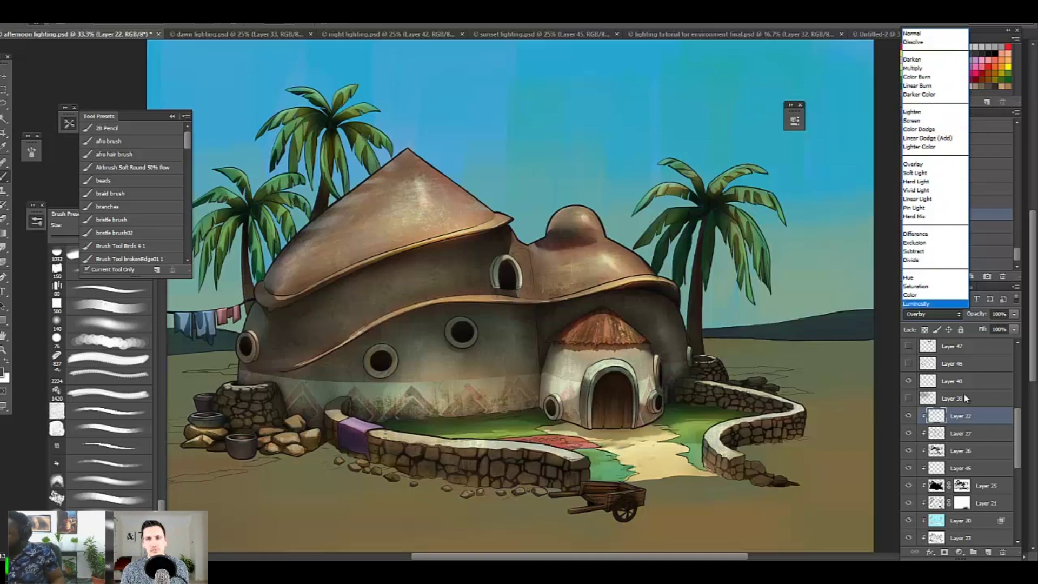
left_click(950, 431)
Step: Make Layer 38 visible, select it, and compare the painting with and without it
scroll(1019, 426, "up", 1)
left_click(909, 420)
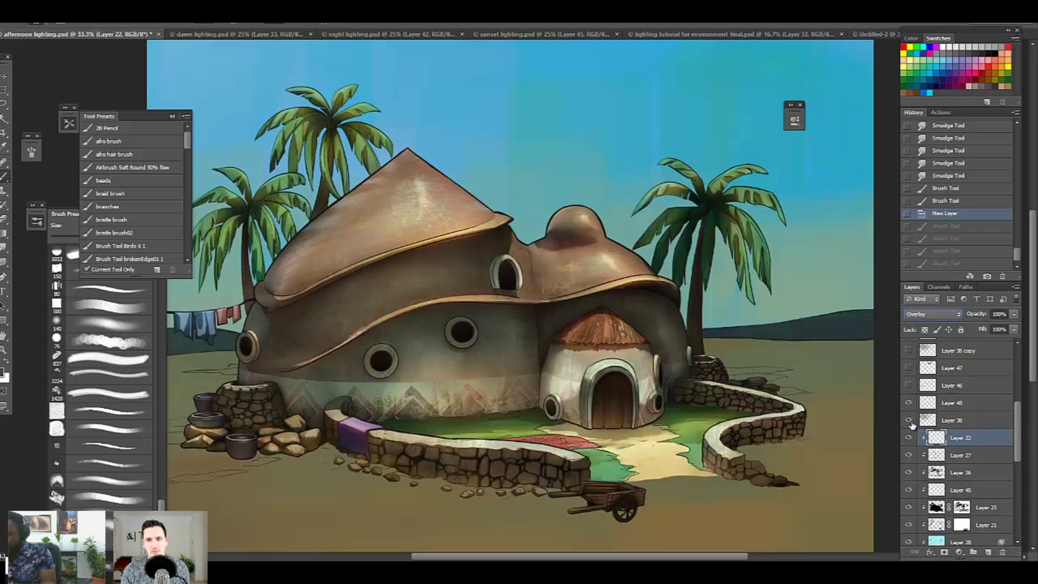
left_click(953, 420)
scroll(998, 423, "up", 1)
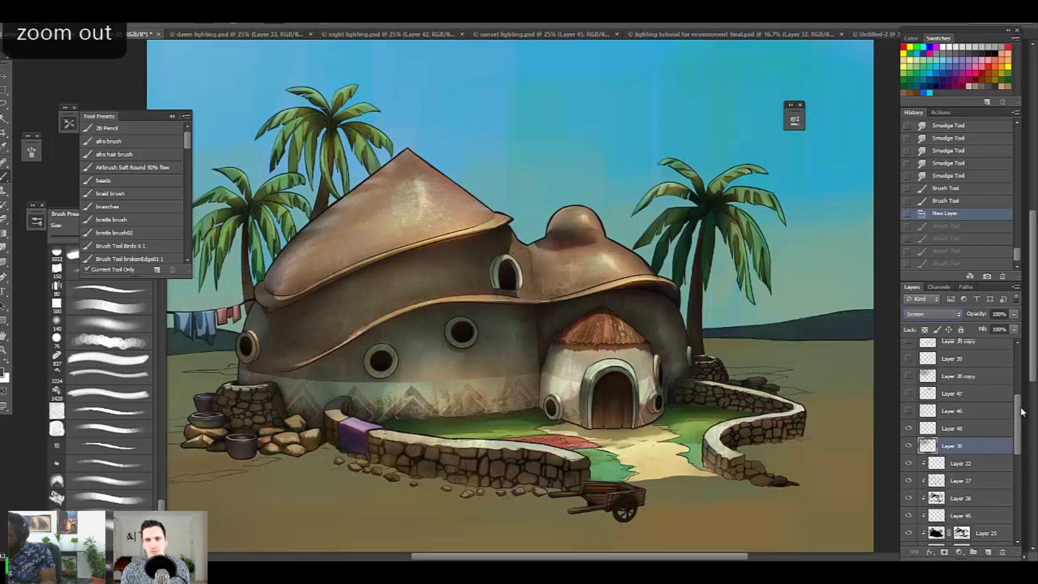
left_click(909, 443)
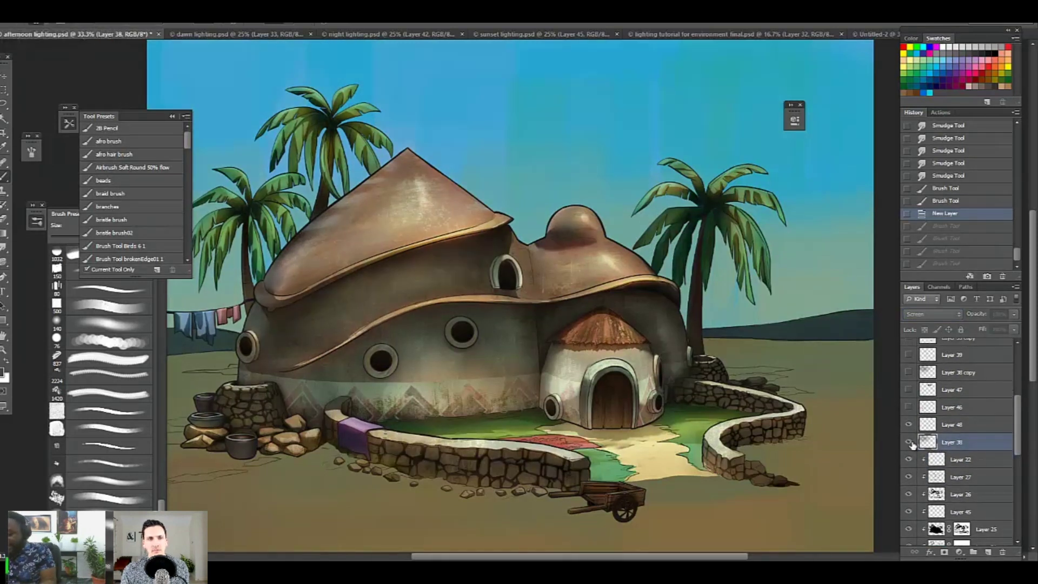
left_click(909, 442)
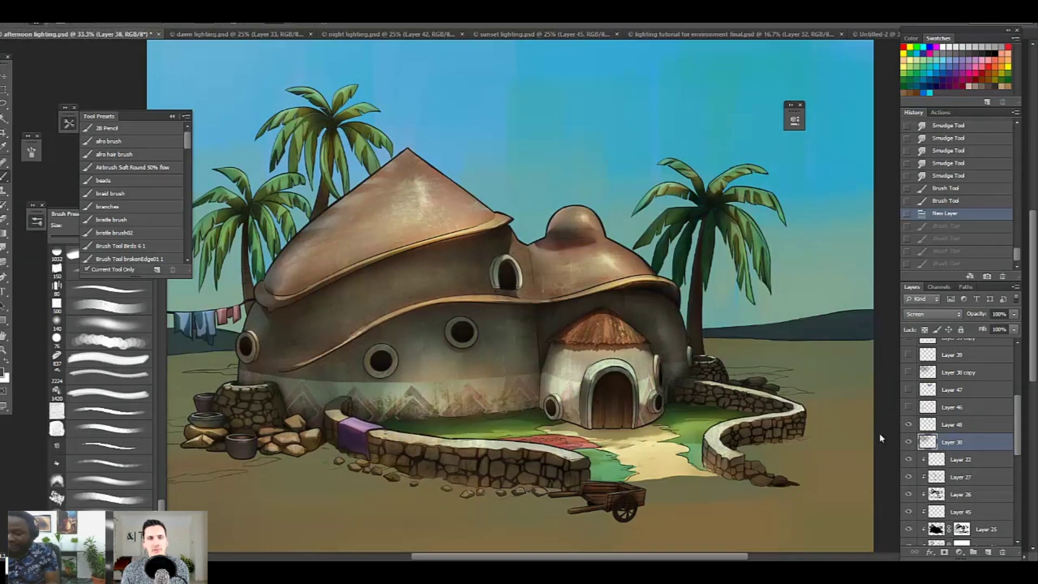
Step: Try Hue/Saturation lightness values of +100 and +35 on Layer 38, and compare the layer hidden and shown
left_click(67, 18)
mouse_move(162, 29)
left_click(211, 86)
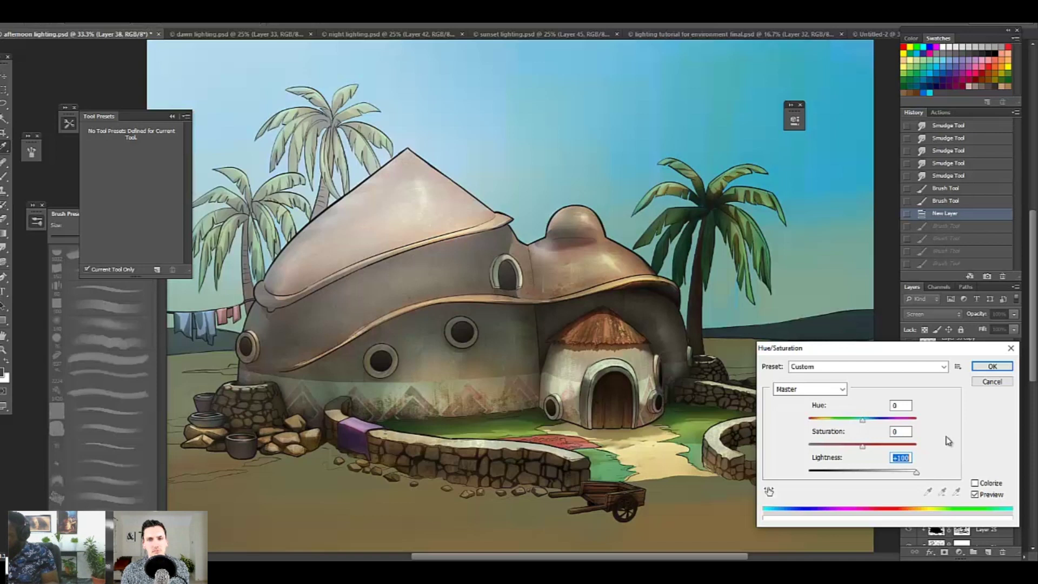
left_click_drag(919, 478, 882, 489)
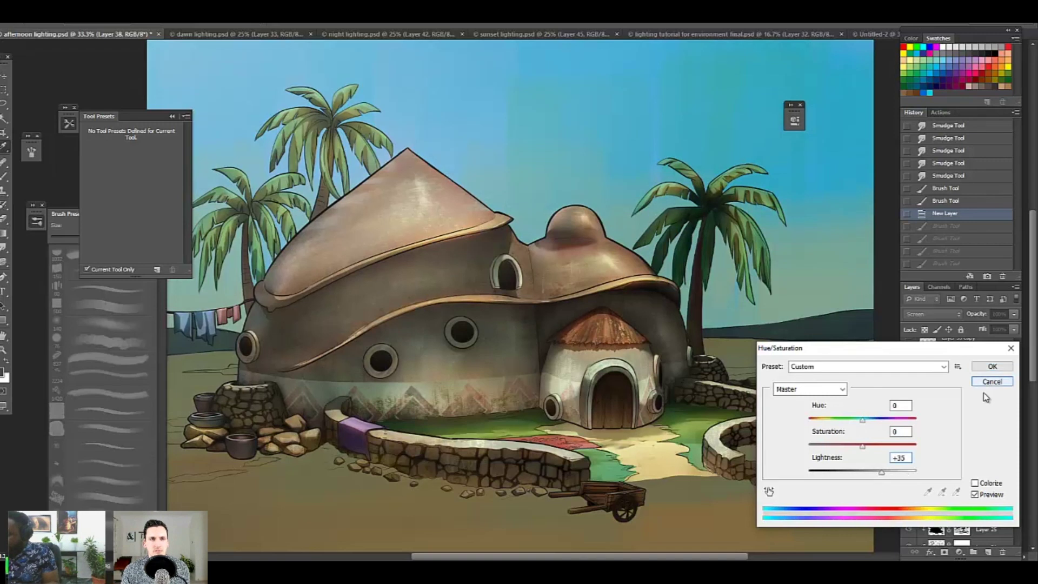
key("Escape")
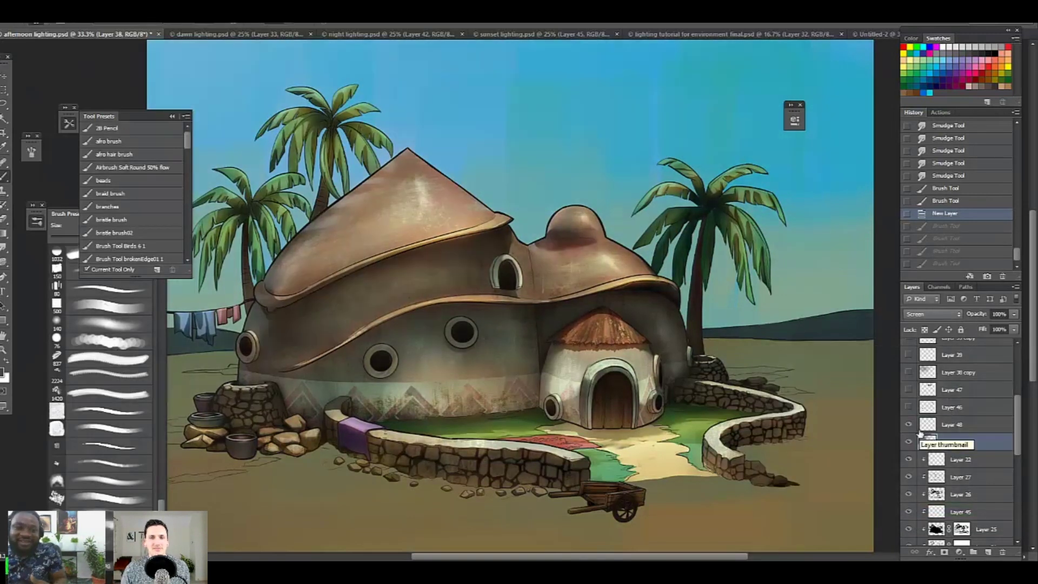
left_click(908, 441)
left_click(908, 441)
Step: Show Layer 46 with the red light-direction arrows and delete that layer
left_click_drag(1019, 430, 1022, 415)
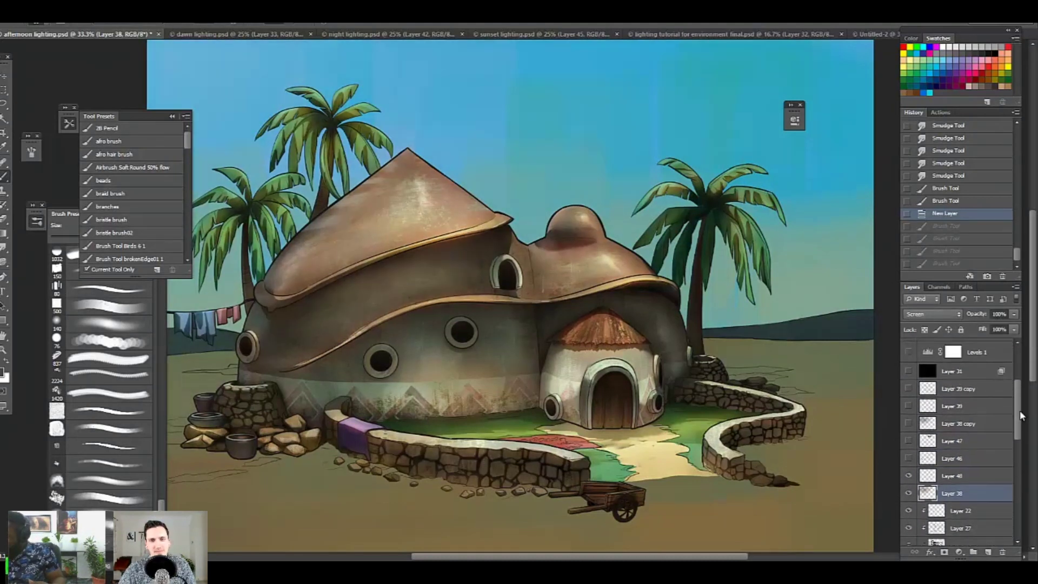
scroll(1020, 415, "down", 1)
left_click(909, 439)
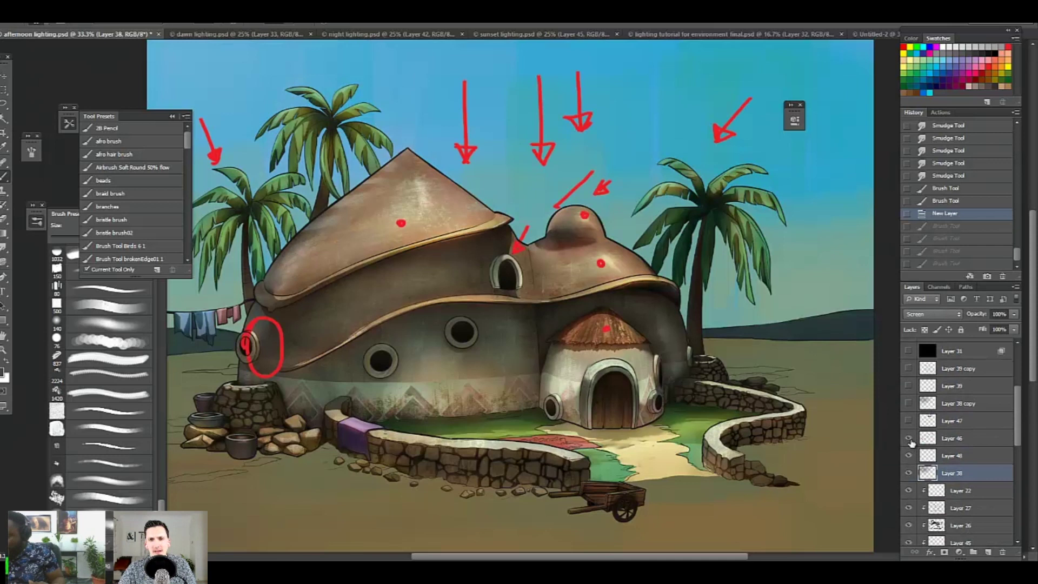
left_click(947, 442)
key("Delete")
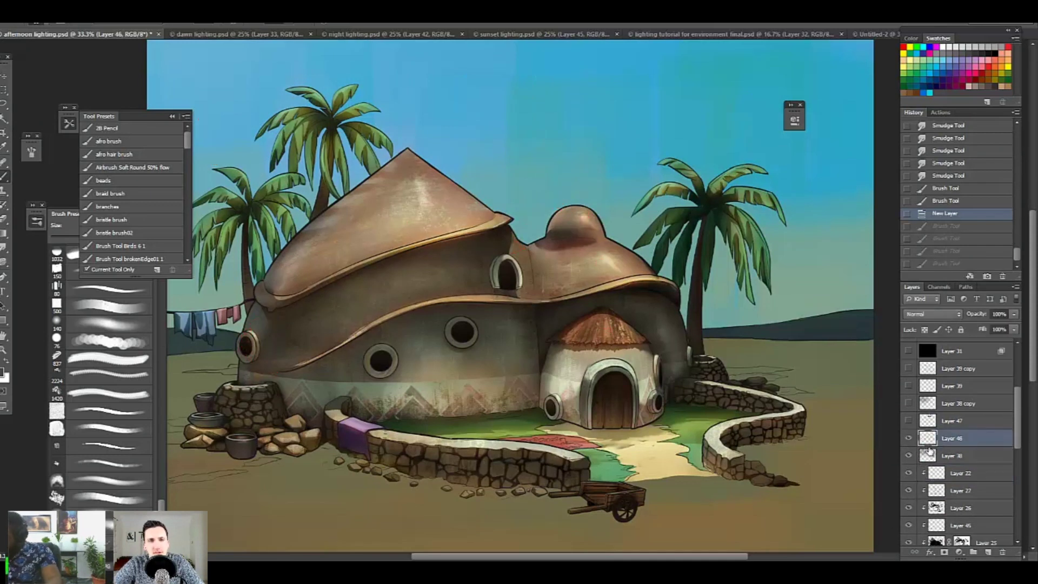
Step: Show Layer 47 with the cube and sphere light sketches and delete that layer
left_click(908, 420)
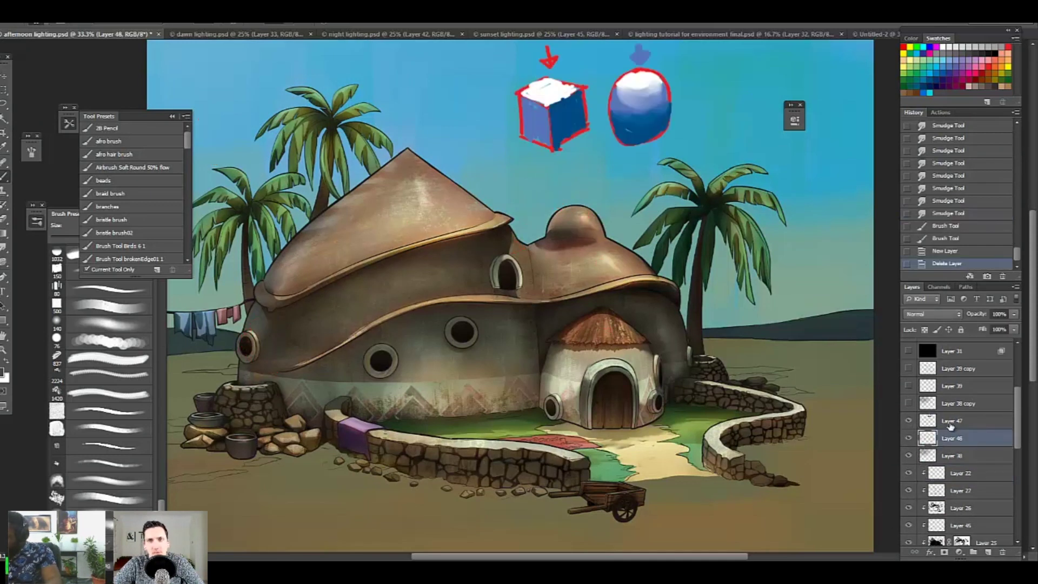
left_click(953, 425)
key("Delete")
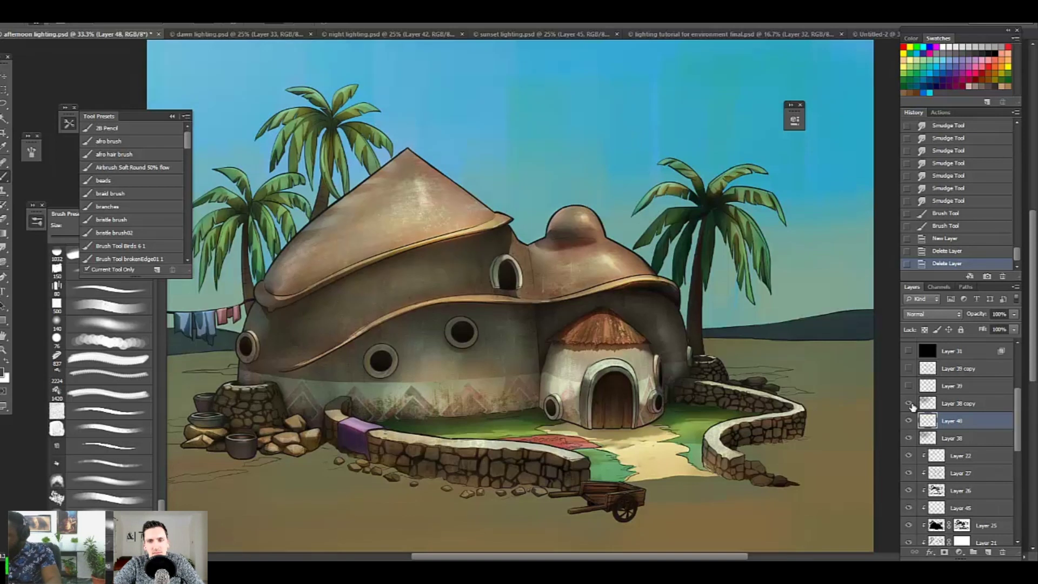
Step: Make Layer 38 copy visible, select it, and compare the painting with and without its Screen lighting
left_click(957, 404)
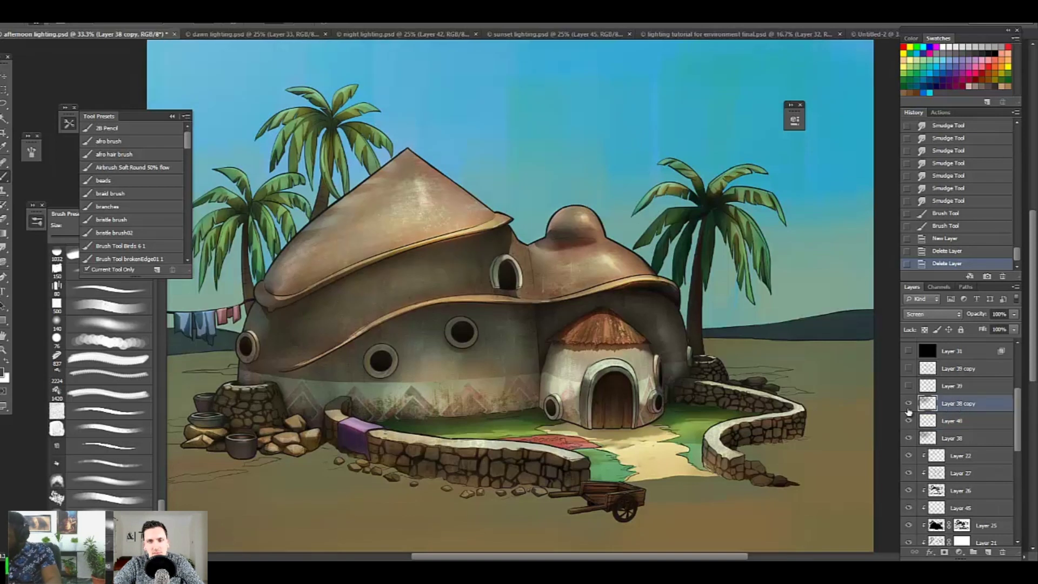
left_click(909, 404)
left_click(909, 405)
scroll(1021, 409, "up", 2)
left_click_drag(1019, 404, 1020, 403)
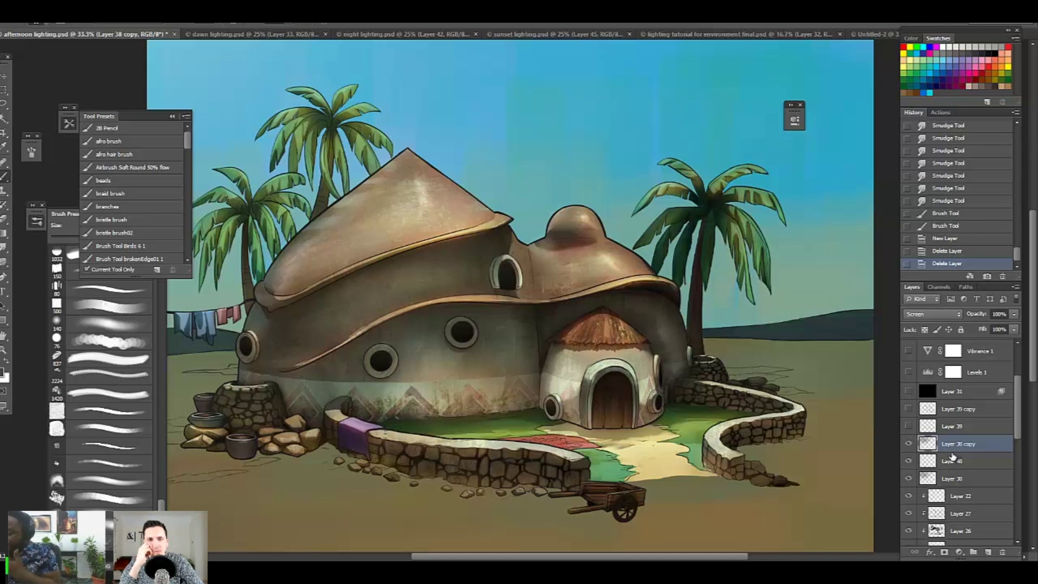
Step: Make Layer 39 and Layer 39 copy visible, comparing the painting with each one hidden and shown
left_click(909, 427)
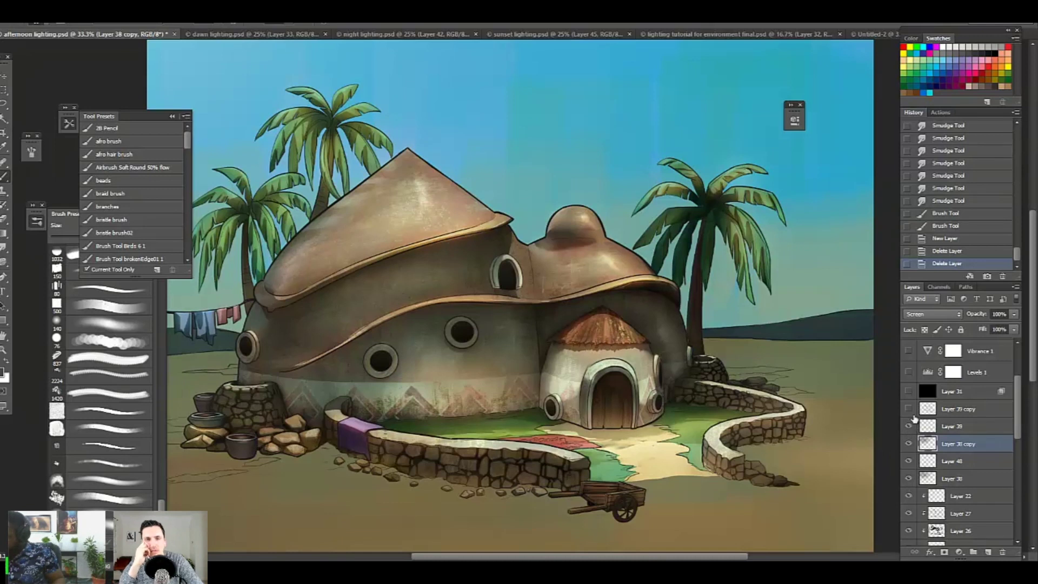
left_click(909, 427)
left_click(910, 427)
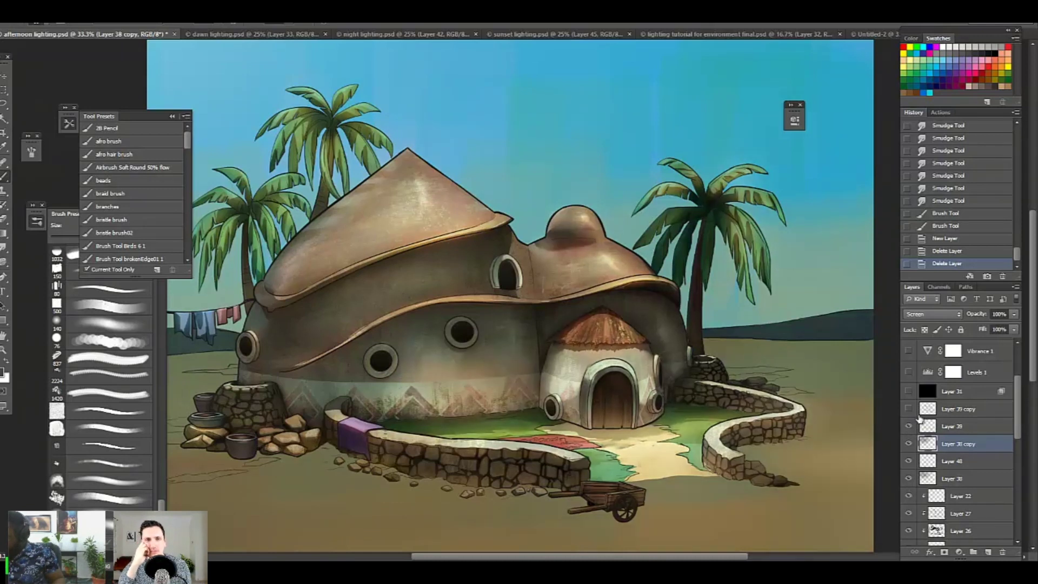
left_click(909, 409)
left_click(910, 412)
left_click(910, 412)
Step: Make Layer 31 visible, select it, and set its opacity to 100%
left_click(911, 392)
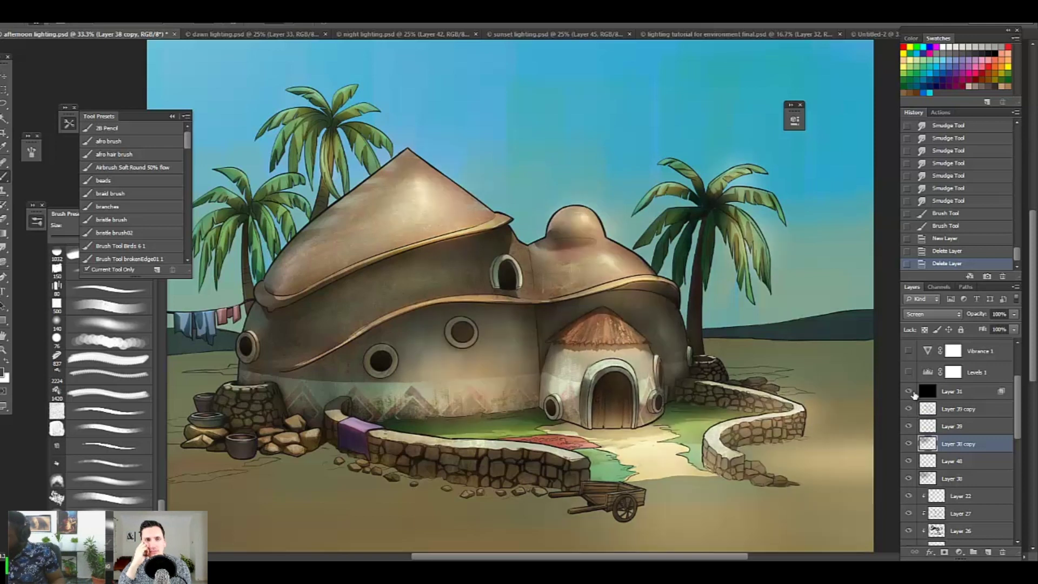
left_click(963, 393)
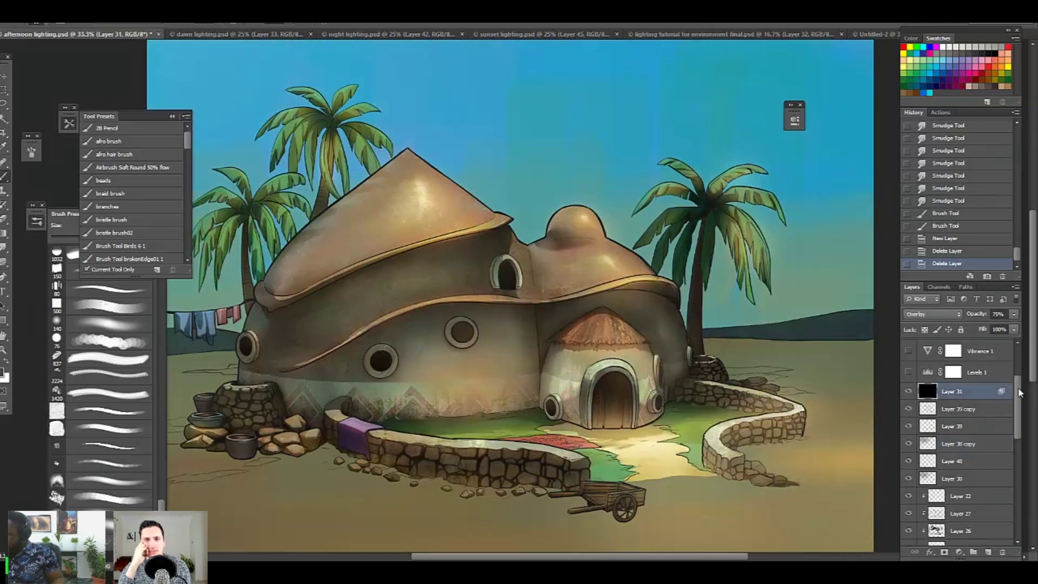
scroll(1018, 393, "up", 3)
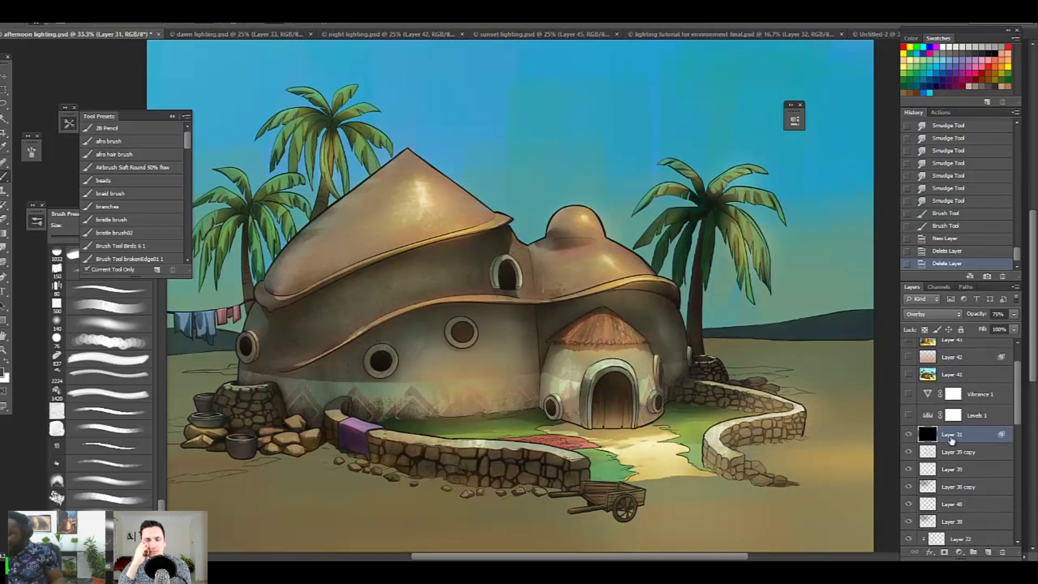
left_click(1013, 316)
left_click_drag(1001, 331, 1016, 326)
Step: Set Layer 31's blend mode to Normal and view the whole painting
left_click(947, 314)
left_click(945, 315)
left_click(944, 315)
left_click(945, 314)
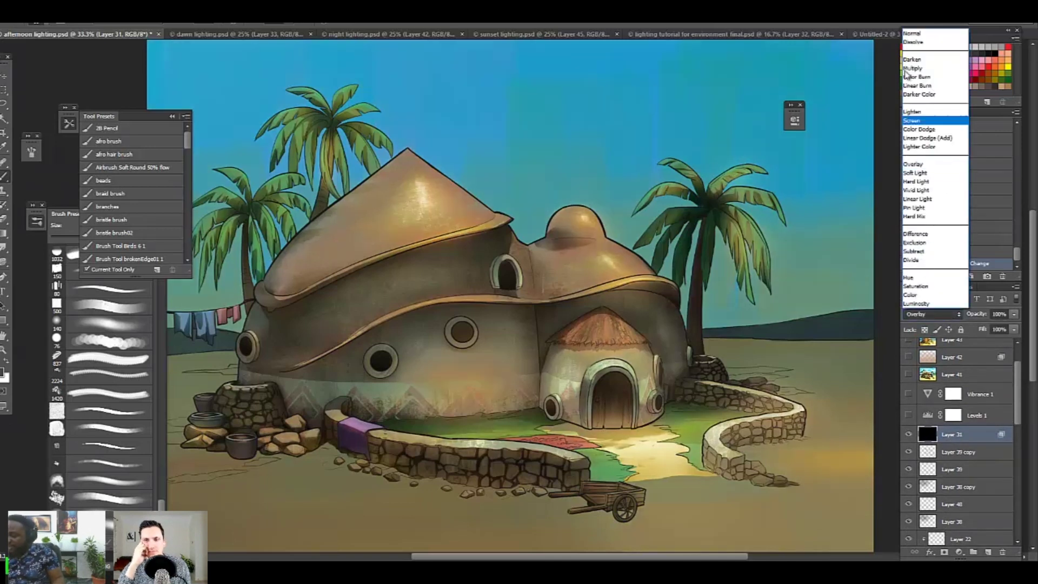
left_click(921, 37)
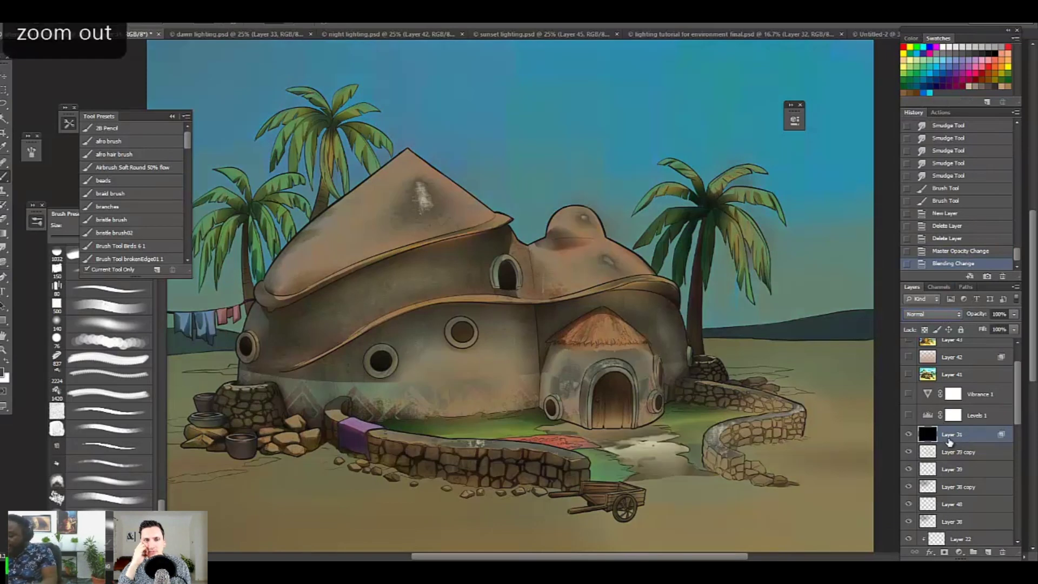
left_click(897, 460)
key("ctrl+minus")
key("ctrl+minus")
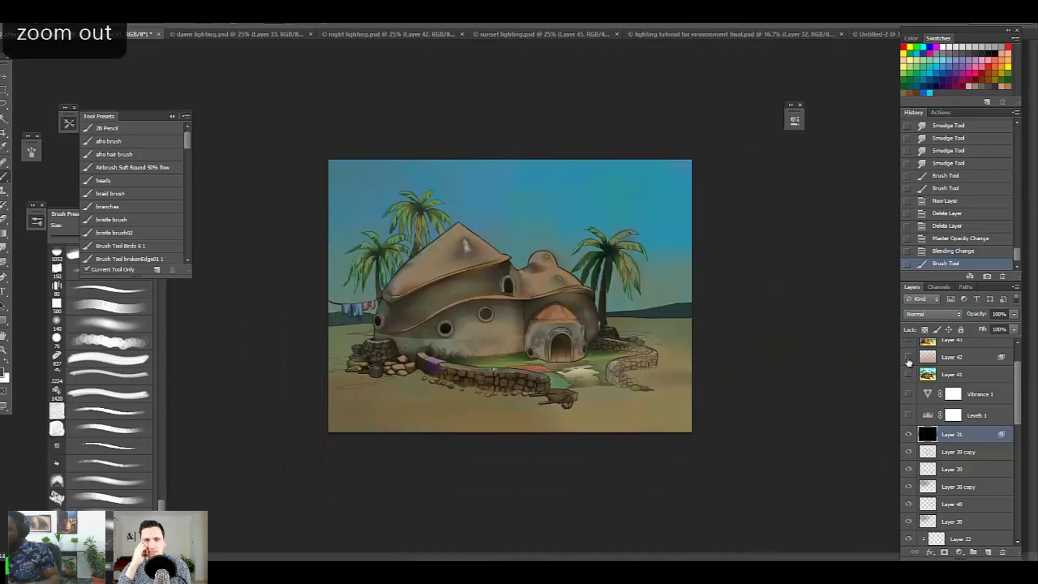
Step: With Layer 31 hidden, add a black-filled layer above it in Overlay mode and compare the painting with and without it
left_click(988, 552)
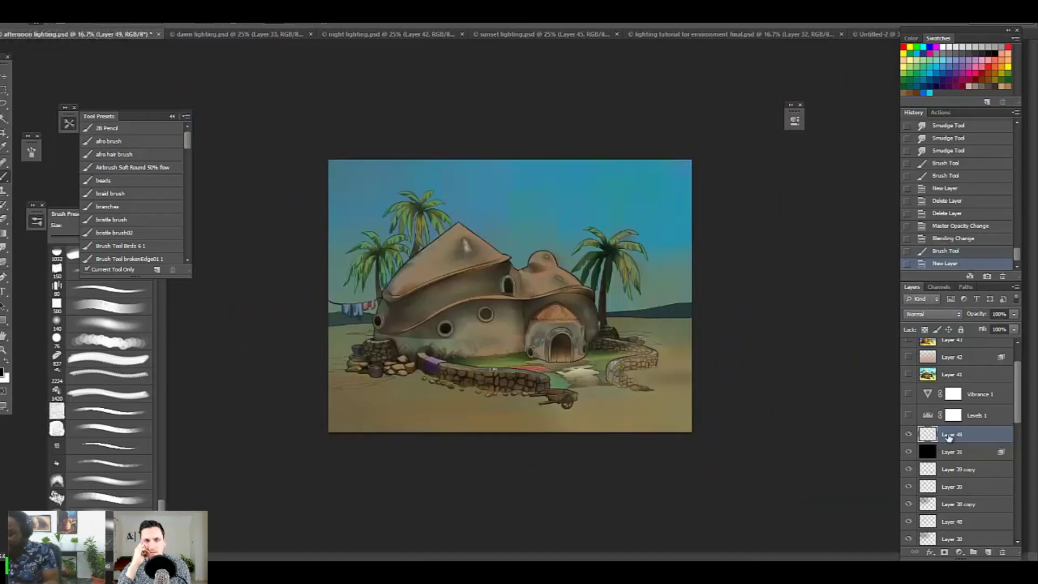
key("alt+BackSpace")
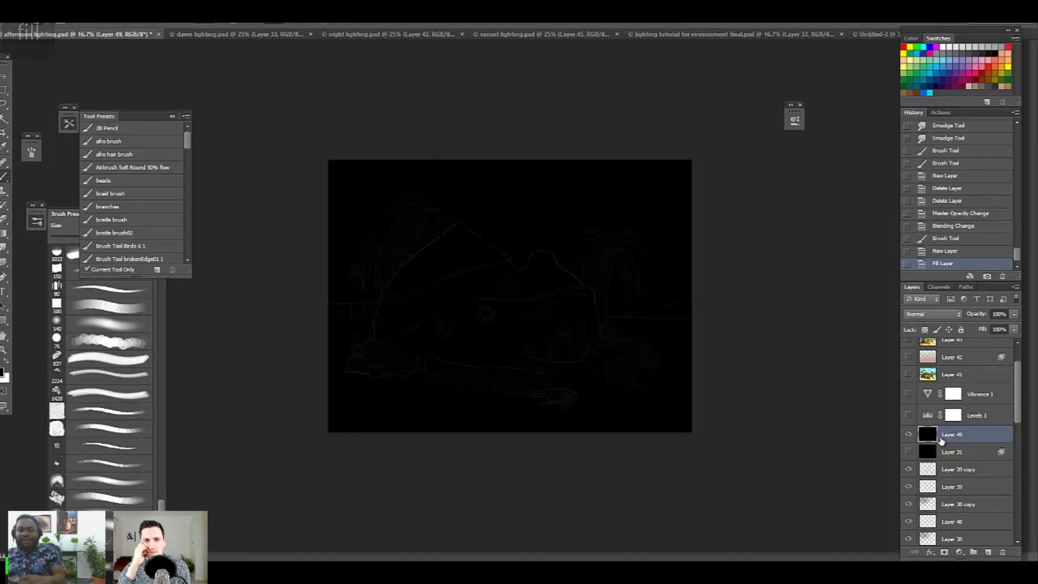
left_click(946, 317)
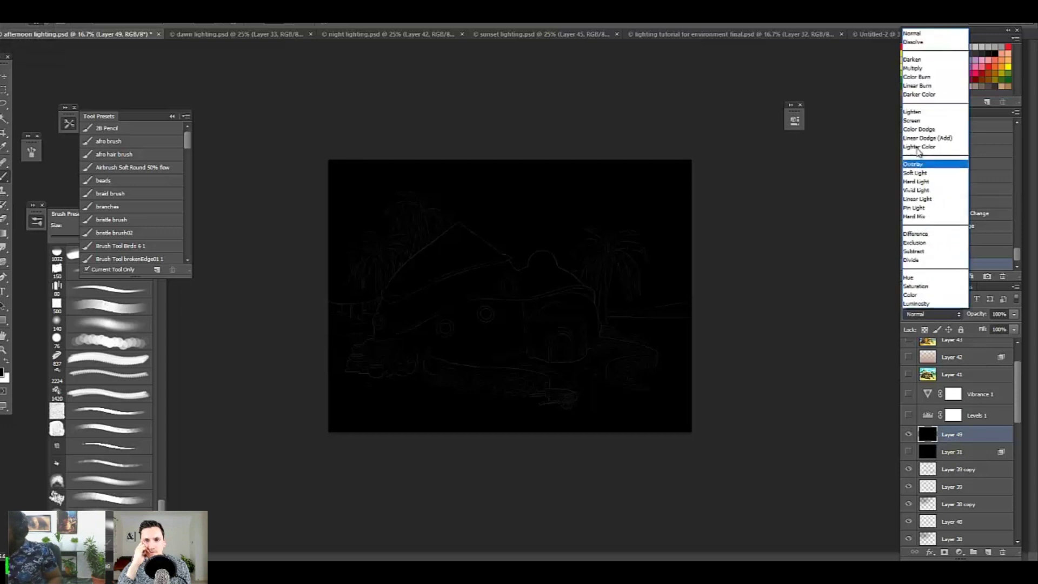
left_click(931, 174)
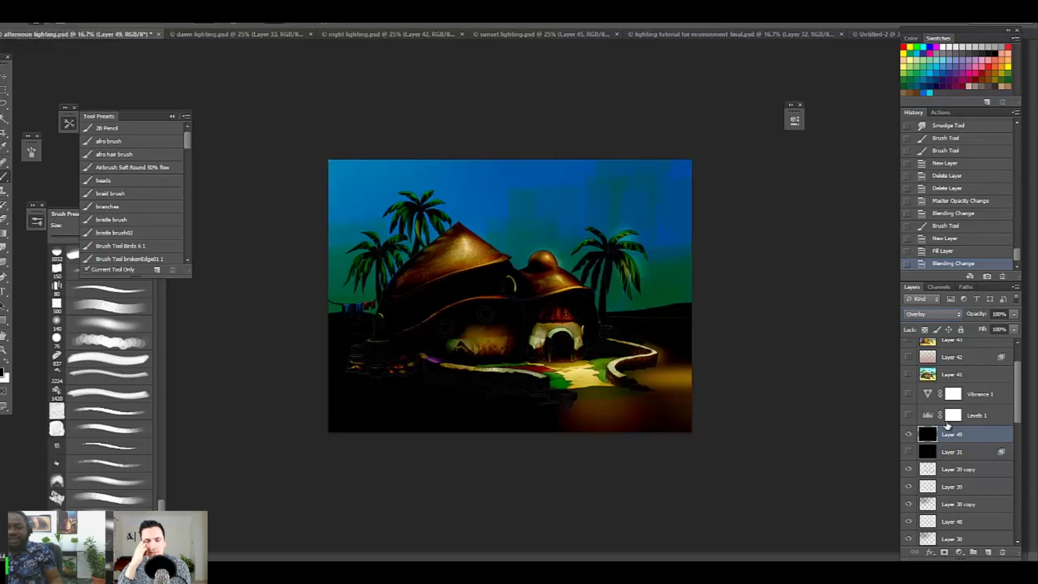
left_click(909, 434)
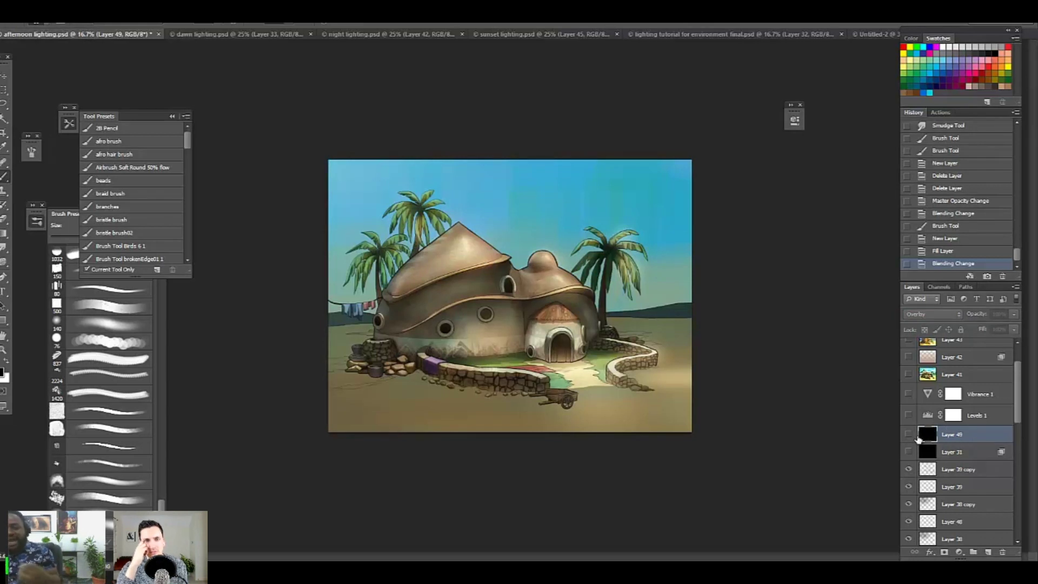
left_click(909, 435)
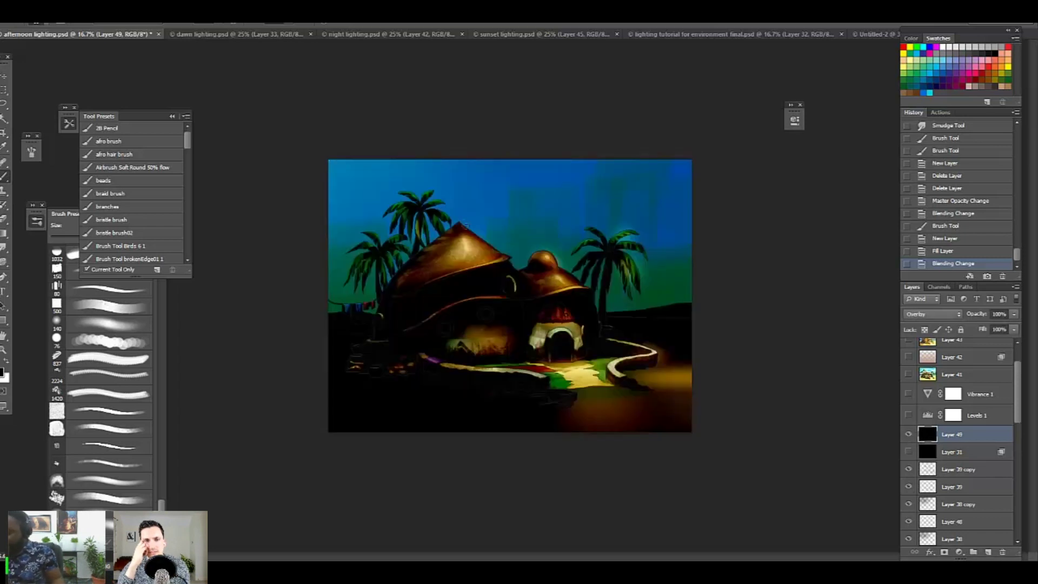
Step: Circle the brightly lit parts of the hut's roofs in red on a new layer, and delete that layer
left_click(988, 552)
mouse_move(429, 278)
left_mouse_down()
mouse_move(476, 216)
mouse_move(511, 254)
left_mouse_up()
left_click(992, 64)
key("ctrl+z")
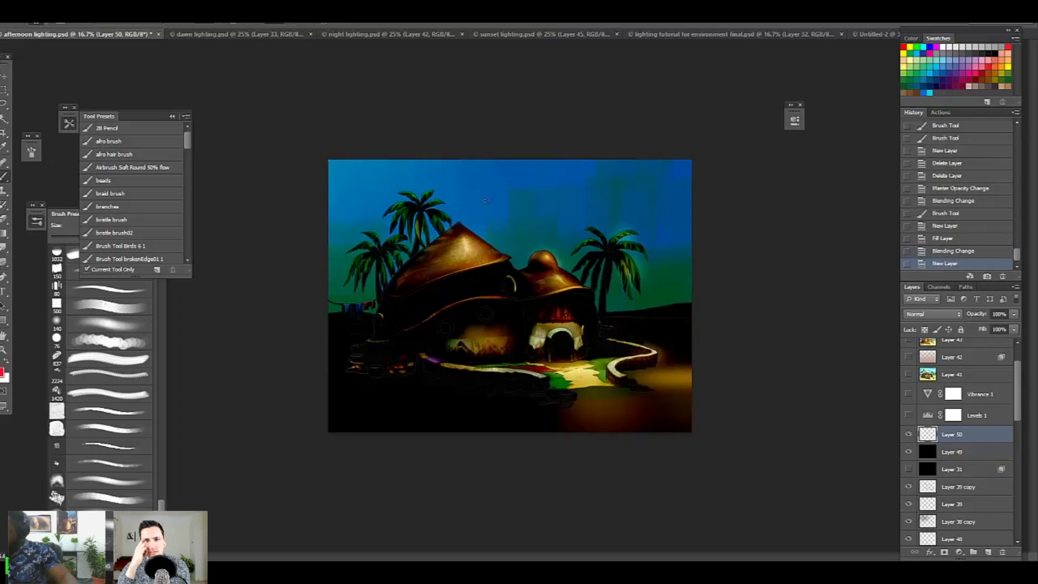
mouse_move(474, 218)
left_mouse_down()
mouse_move(448, 232)
mouse_move(478, 217)
left_mouse_up()
mouse_move(552, 243)
left_mouse_down()
mouse_move(583, 278)
mouse_move(573, 294)
left_mouse_up()
left_click(909, 434)
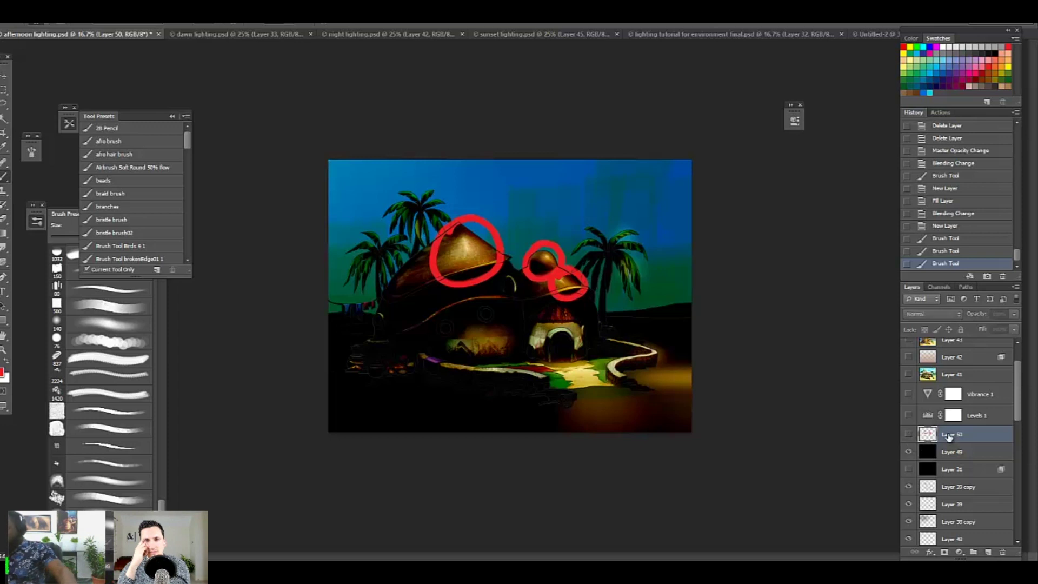
key("Delete")
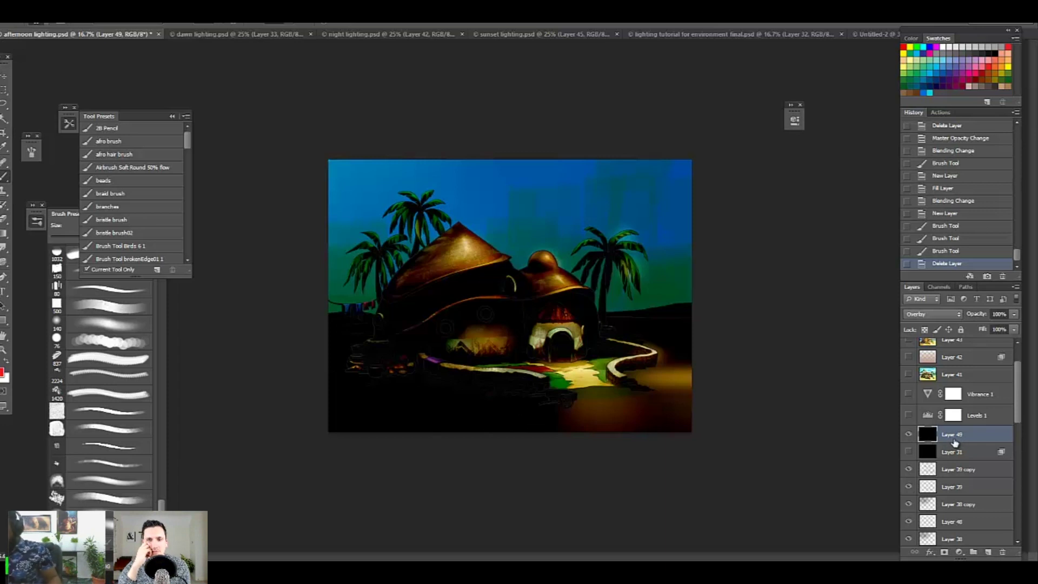
Step: Open the blending options of Layer 49 and move the dialog clear of the painting
right_click(928, 438)
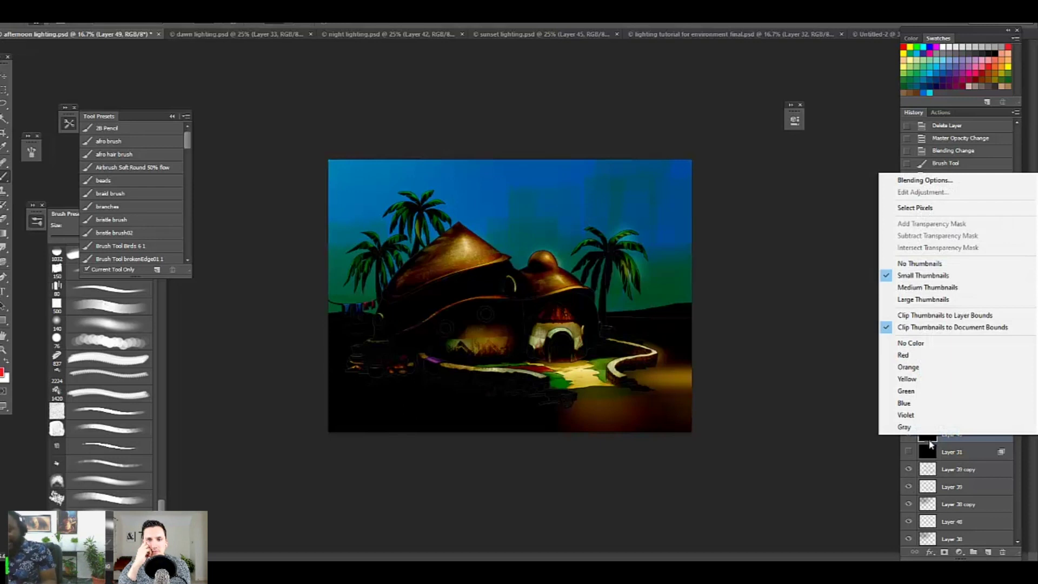
left_click(924, 180)
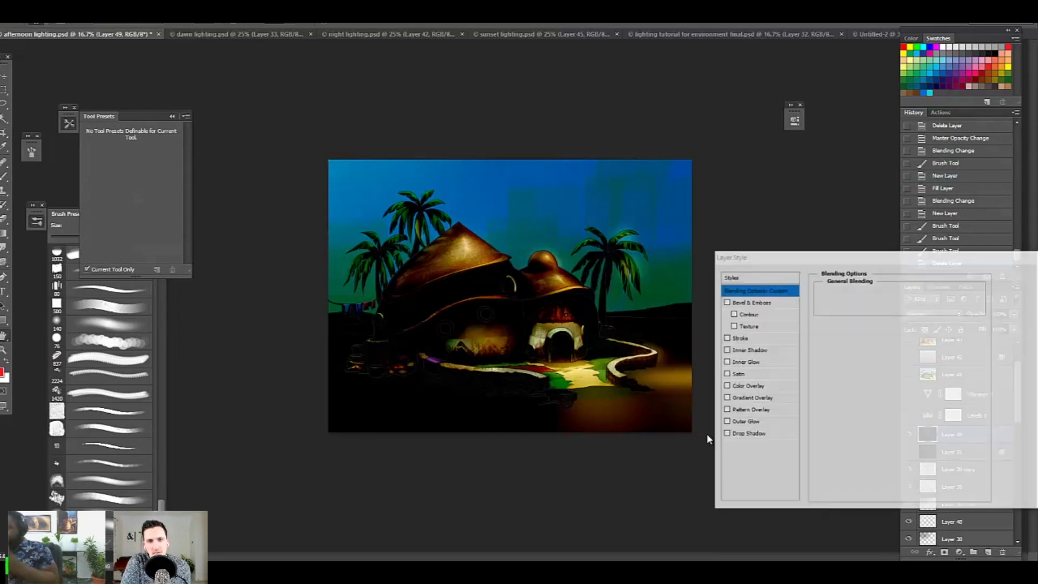
left_click_drag(781, 265, 563, 120)
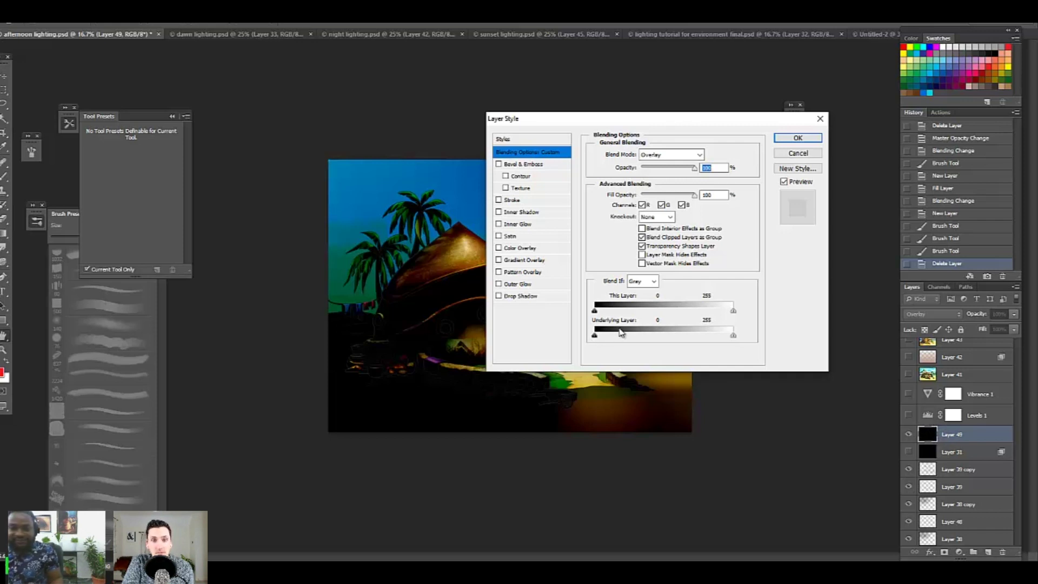
left_click_drag(645, 120, 658, 157)
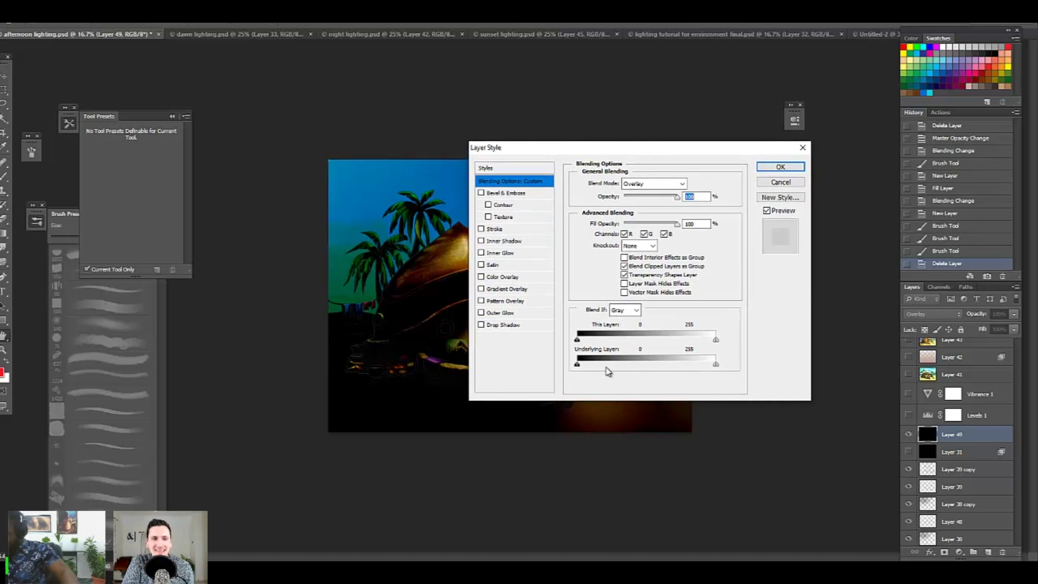
left_click_drag(644, 153, 835, 90)
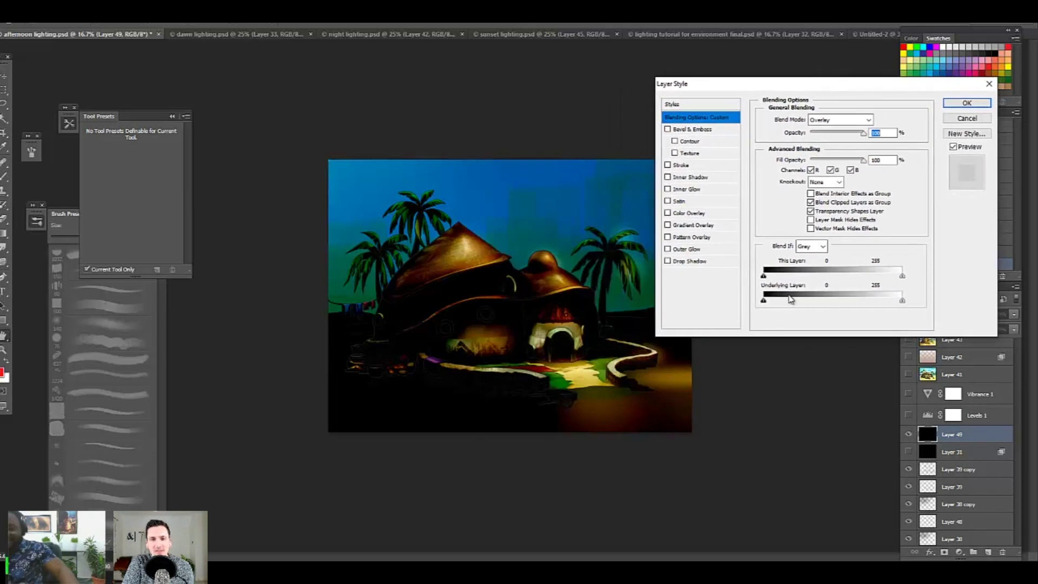
mouse_move(783, 86)
left_mouse_down()
mouse_move(798, 87)
mouse_move(782, 84)
left_mouse_up()
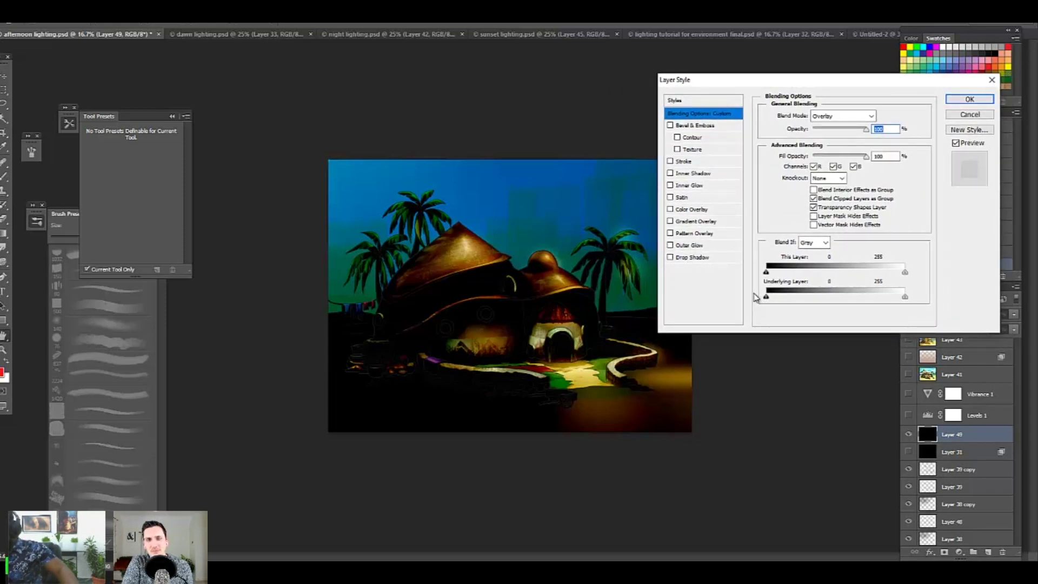
Step: Try an Underlying Layer black point of 139 in Blend If, and apply a split black point of 83 / 255 to Layer 49
left_click_drag(767, 297, 841, 314)
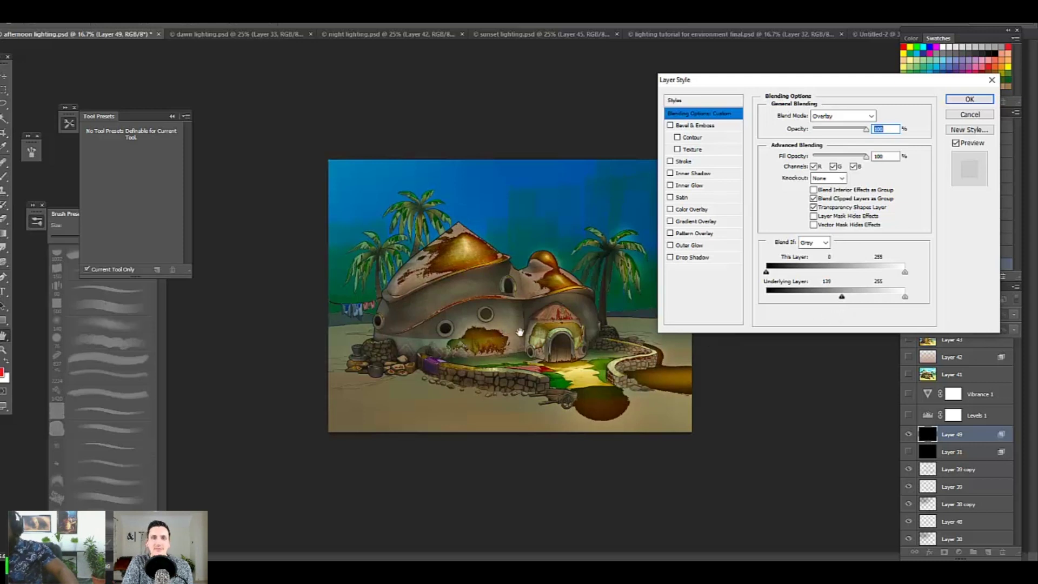
left_click_drag(843, 300, 843, 300)
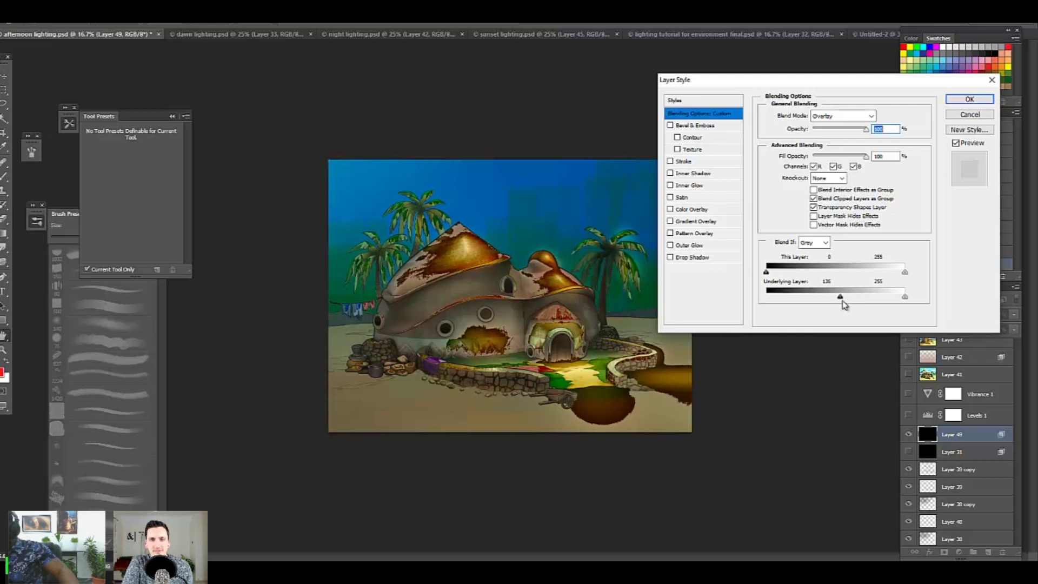
left_click_drag(840, 298, 931, 308)
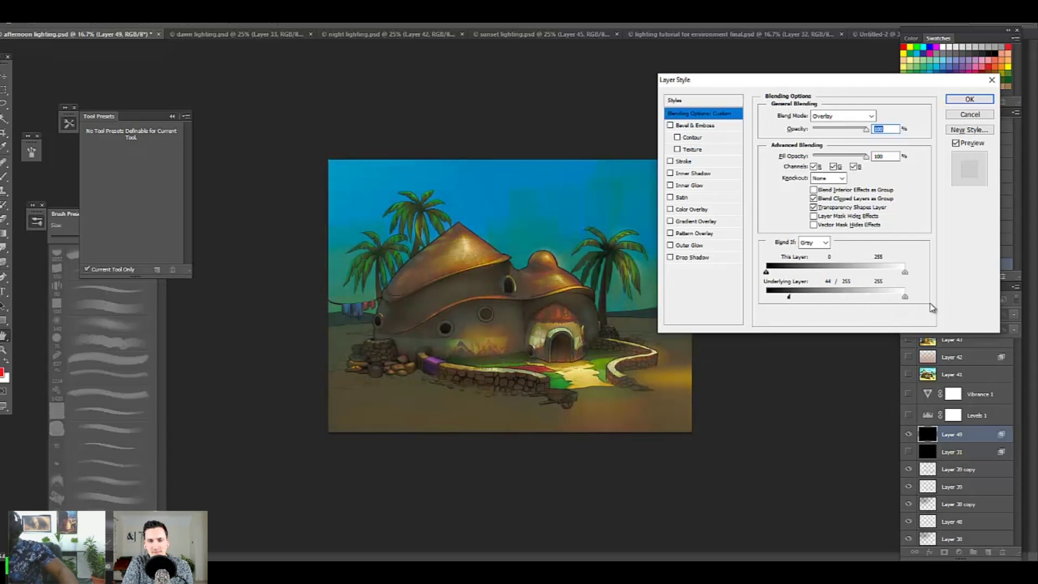
left_click_drag(788, 297, 810, 306)
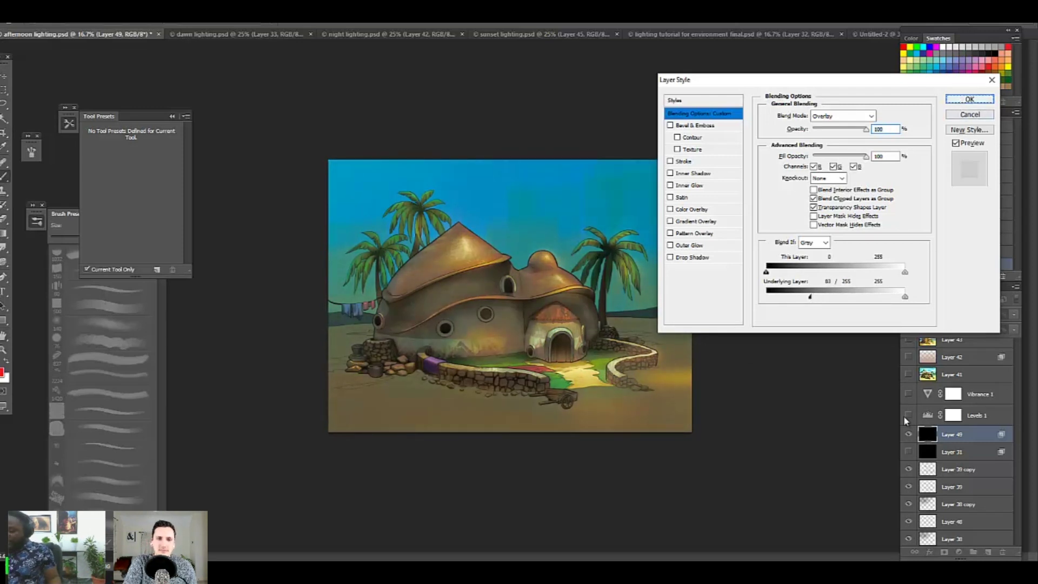
key("Return")
Step: Compare the painting with Layer 49 hidden and shown
left_click(908, 434)
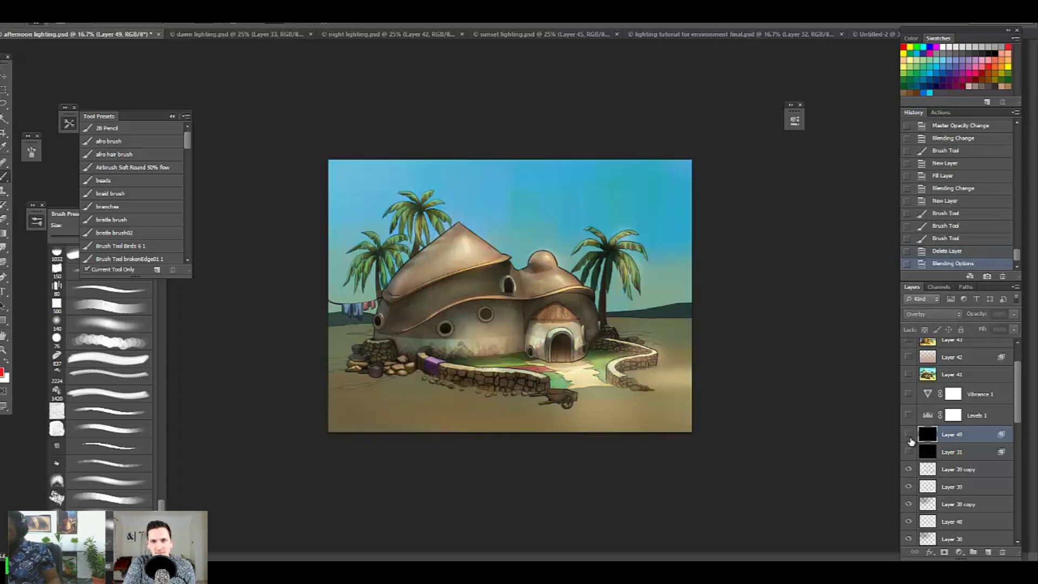
left_click(910, 437)
left_click(910, 437)
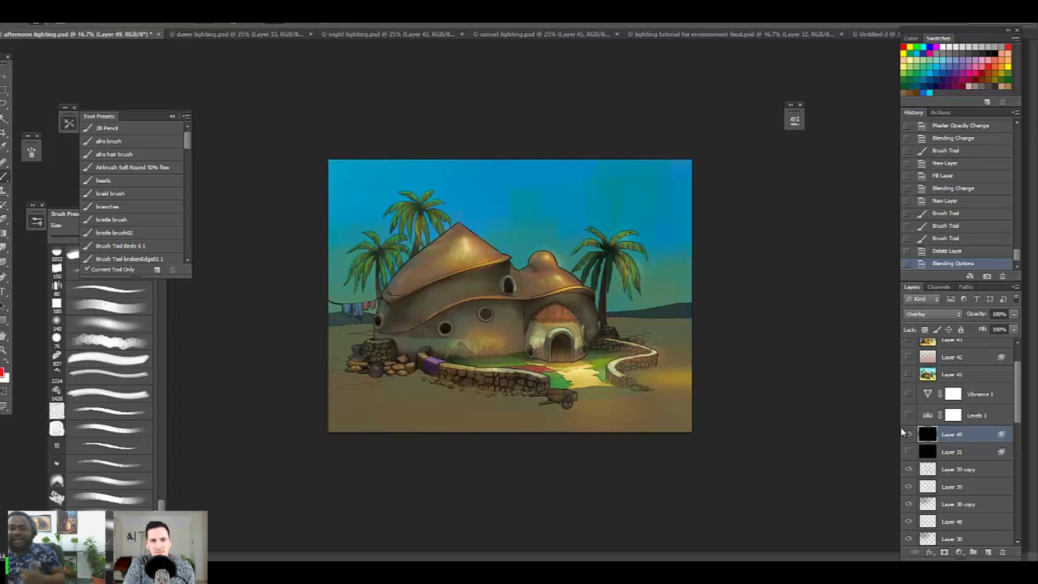
left_click(908, 435)
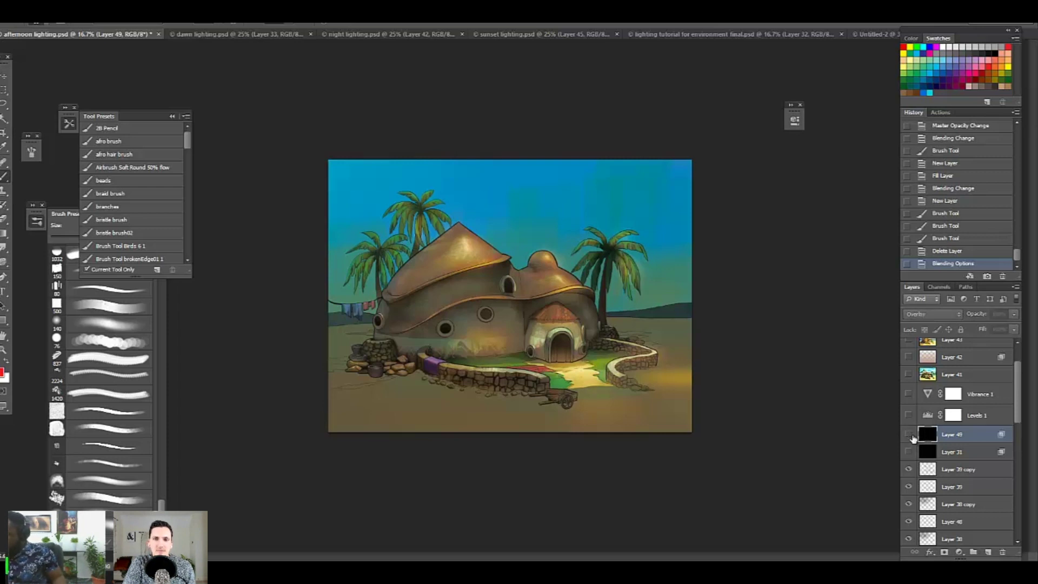
left_click(909, 435)
left_click(908, 435)
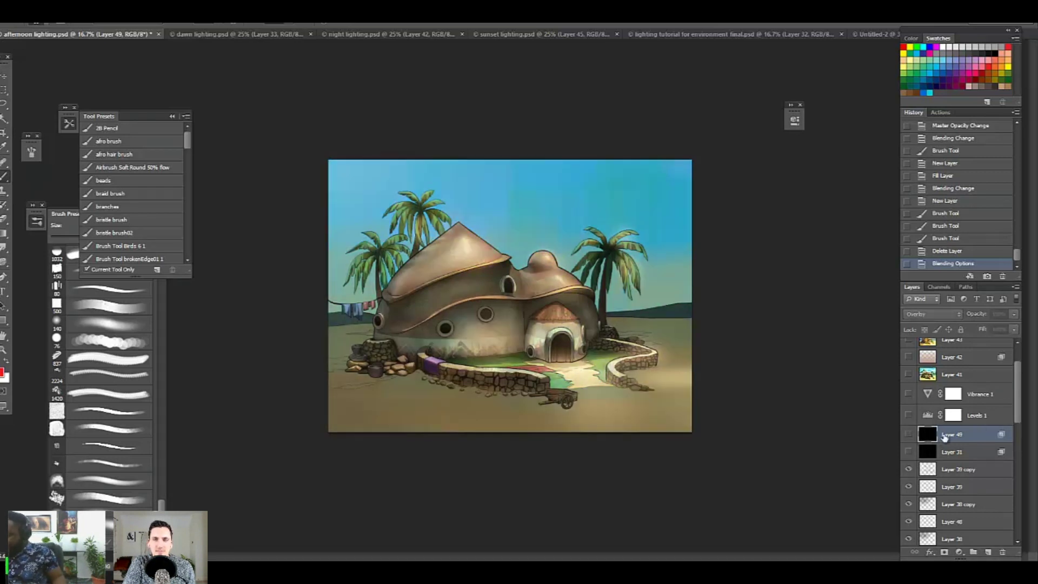
Step: Show Layer 49 and try full-range Underlying Layer sliders and a 0 / 255 split white point in its Blend If, discarding the changes
left_click(909, 435)
right_click(927, 436)
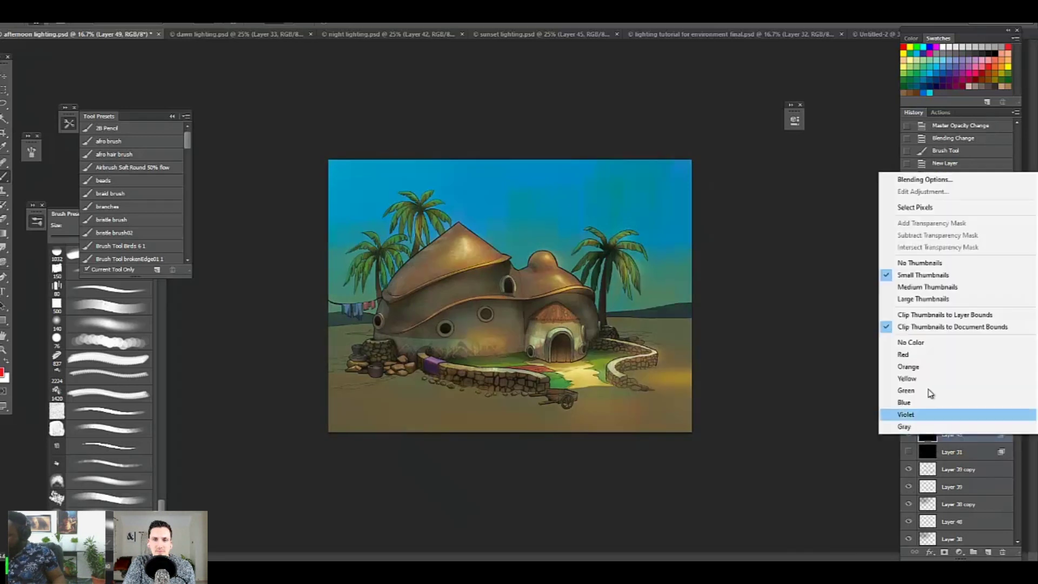
left_click(916, 182)
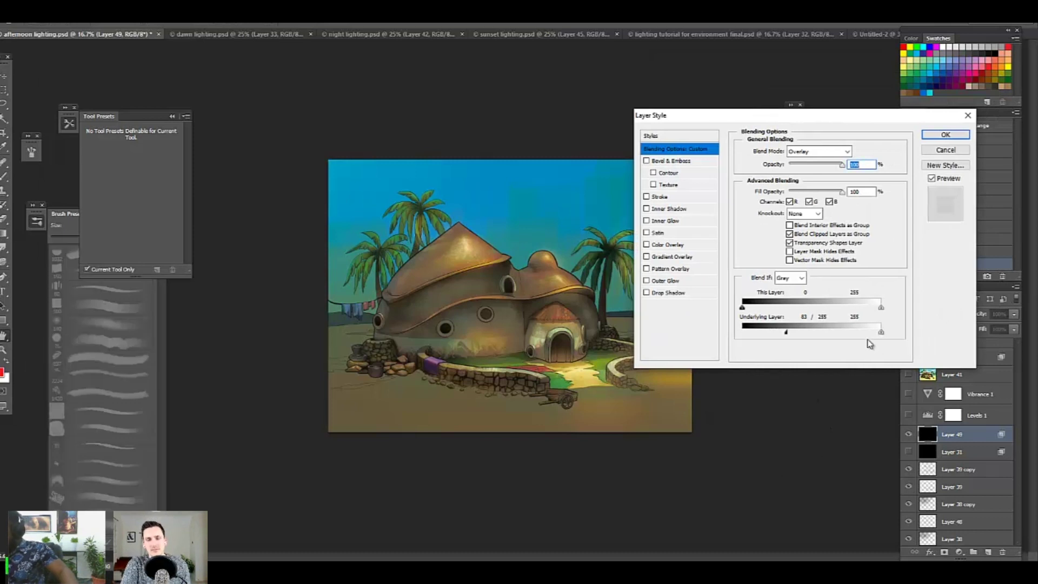
left_click_drag(881, 332, 734, 347)
left_click_drag(887, 336, 895, 337)
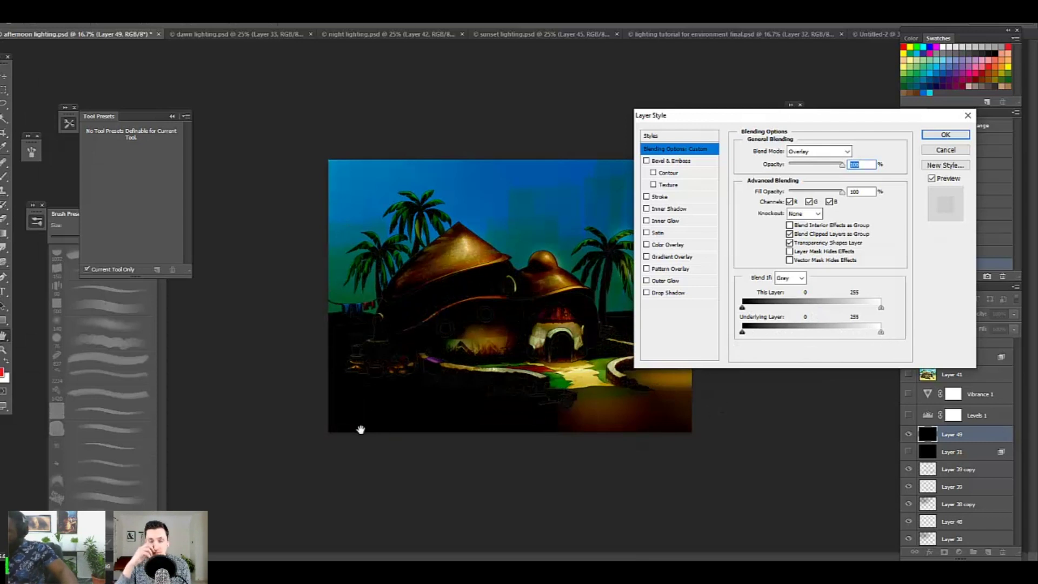
left_click_drag(881, 333, 923, 336)
left_click_drag(781, 335, 728, 331)
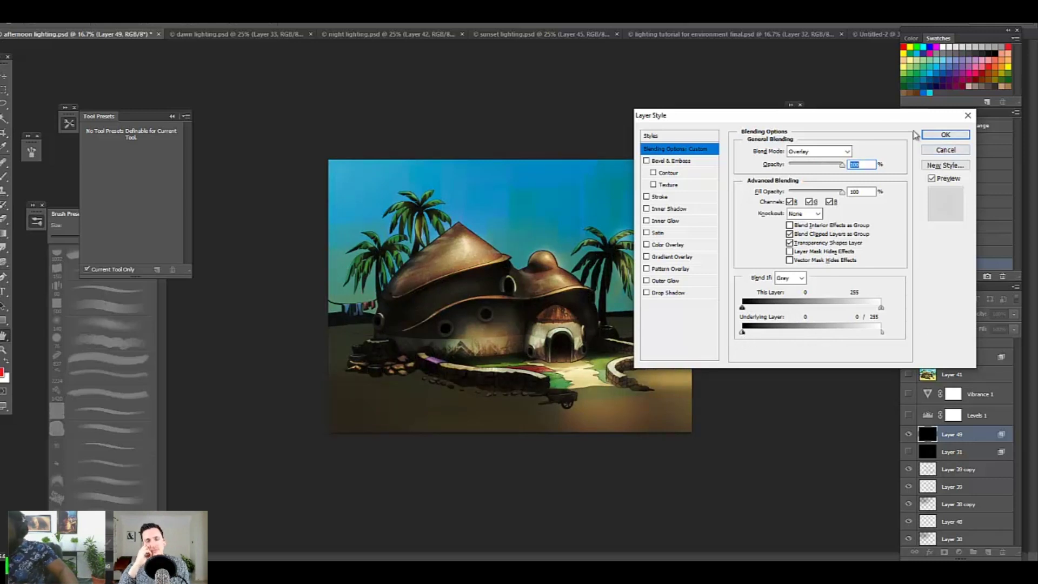
left_click_drag(849, 113, 824, 182)
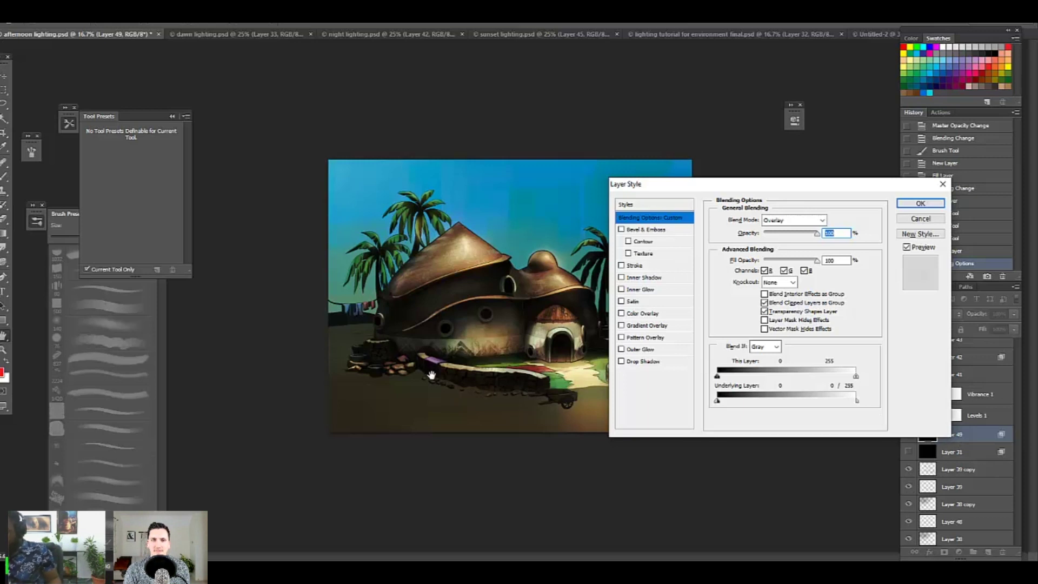
left_click(918, 220)
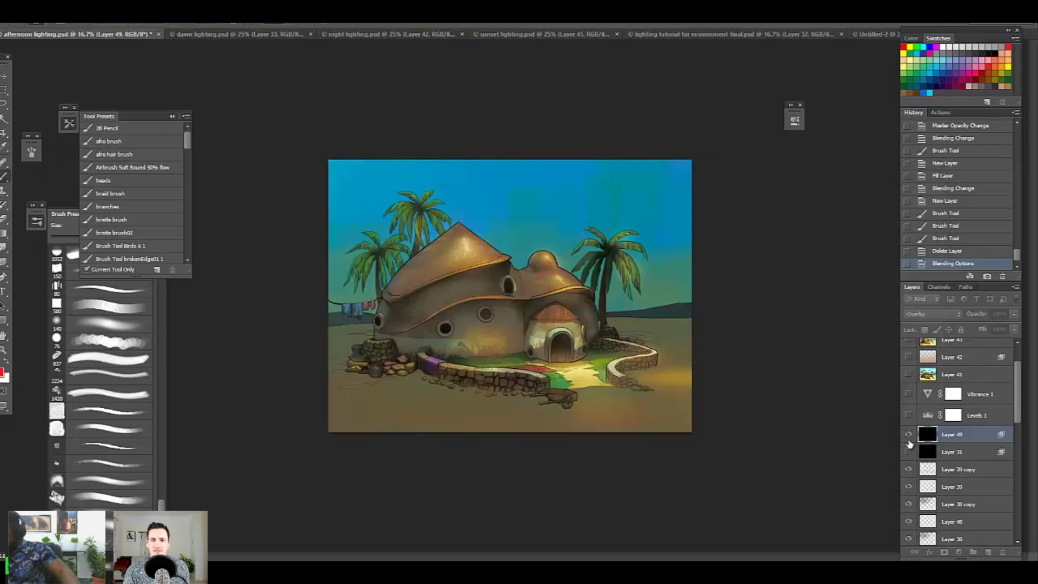
Step: Compare the painting with Layer 49 and the black Layer 31 switched on and off, and delete Layer 31
left_click(912, 438)
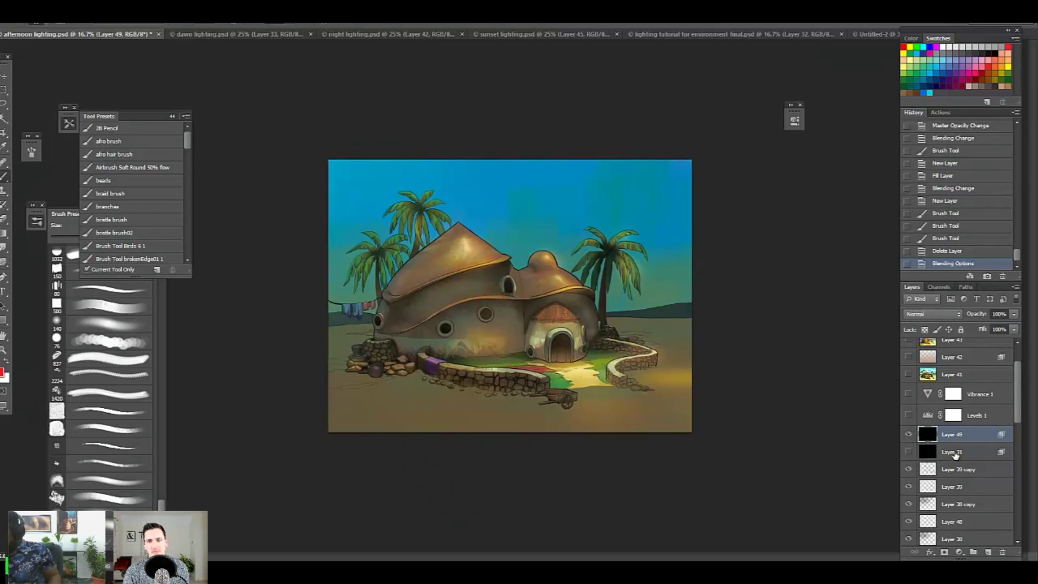
left_click(953, 454)
left_click(909, 452)
left_click(909, 434)
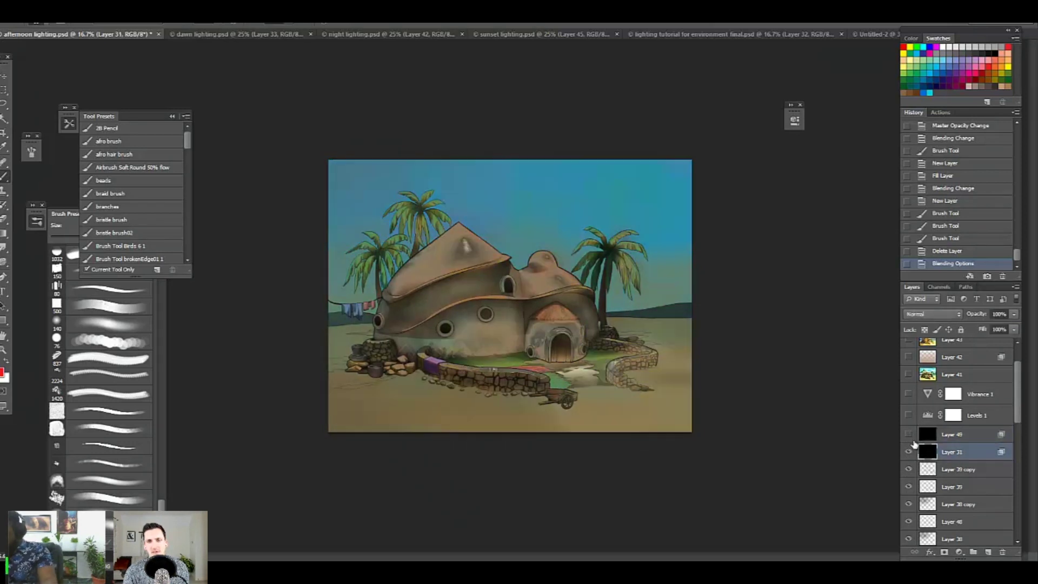
key("Delete")
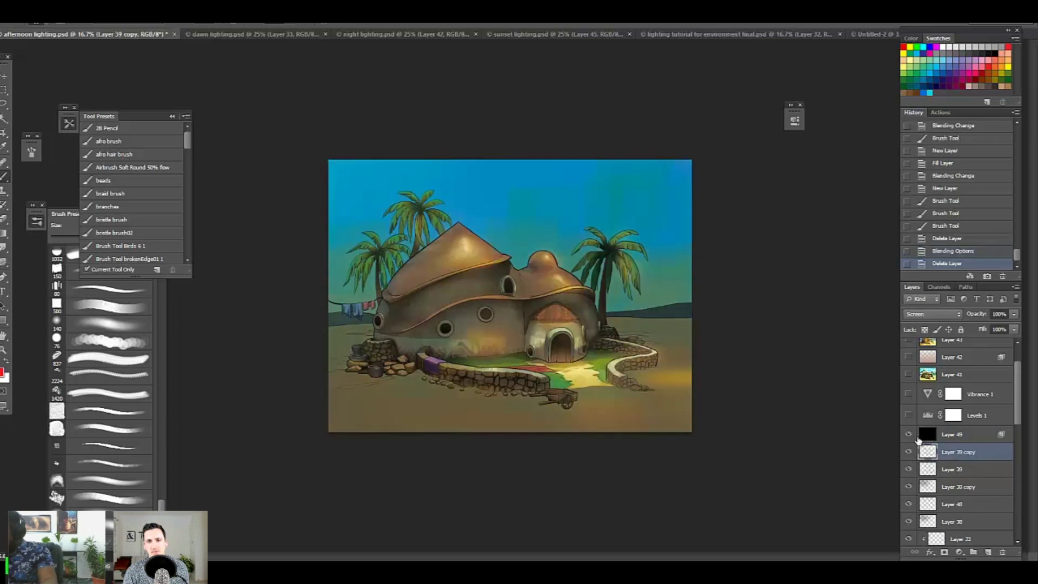
Step: Show the Levels 1 adjustment layer and compare the painting with it hidden and shown
left_click(909, 416)
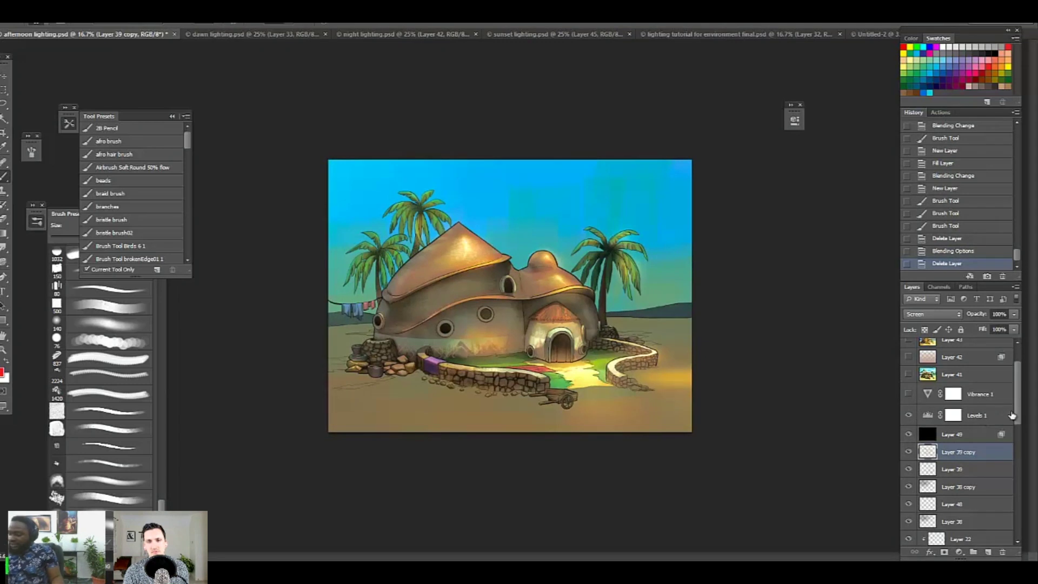
scroll(1020, 417, "down", 1)
left_click(976, 410)
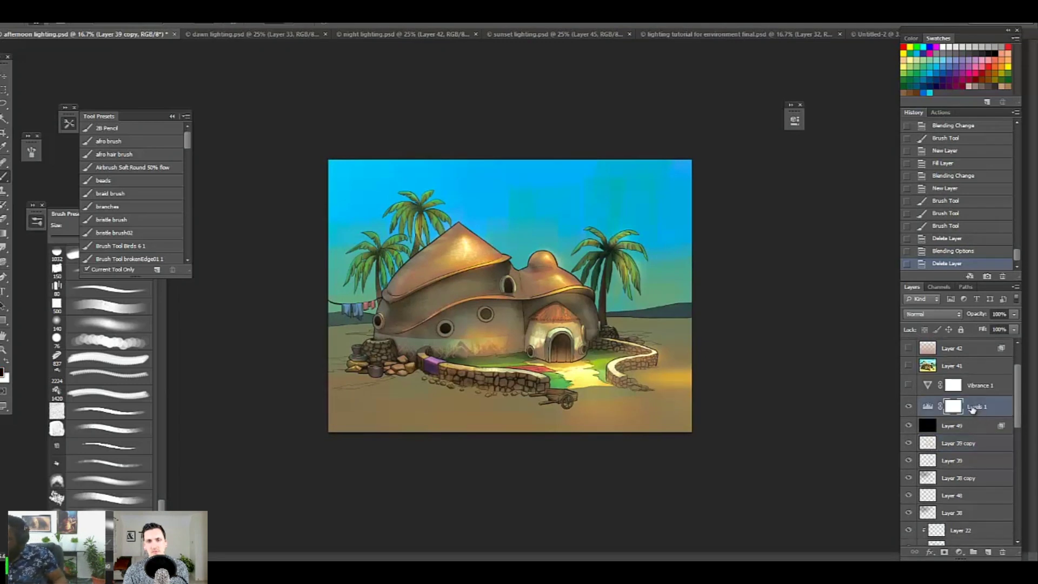
left_click(909, 409)
left_click(911, 410)
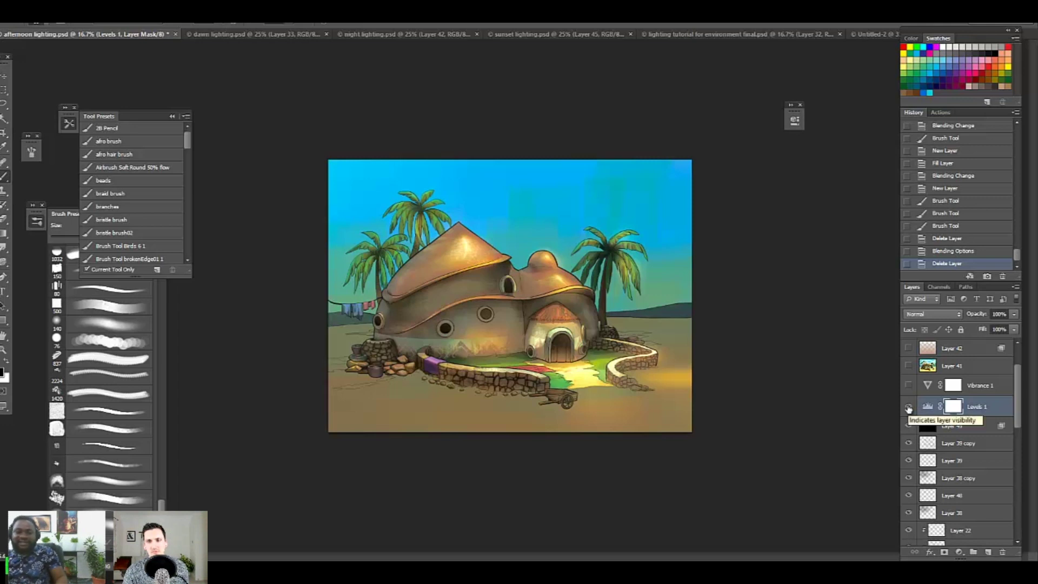
left_click(909, 407)
left_click(908, 407)
Step: Add a second Levels adjustment layer above Levels 1, and delete both Levels layers
left_click(960, 552)
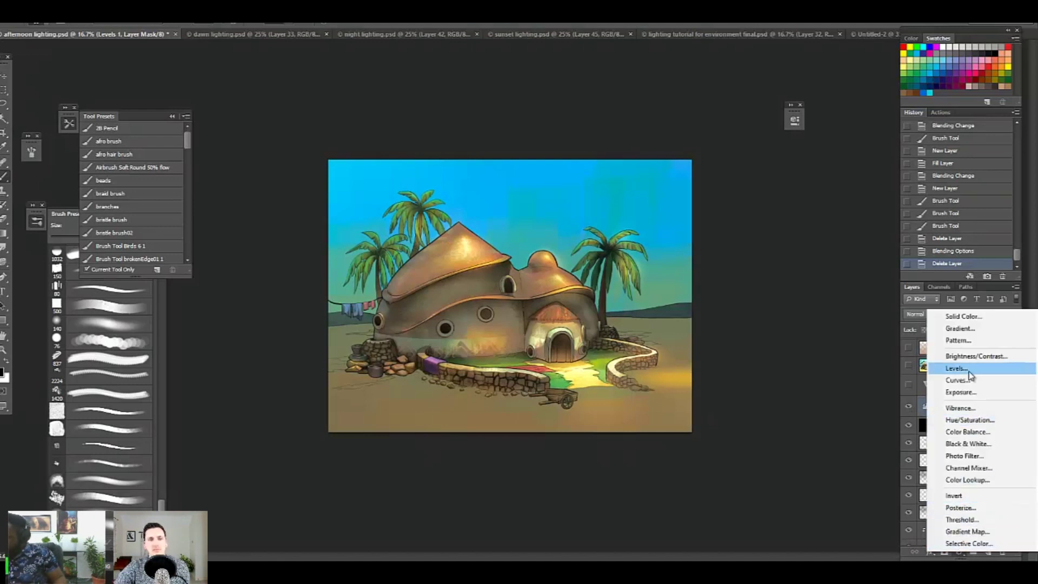
left_click(958, 368)
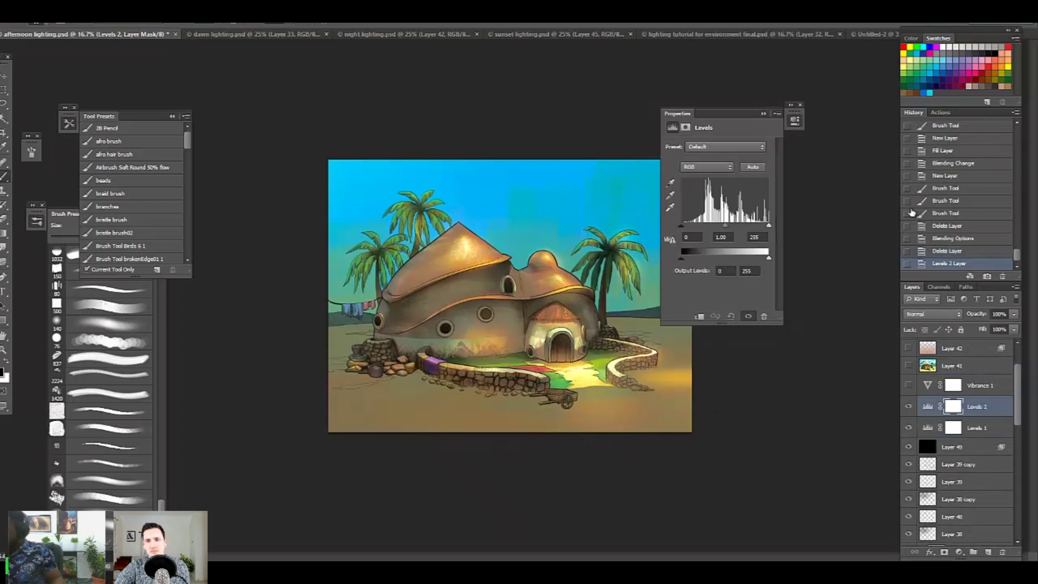
left_click(763, 113)
left_click(970, 415)
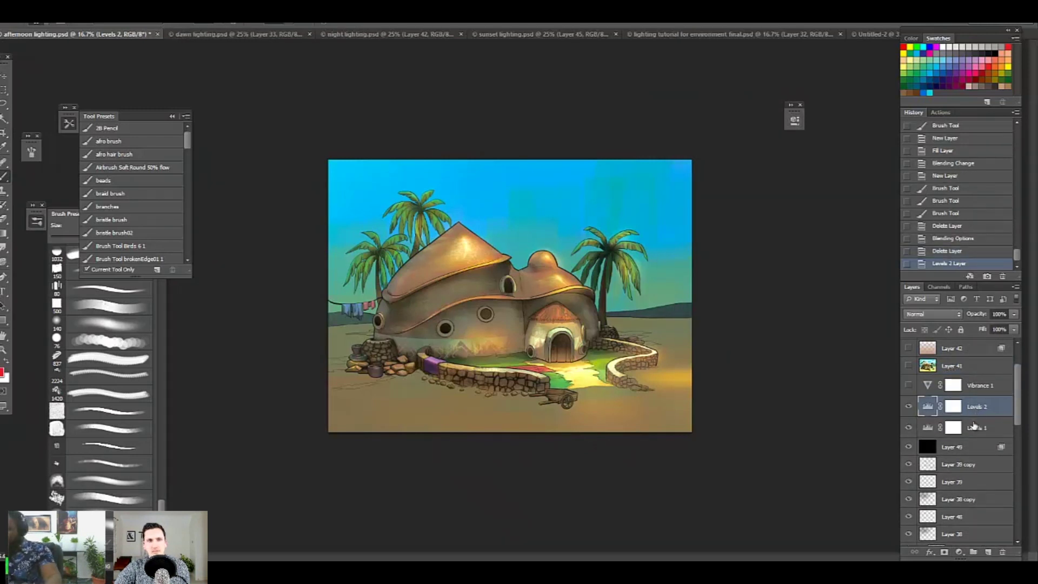
key("Delete")
key("Delete")
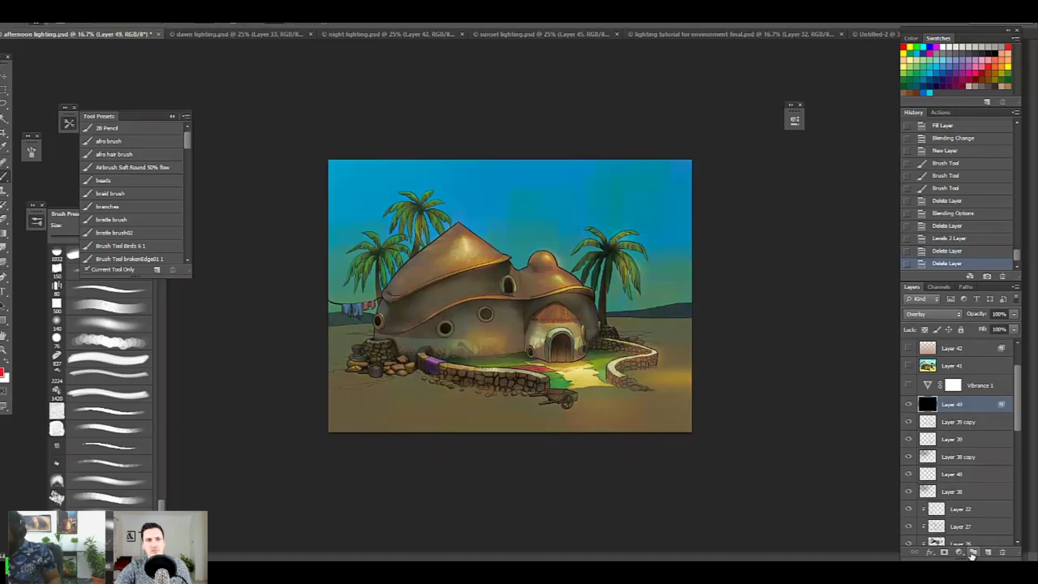
Step: Add a Levels adjustment layer above Layer 49 and lower its white input level to 179
left_click(959, 552)
left_click(958, 380)
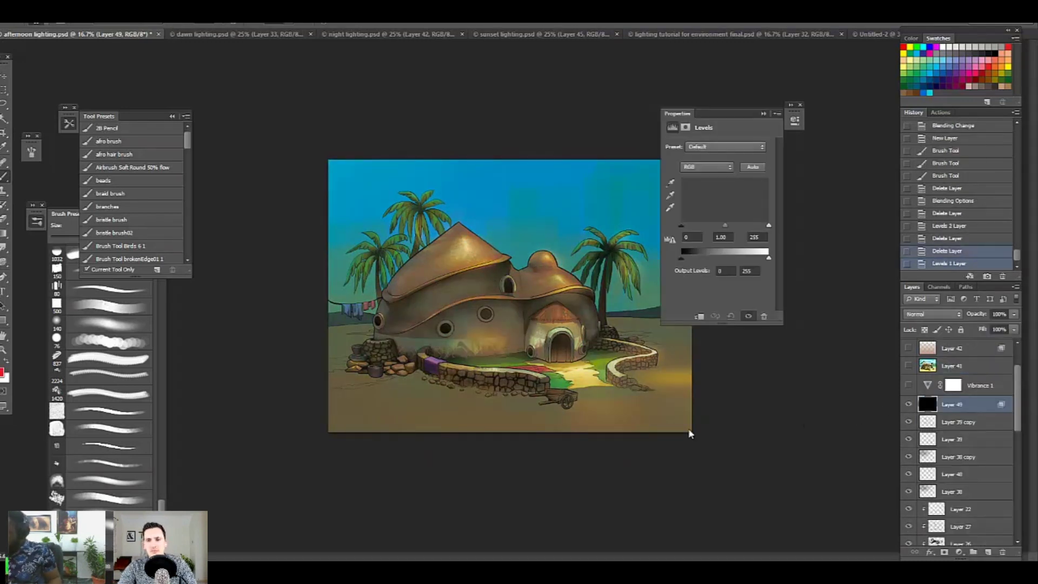
left_click_drag(684, 261, 651, 264)
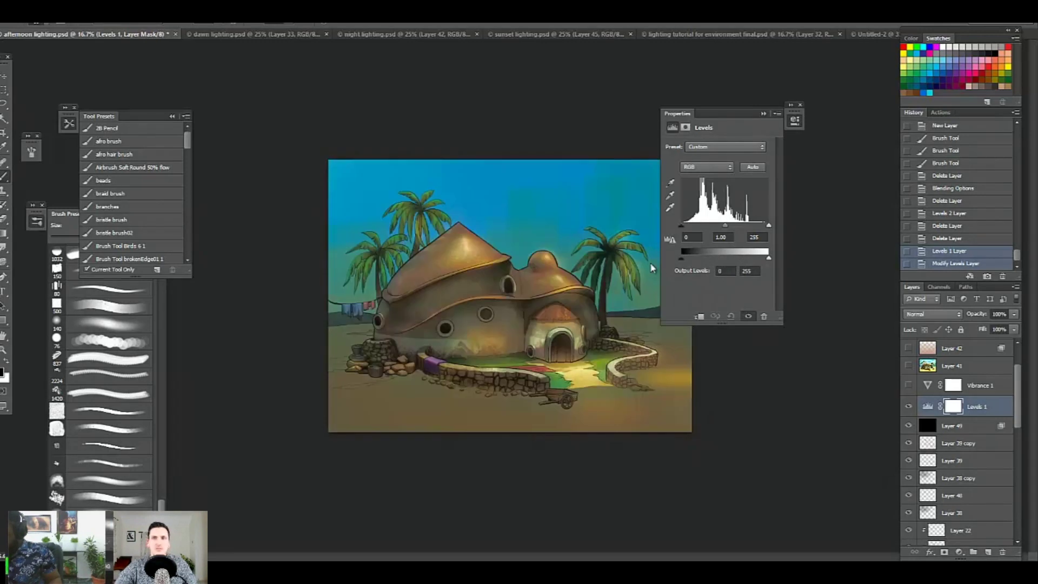
mouse_move(772, 260)
left_mouse_down()
mouse_move(717, 261)
mouse_move(780, 260)
left_mouse_up()
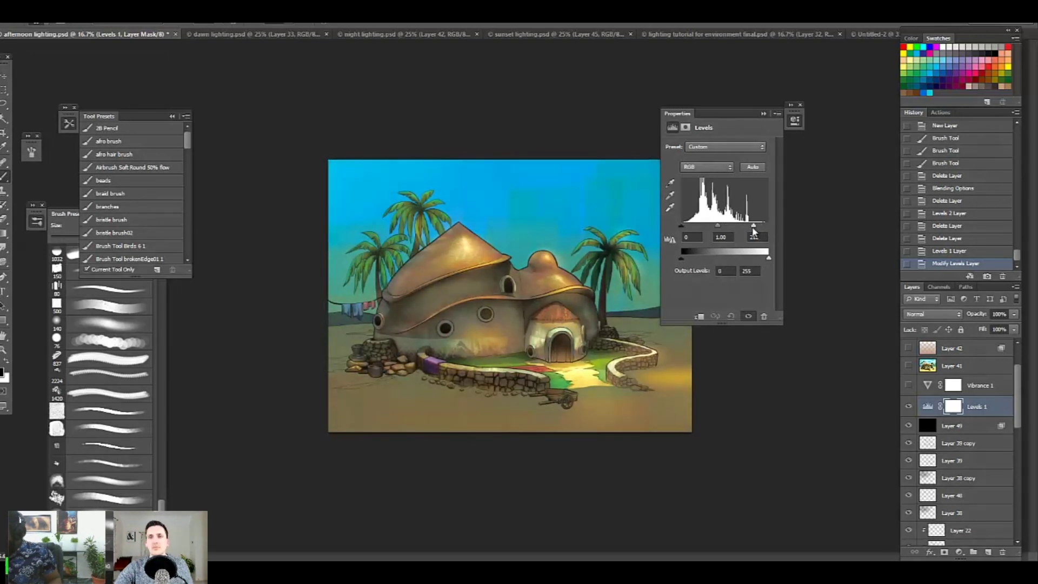
left_click_drag(769, 225, 744, 241)
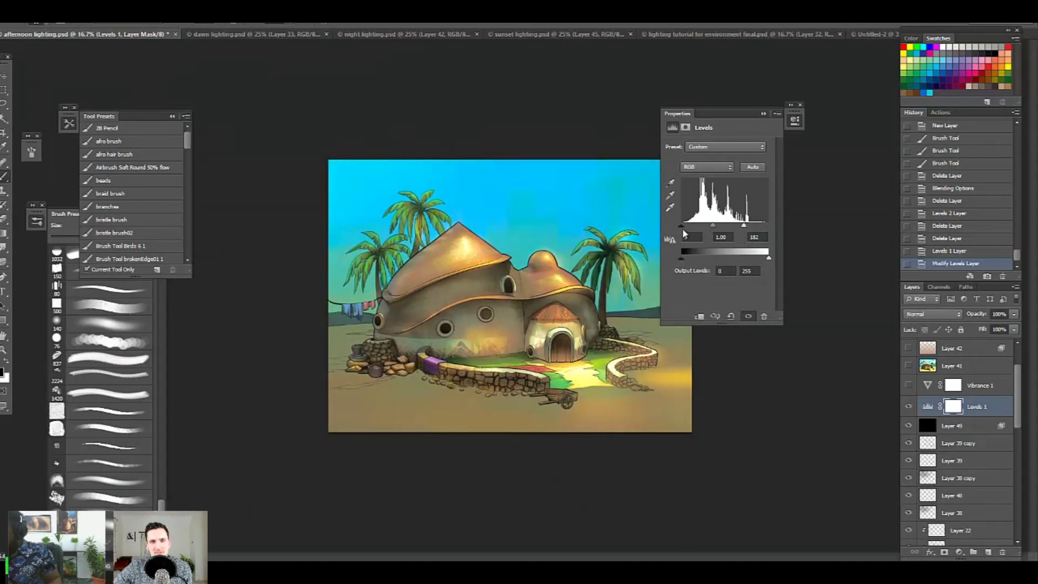
left_click_drag(749, 232, 740, 234)
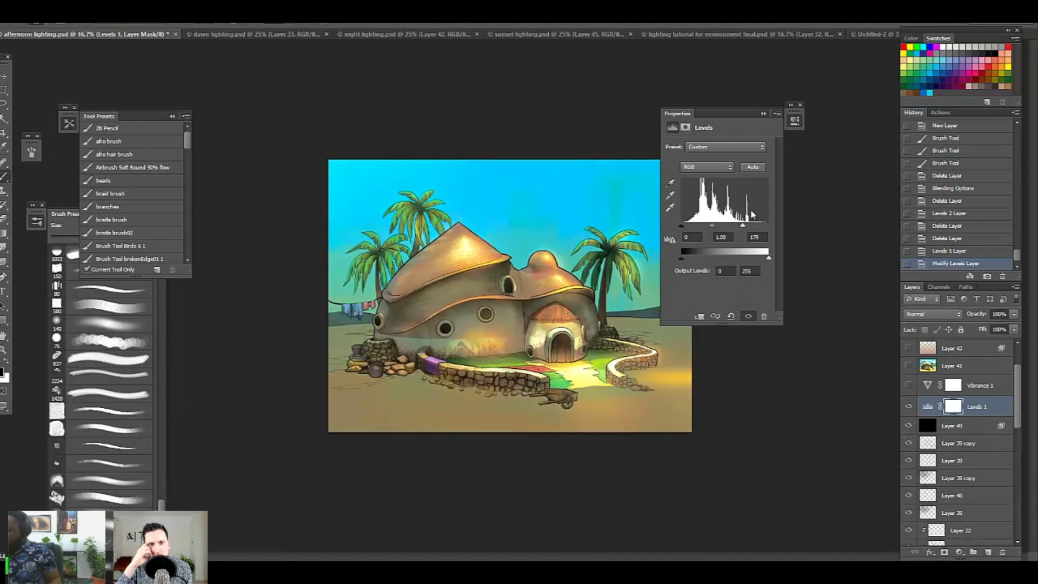
left_click(764, 114)
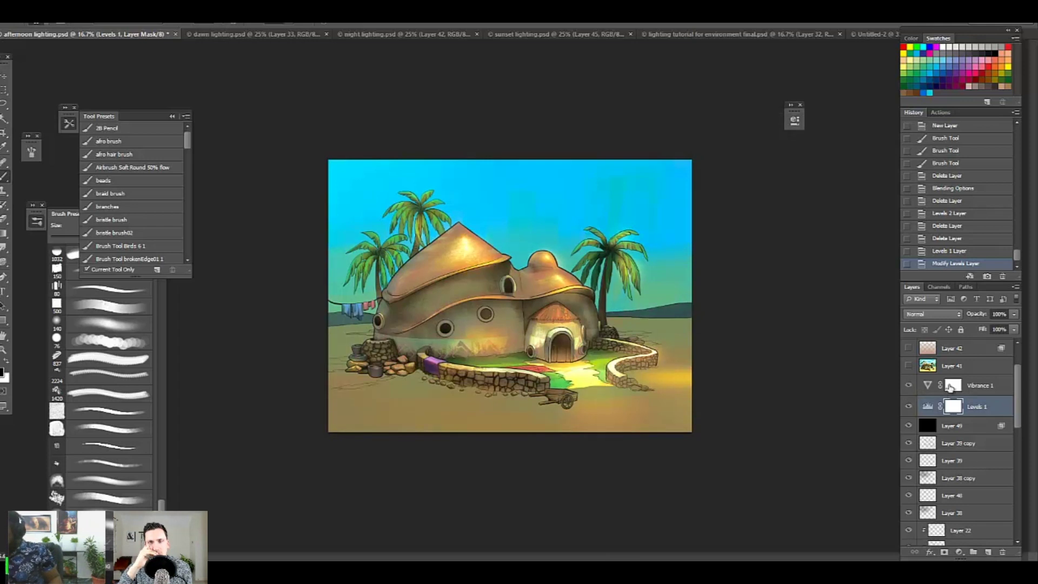
Step: Show the Vibrance 1 adjustment layer, compare the painting with and without the Layer 2 line art, and leave the line art hidden
left_click(983, 387)
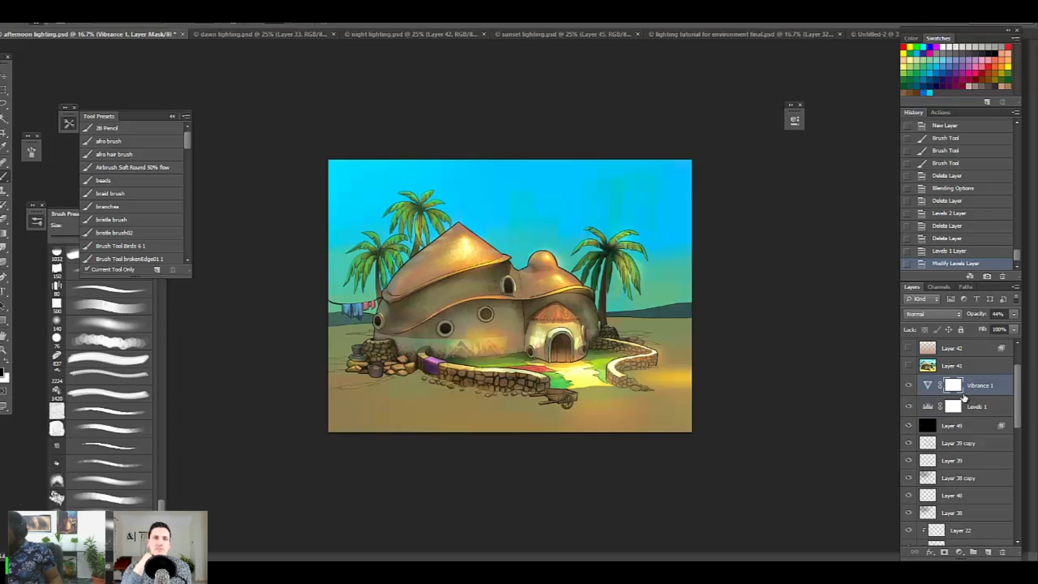
scroll(1012, 389, "up", 3)
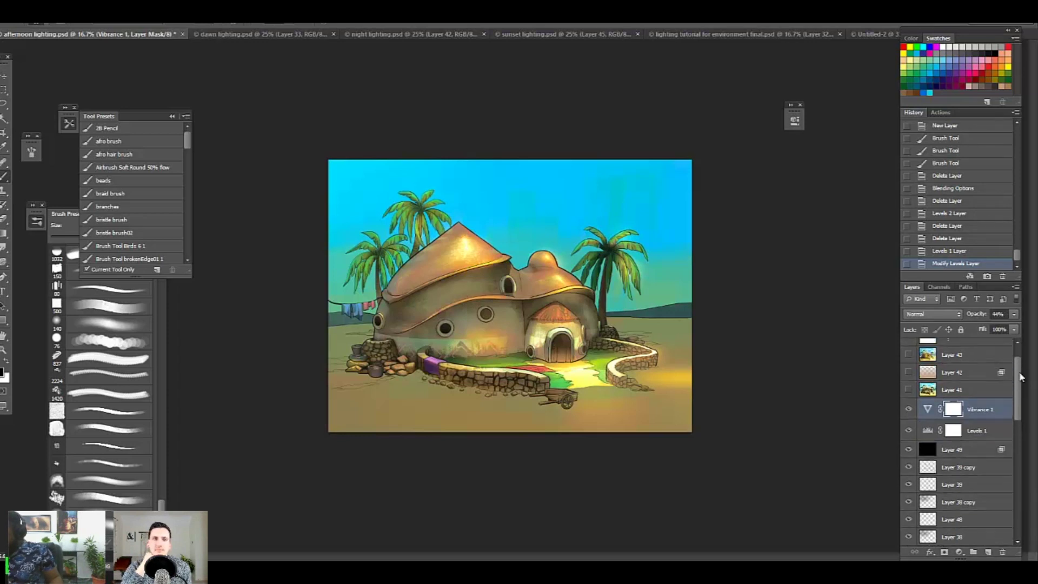
left_click(909, 347)
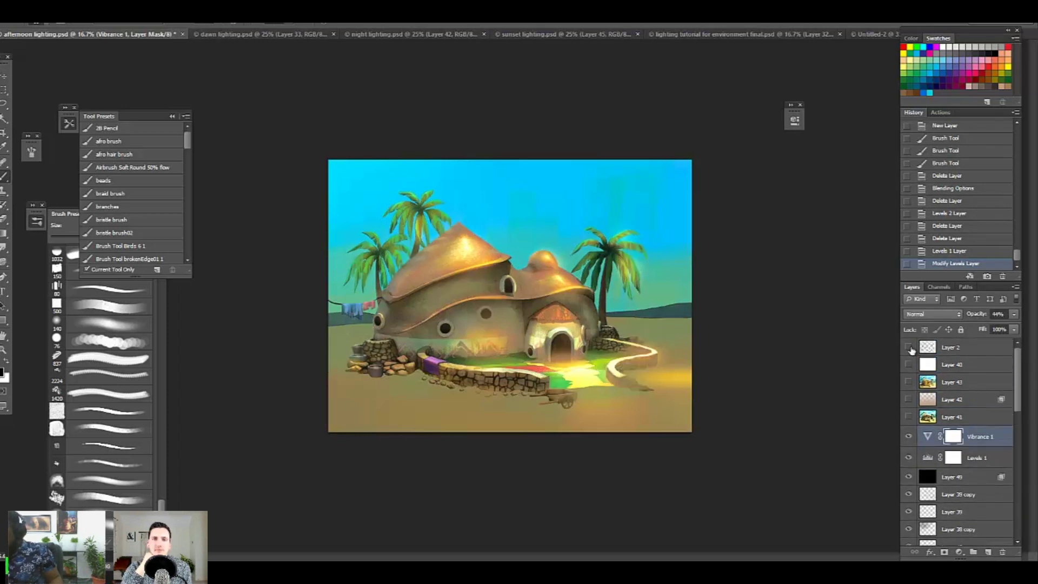
left_click(908, 348)
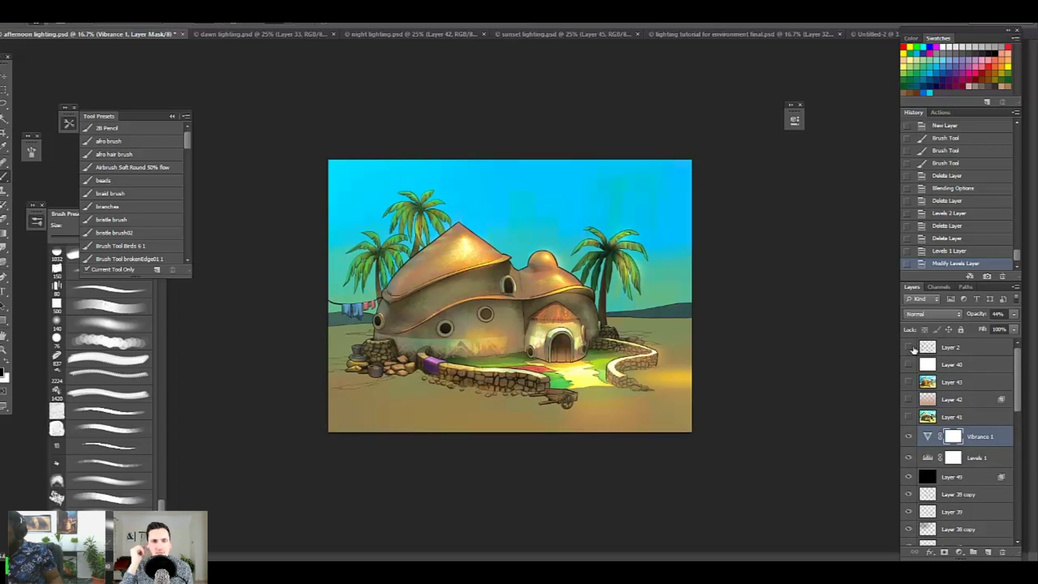
left_click(909, 347)
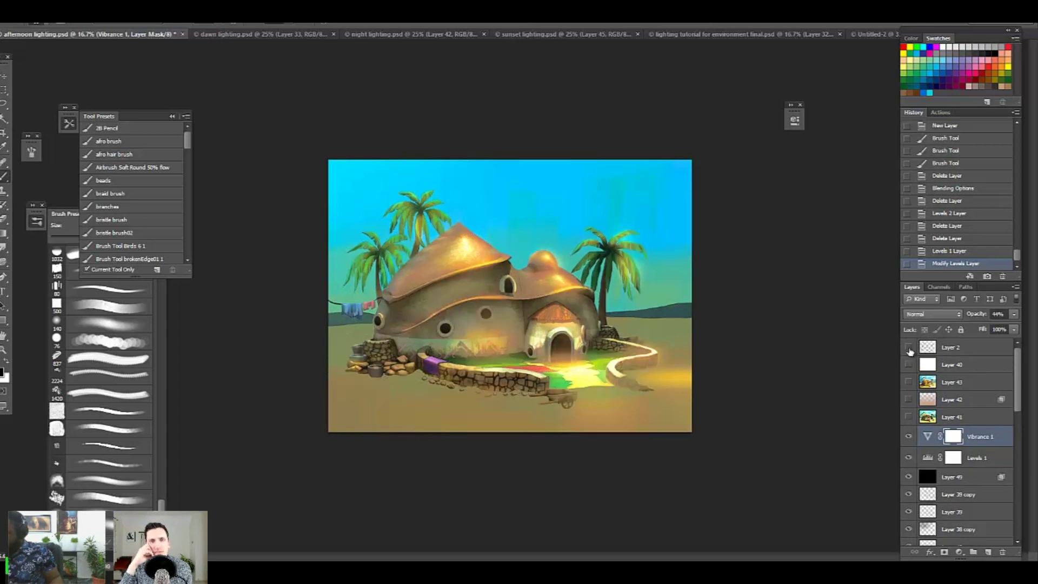
left_click(910, 348)
left_click(910, 348)
left_click(910, 348)
left_click(909, 348)
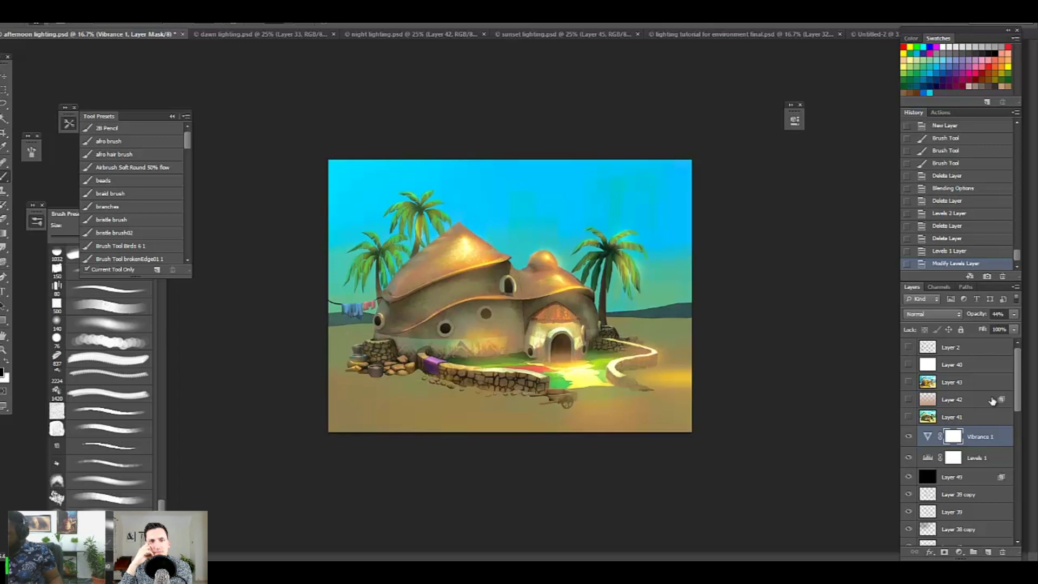
Step: Check the painting with Layer 41 switched on and hide that layer again
scroll(1019, 388, "down", 2)
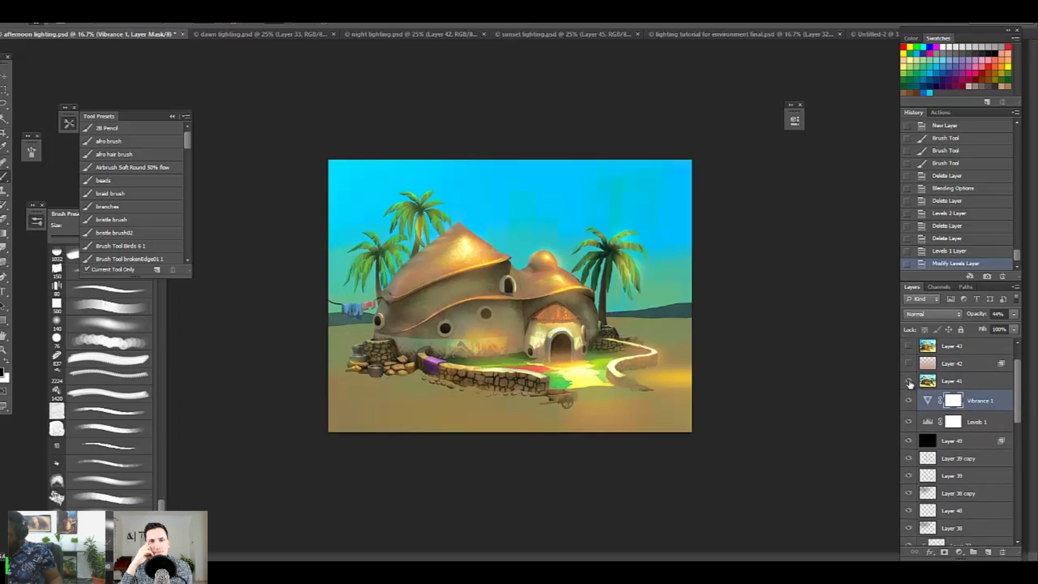
left_click(910, 381)
left_click(909, 381)
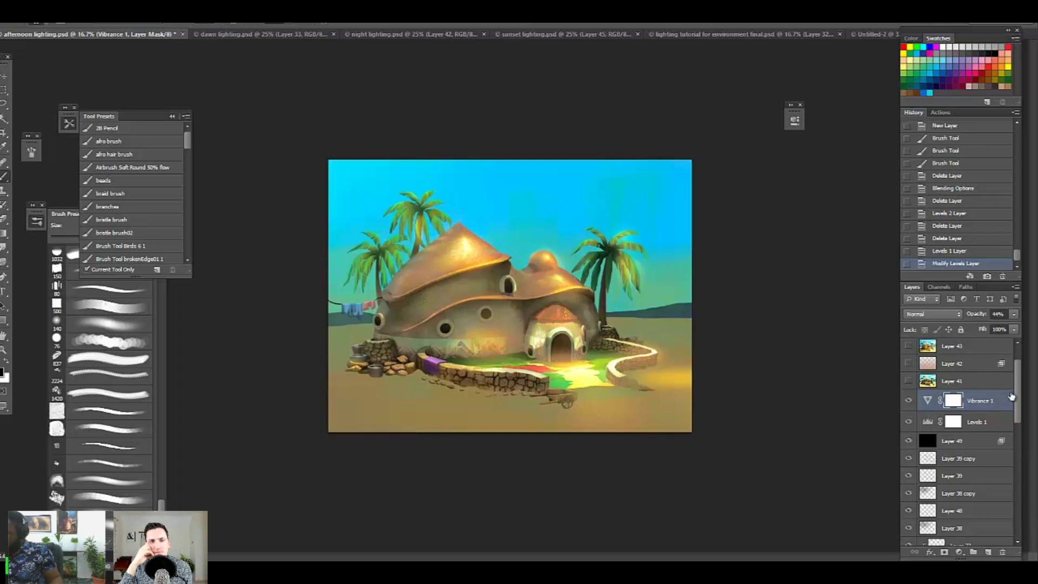
Step: Show the sky, ambient occlusion, Layer 18 and clouds layers above the floor layer
scroll(1020, 448, "down", 2)
scroll(1021, 445, "down", 6)
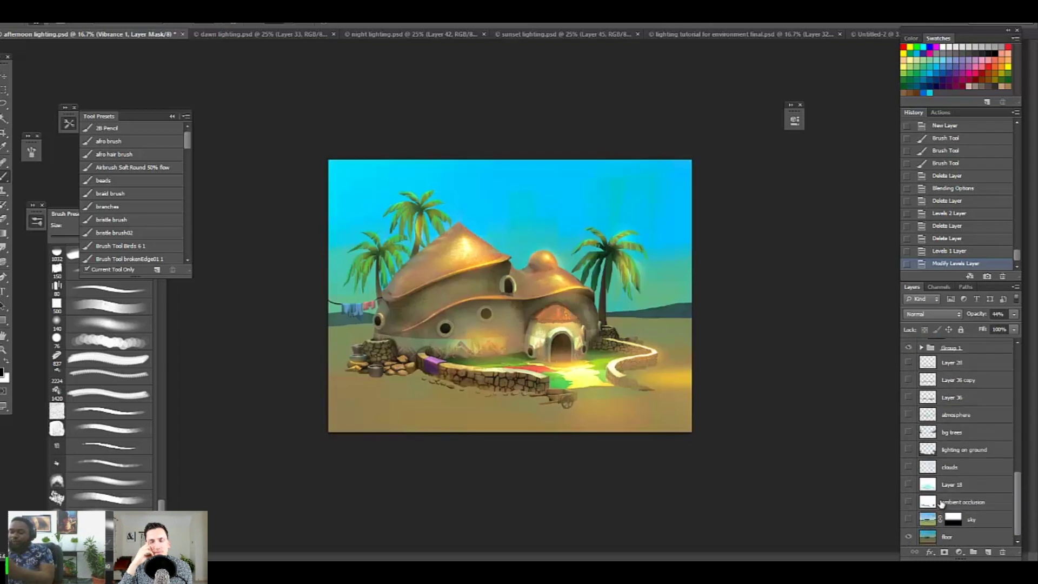
left_click(909, 519)
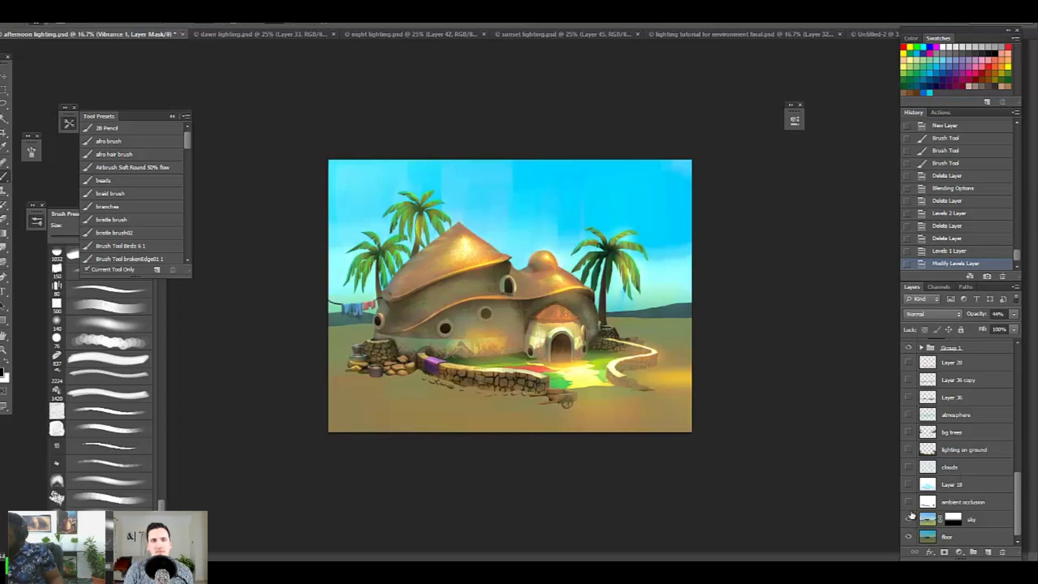
left_click(911, 502)
left_click(910, 485)
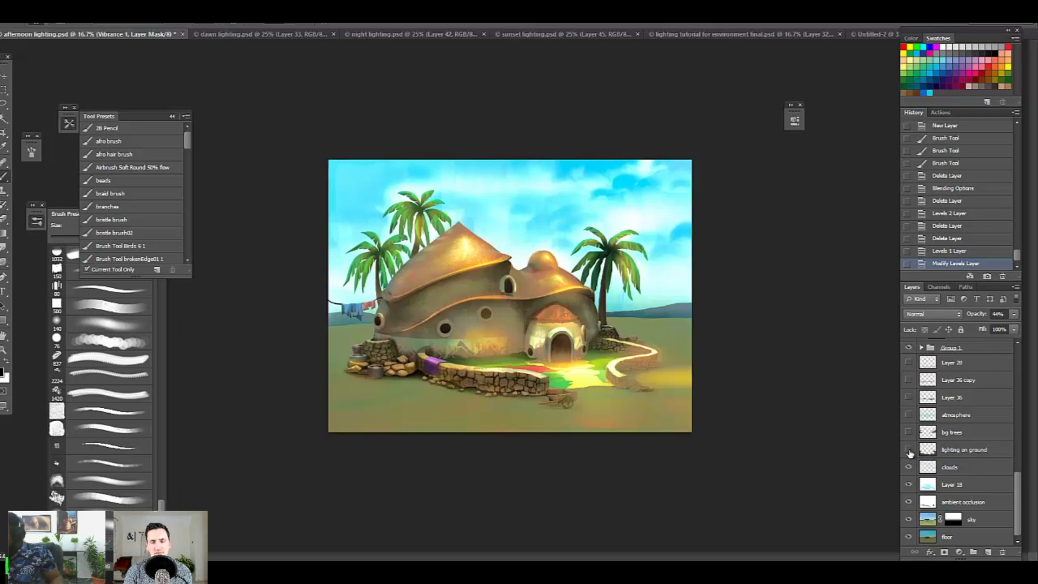
Step: Show the lighting on ground, bg trees and atmosphere layers to fill in the painting's background
left_click(908, 449)
scroll(1020, 496, "up", 1)
scroll(1020, 496, "up", 1)
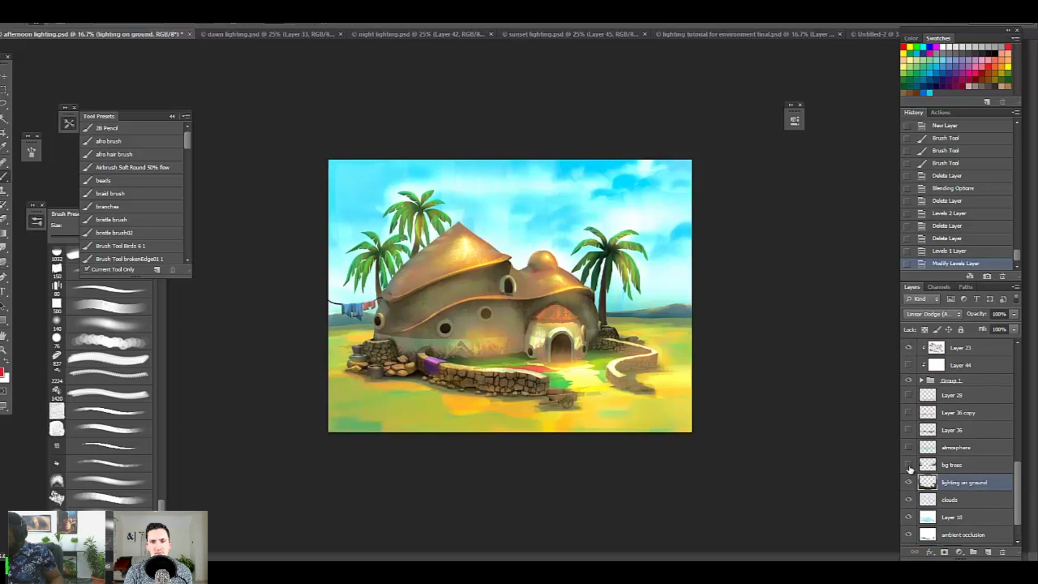
left_click(909, 465)
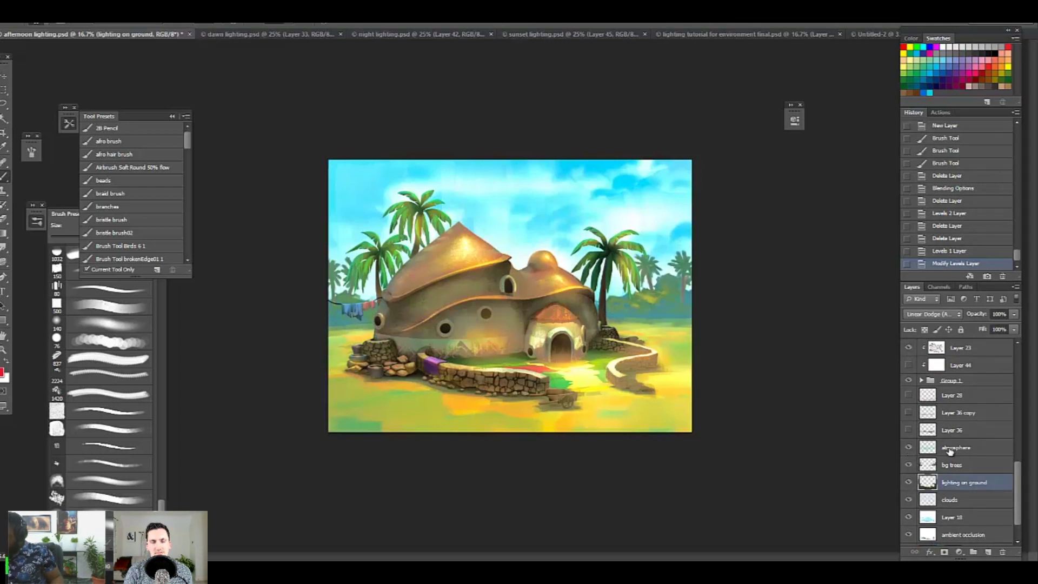
Step: Select the atmosphere layer, compare the painting with and without it, and check its blend mode
left_click(950, 450)
left_click(909, 449)
left_click(909, 448)
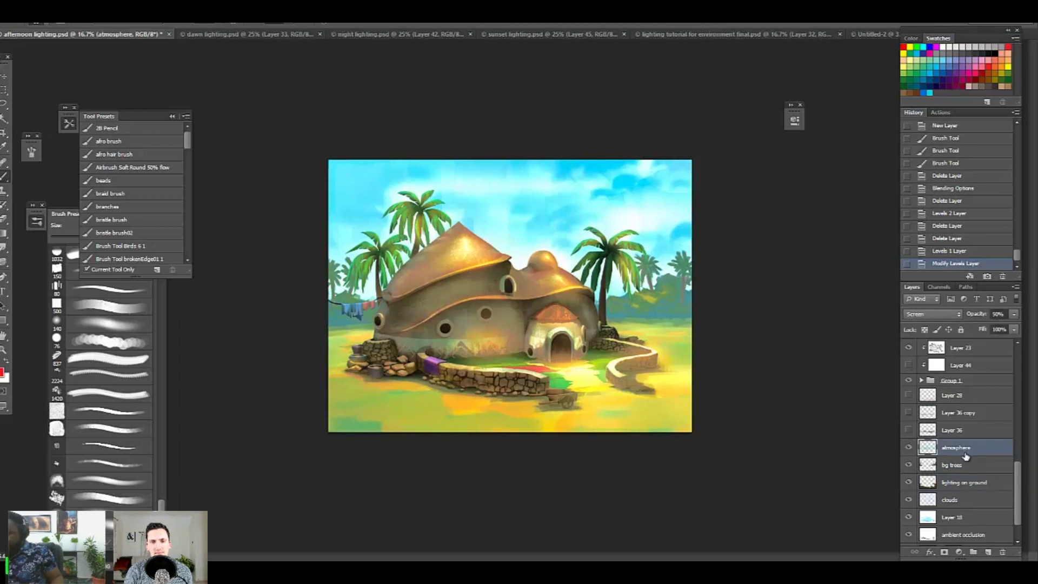
left_click(932, 314)
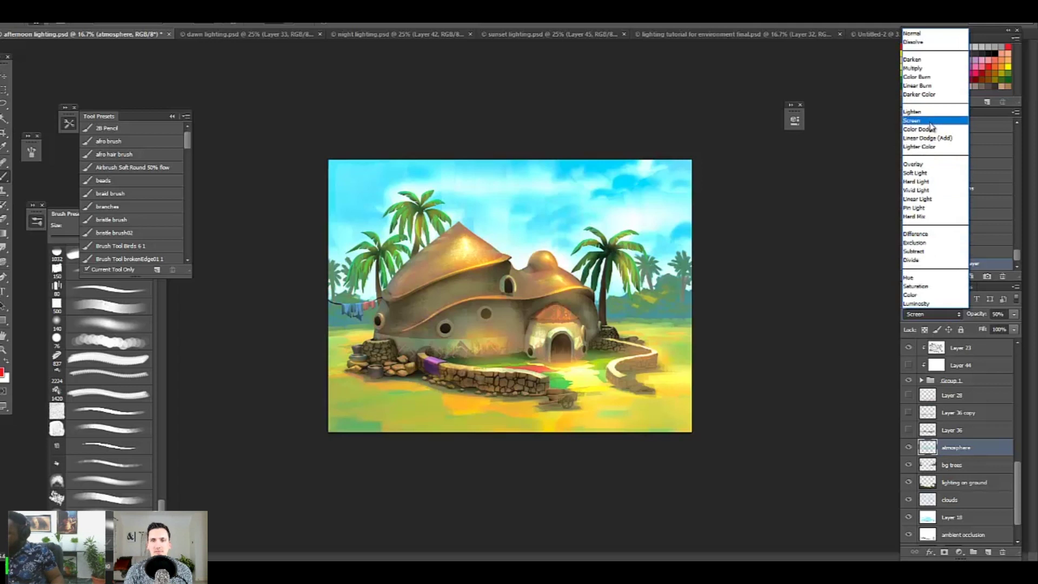
left_click(979, 371)
Step: Set the atmosphere layer's opacity to 51% and compare the background with and without the layer
left_click(1014, 314)
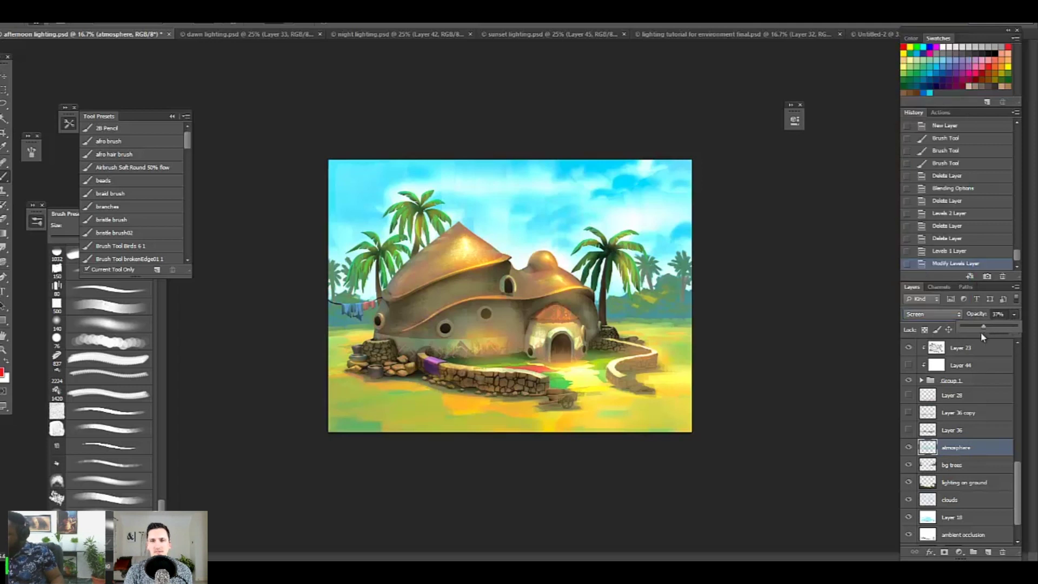
mouse_move(983, 337)
left_mouse_down()
mouse_move(1025, 339)
mouse_move(991, 339)
left_mouse_up()
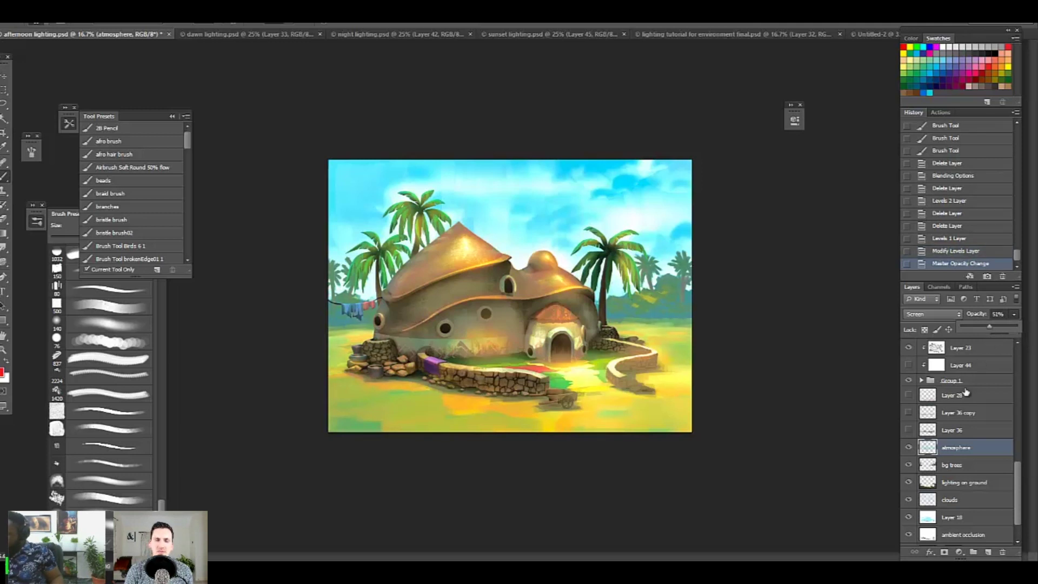
left_click(911, 448)
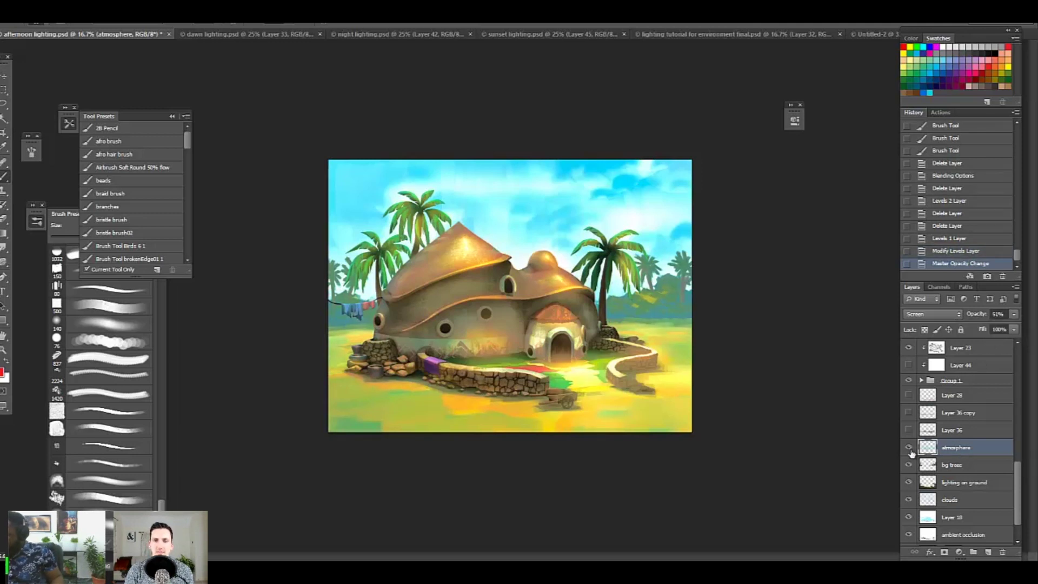
left_click(909, 448)
left_click(909, 447)
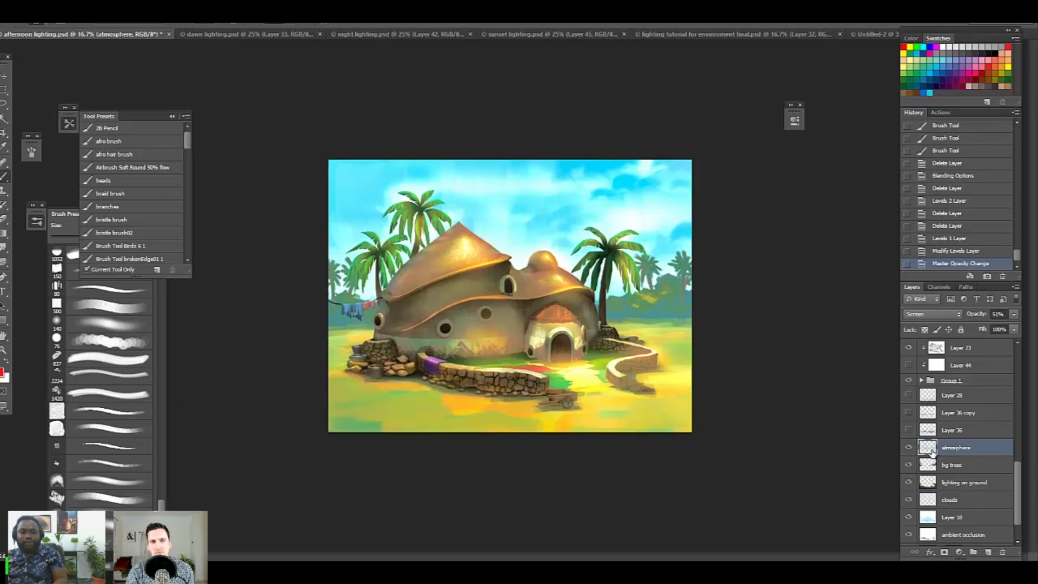
Step: Show Layer 36, Layer 36 copy and Layer 28 above the atmosphere layer to brighten the ground
scroll(1013, 465, "up", 2)
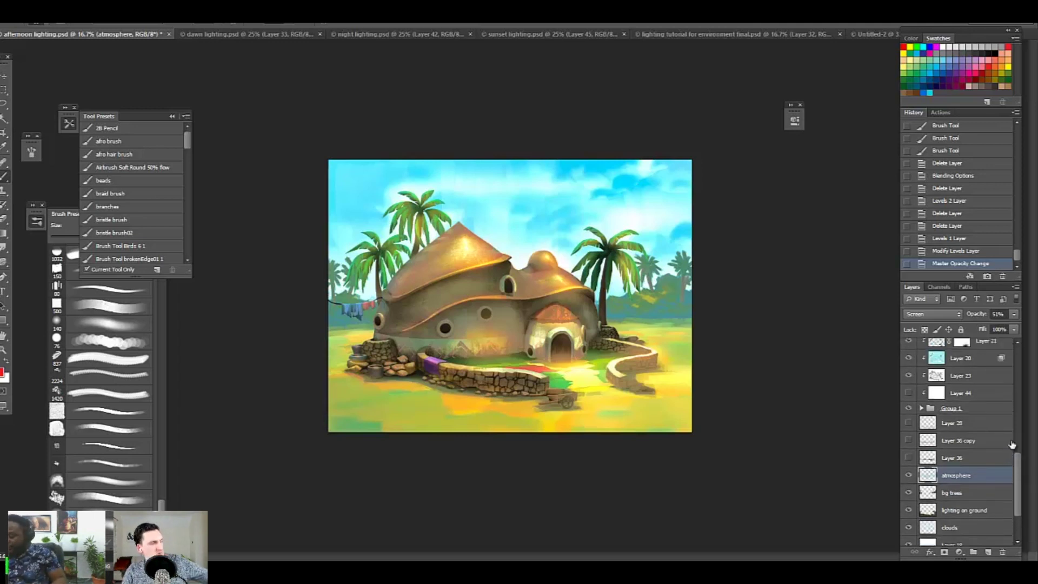
left_click(909, 458)
left_click(908, 440)
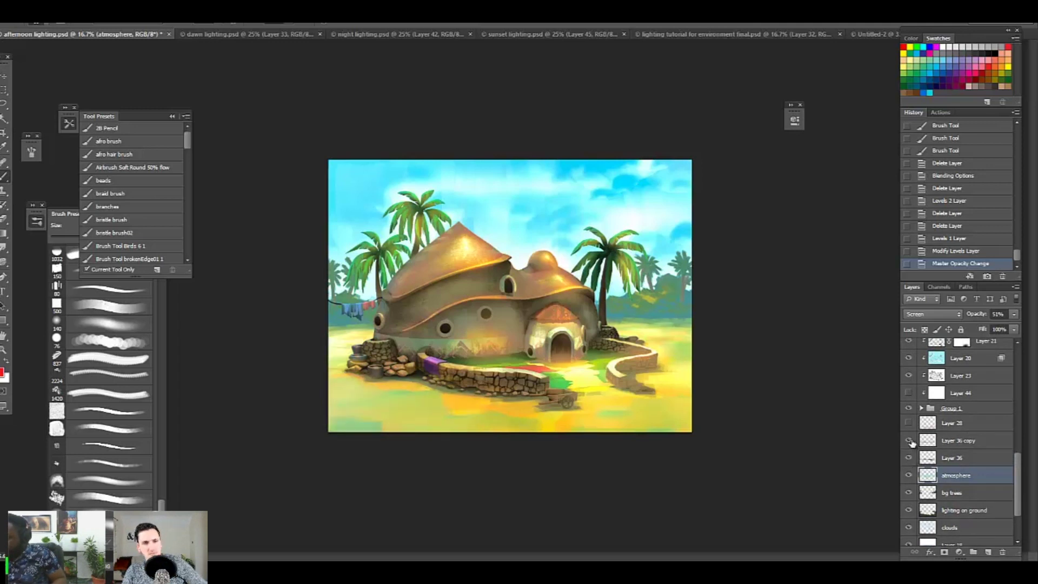
left_click(908, 424)
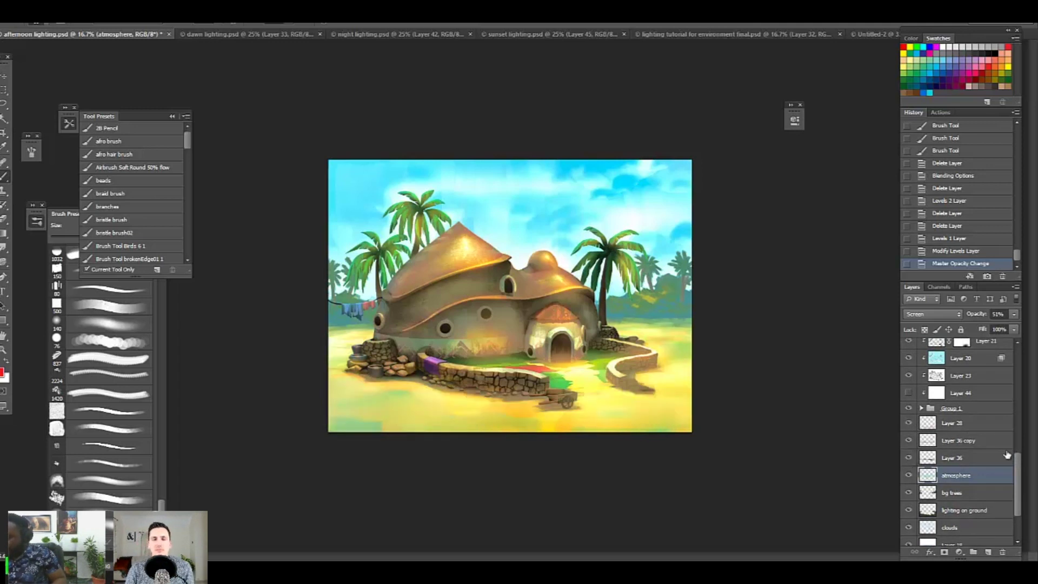
Step: Show Layer 41 near the top of the stack, compare the painting with and without it, and select it
scroll(1019, 470, "up", 3)
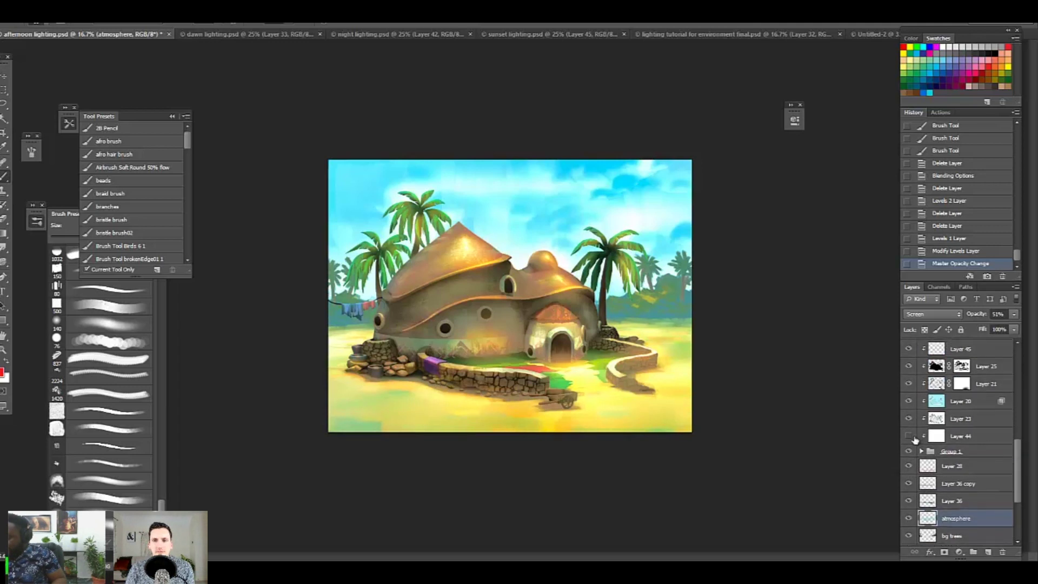
left_click_drag(1018, 461, 1026, 360)
left_click(909, 417)
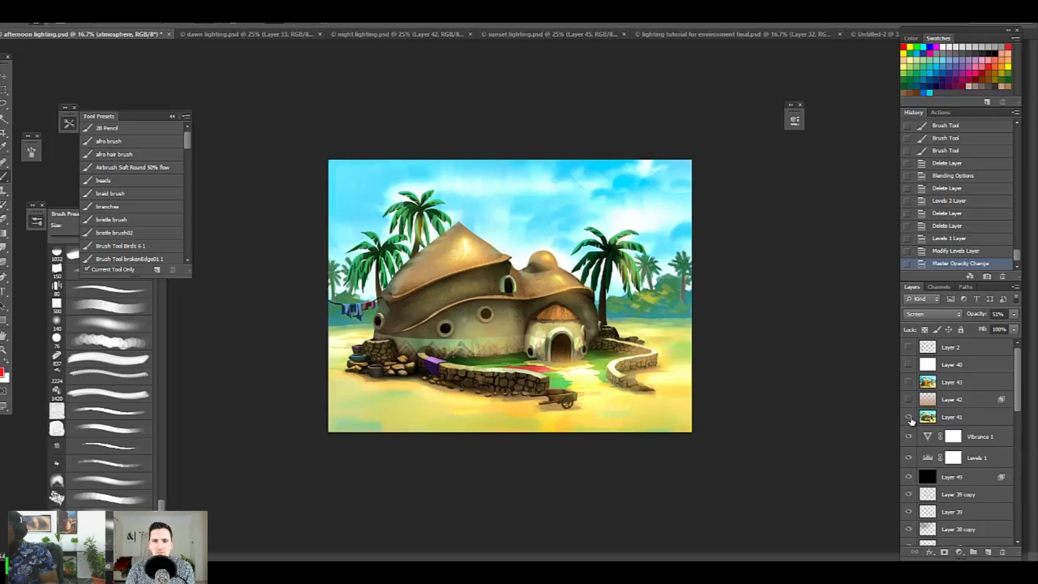
left_click(910, 419)
left_click(910, 418)
left_click(952, 420)
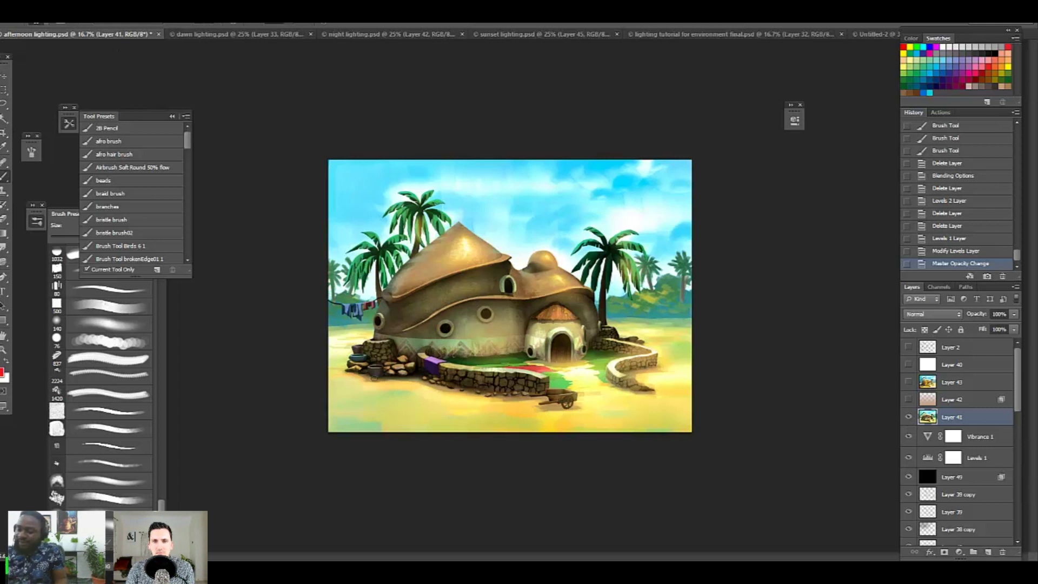
Step: Examine the steps of the color correct action, and compare the painting with and without Layer 41
left_click(939, 112)
left_click(952, 222)
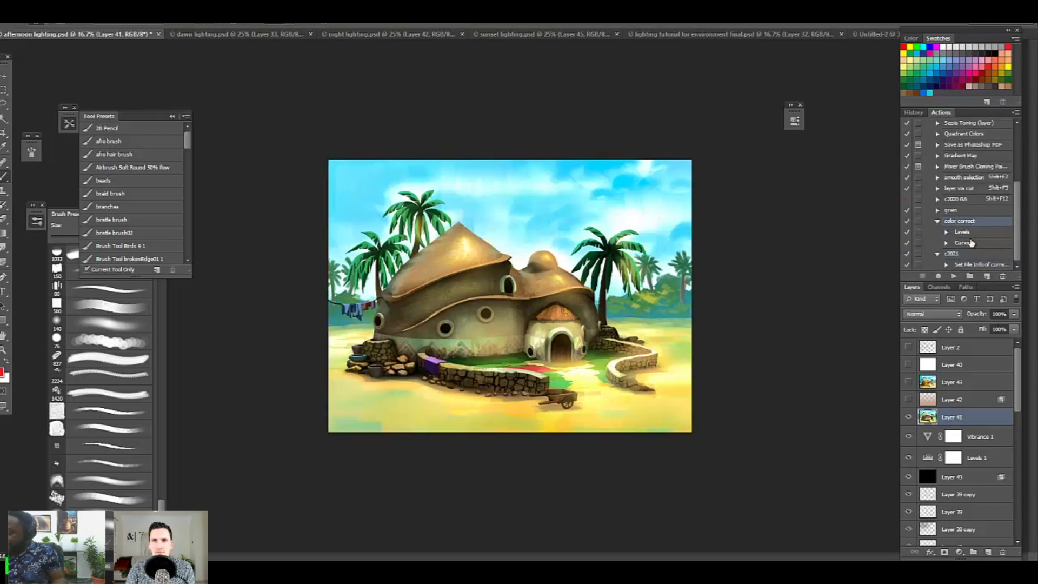
left_click(919, 113)
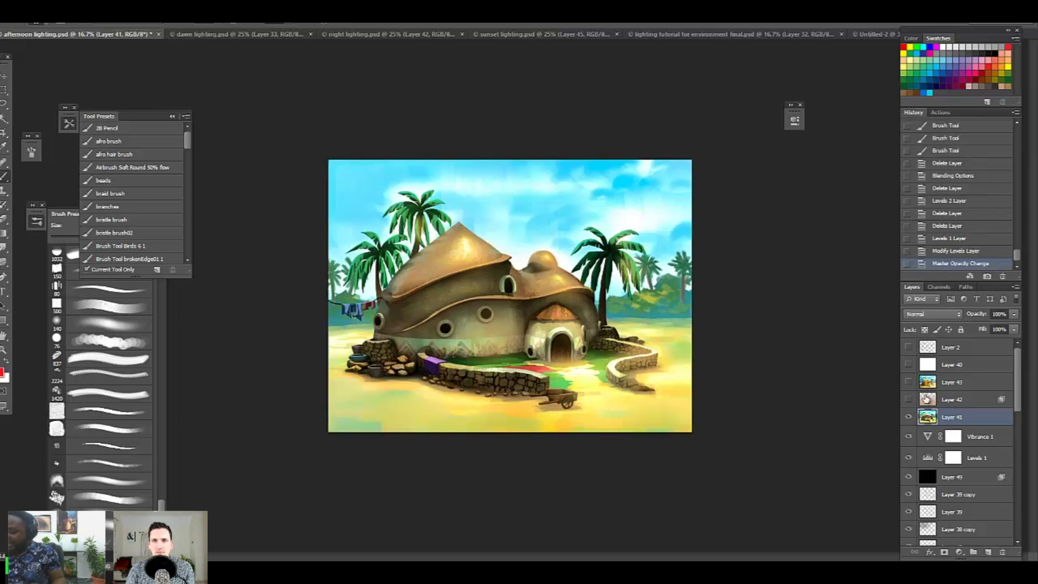
left_click(909, 417)
left_click(909, 418)
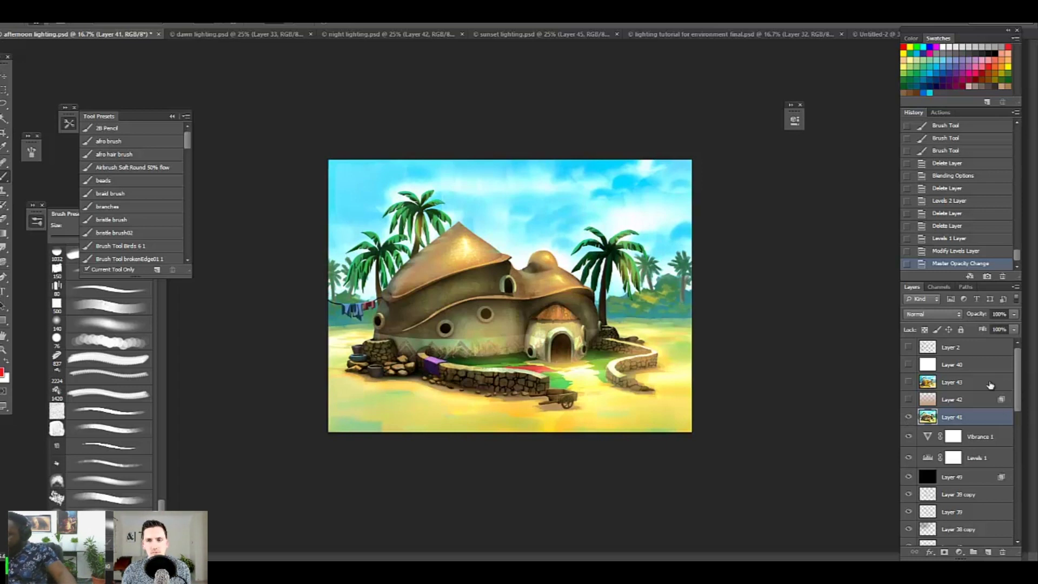
Step: Show and select Layer 42, and compare the painting with and without it
left_click(909, 400)
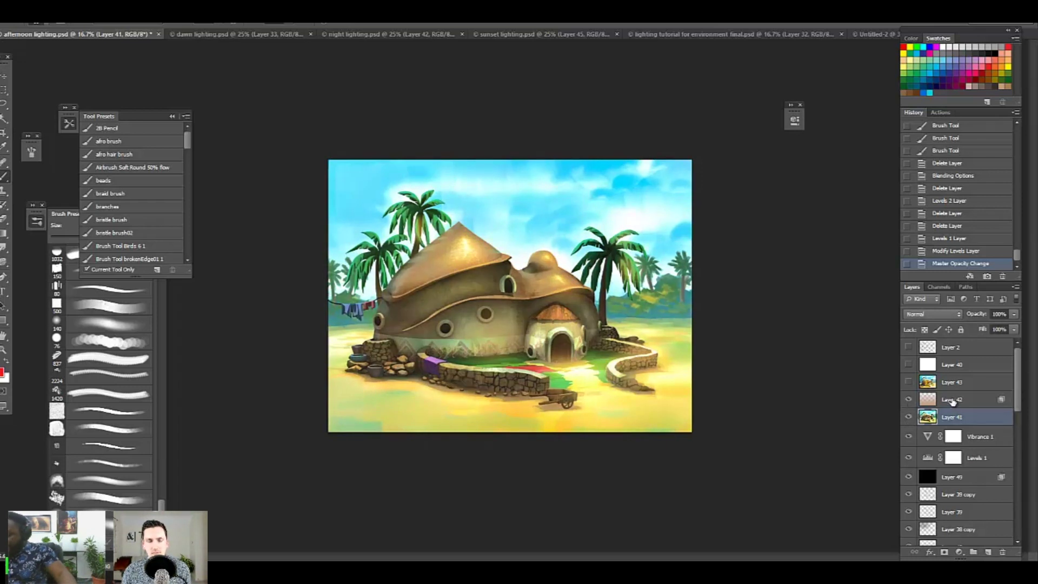
left_click(954, 401)
left_click(908, 401)
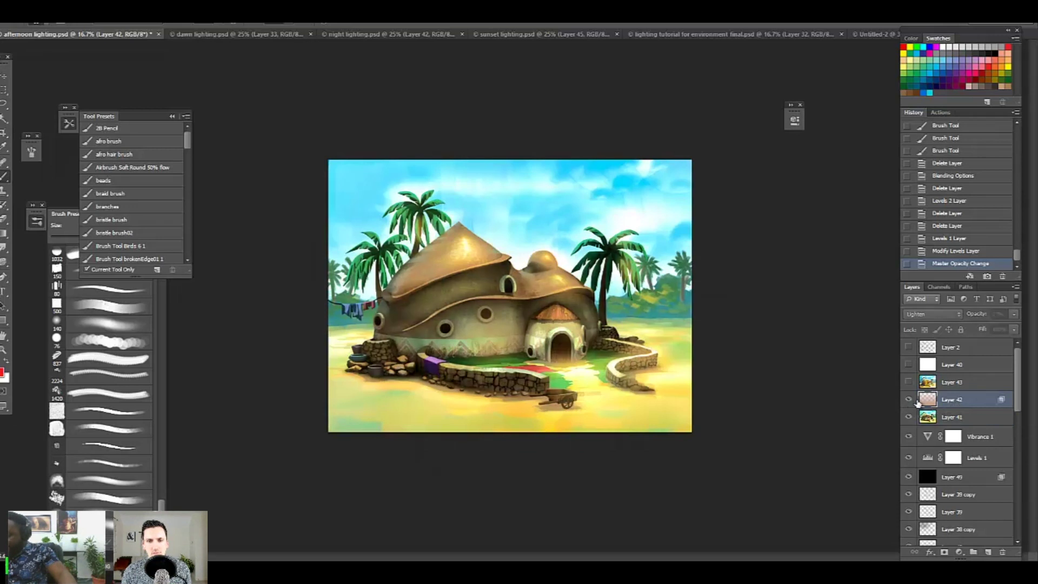
left_click(908, 403)
left_click(908, 401)
left_click(909, 402)
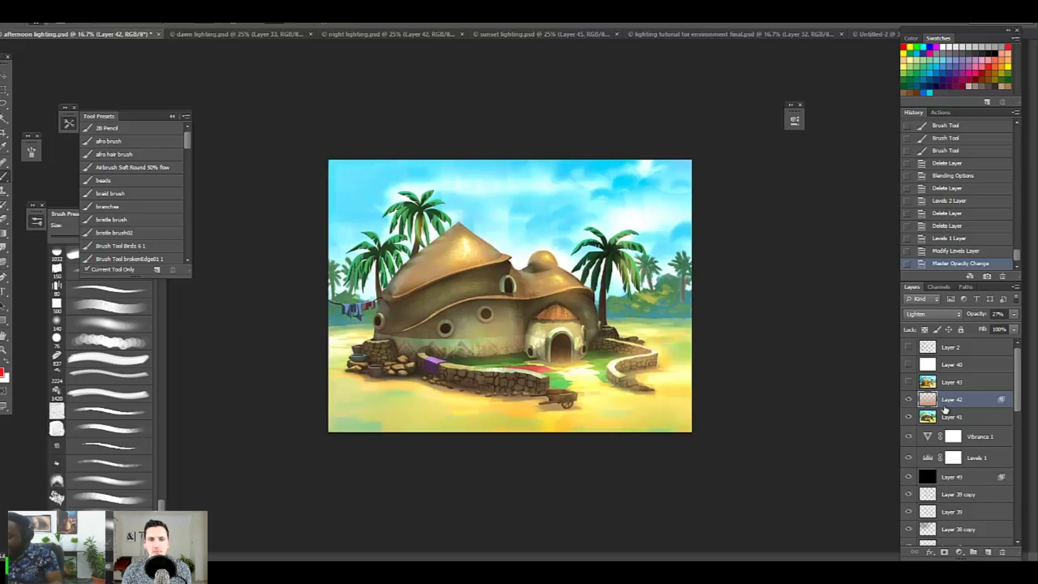
left_click(909, 401)
left_click(909, 401)
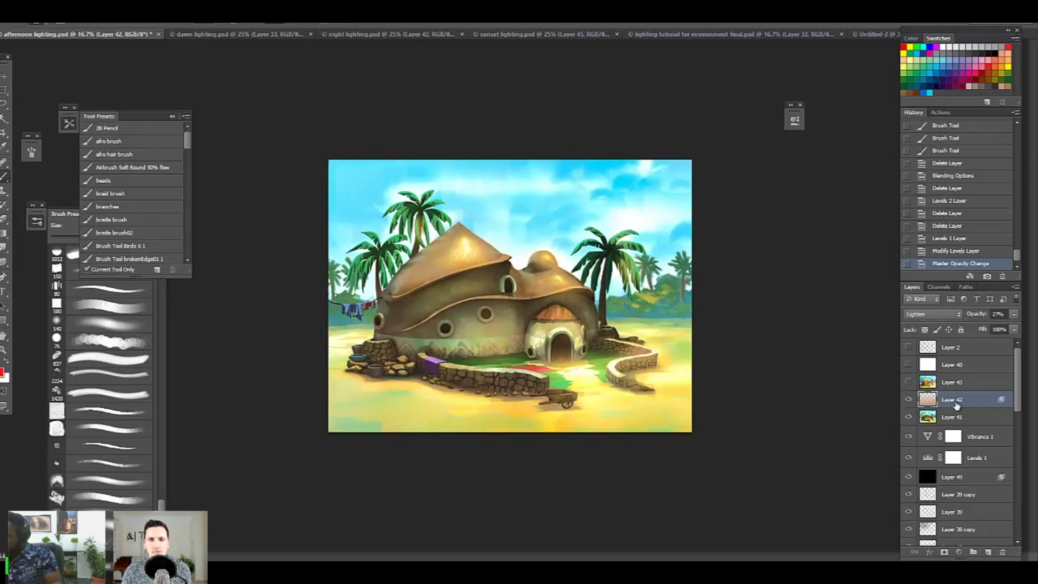
Step: Raise Layer 42's opacity to 100% and compare the painting with and without the layer
left_click_drag(981, 332, 1020, 333)
left_click(909, 403)
left_click(909, 401)
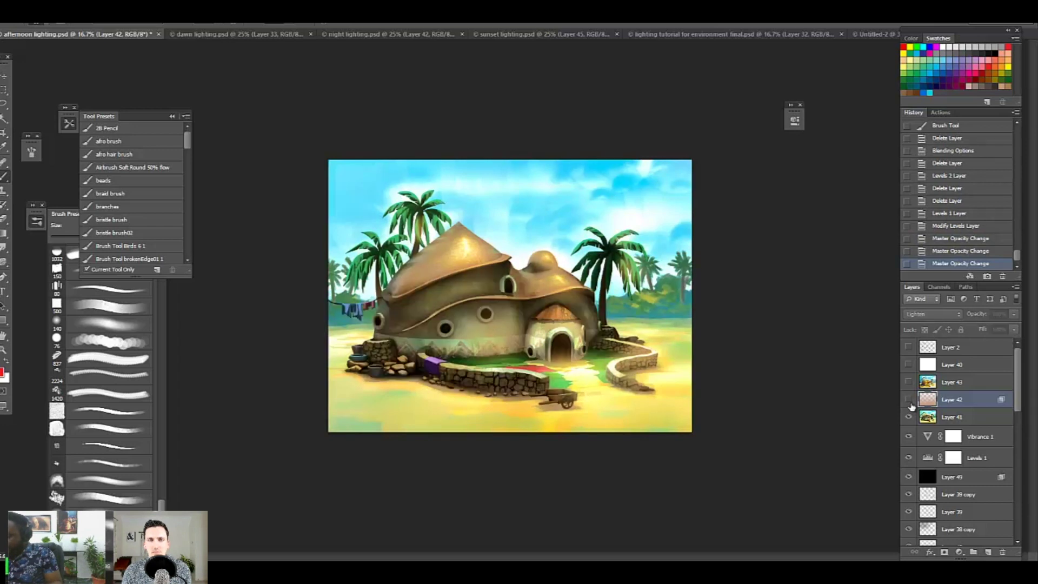
left_click(909, 401)
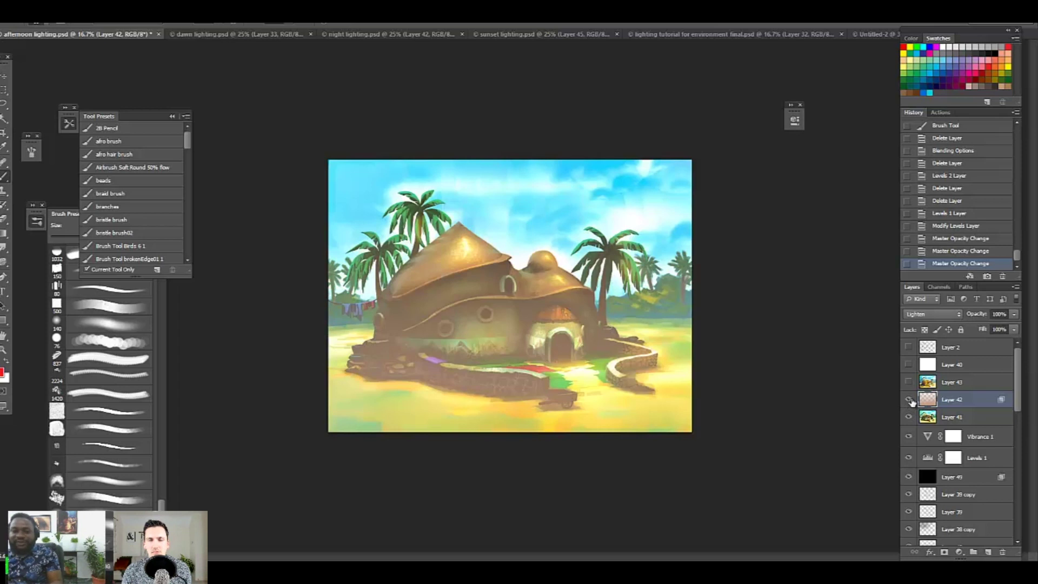
left_click(909, 402)
left_click(909, 401)
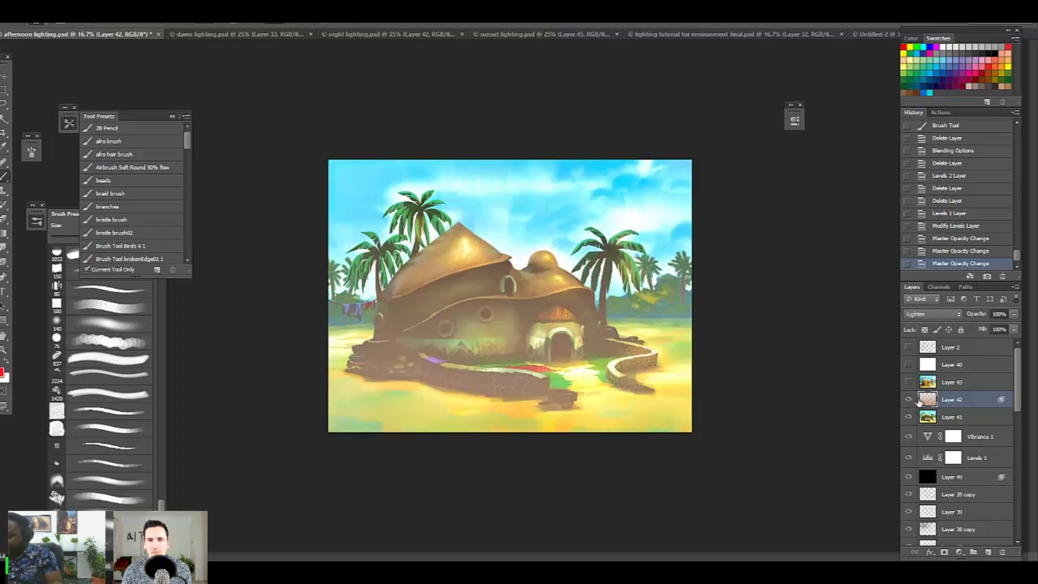
Step: Set Layer 42's opacity to 23% and hide the layer
left_click_drag(1014, 314, 970, 345)
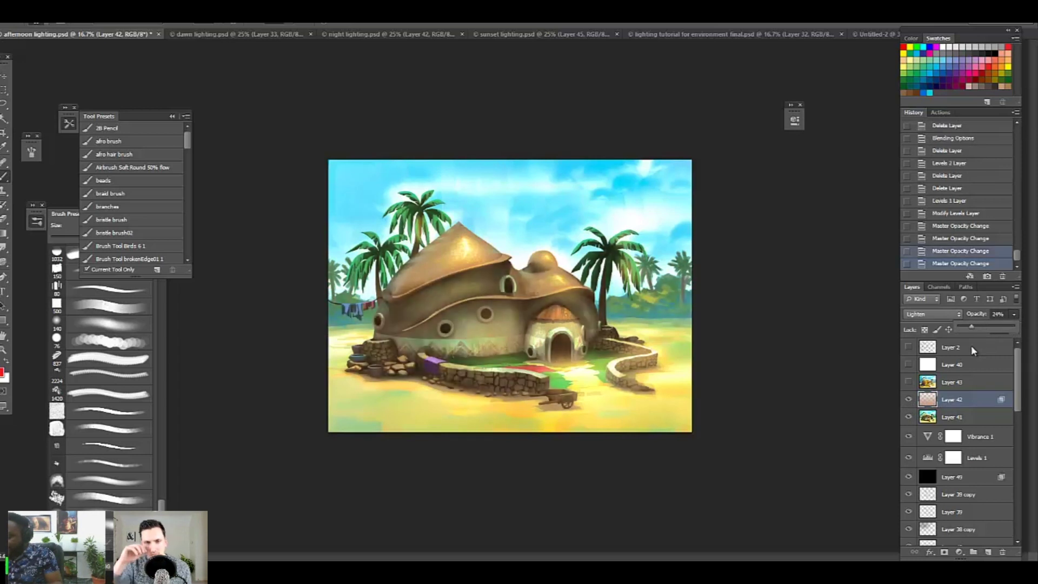
left_click(909, 401)
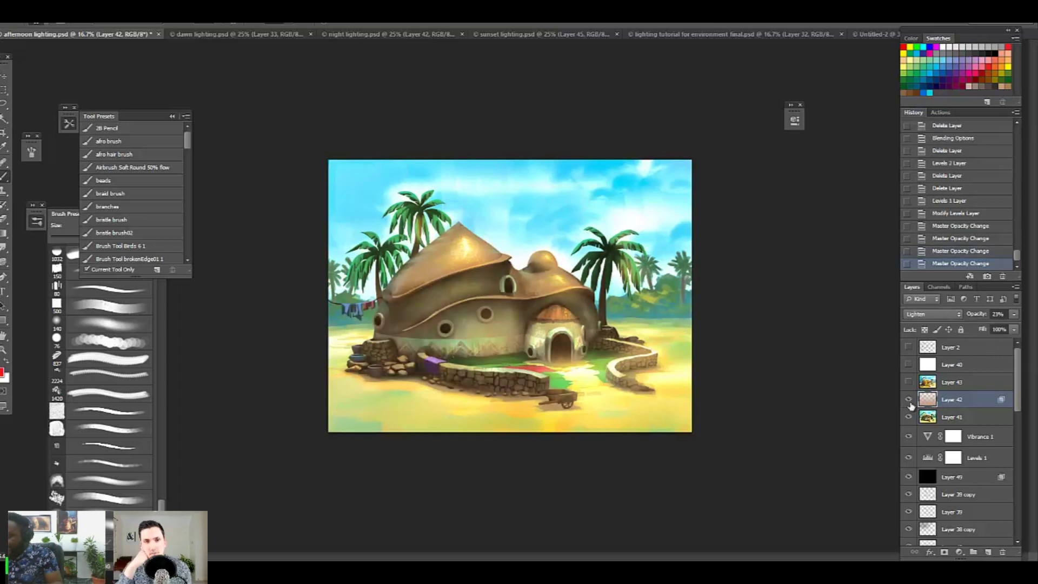
Step: Create a new layer directly above Layer 41 and sample the light blue of the sky as the foreground color
left_click(956, 424)
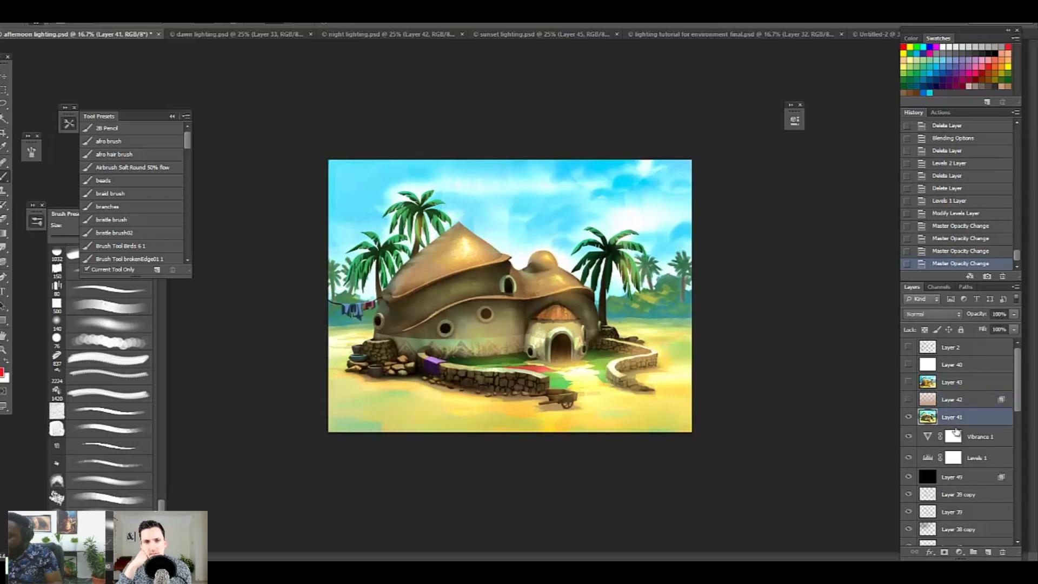
left_click(989, 552)
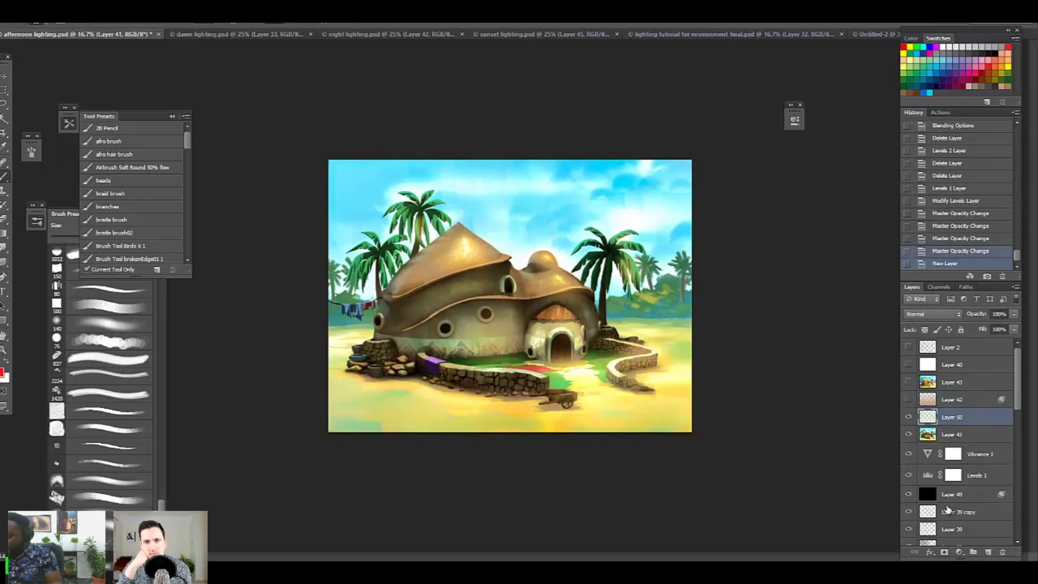
left_click(8, 231)
left_click(3, 372)
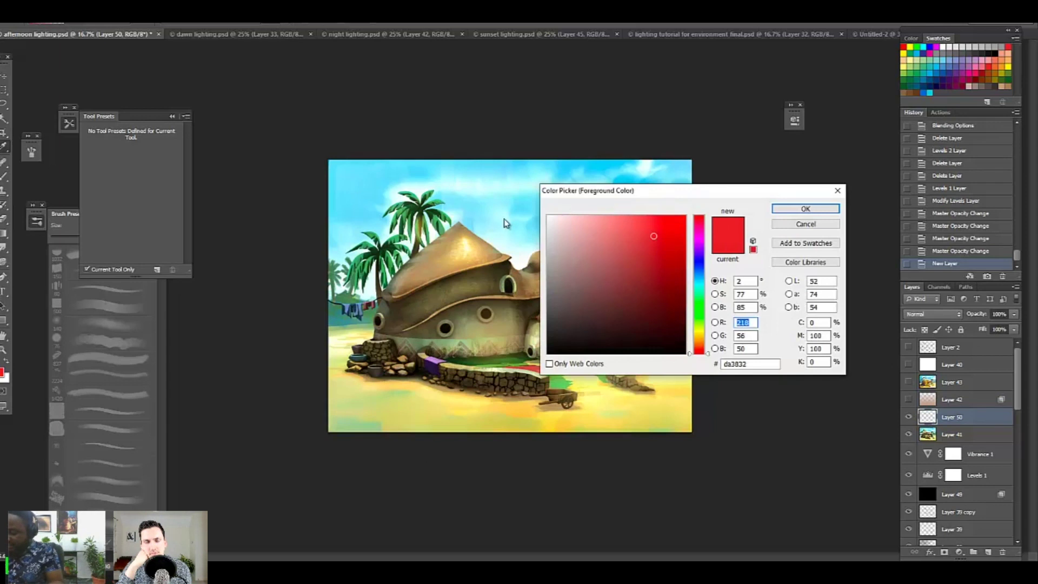
key("Return")
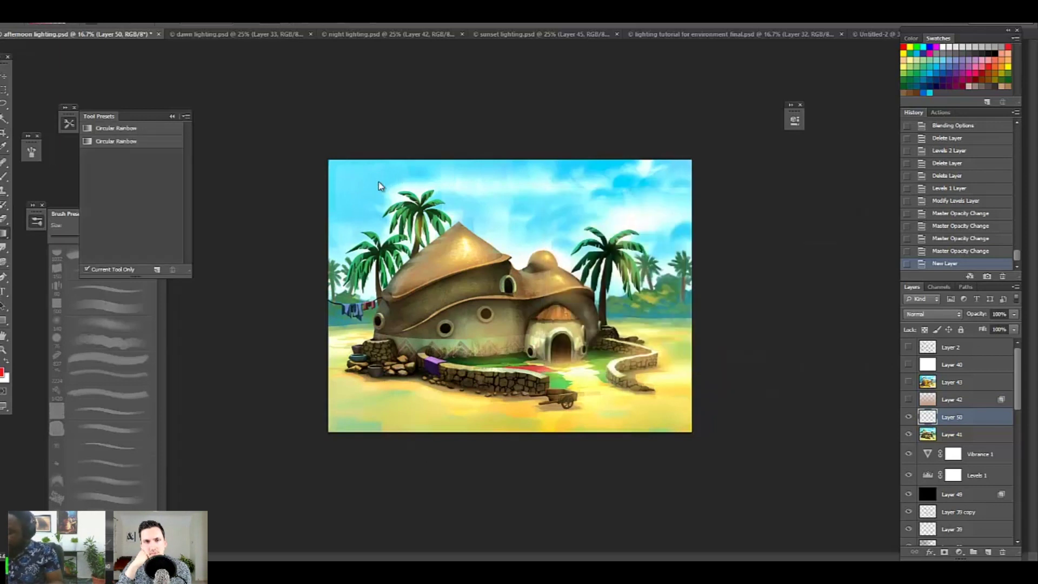
left_click(388, 171, "alt")
Step: Apply two blue gradients rising from the ground to the sky on the new layer, and compare the painting with and without them
left_click_drag(493, 399, 520, 127)
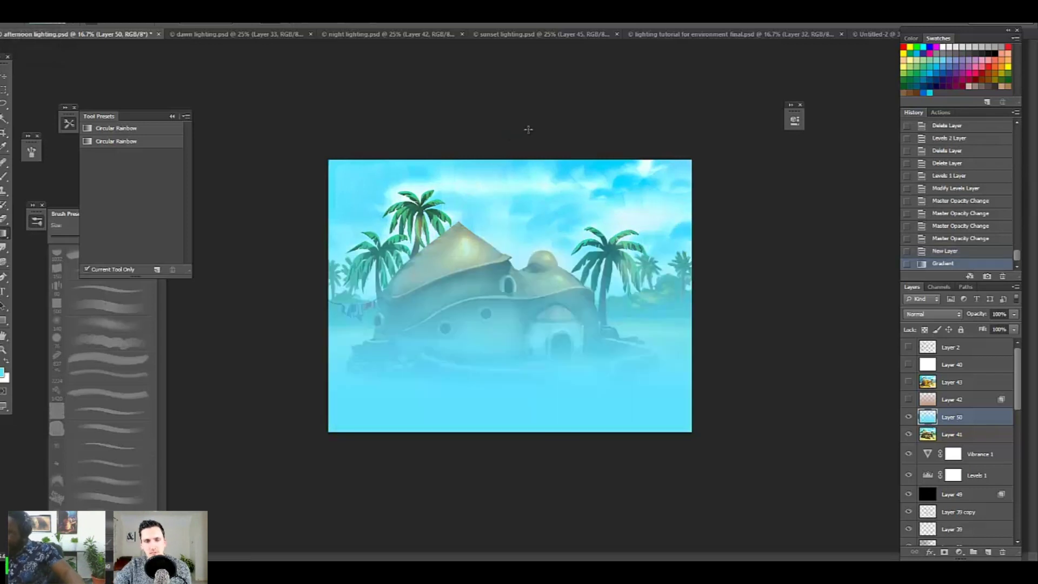
left_click_drag(504, 408, 541, 144)
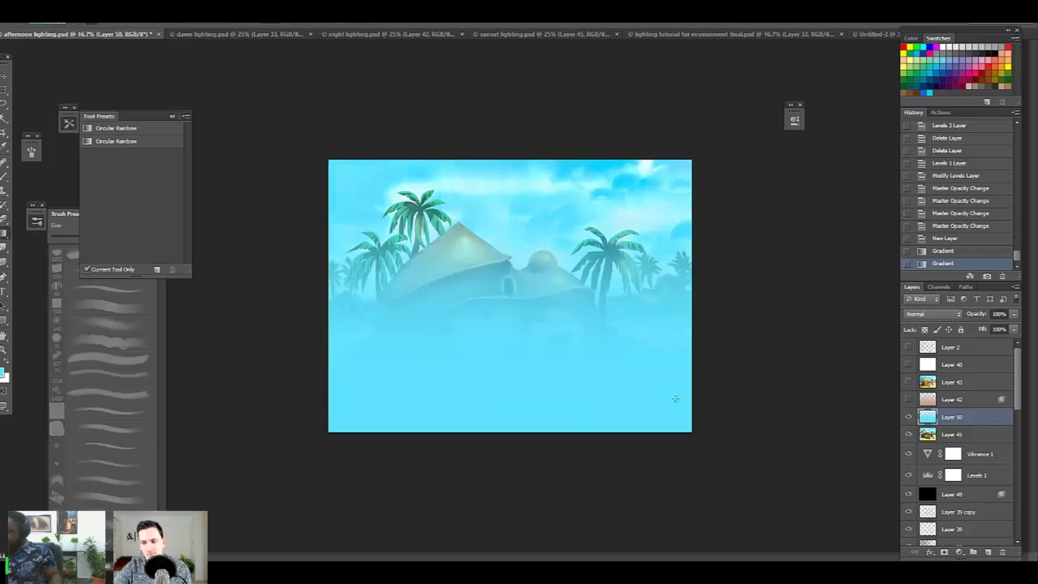
right_click(931, 420)
left_click(948, 426)
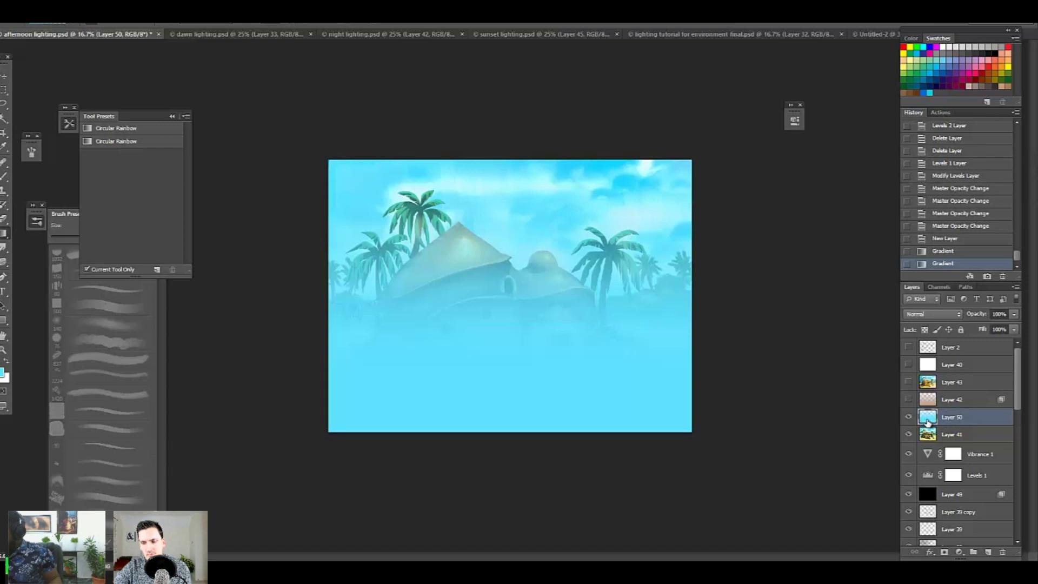
left_click(909, 418)
left_click(910, 419)
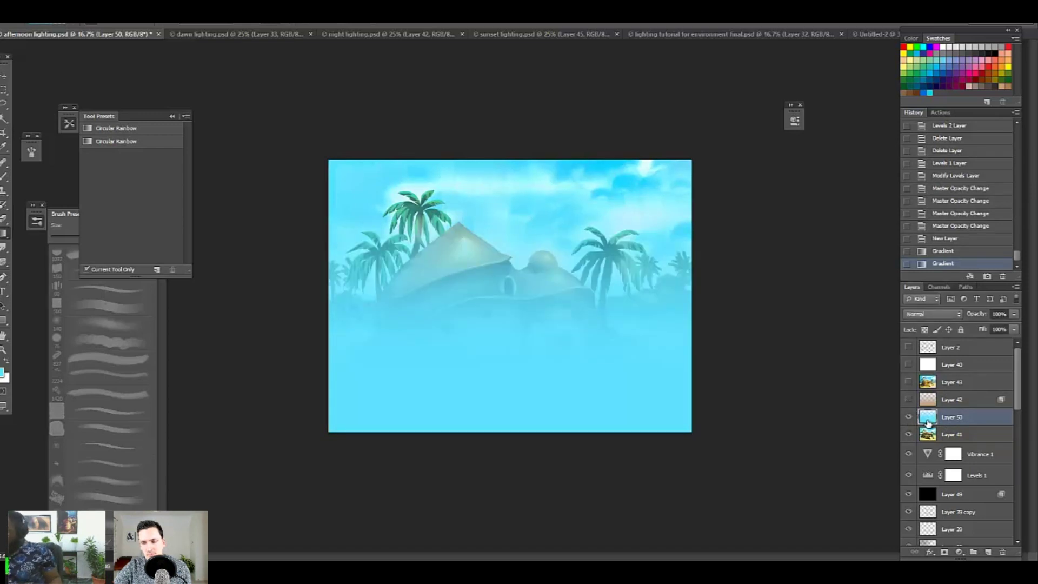
Step: In Layer 50's blending options, split the Underlying Layer white slider of the Gray Blend If to 59 / 252
right_click(931, 420)
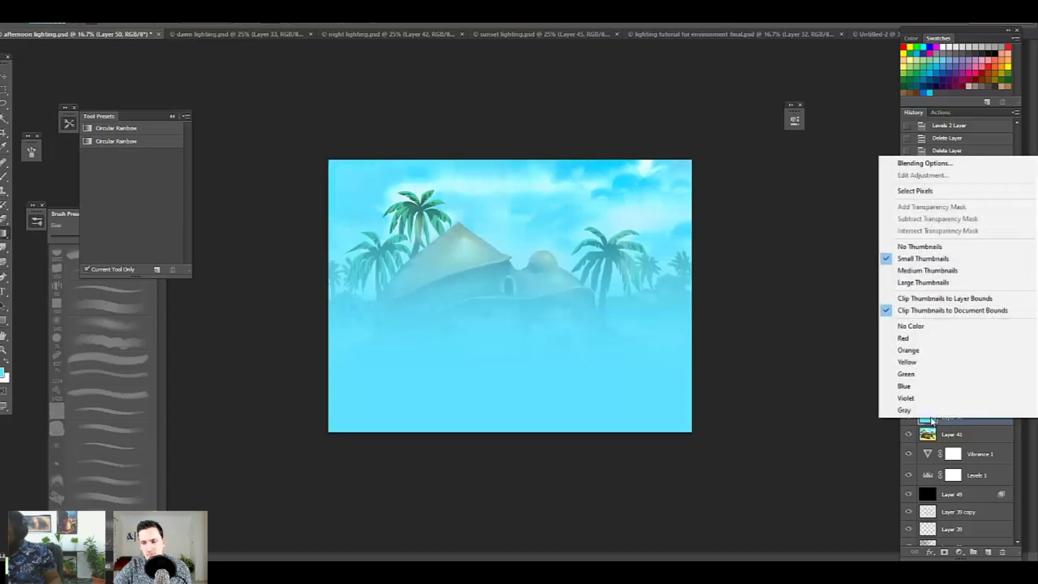
left_click(923, 164)
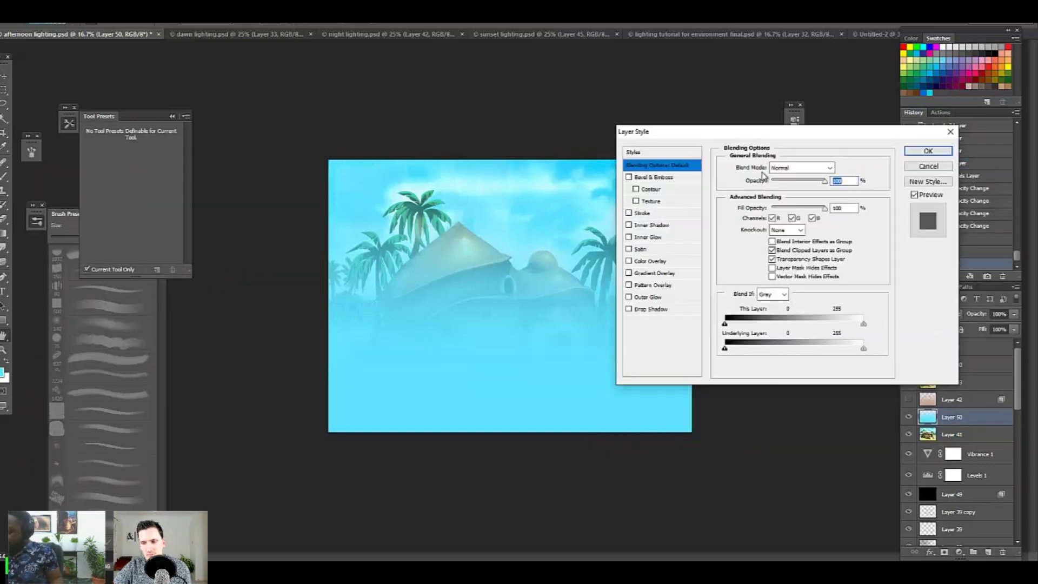
left_click_drag(771, 131, 765, 169)
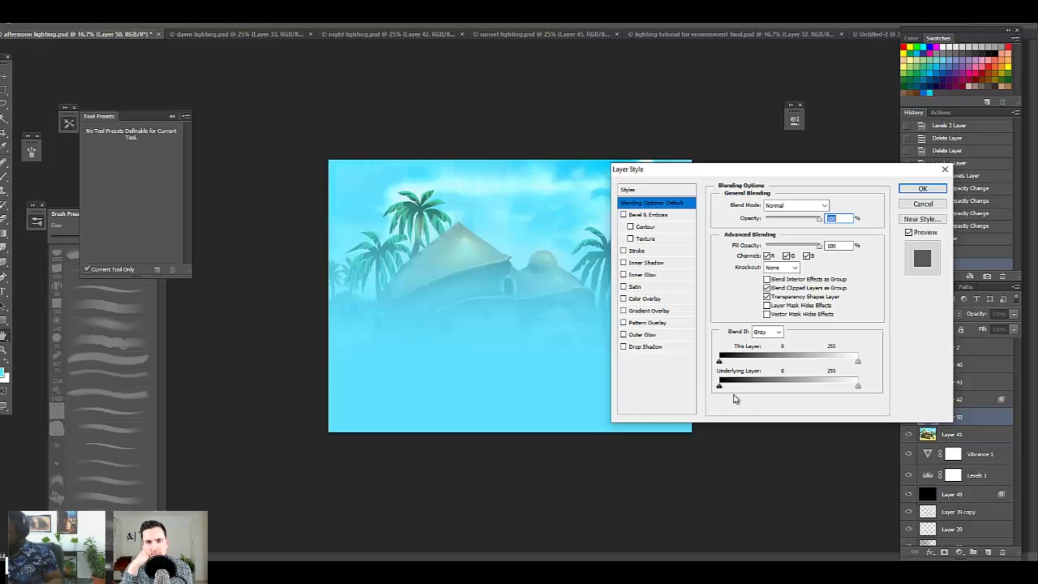
left_click_drag(761, 174, 776, 173)
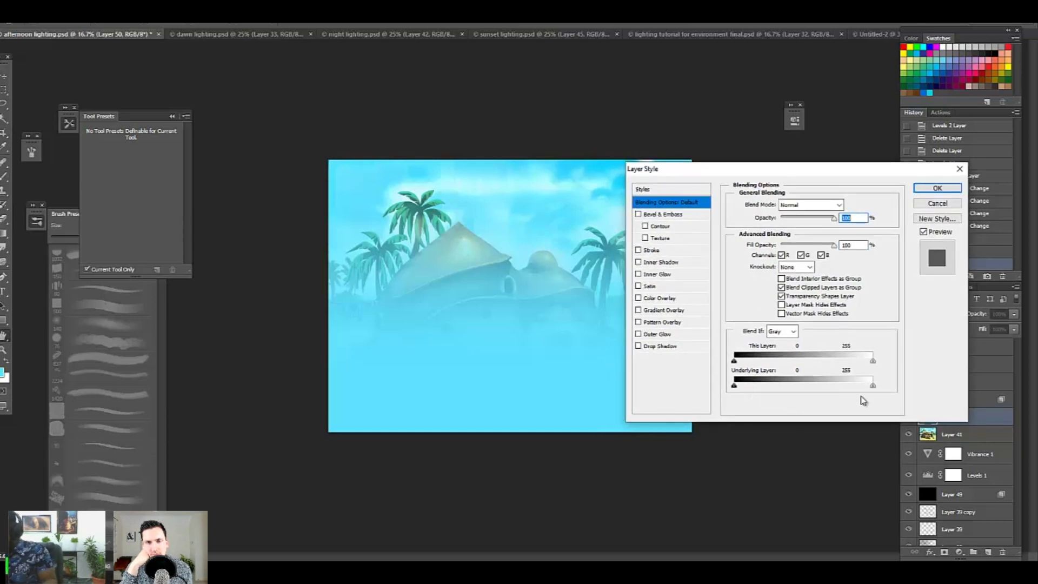
mouse_move(872, 386)
left_mouse_down()
mouse_move(781, 407)
mouse_move(809, 406)
mouse_move(796, 392)
mouse_move(871, 389)
left_mouse_up()
left_click_drag(796, 386, 765, 396)
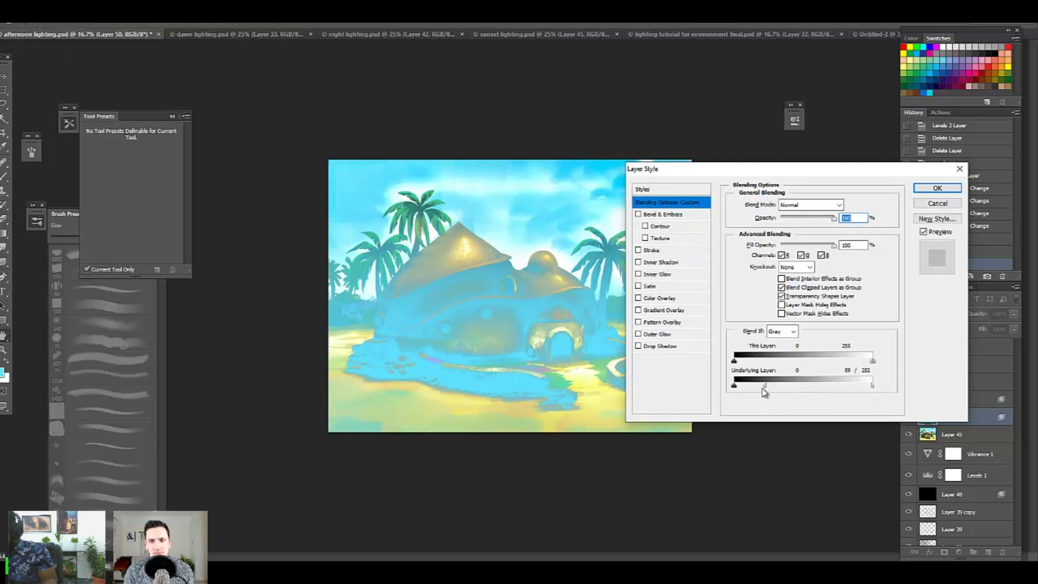
left_click(937, 190)
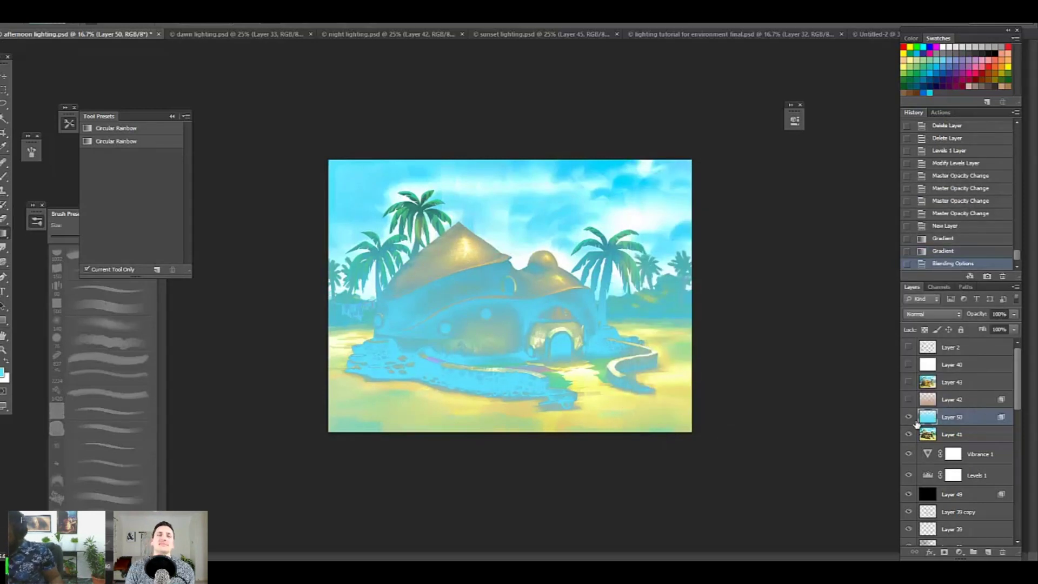
Step: Set Layer 50's blend mode to Lighten and its opacity to 39%, and compare the painting with and without it
left_click(959, 317)
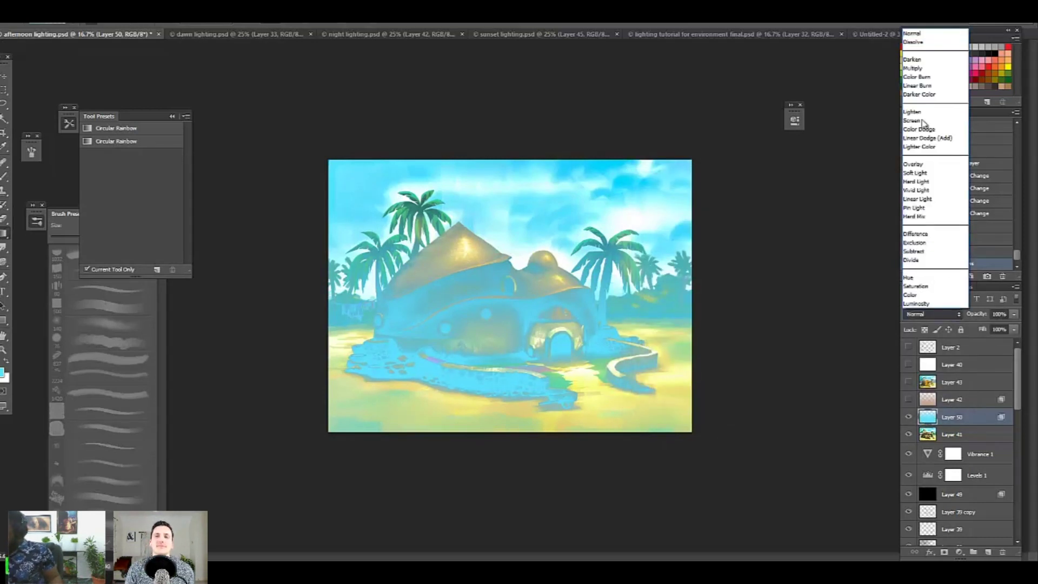
left_click(924, 123)
left_click(1014, 315)
left_click_drag(1015, 327, 980, 339)
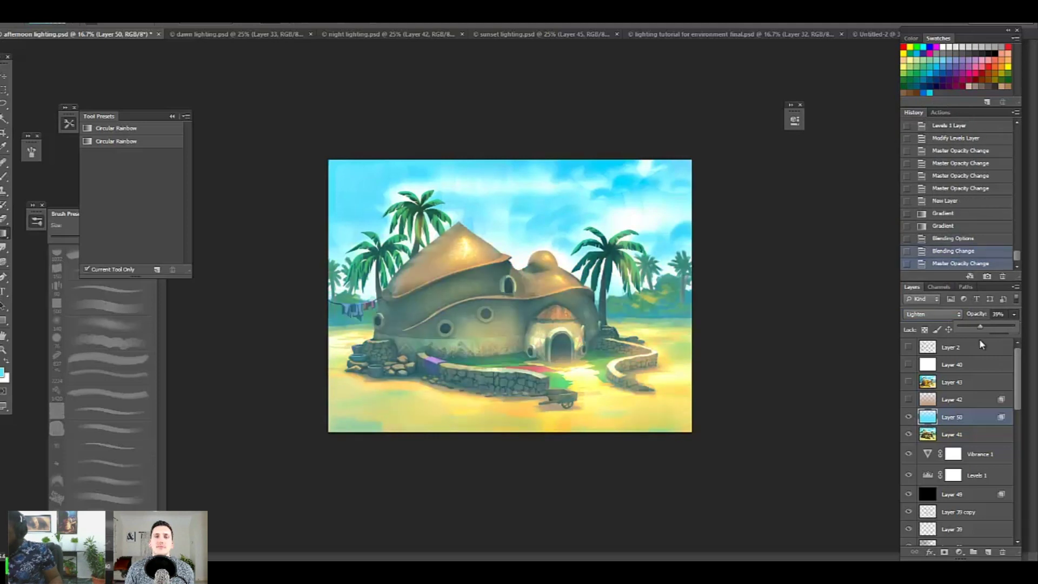
left_click(909, 421)
left_click(910, 417)
left_click(909, 418)
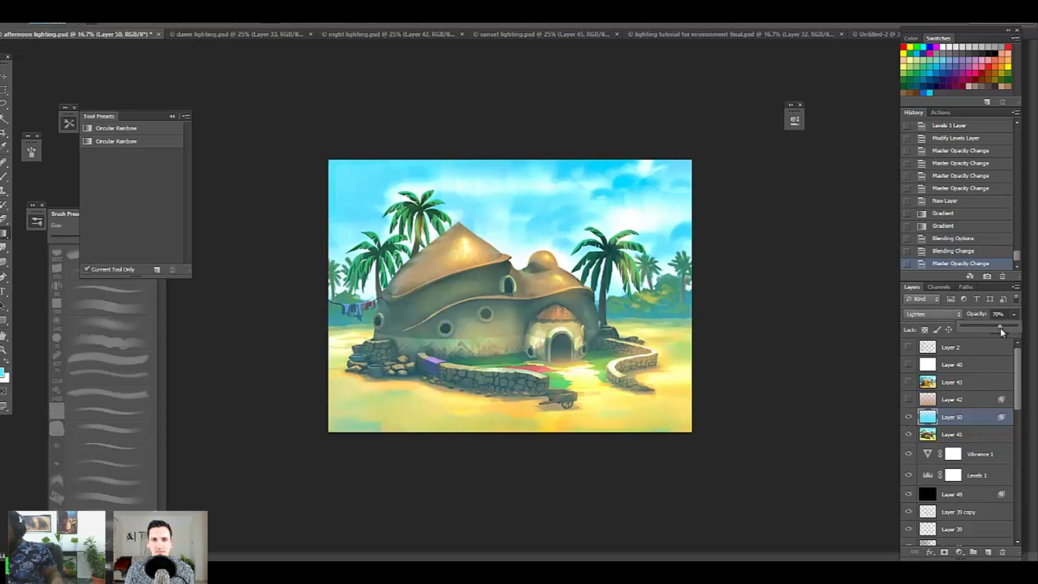
Step: Try stronger and weaker opacities for the blue gradient on Layer 50, and hide the layer
left_click(999, 326)
left_click_drag(997, 326, 980, 327)
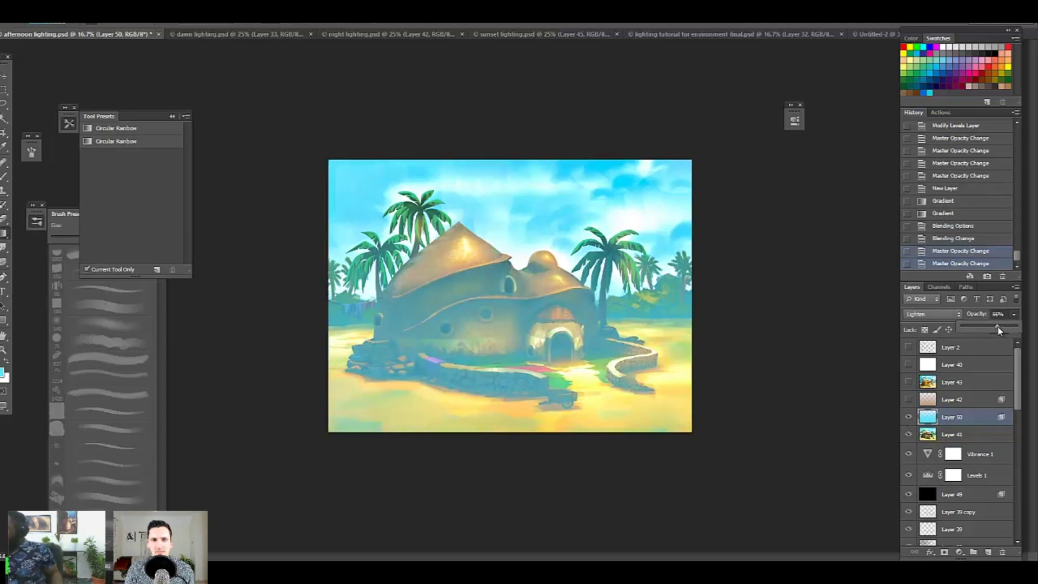
left_click(908, 417)
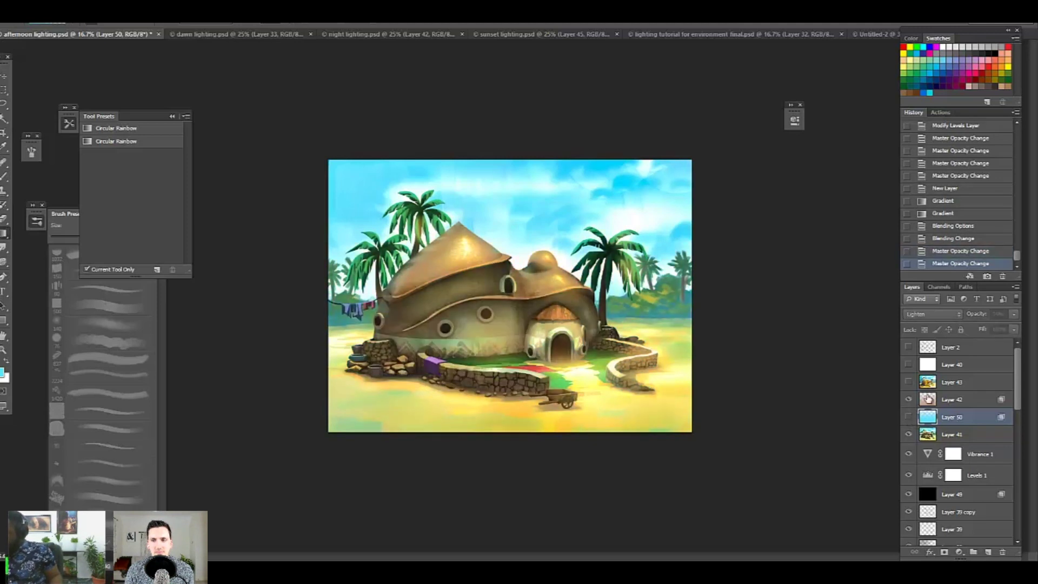
Step: Show the overpainting on Layer 43 and create a new layer directly above it
left_click(909, 383)
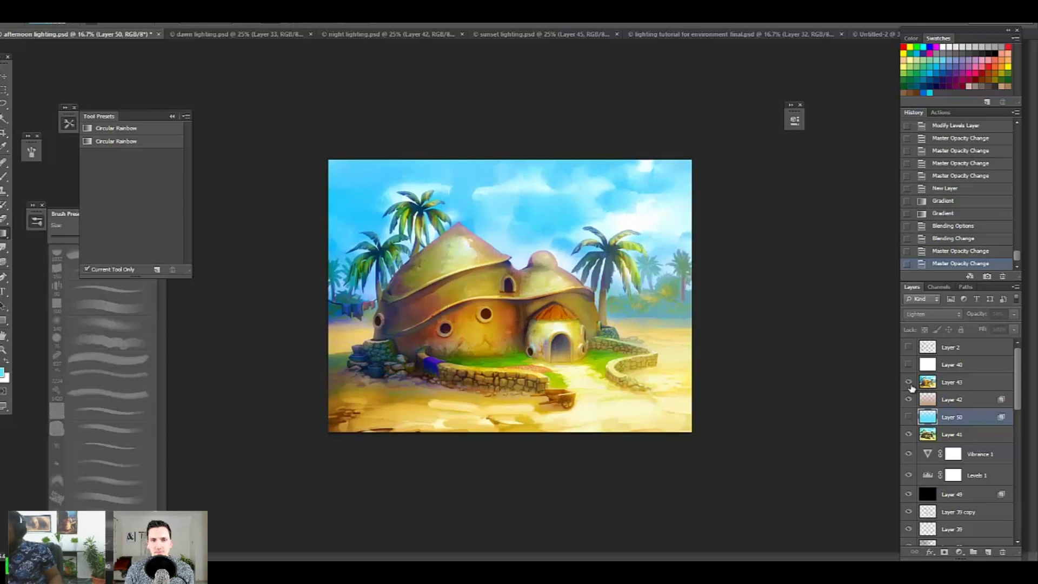
left_click(909, 382)
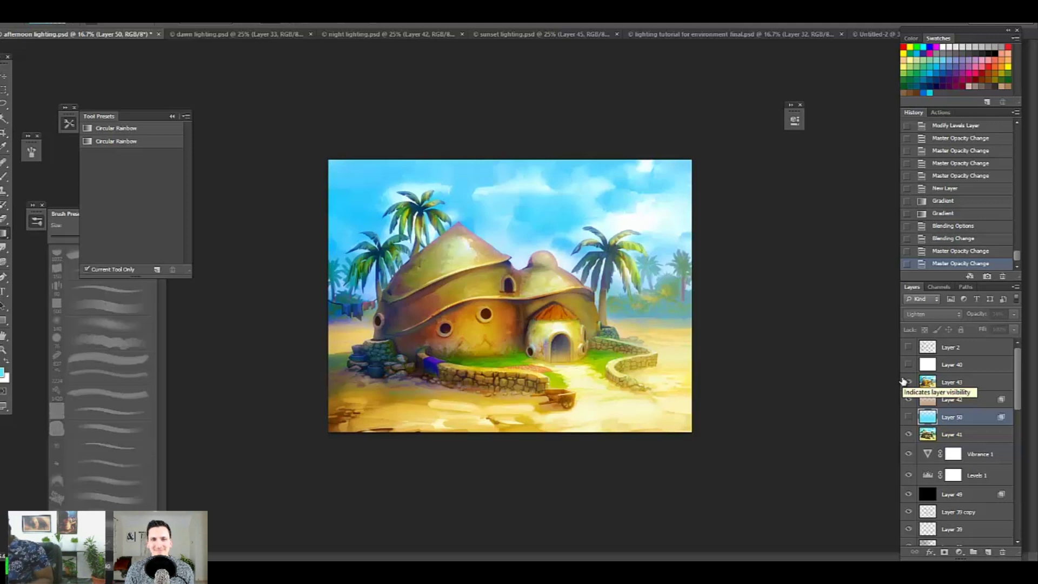
left_click(951, 384)
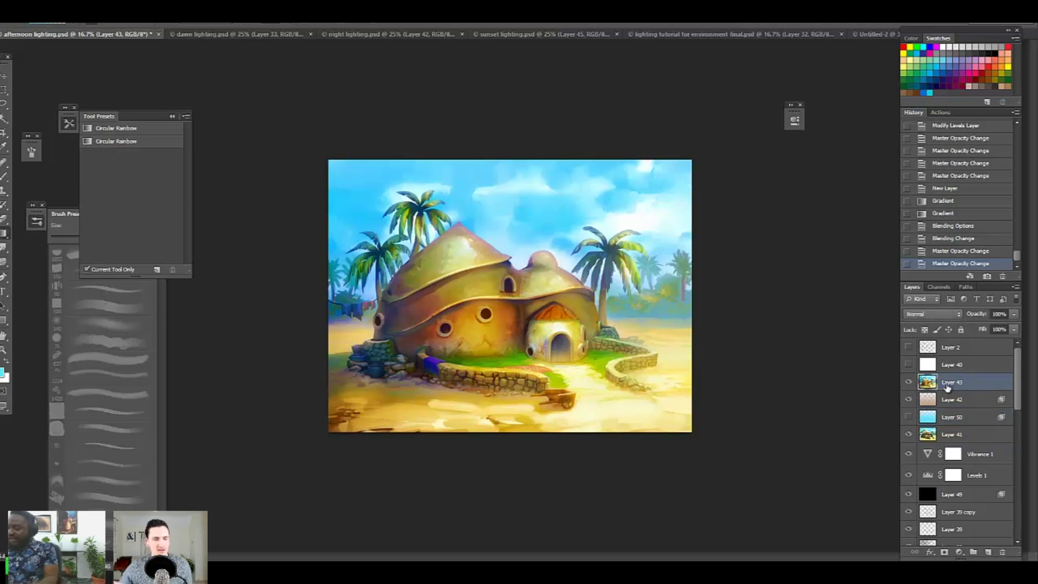
key("ctrl+plus")
key("ctrl+plus")
key("ctrl+plus")
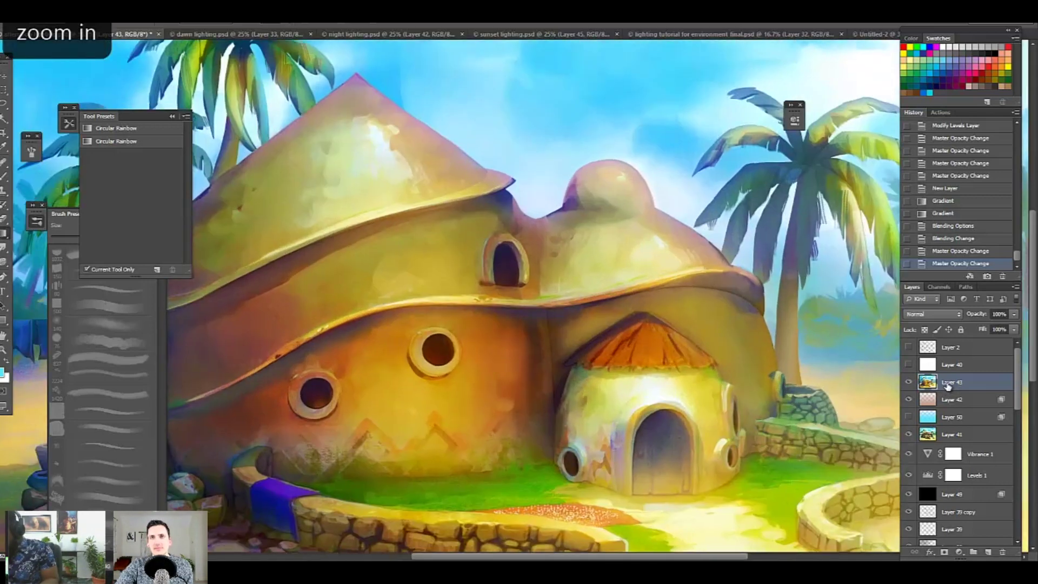
left_click_drag(544, 336, 653, 447)
key("ctrl+plus")
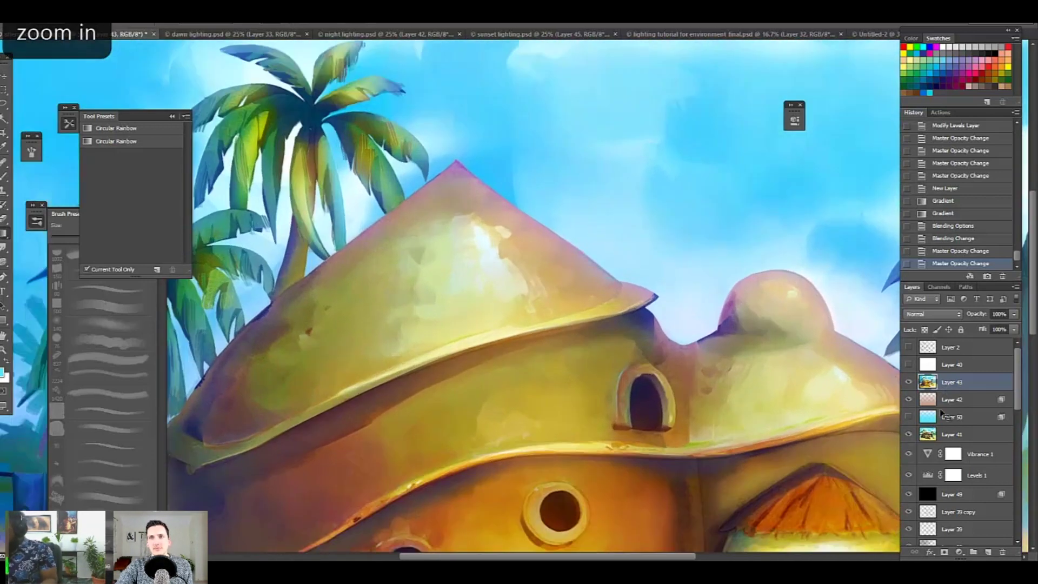
left_click(988, 551)
Step: Choose the "round hard and soft" brush preset and adjust its size to suit the roof highlights
key("b")
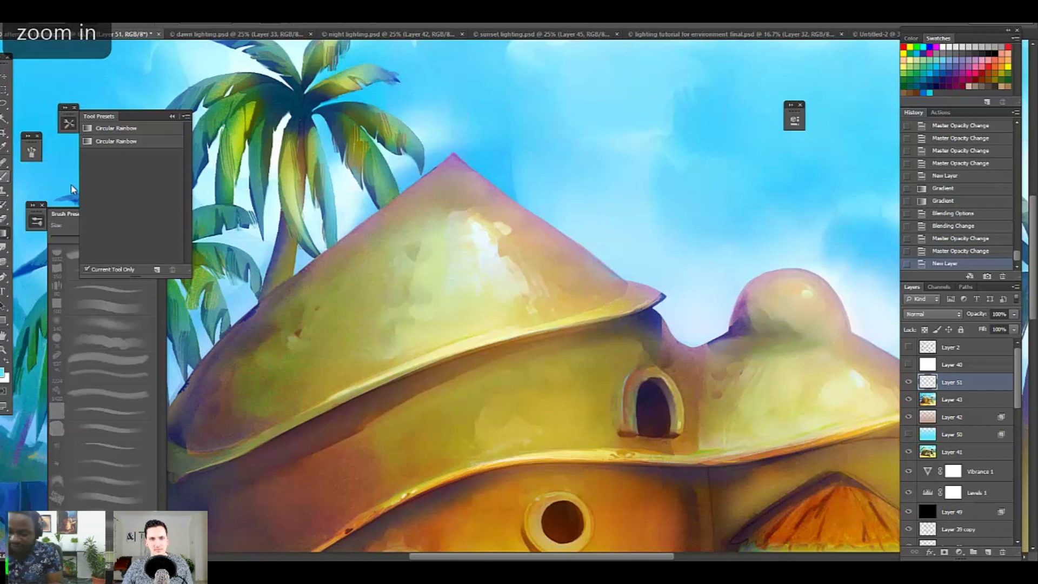
left_click_drag(187, 142, 187, 236)
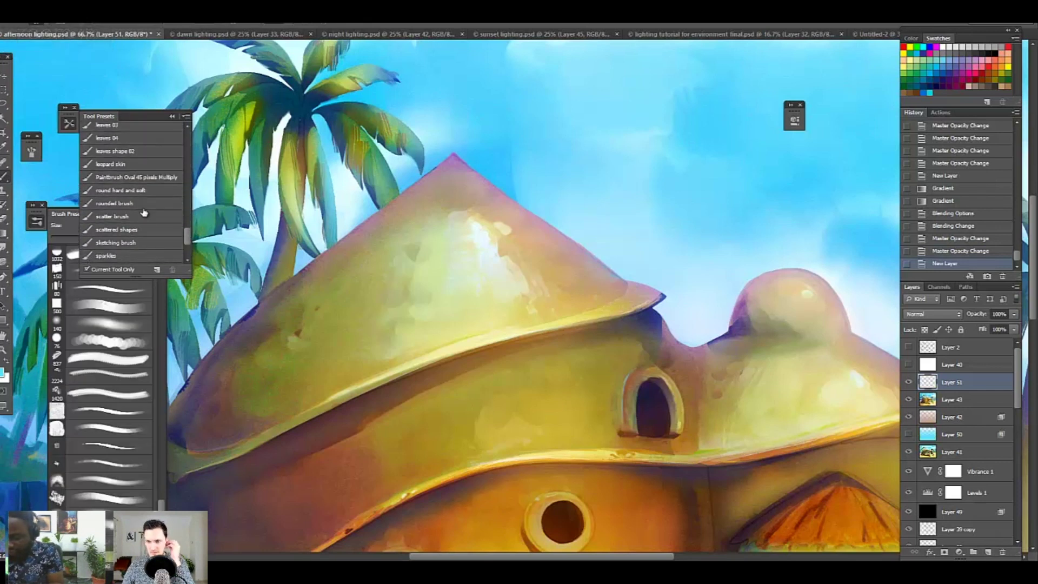
left_click(120, 190)
key("bracketleft")
key("bracketleft")
key("bracketleft")
key("bracketleft")
key("bracketleft")
key("bracketleft")
key("bracketleft")
key("bracketleft")
key("bracketleft")
key("bracketleft")
key("bracketleft")
key("bracketleft")
key("bracketleft")
key("bracketleft")
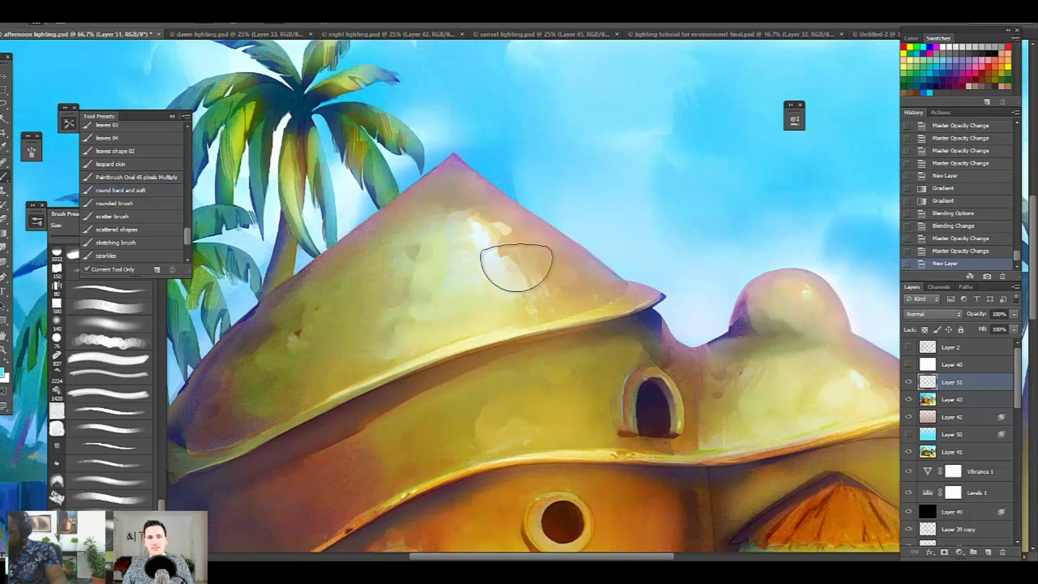
key("bracketright")
key("bracketright")
key("bracketright")
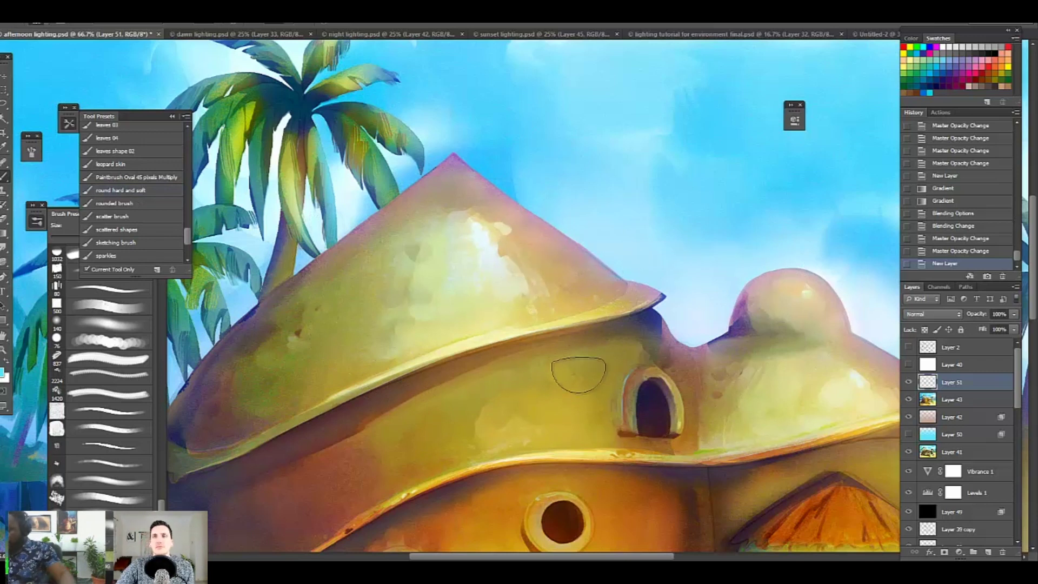
Step: Hide Layer 43, add a new layer above it, and paint soft strokes beside the roof highlight with a sampled golden color
left_click(909, 398)
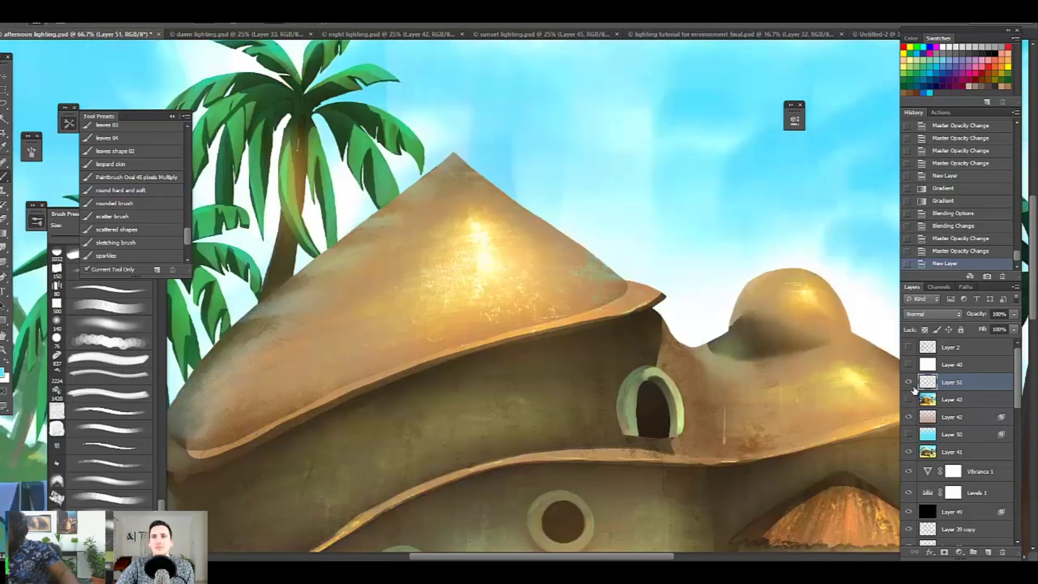
left_click(953, 401)
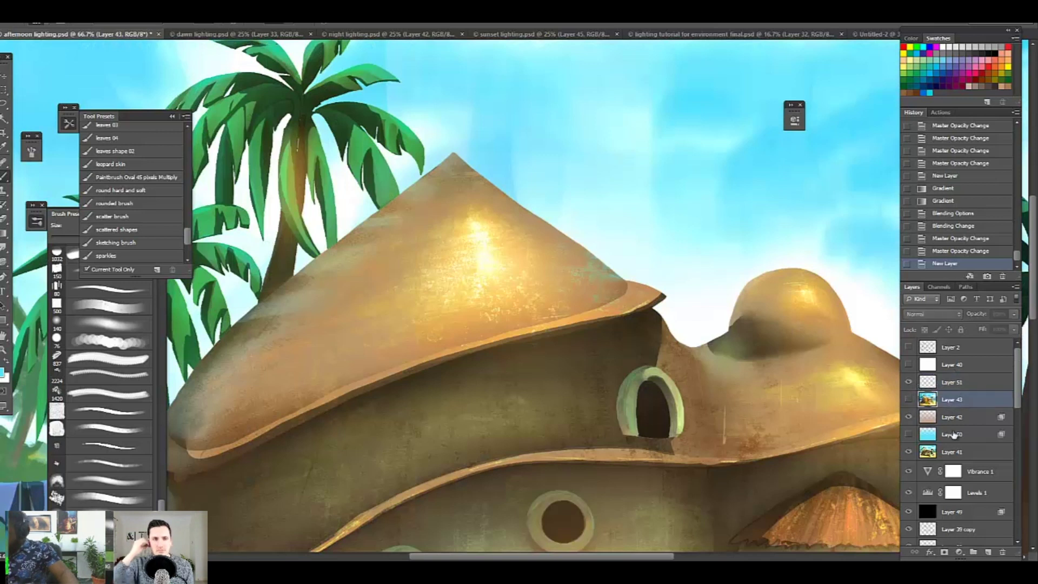
left_click(987, 552)
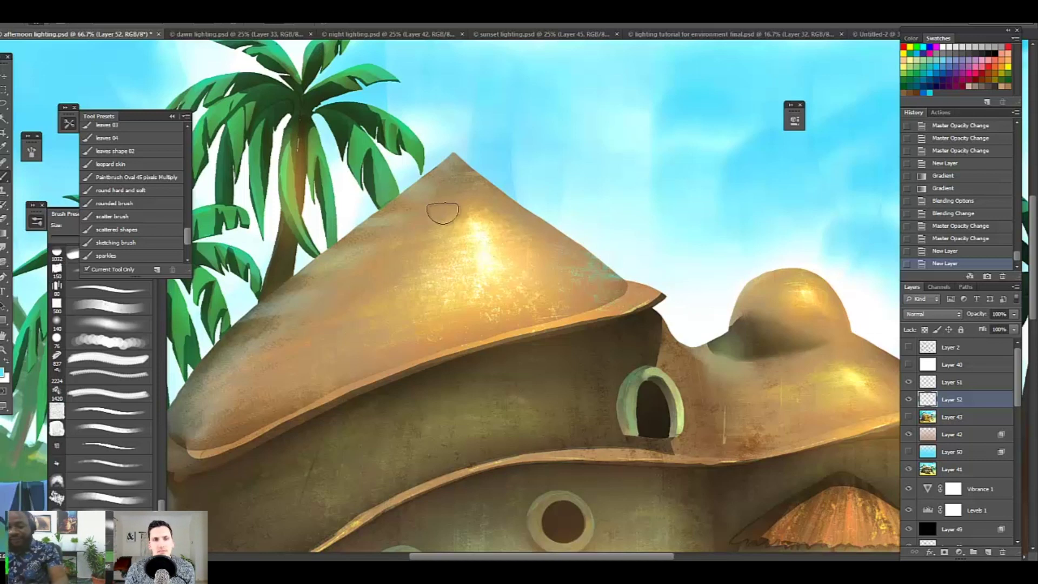
left_click(450, 282, "alt")
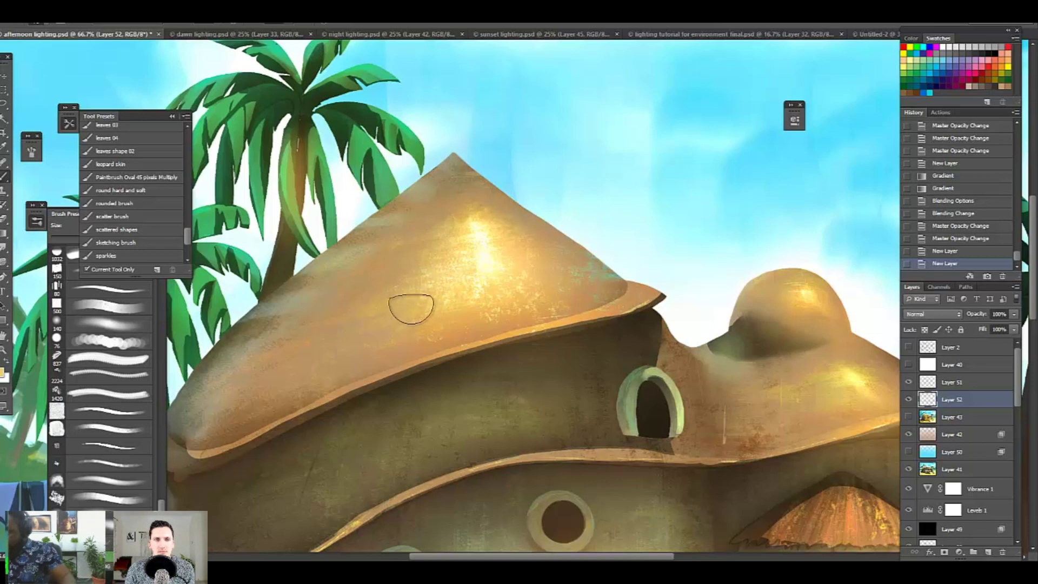
left_click_drag(416, 325, 410, 286)
left_click_drag(407, 292, 426, 327)
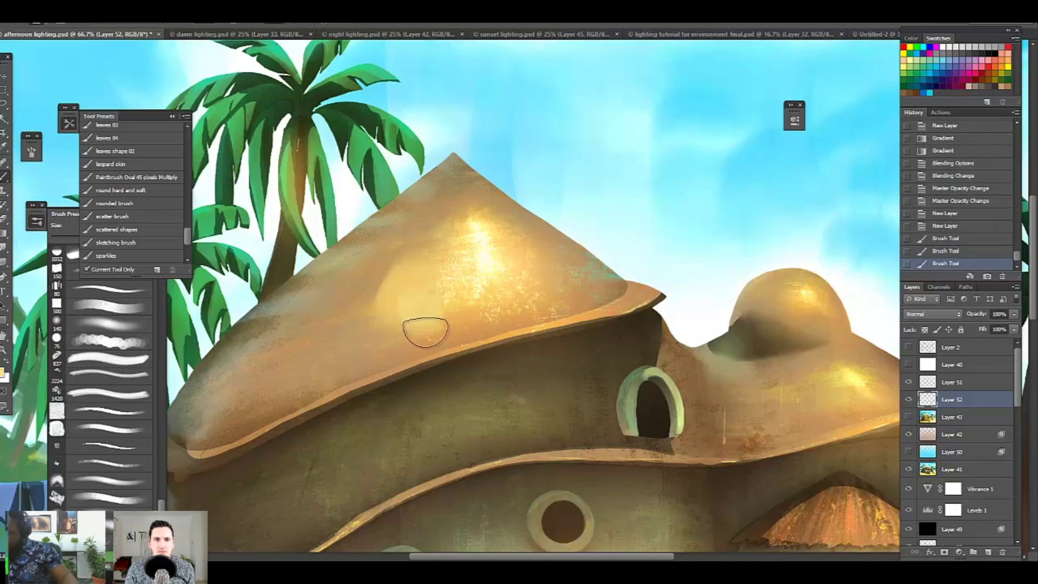
Step: Set the Eyedropper to sample All Layers, and compare the painting with and without the roof strokes on Layer 52
left_click(5, 145)
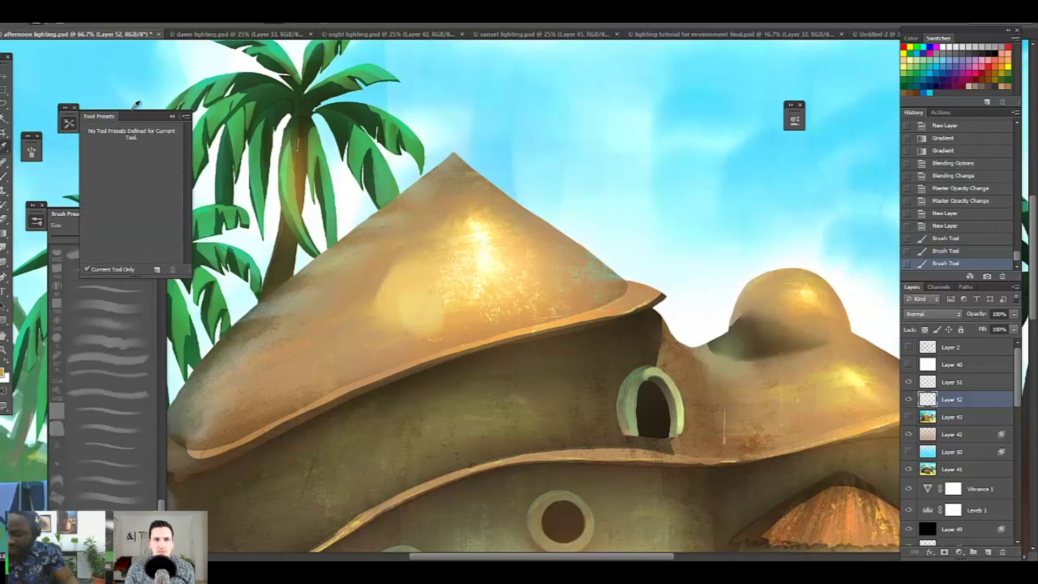
left_click(206, 28)
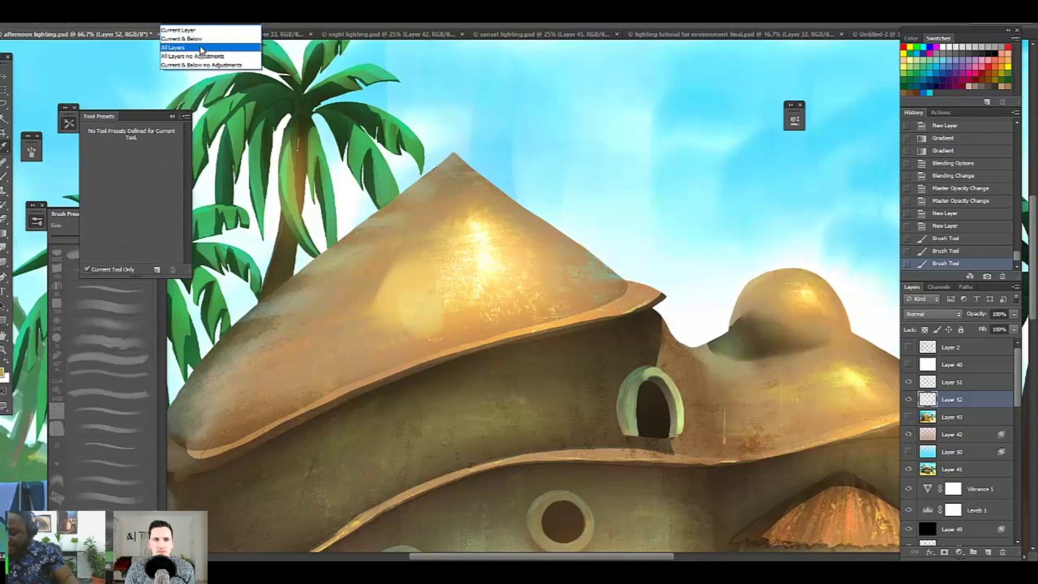
left_click(200, 47)
left_click(4, 176)
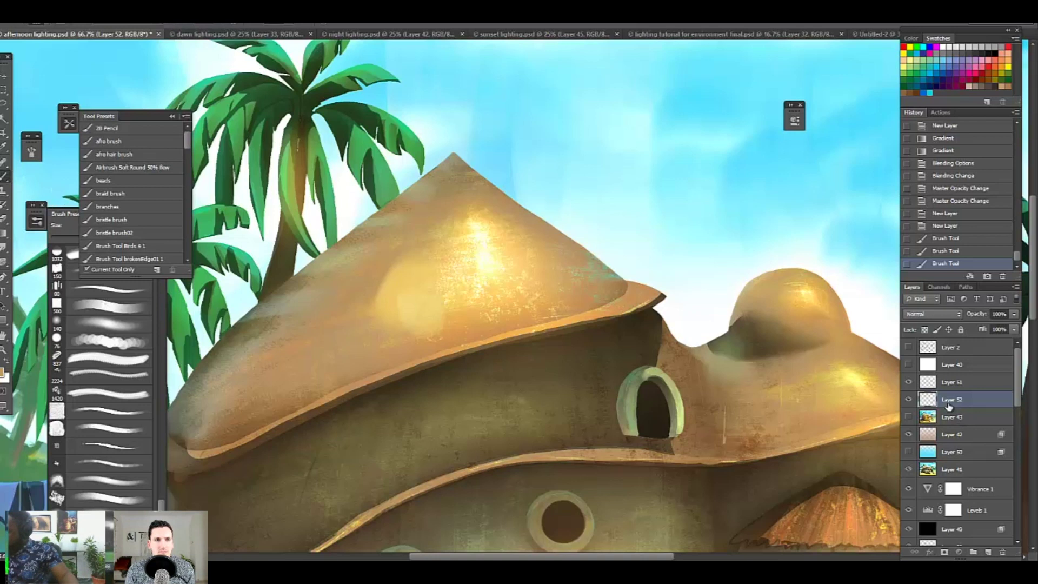
left_click(909, 399)
left_click(908, 399)
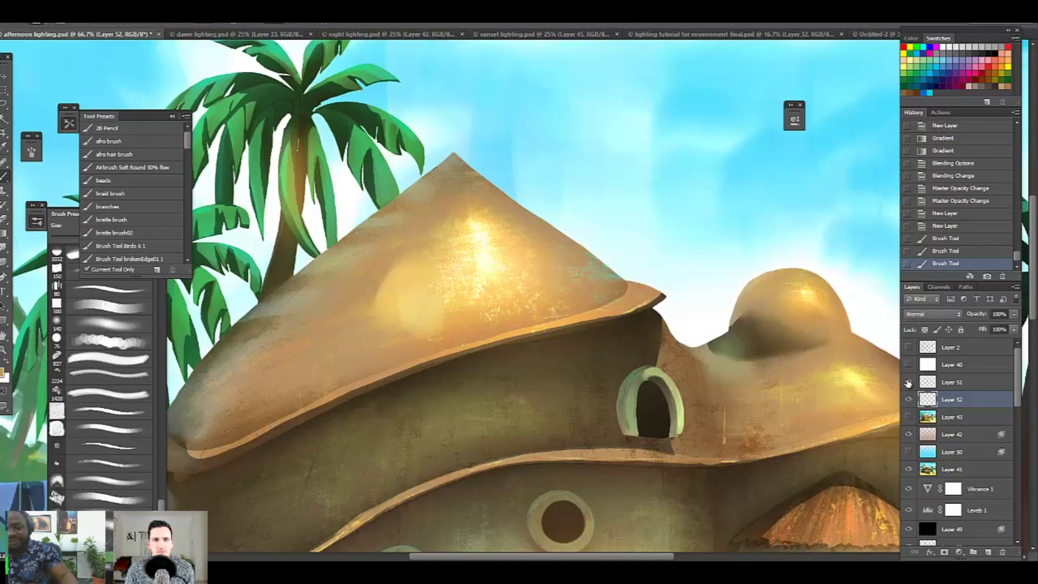
Step: Blend the highlight on the pointed roof by repeatedly sampling nearby golden and orange tones and painting over the texture on Layer 52
left_click(388, 262, "alt")
left_click_drag(420, 273, 405, 273)
left_click(442, 225, "alt")
left_click_drag(432, 235, 448, 227)
left_click(474, 226, "alt")
mouse_move(524, 255)
left_mouse_down()
mouse_move(504, 241)
mouse_move(514, 251)
left_mouse_up()
left_click_drag(549, 281, 570, 296)
left_click_drag(440, 330, 427, 346)
left_click(487, 282, "alt")
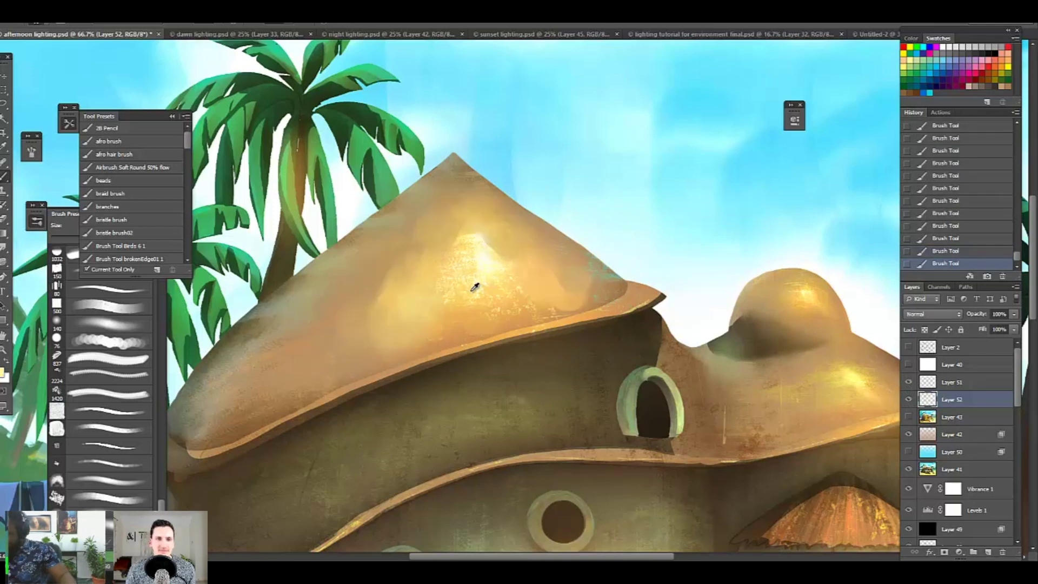
left_click(484, 315, "alt")
left_click(531, 286, "alt")
left_click_drag(544, 300, 477, 302)
left_click(505, 280, "alt")
left_click(478, 277, "alt")
left_click(468, 266, "alt")
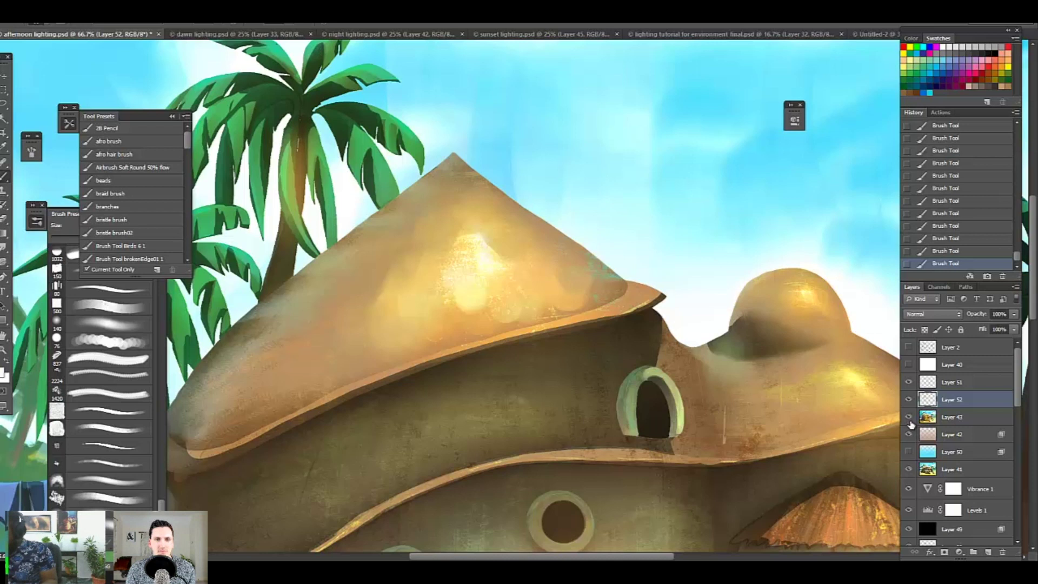
Step: Compare the painting with and without Layer 43 and the roof strokes on Layer 52, leaving Layer 43 hidden
left_click(909, 417)
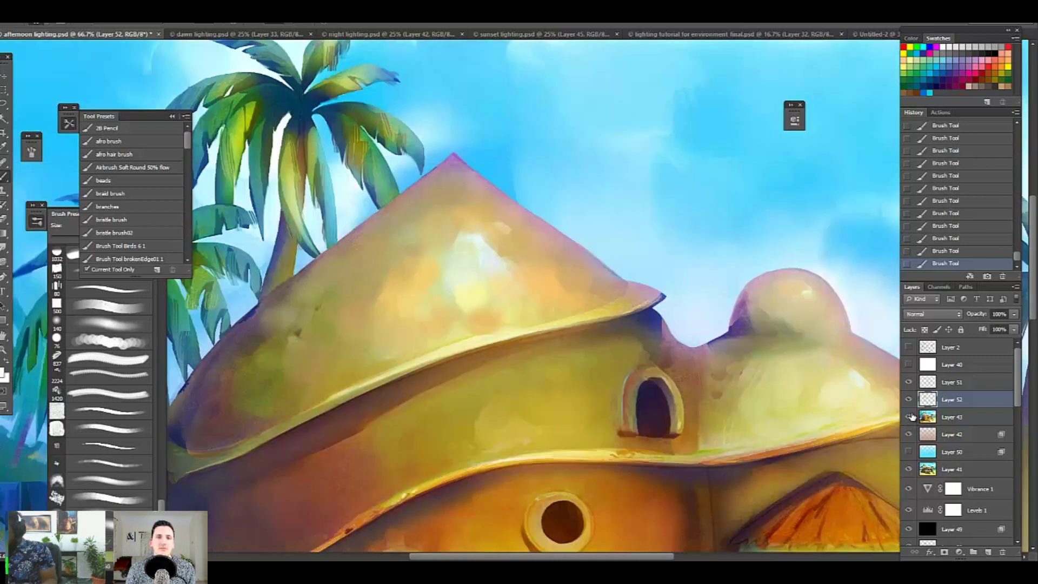
left_click(909, 417)
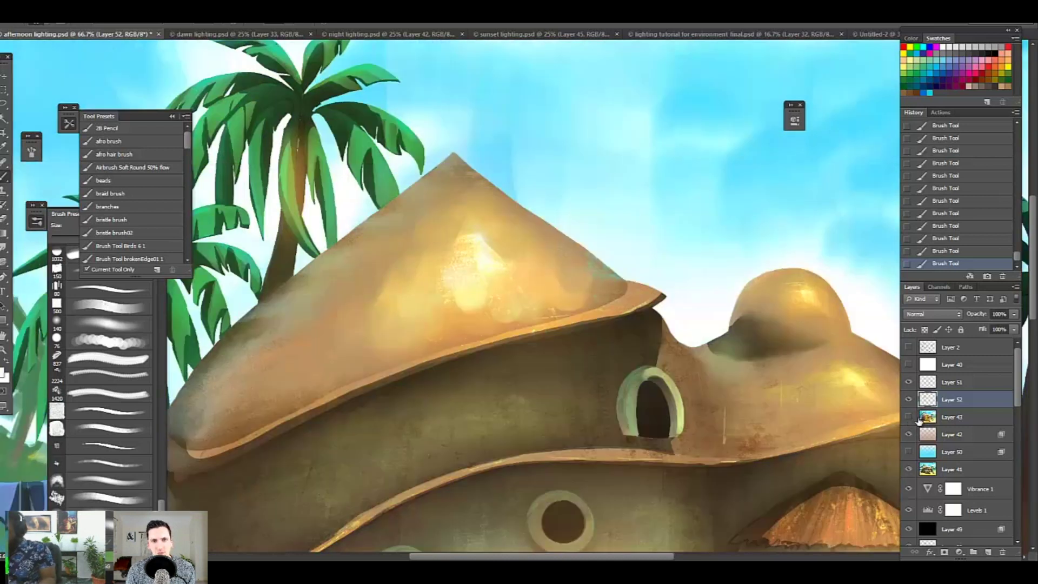
key("ctrl+minus")
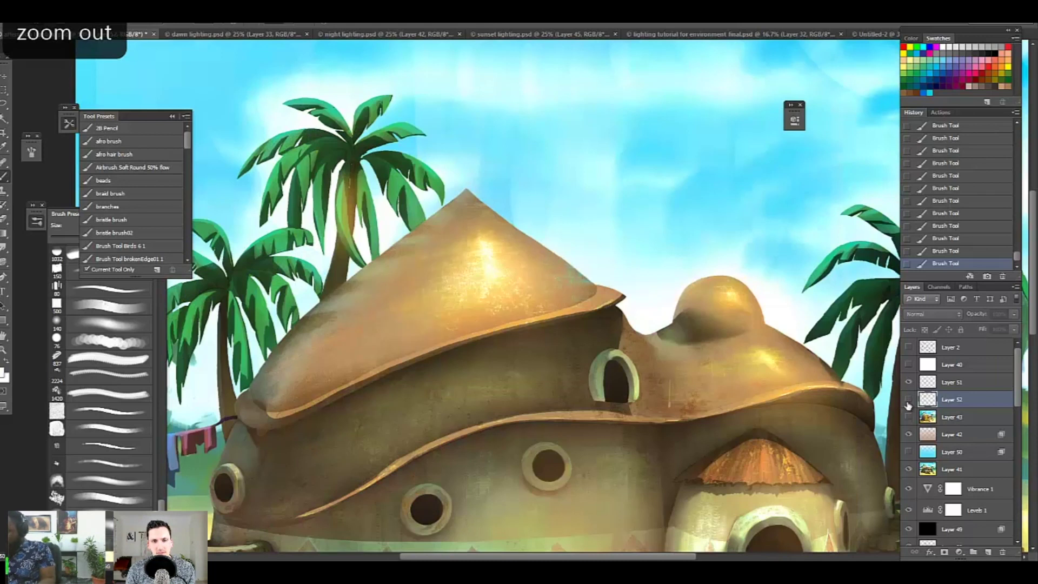
left_click(909, 400)
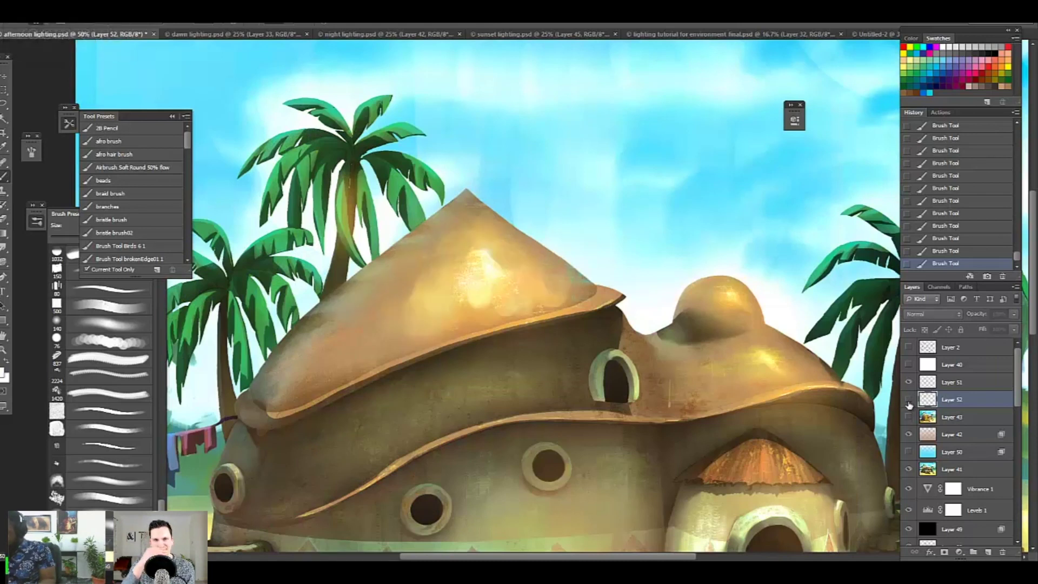
Step: Hide the roof strokes on Layer 52 and make the overpainted Layer 43 visible and active in the afternoon painting
left_click(909, 400)
left_click(910, 400)
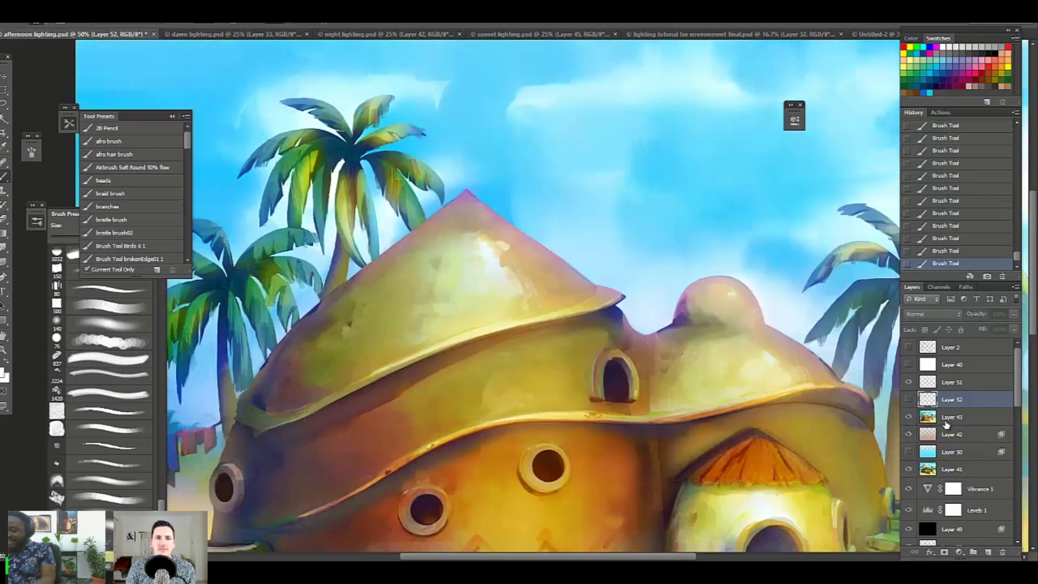
left_click(946, 423)
key("ctrl+minus")
key("ctrl+minus")
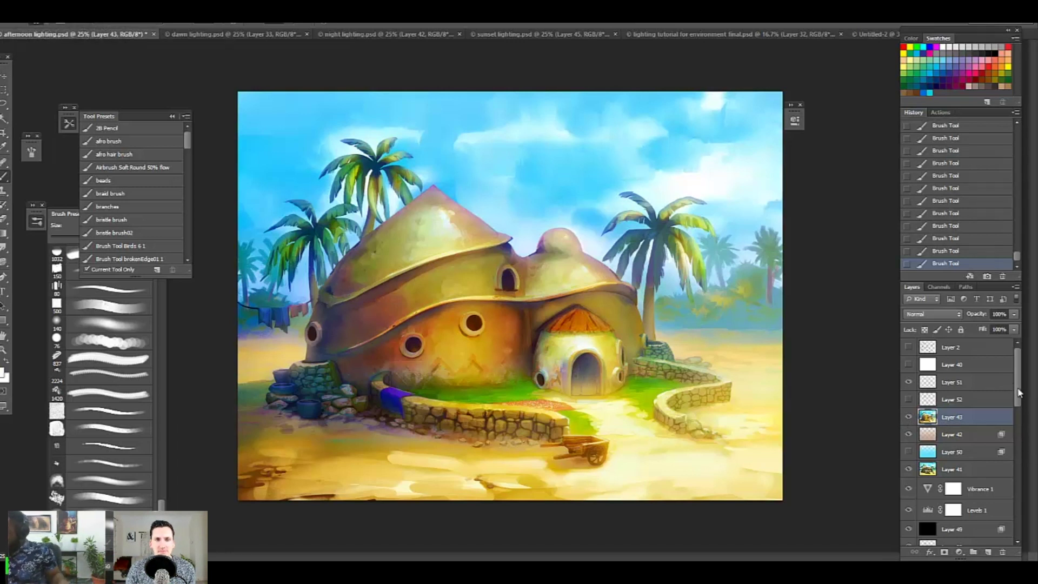
Step: Compare the whole afternoon painting with and without Layer 43, leaving the layer visible
scroll(1019, 393, "down", 1)
left_click(909, 402)
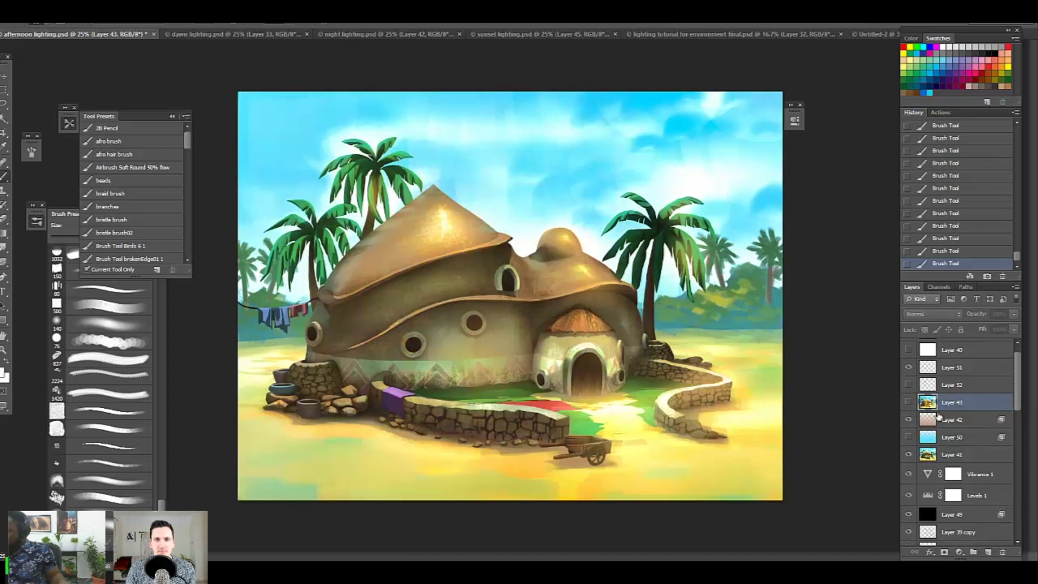
left_click(909, 402)
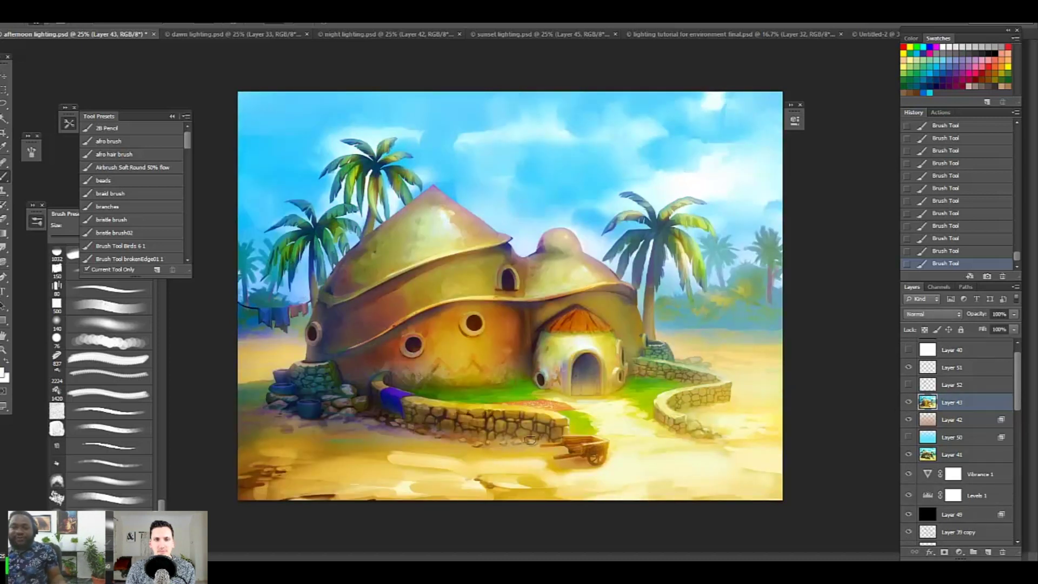
scroll(1014, 398, "down", 1)
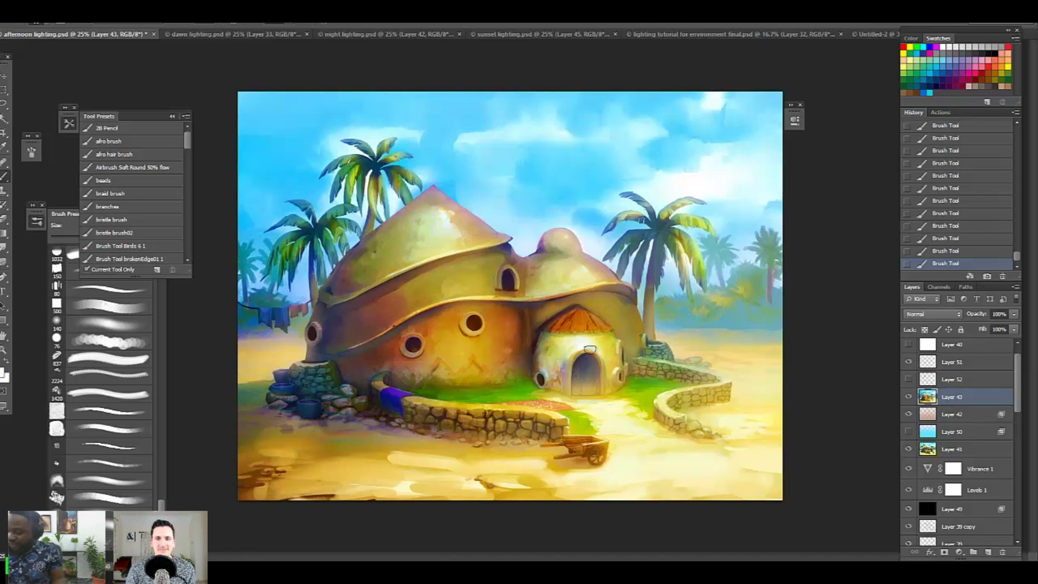
left_click(909, 397)
left_click(909, 398)
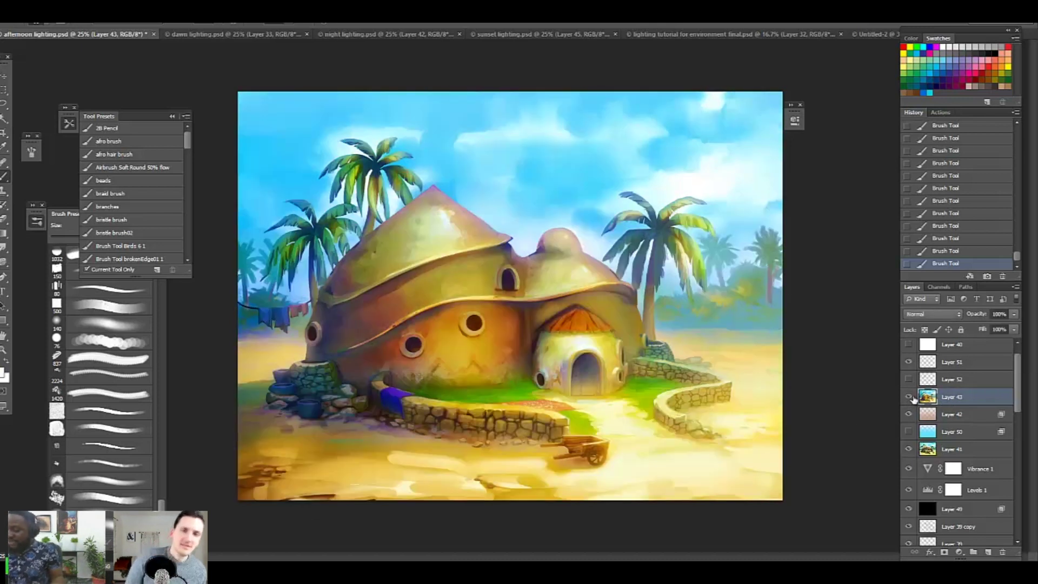
Step: Switch to dawn lighting.psd and hide Group 1 and all the lighting layers above it, leaving the background
left_click(247, 35)
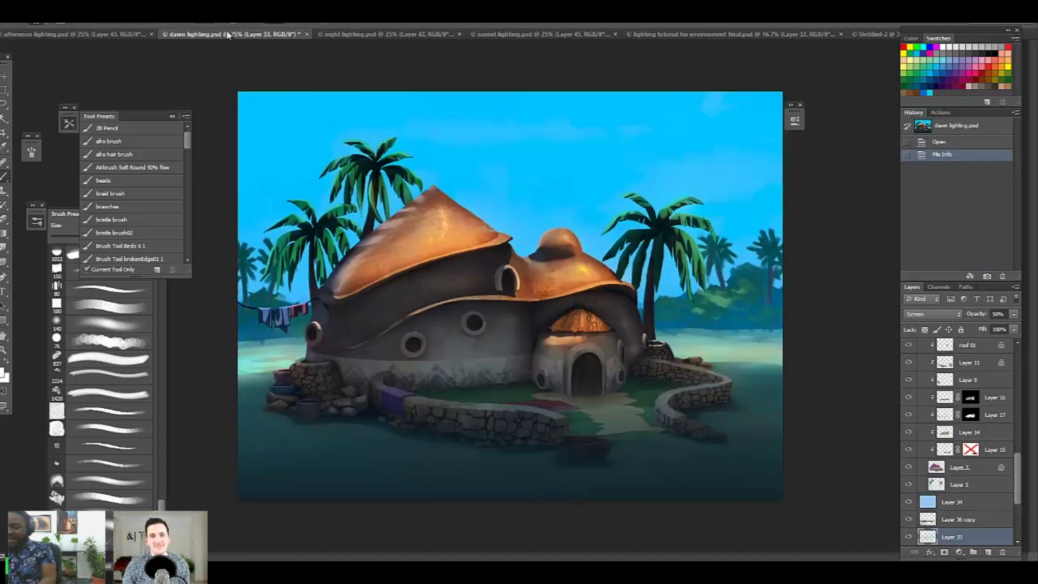
key("ctrl+minus")
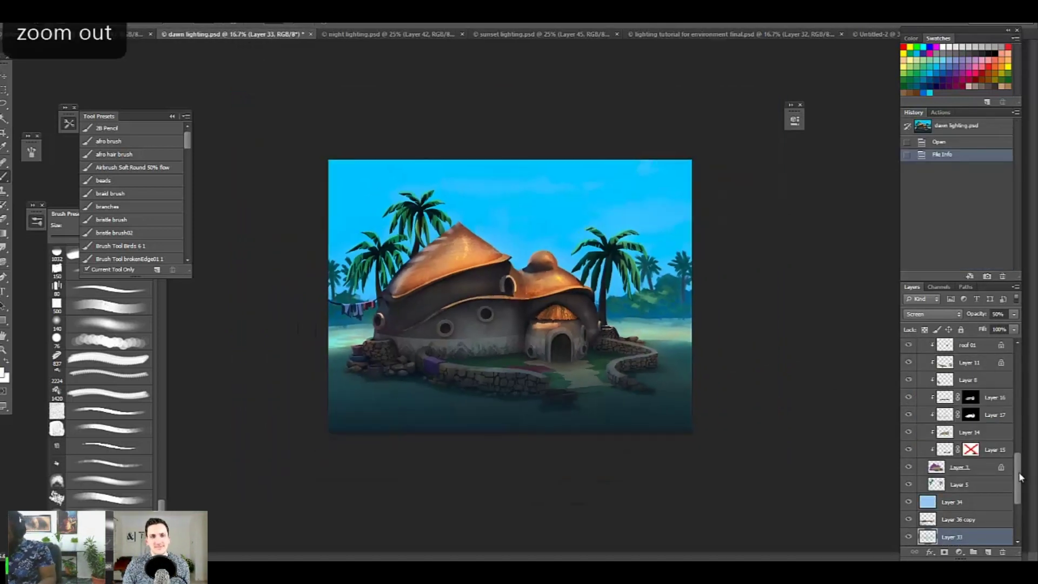
scroll(1019, 477, "up", 10)
left_click_drag(1019, 424, 1019, 434)
left_click_drag(909, 384, 909, 517)
left_click_drag(1017, 419, 1017, 456)
scroll(951, 440, "down", 5)
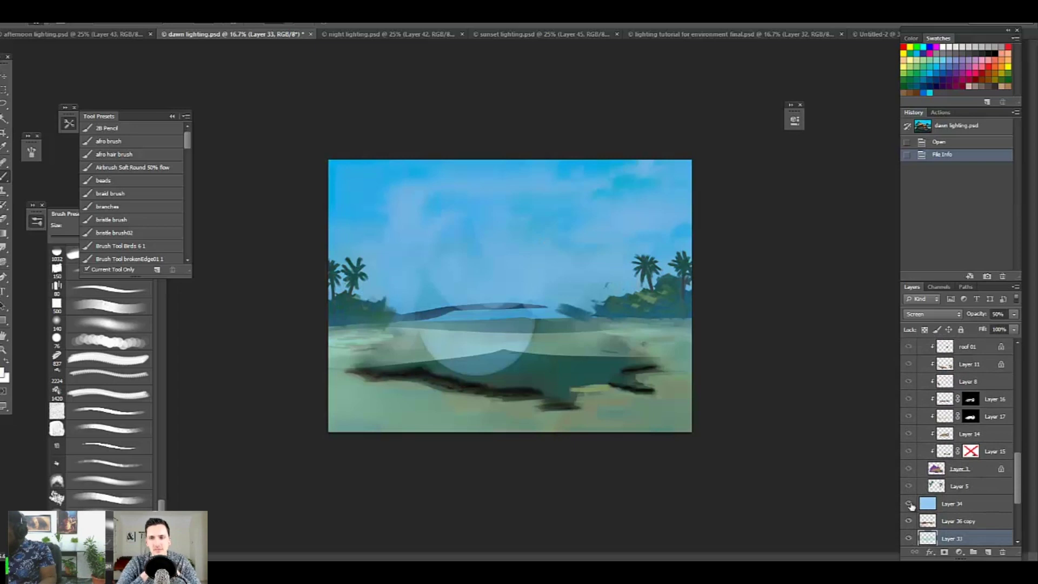
Step: Hide Layer 34 and the background tint layers below it, and restore them and the palm trees on Layer 5
left_click_drag(910, 505, 909, 520)
scroll(914, 486, "down", 4)
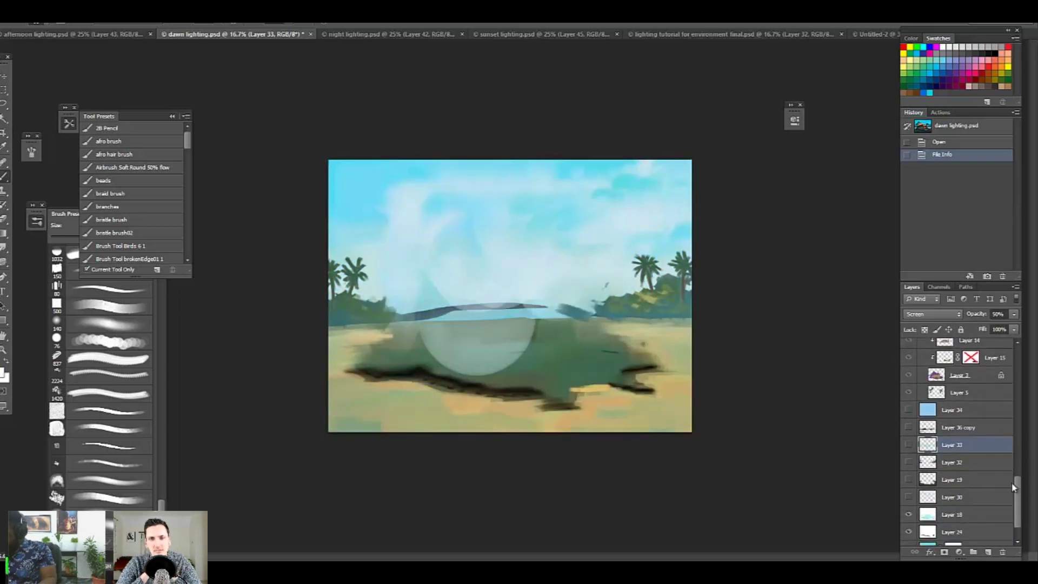
left_click_drag(1017, 491, 1018, 510)
left_click_drag(908, 486, 908, 519)
left_click_drag(1019, 510, 1020, 478)
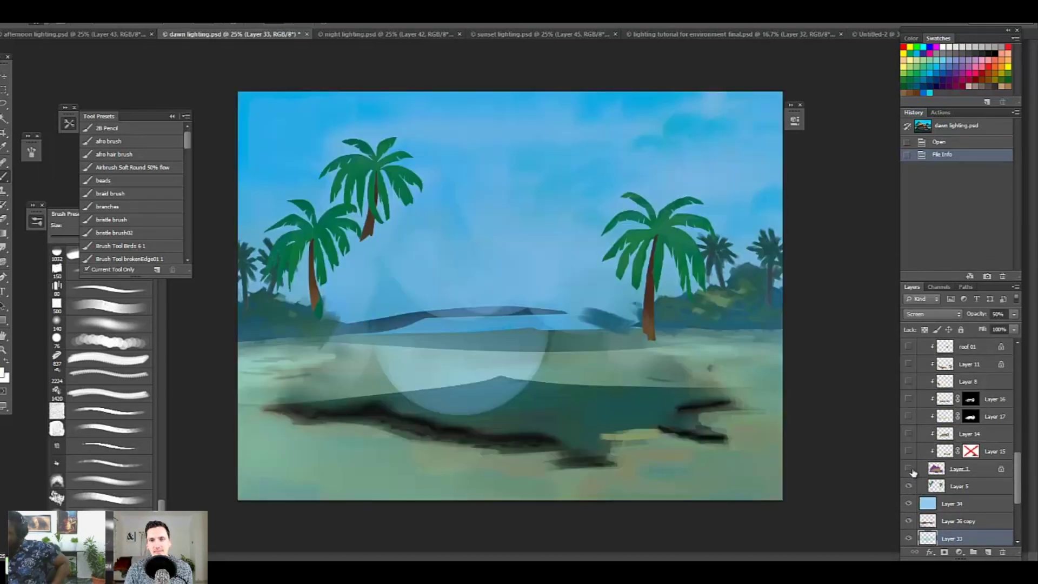
Step: Show the flat hut shapes on Layer 3 and the clipped ground and wall layers from Layer 15 up to Layer 11
left_click(909, 469)
scroll(981, 477, "up", 1)
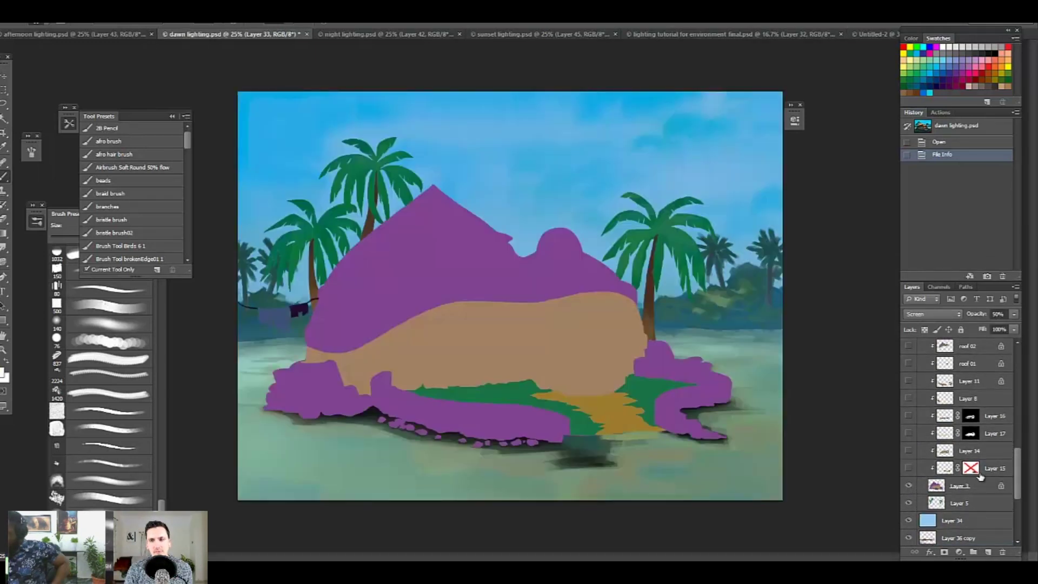
left_click(909, 468)
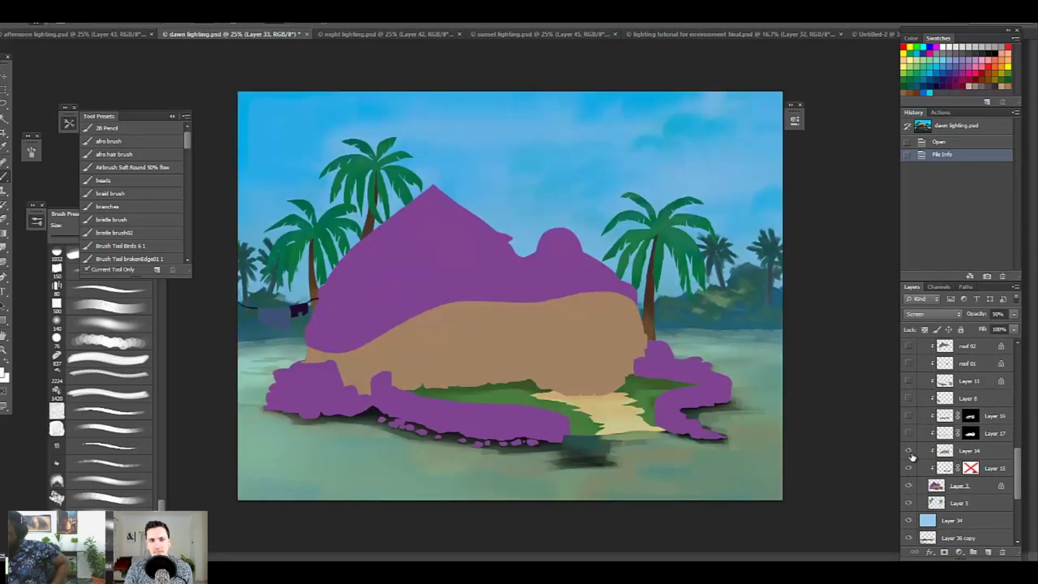
left_click(911, 452)
left_click_drag(912, 438, 912, 386)
left_click(910, 384)
Step: Show the roof, window and Layer 29 detail layers in Group 1, plus the cloth and cart layers
left_click_drag(1019, 463, 1020, 445)
left_click(911, 430)
left_click(909, 413)
left_click_drag(908, 398, 908, 360)
scroll(975, 416, "up", 3)
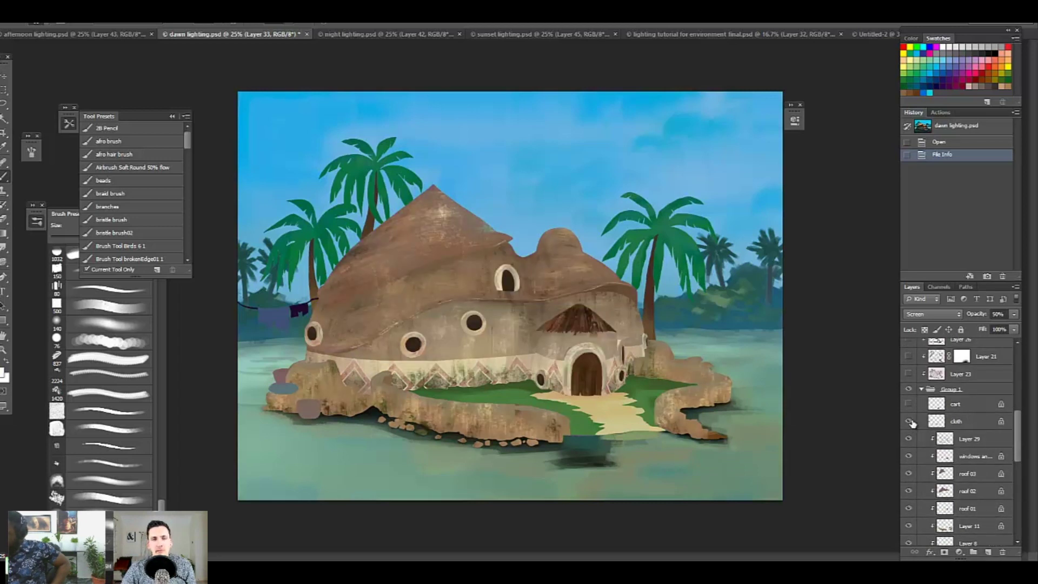
left_click(908, 421)
left_click(909, 404)
Step: Show the clipped shading and light layers 23, 21, 26 and 22, plus Layer 37 and the layer directly above it
scroll(1017, 428, "up", 3)
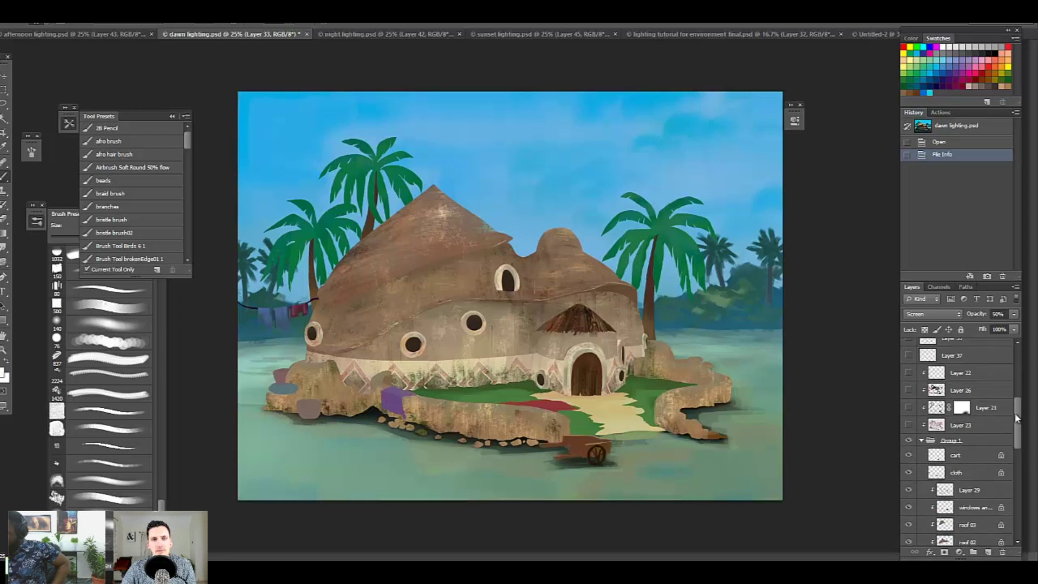
left_click_drag(911, 429, 921, 376)
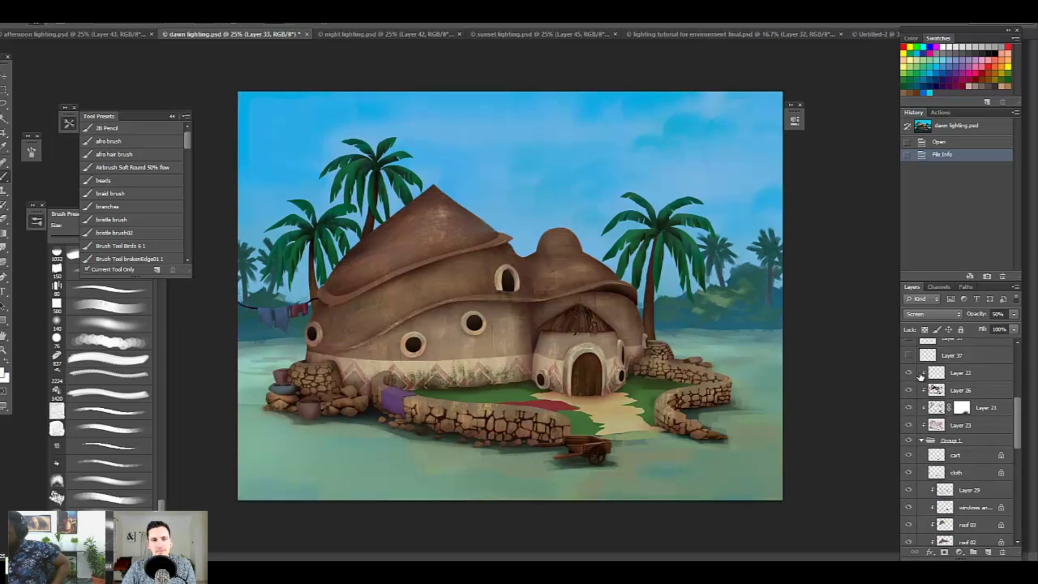
scroll(1021, 413, "up", 5)
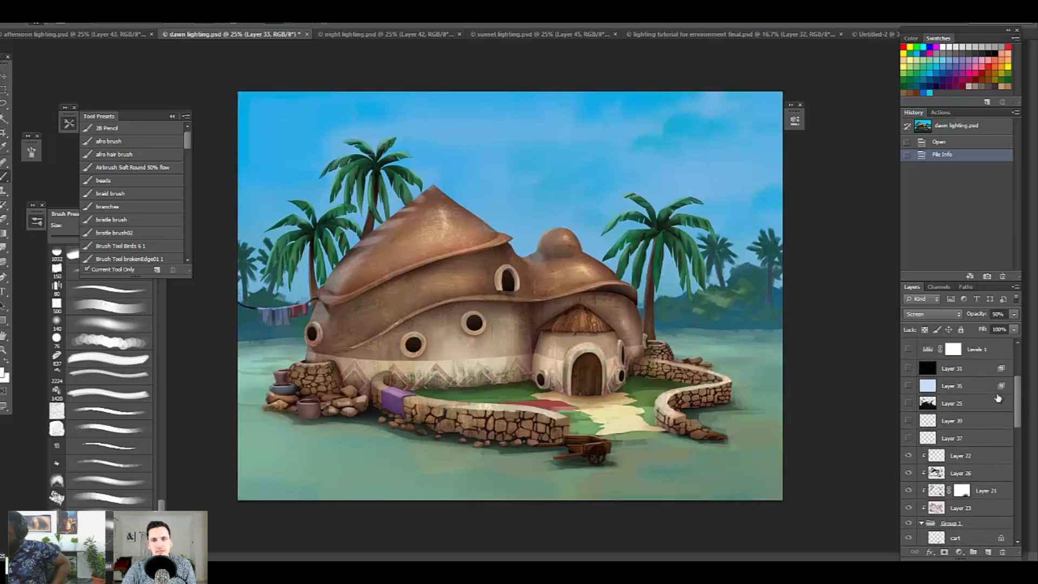
left_click(910, 439)
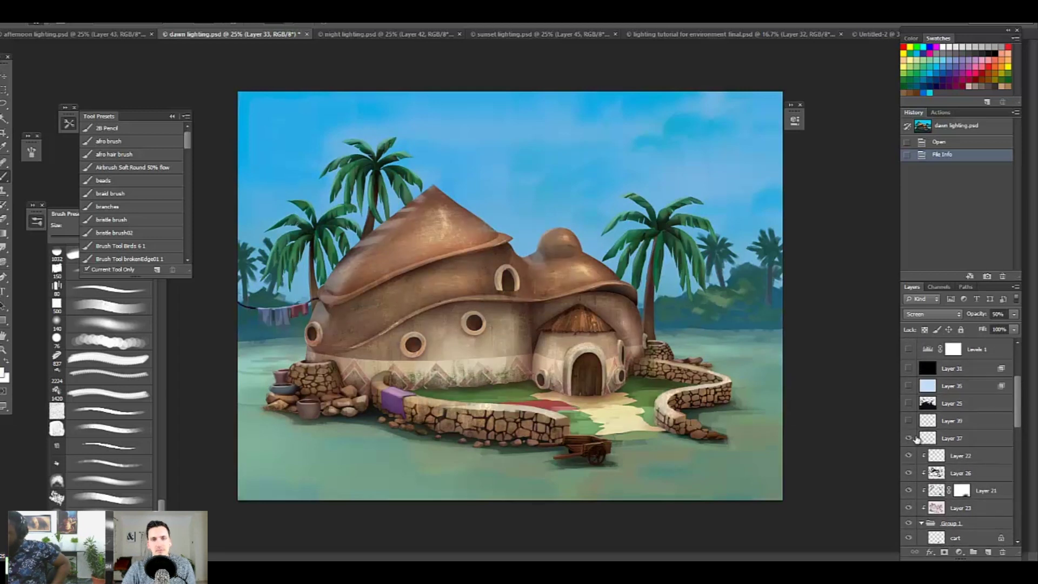
left_click(909, 421)
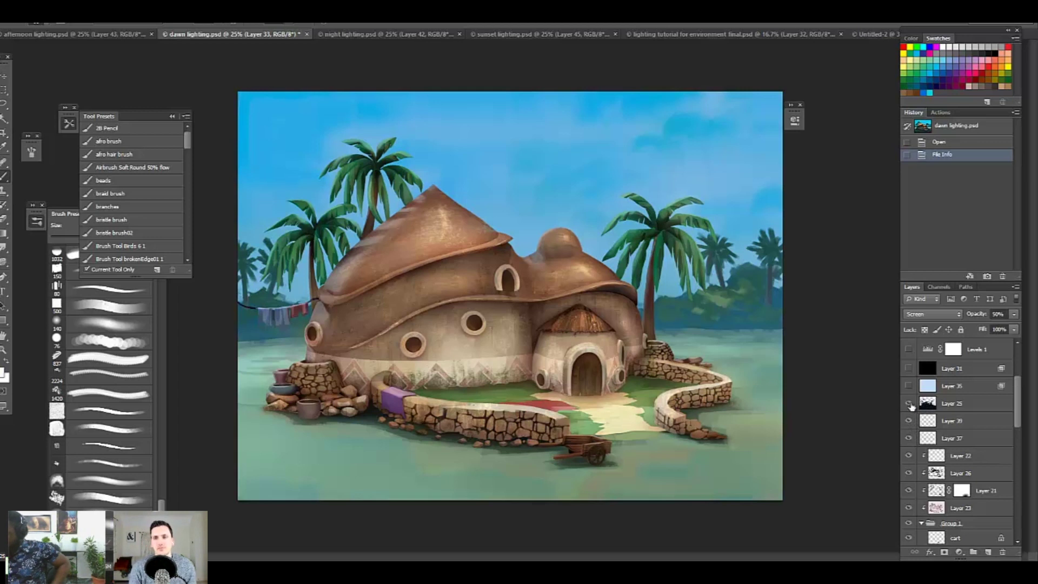
Step: Show the dark shadow on Layer 25 and compare the dawn painting with and without it
left_click(908, 403)
left_click(909, 403)
left_click(909, 403)
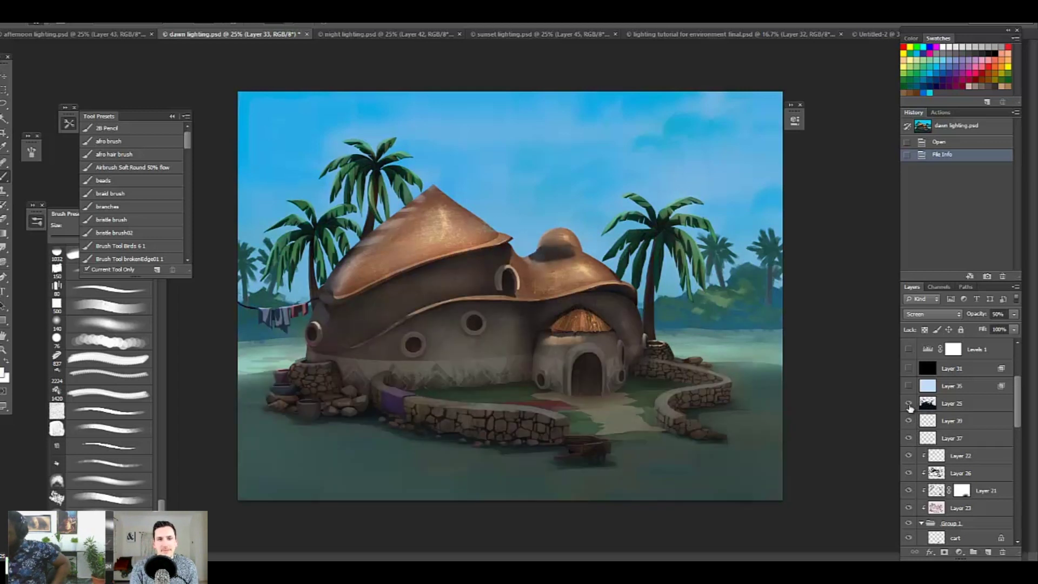
left_click(962, 407)
left_click(909, 403)
left_click(909, 404)
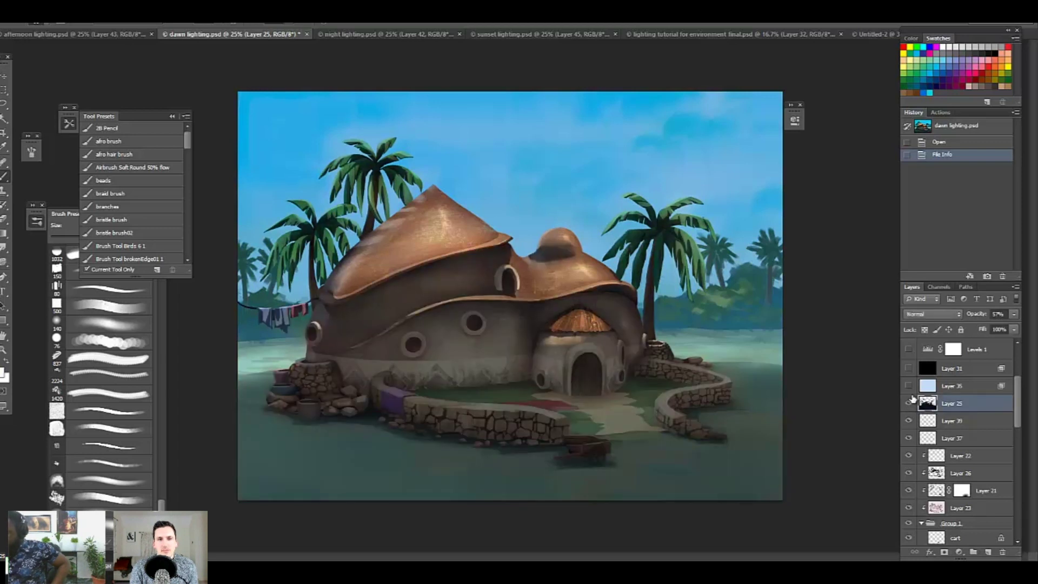
Step: Show the blended layers 35 and 31 and the Levels 1 and Vibrance 1 adjustments
left_click(909, 385)
left_click_drag(1021, 425, 1020, 408)
left_click(908, 429)
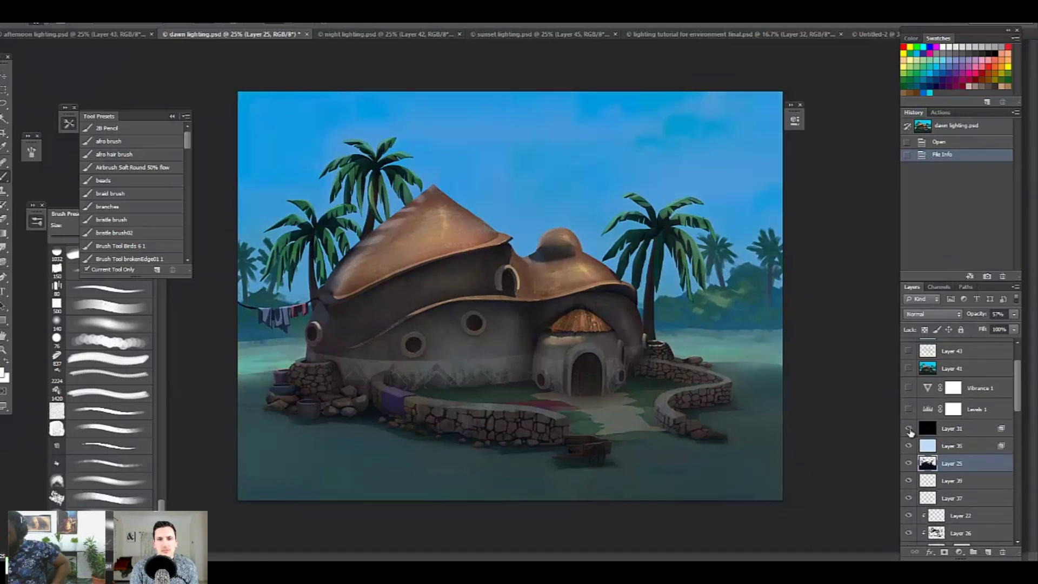
left_click(909, 409)
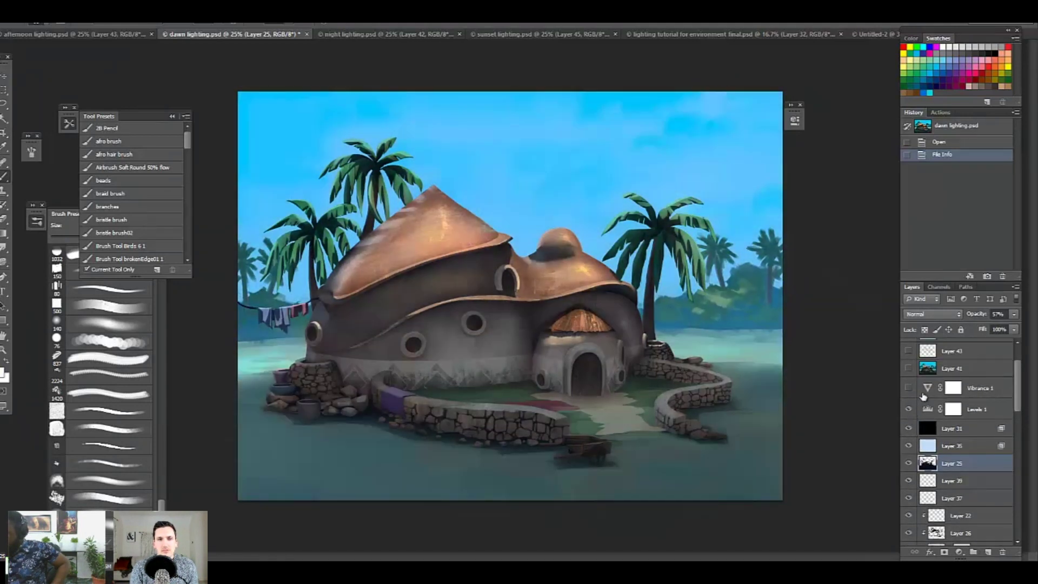
left_click(973, 406)
left_click(910, 388)
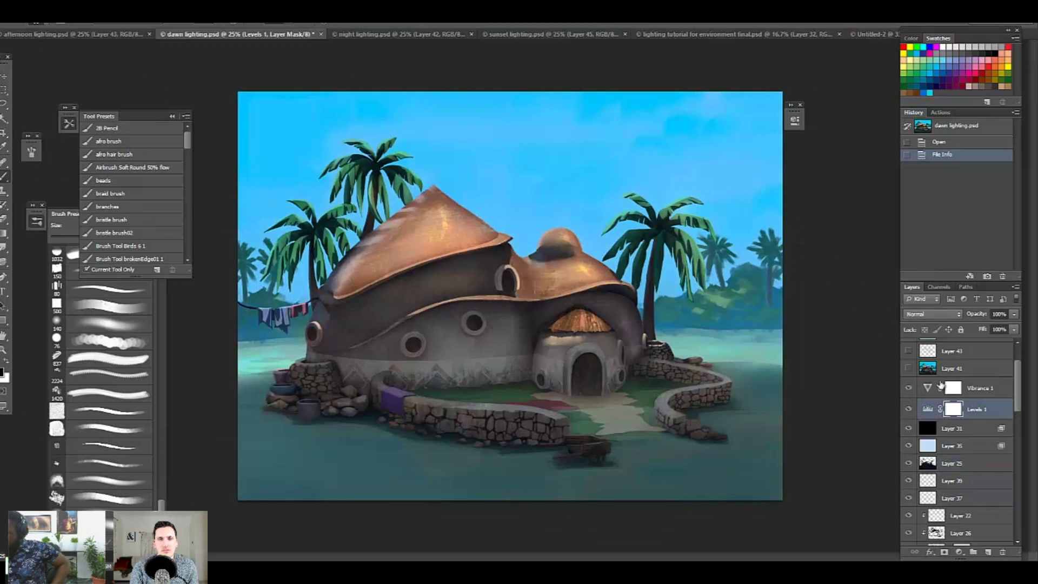
Step: Show the merged Layer 41, the Overlay strokes on Layer 43, and the blue atmosphere on Layer 42
left_click(909, 369)
left_click_drag(1019, 398, 1019, 384)
left_click(909, 400)
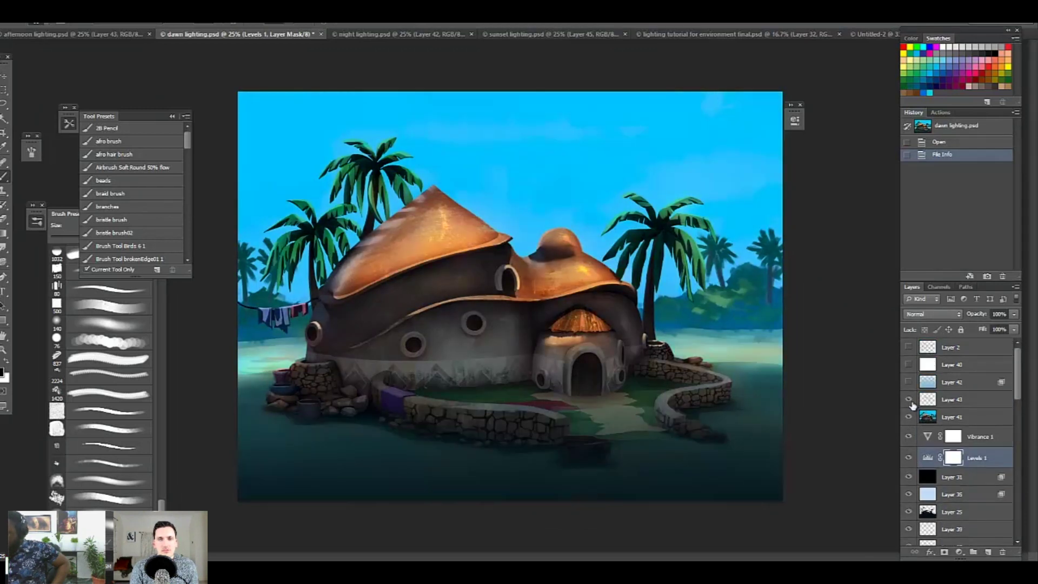
left_click(963, 401)
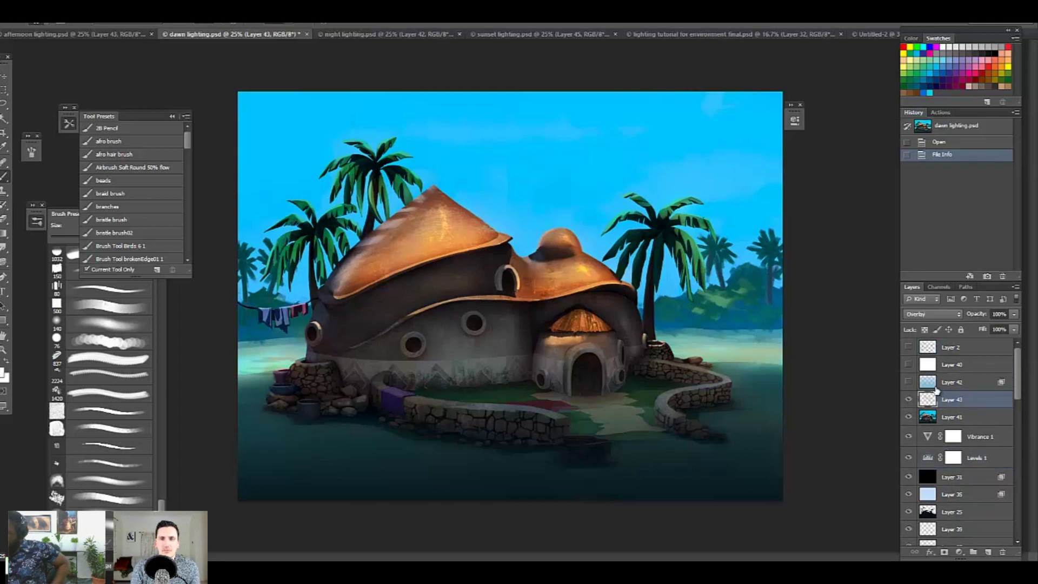
left_click(909, 382)
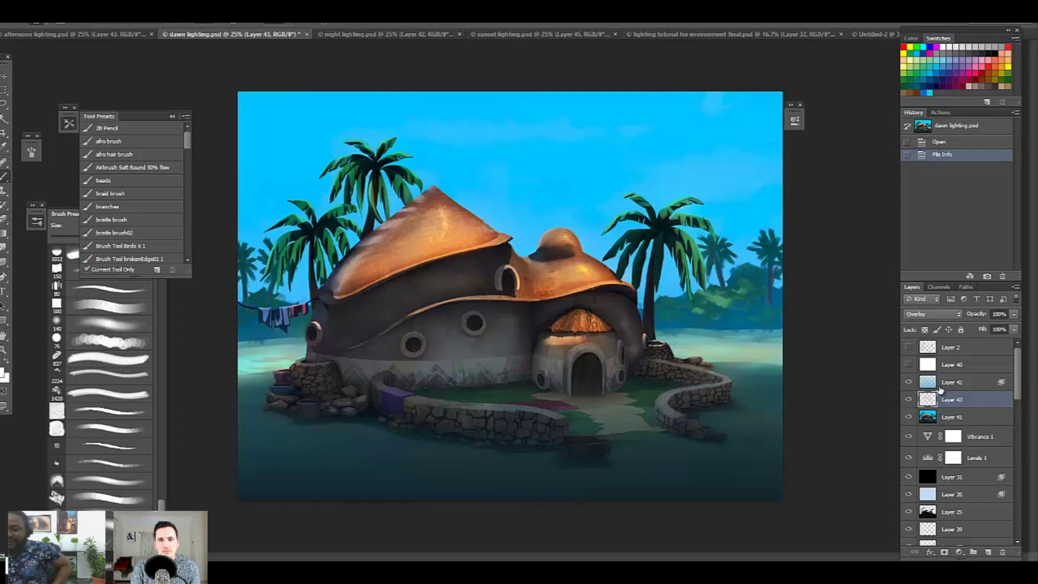
Step: Compare the finished dawn painting with and without the Overlay strokes on Layer 43, leaving Layer 40 hidden
left_click(910, 400)
left_click(909, 400)
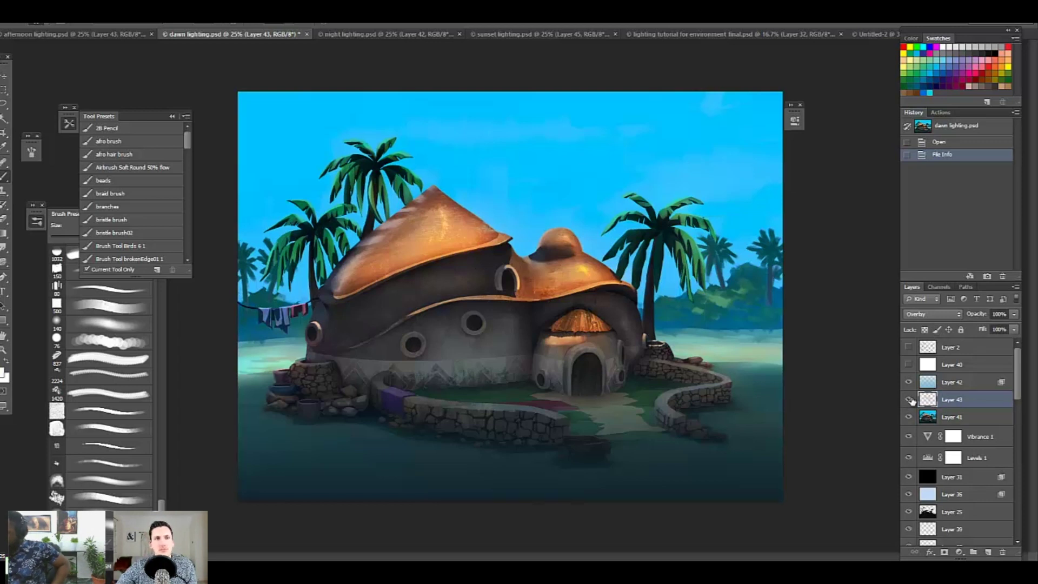
left_click(909, 365)
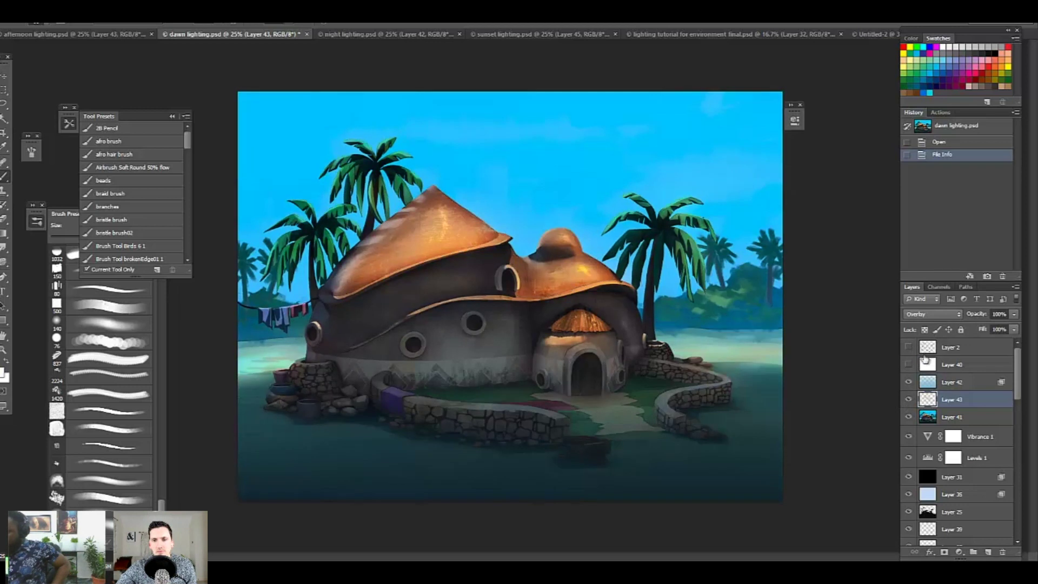
Step: Switch to night lighting.psd and hide all the lighting layers above Group 1, down to and including Layer 23
left_click(350, 35)
left_click_drag(1018, 379, 1017, 388)
left_click_drag(908, 354, 909, 500)
left_click_drag(1017, 401, 1016, 434)
left_click_drag(908, 420, 908, 505)
left_click_drag(1017, 427, 1018, 463)
left_click_drag(909, 426, 915, 458)
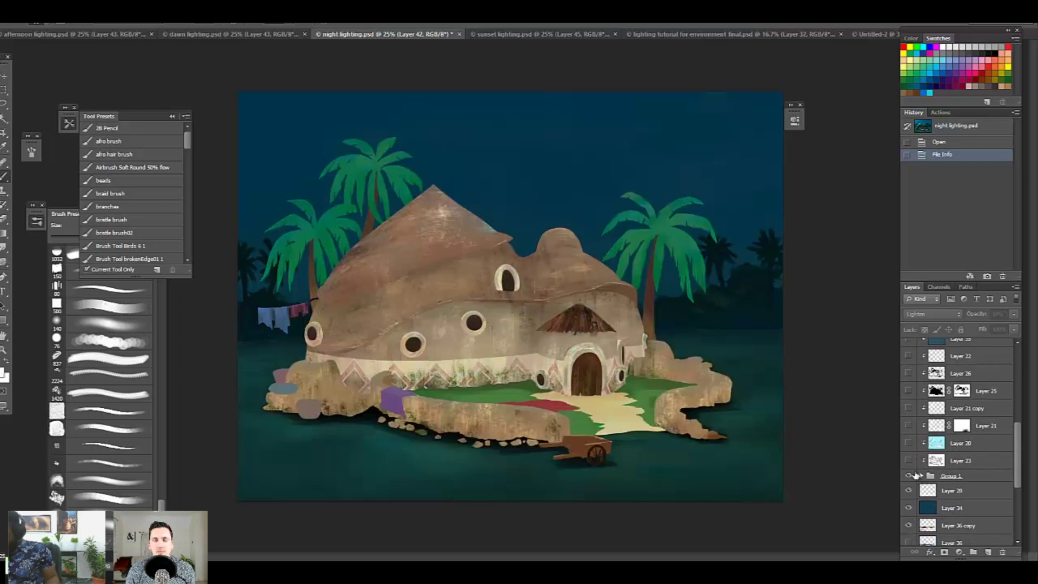
Step: Show the shading on Layer 23 and the cyan tint on Layer 20, comparing the hut with and without each
left_click(910, 461)
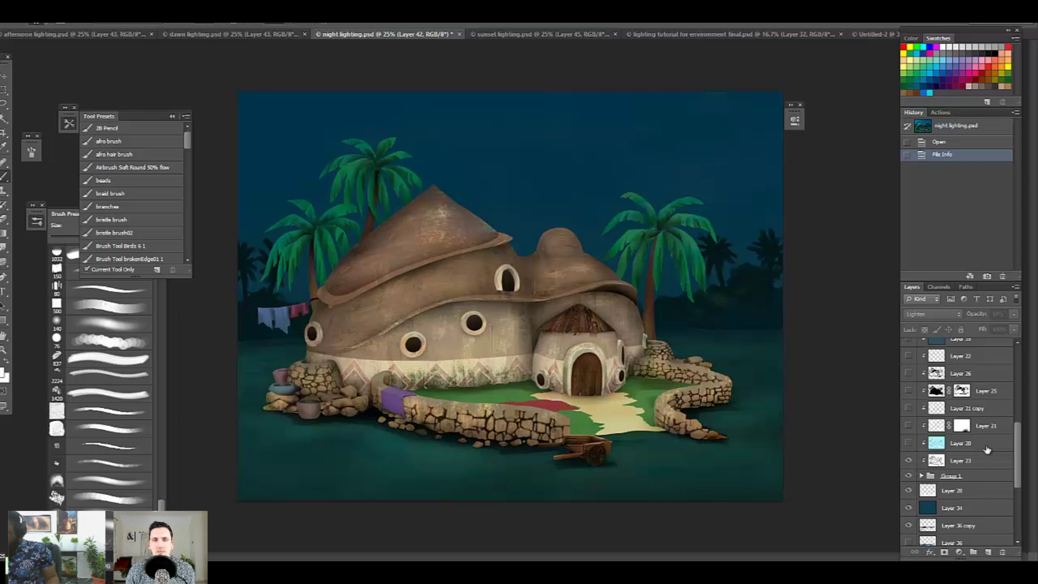
scroll(1019, 452, "up", 1)
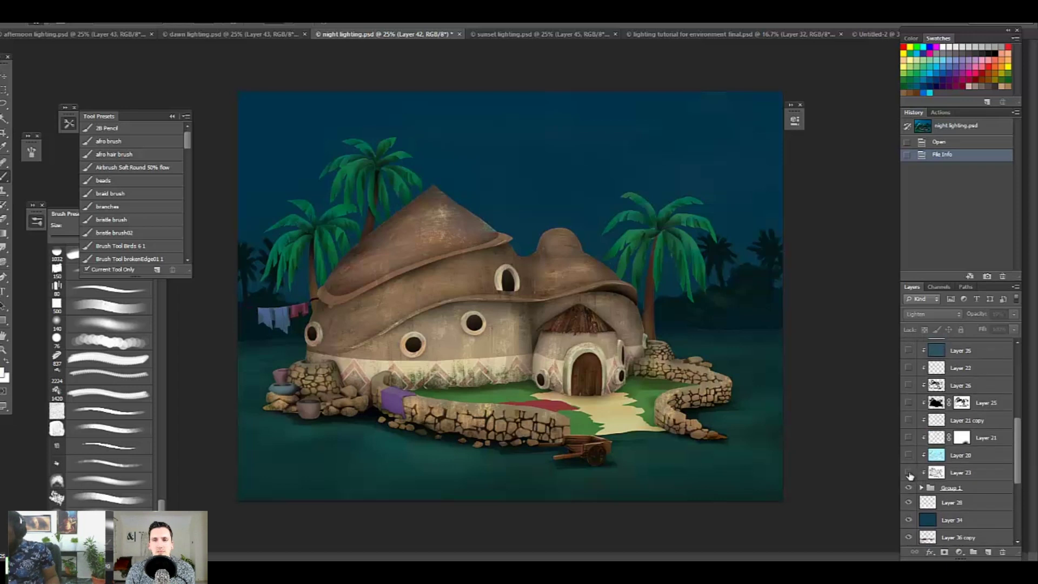
left_click(909, 473)
left_click(909, 473)
left_click(910, 457)
left_click(909, 456)
left_click(909, 457)
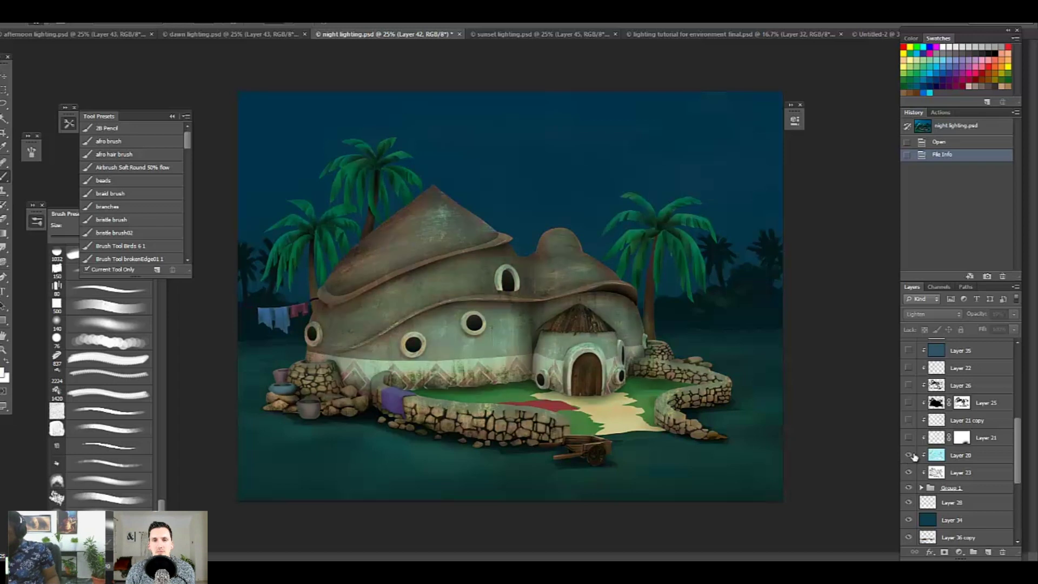
Step: Show the light on Layer 21, compare the hut with and without it, and add the light on Layer 21 copy
left_click(908, 438)
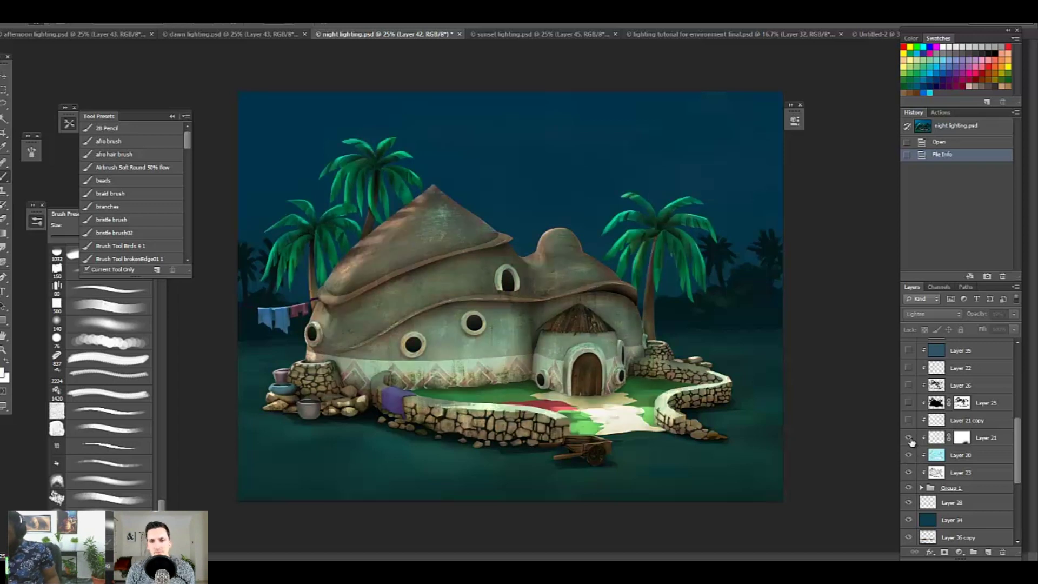
left_click(909, 438)
left_click(909, 438)
left_click(909, 420)
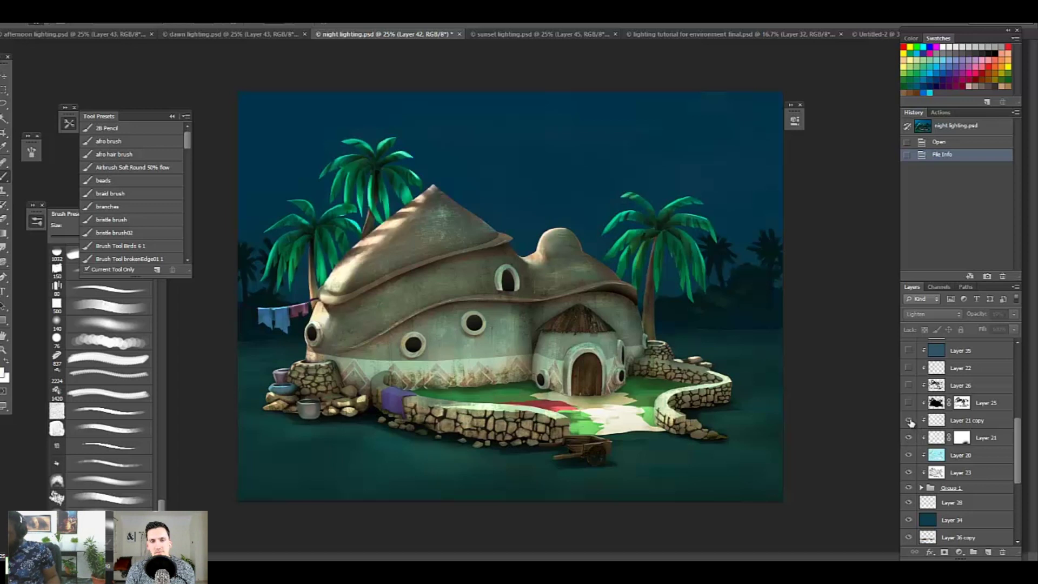
Step: Compare the hut with and without the light on Layer 21 copy, and with and without the masked shadows on Layer 25, leaving both shown
left_click(909, 420)
left_click(909, 421)
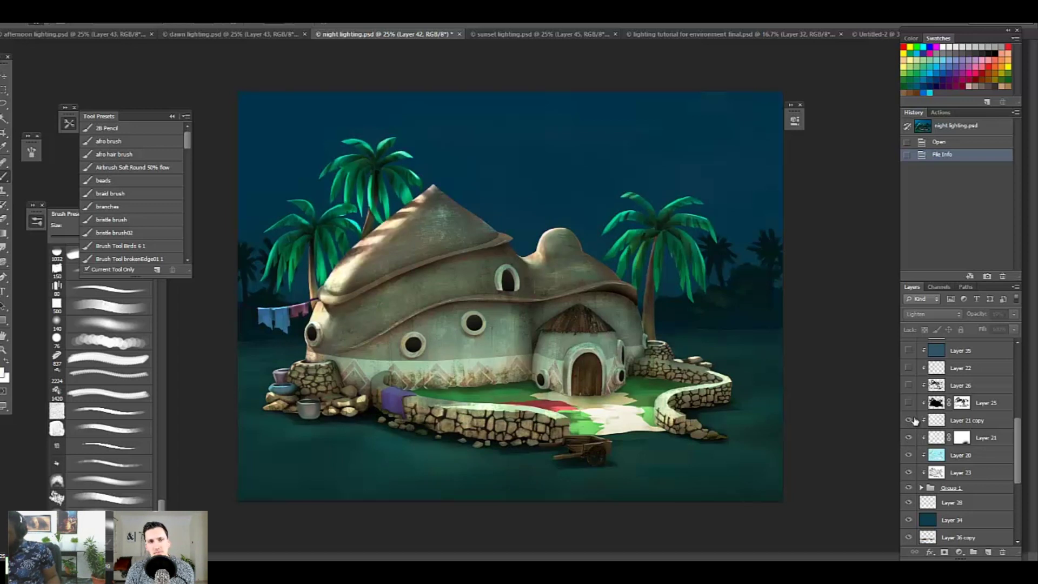
scroll(971, 430, "up", 2)
left_click(909, 433)
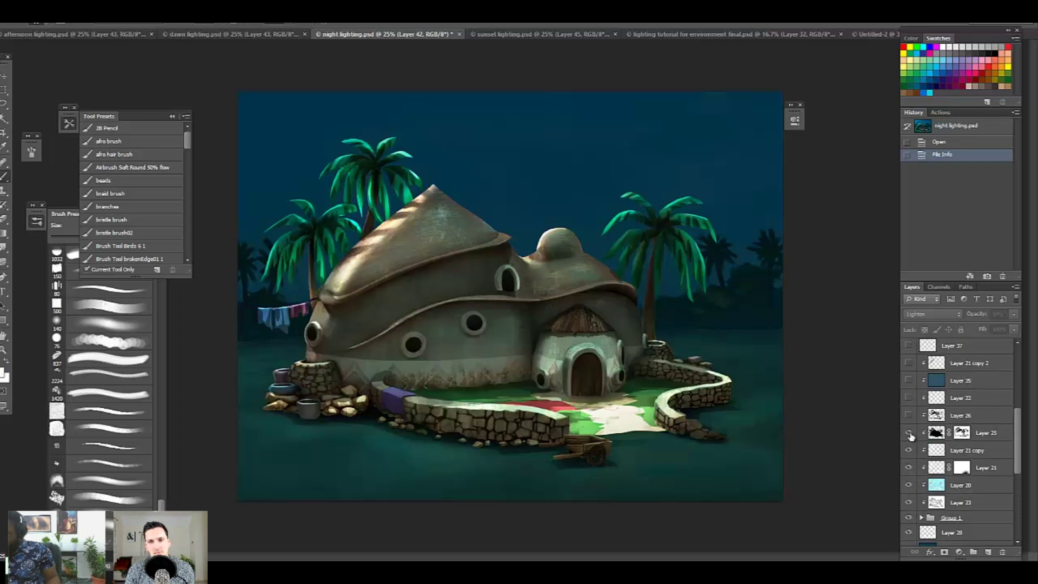
left_click(909, 433)
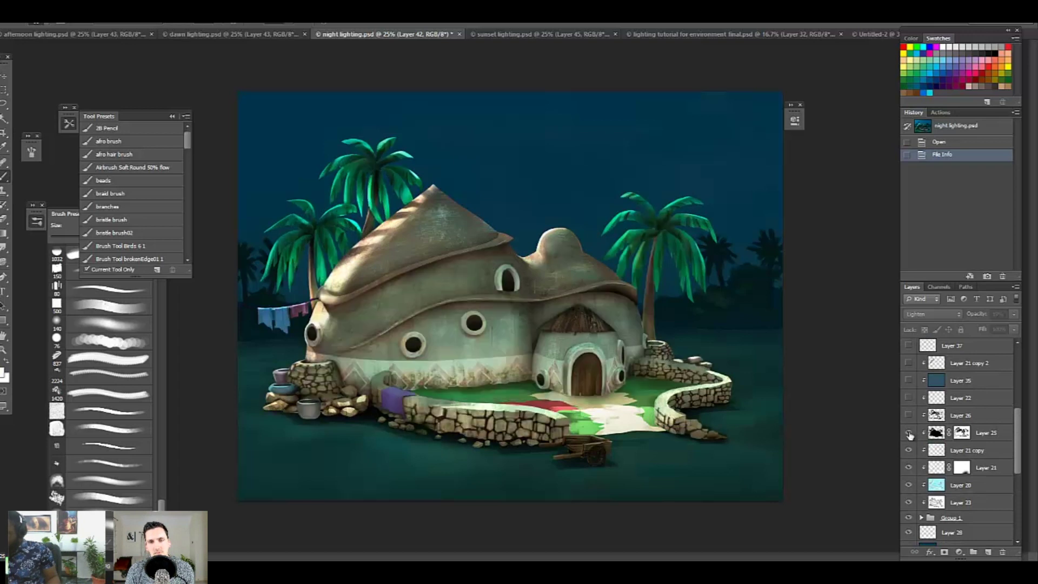
left_click(909, 433)
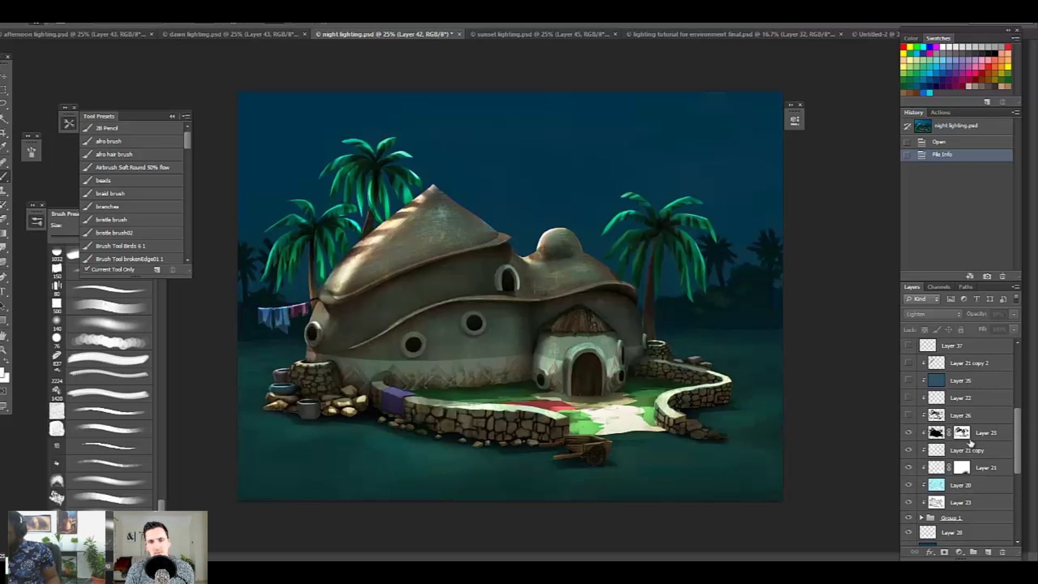
Step: Show the painting on Layer 26 and Layer 22, comparing the hut with and without each
left_click(909, 416)
left_click(909, 416)
left_click(909, 416)
left_click(909, 416)
left_click(909, 398)
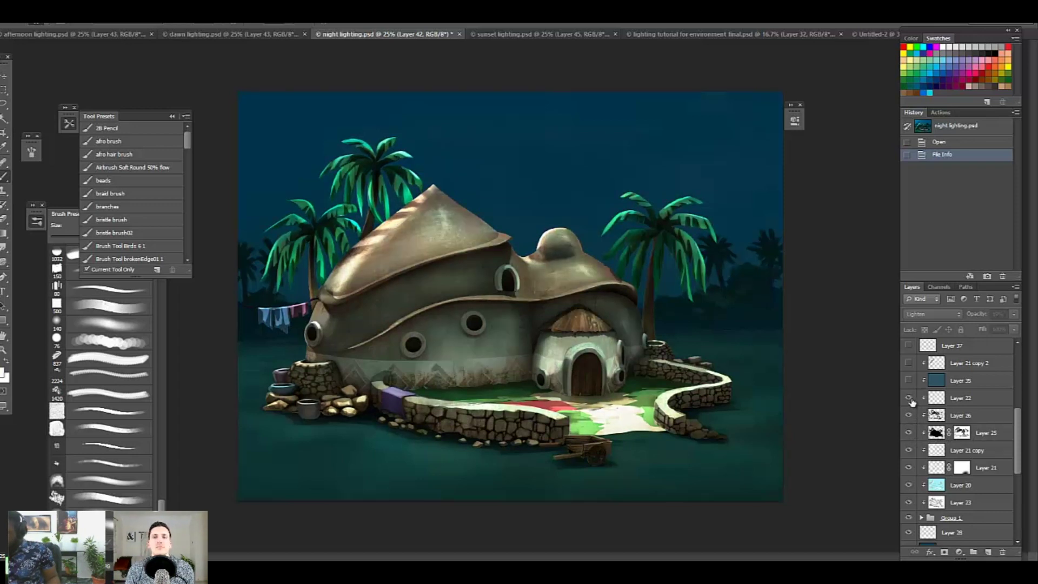
left_click(909, 399)
left_click(910, 399)
left_click(909, 398)
left_click(910, 398)
Step: Show the dark blue Multiply fill on Layer 35, select the layer, and compare the hut with and without it
left_click(909, 380)
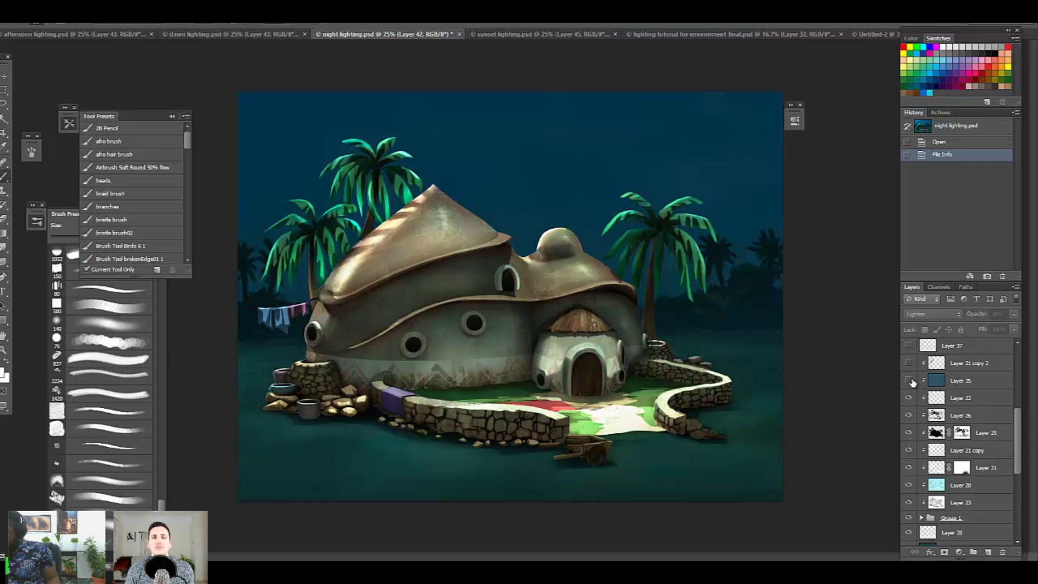
left_click(970, 385)
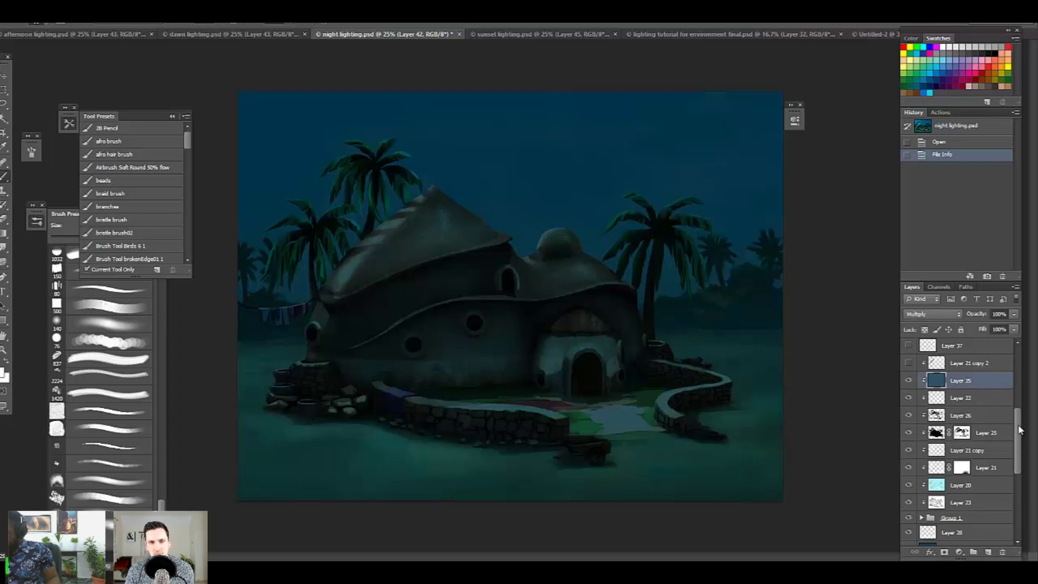
scroll(957, 410, "up", 2)
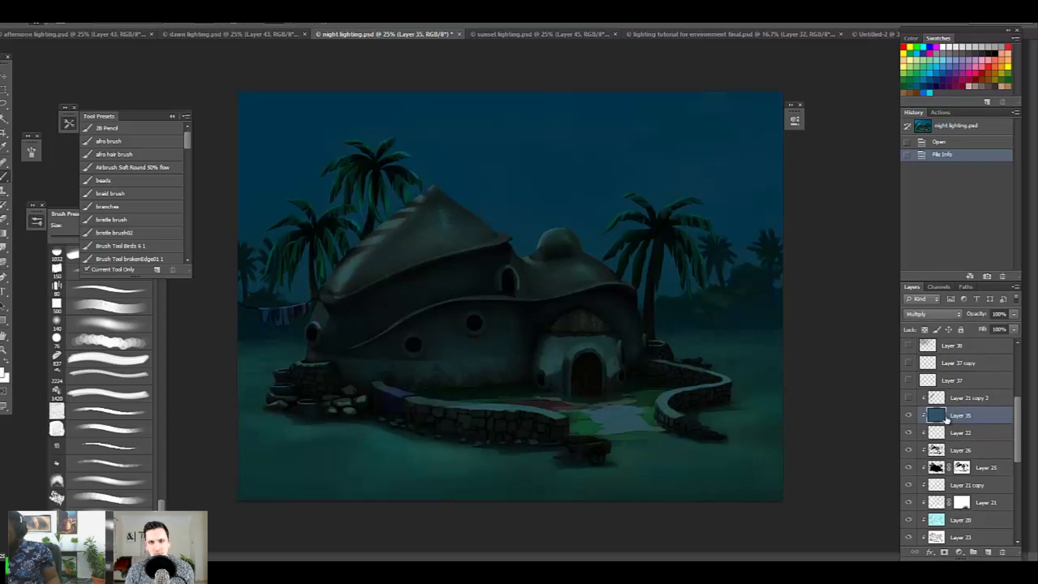
left_click(909, 415)
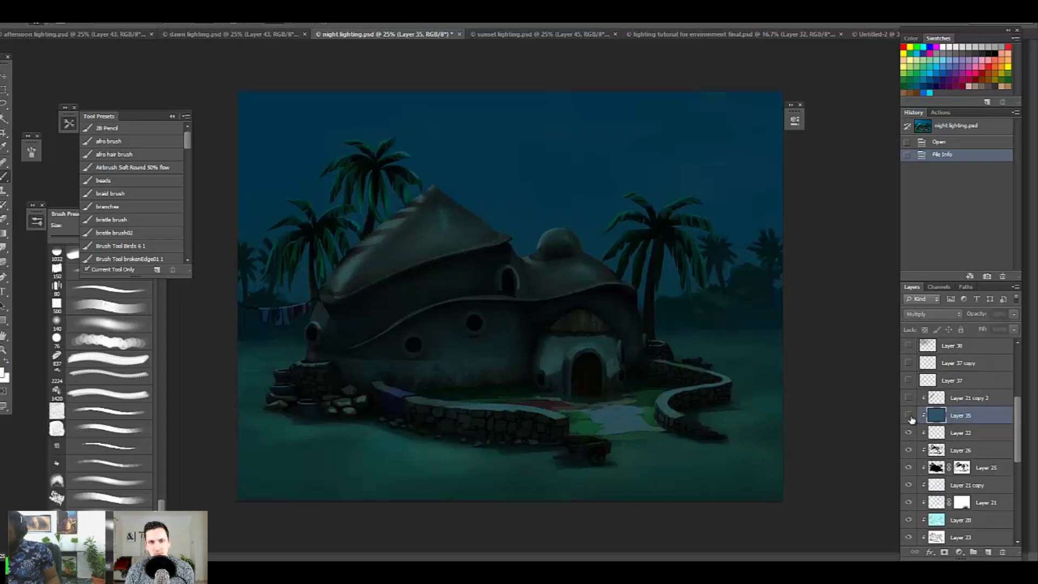
left_click(908, 416)
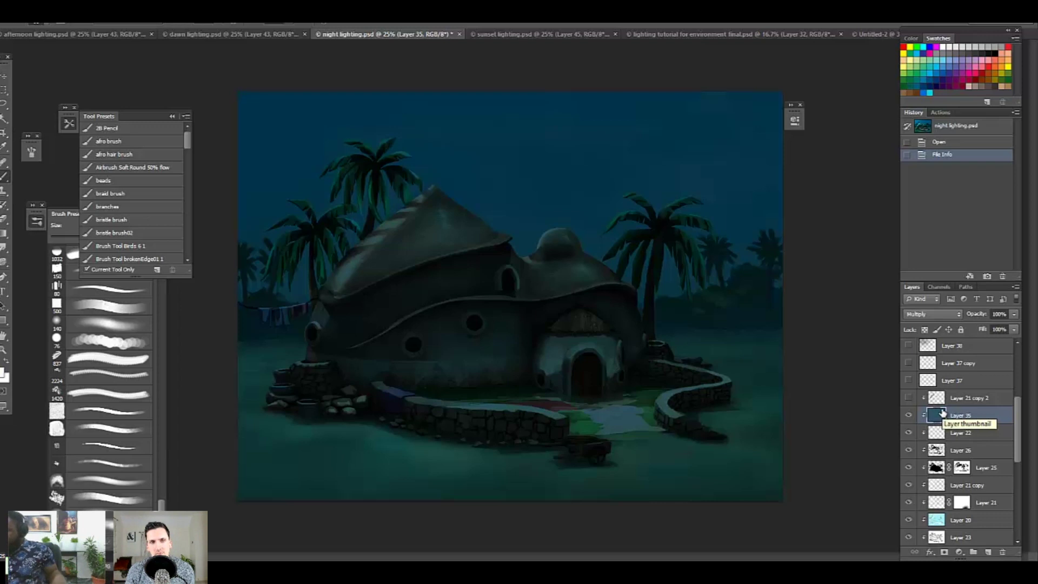
left_click(911, 414)
left_click(910, 415)
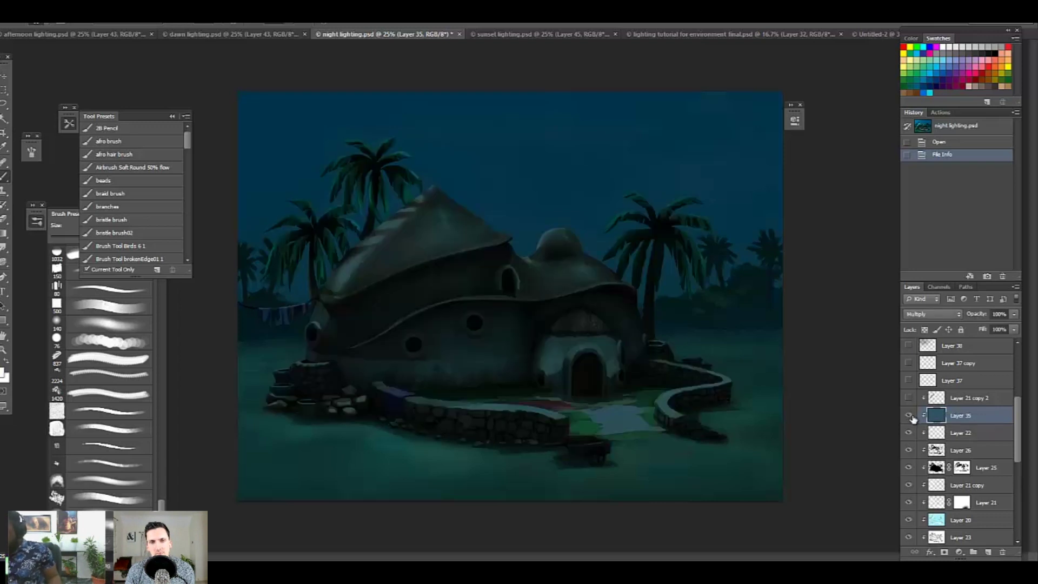
Step: Show the Linear Dodge moonlight on Layer 21 copy 2, select the layer, and compare the hut with and without it
left_click(910, 398)
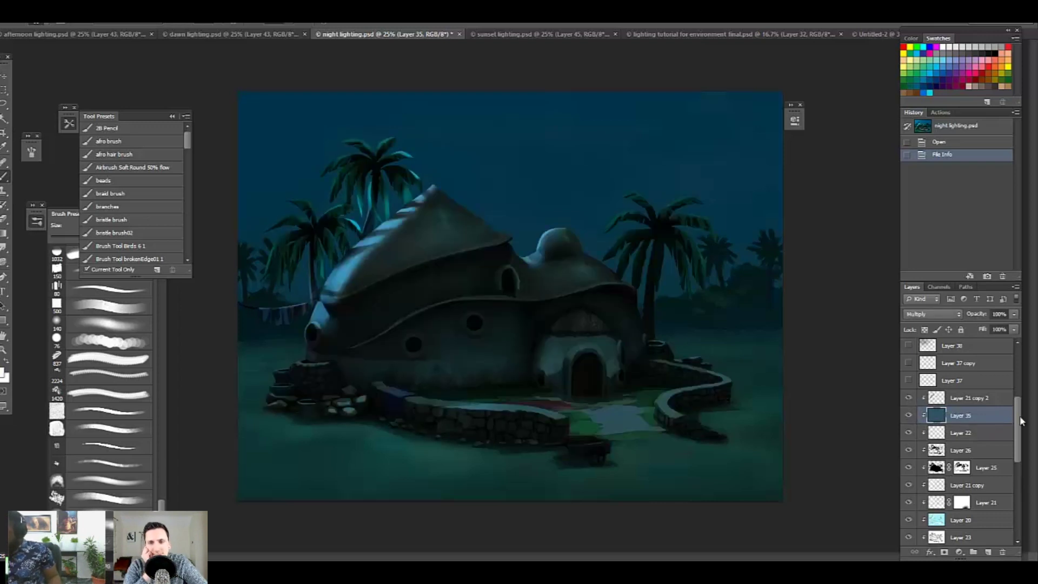
scroll(1019, 411, "up", 2)
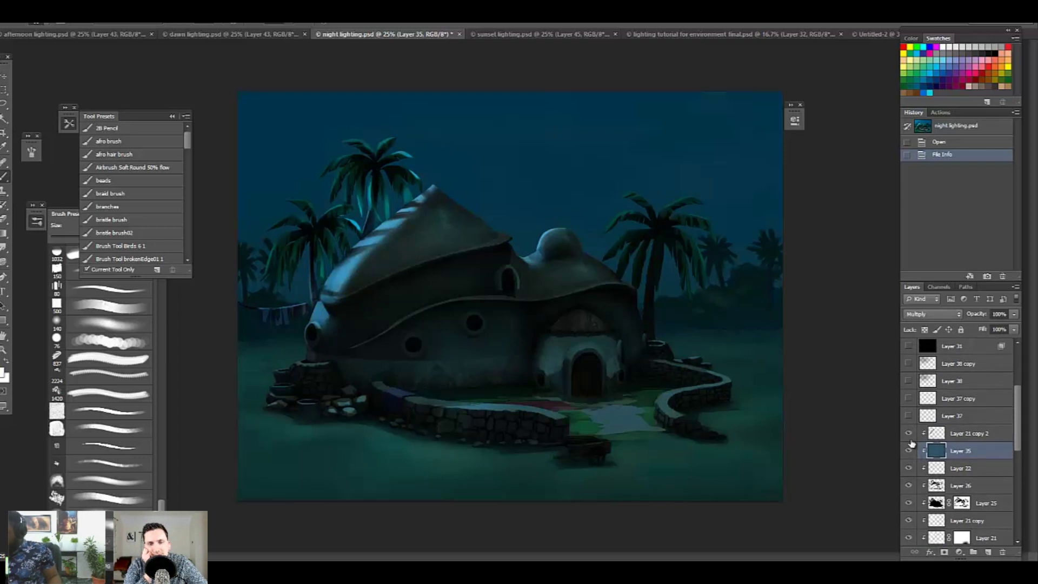
left_click(910, 435)
left_click(911, 435)
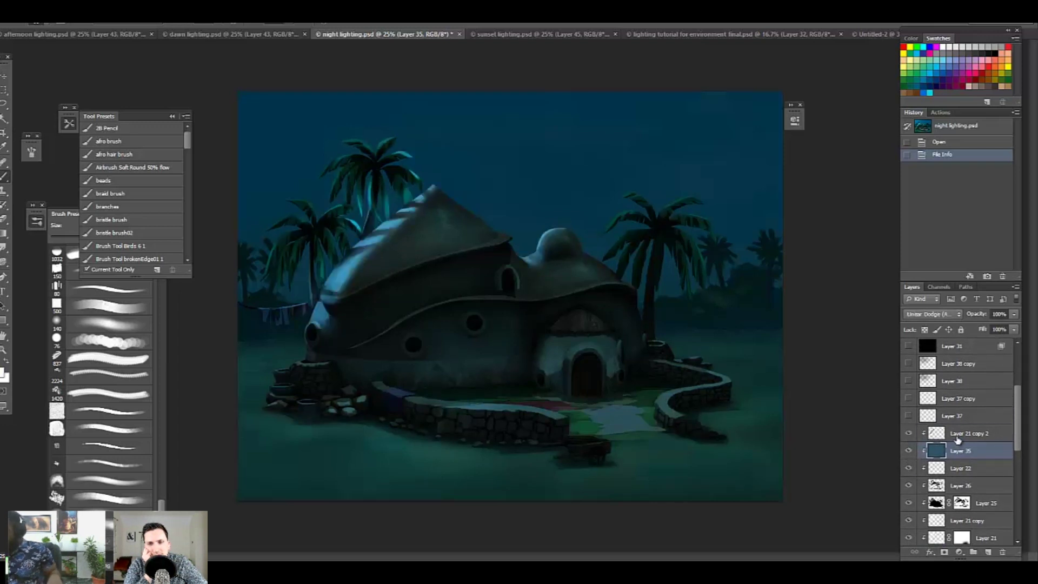
left_click(958, 436)
left_click(910, 435)
left_click(910, 435)
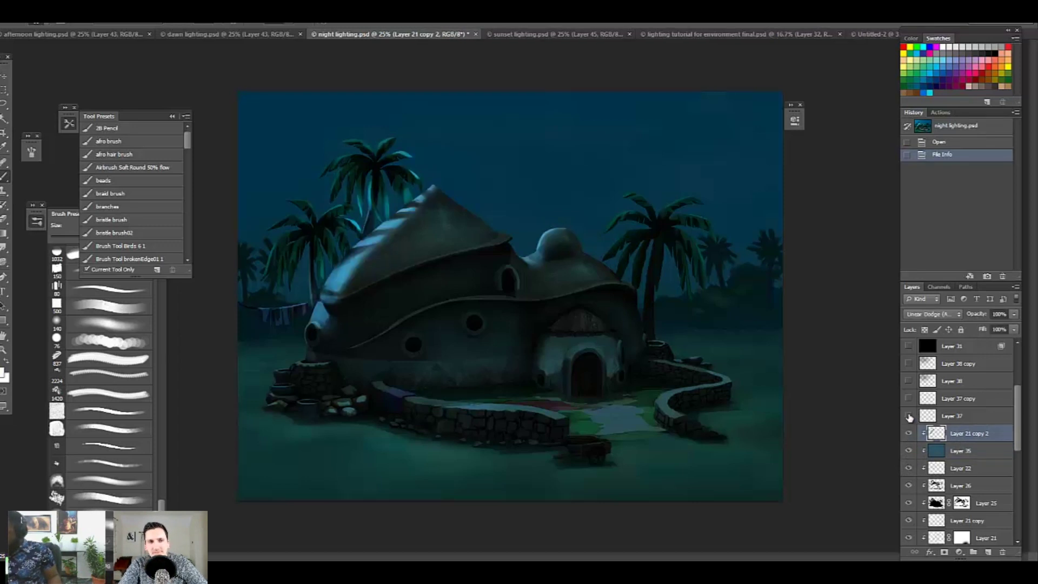
Step: Show the orange window glow on Layer 37, compare the hut with and without it, and add the glow on Layer 37 copy
left_click(909, 416)
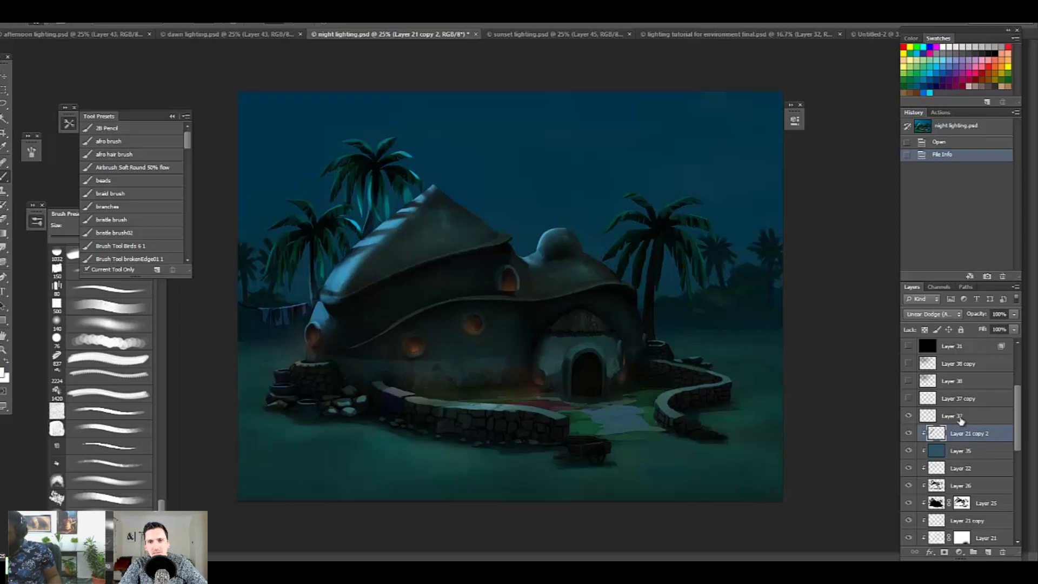
left_click(1011, 415)
left_click_drag(1019, 412, 1019, 403)
left_click(909, 437)
left_click(908, 437)
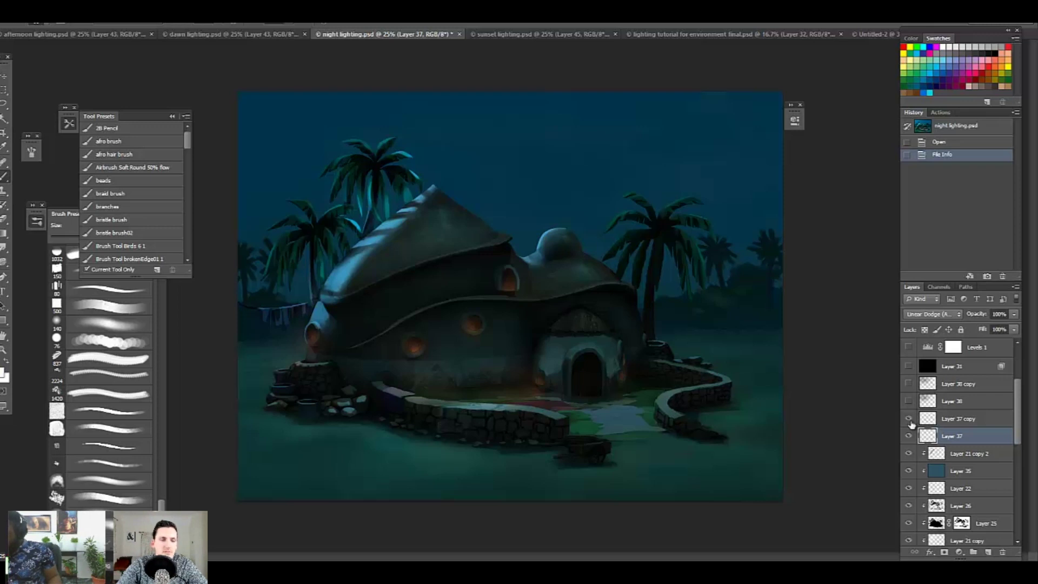
left_click(909, 420)
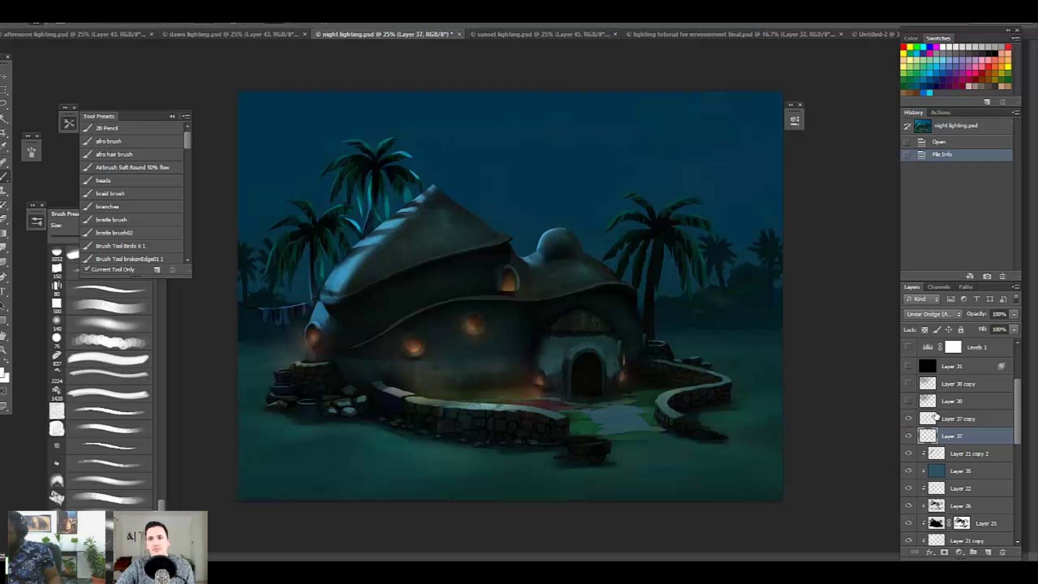
Step: Show Layer 38 and Layer 38 copy, comparing the night scene with and without Layer 38 copy
left_click(909, 402)
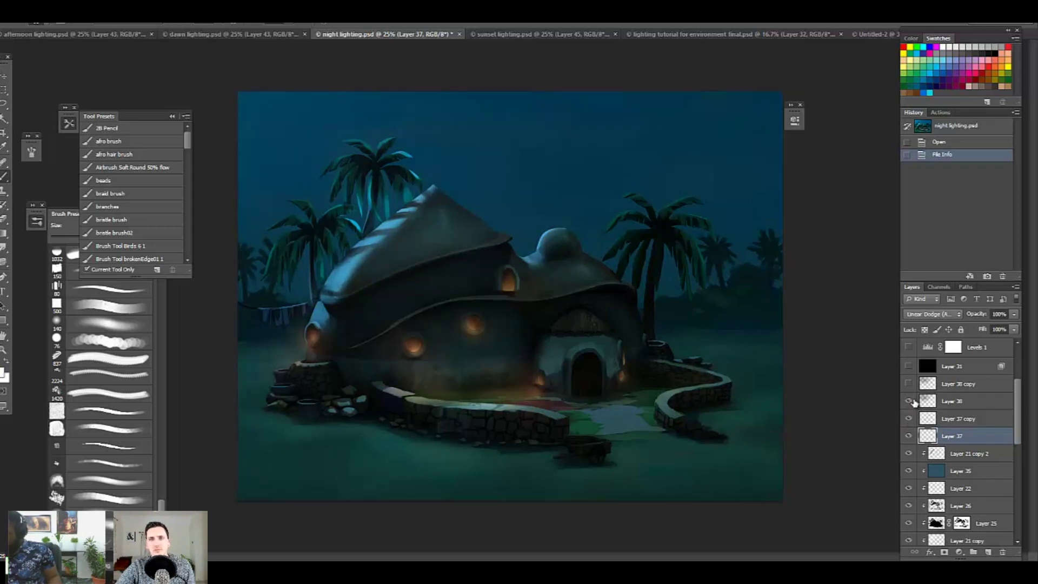
left_click(909, 386)
left_click(909, 386)
left_click(909, 386)
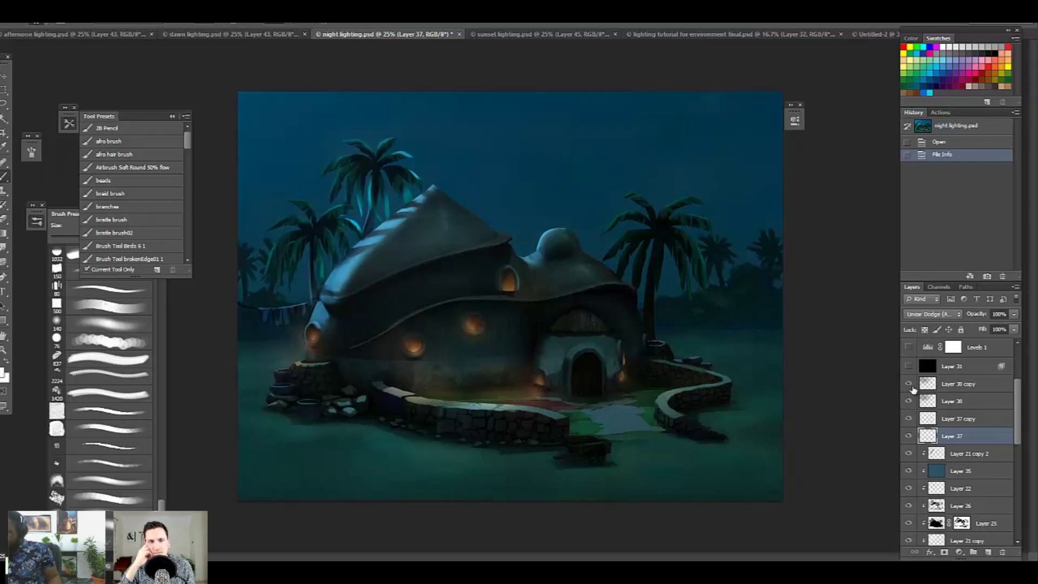
left_click(909, 386)
Step: Reveal Layer 31 and the Levels 1 and Vibrance 1 adjustments on the night painting
left_click_drag(1018, 406, 1019, 385)
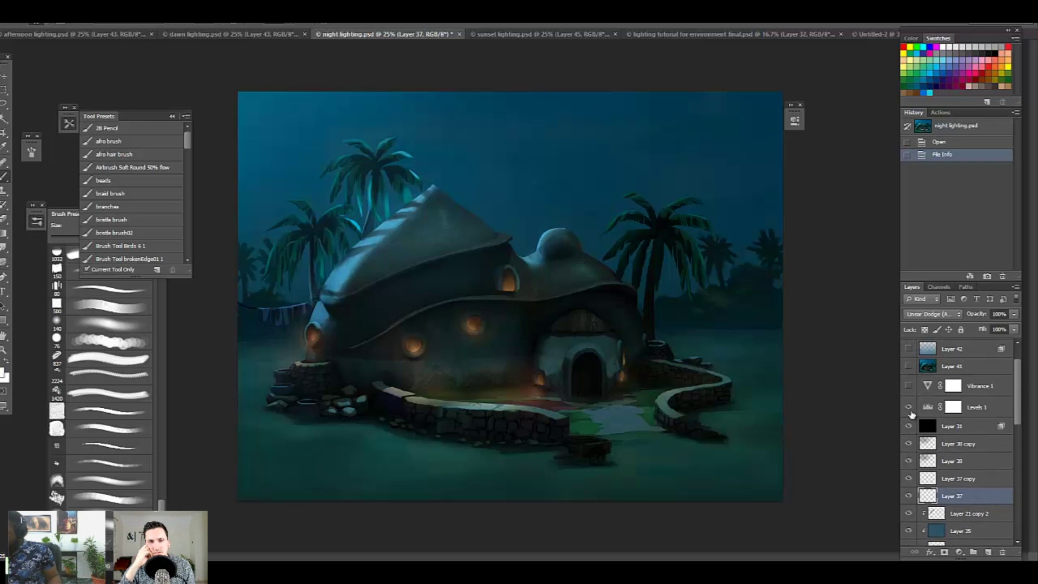
left_click(910, 410)
left_click(975, 408)
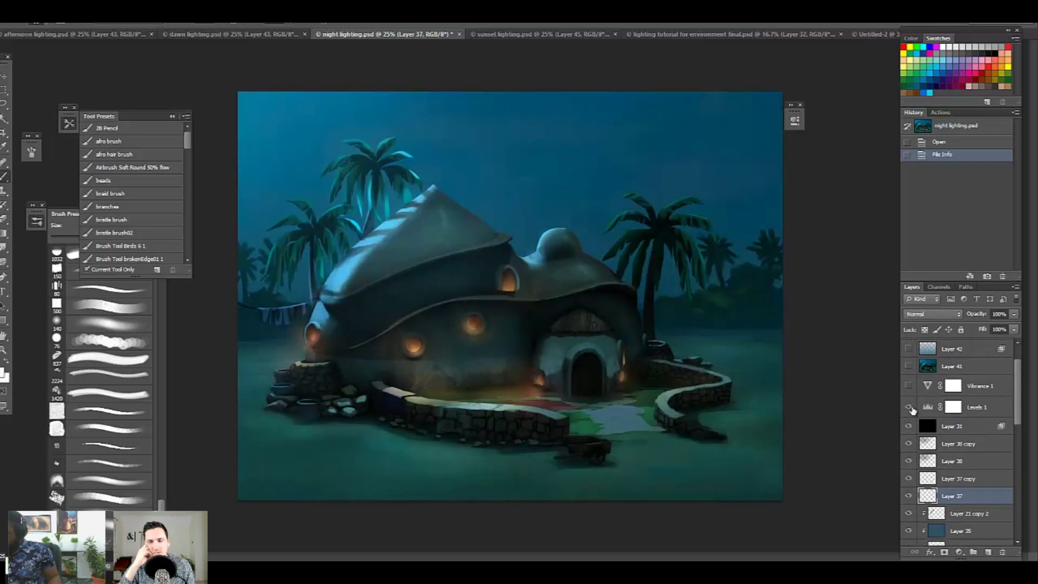
left_click(926, 408)
left_click(910, 386)
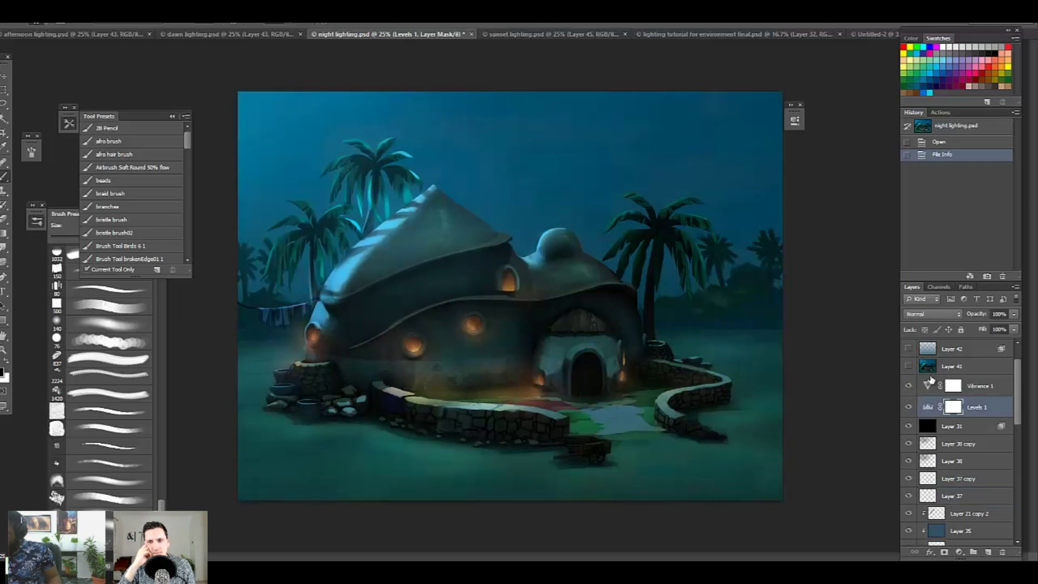
Step: Show Layer 41 and the Lighten strokes on Layer 42, comparing the night painting with and without Layer 42
left_click_drag(1019, 368, 1020, 357)
left_click(908, 400)
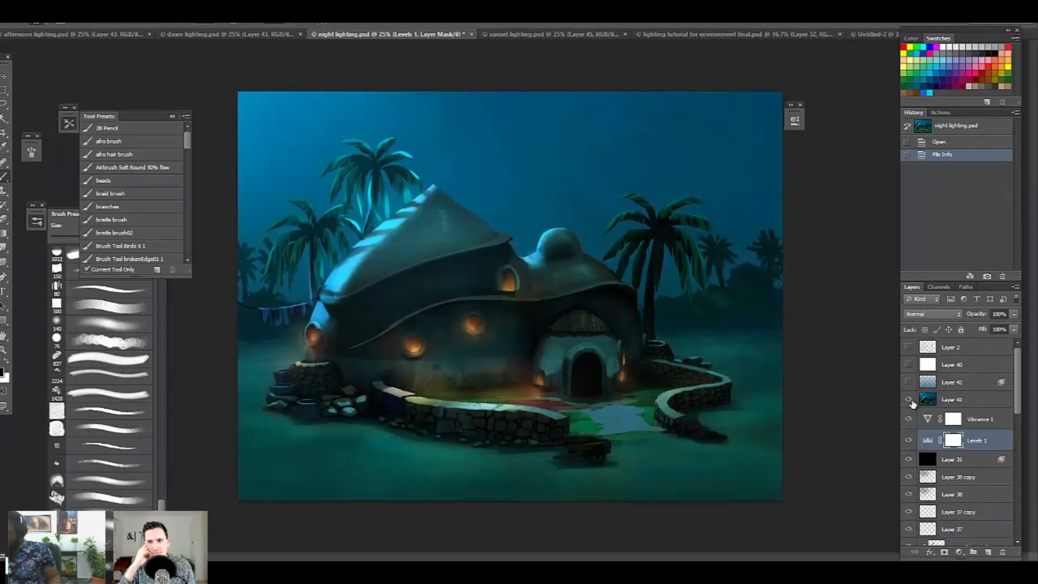
left_click(951, 401)
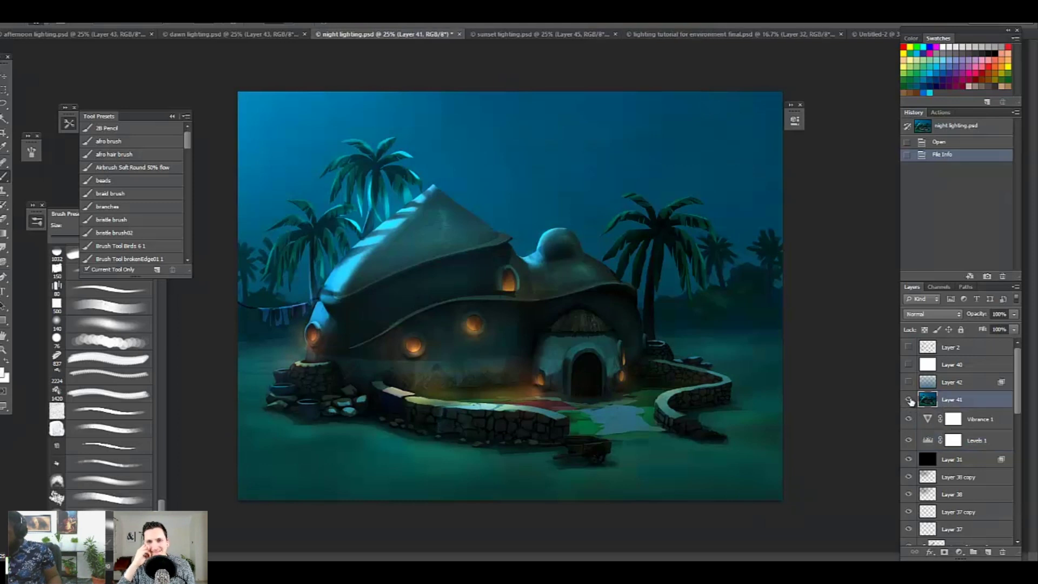
left_click(909, 383)
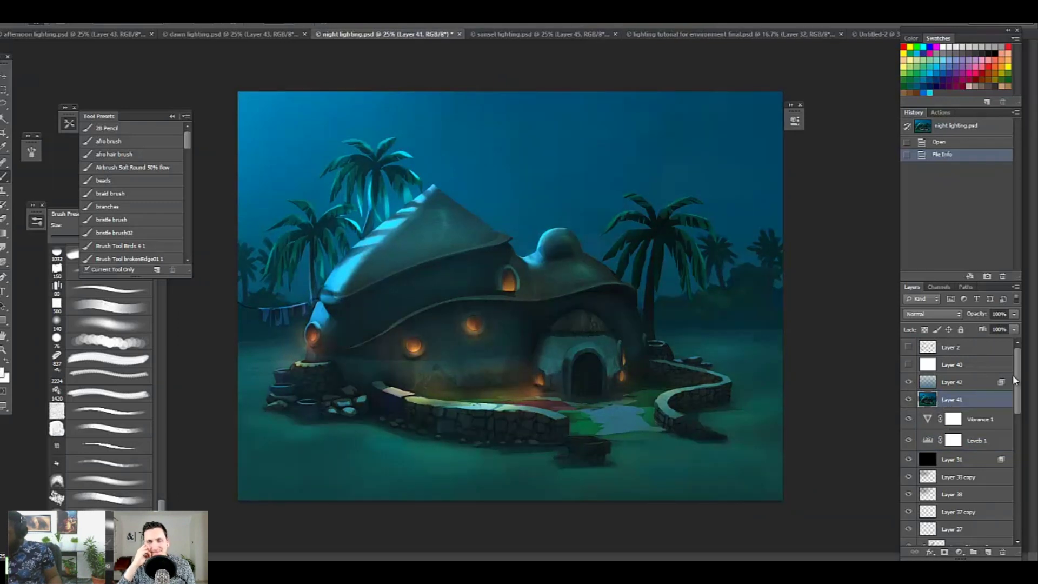
left_click(909, 383)
left_click(954, 383)
left_click(954, 383)
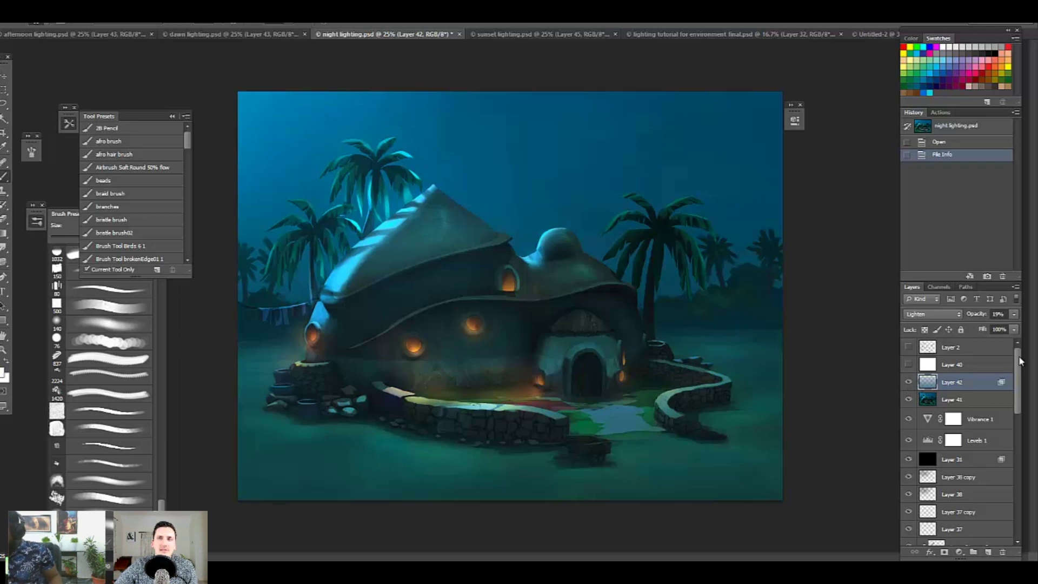
left_click(909, 383)
left_click(909, 383)
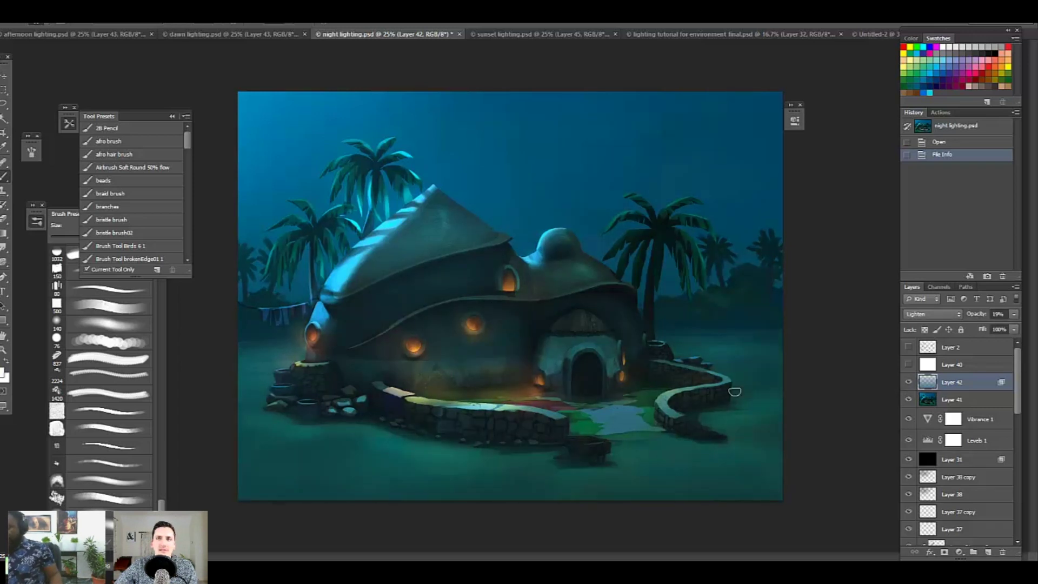
Step: Switch to sunset lighting.psd, comparing the finished sunset painting with the one in night lighting.psd
left_click(563, 35)
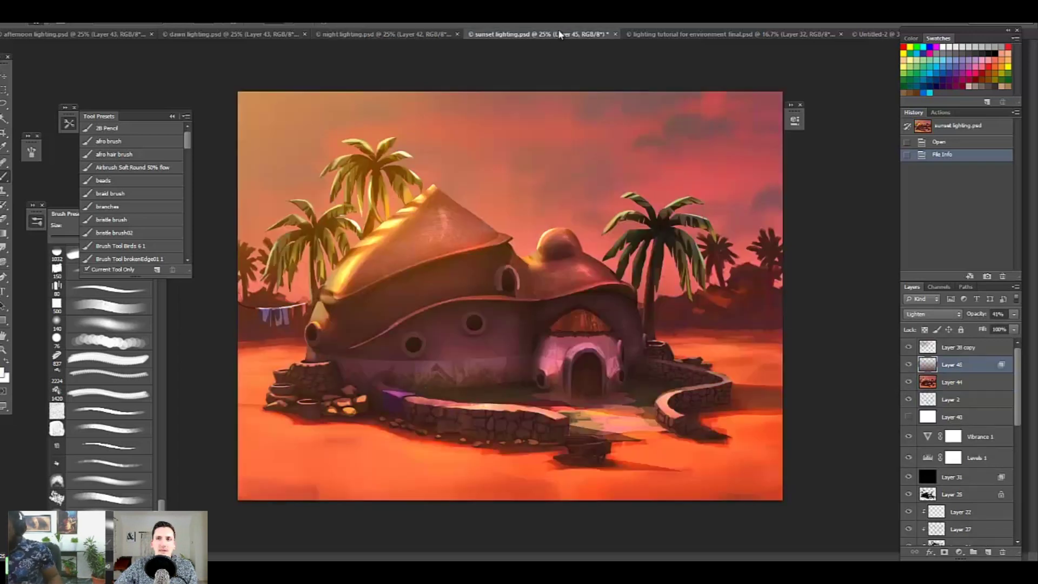
left_click_drag(1019, 384, 1018, 381)
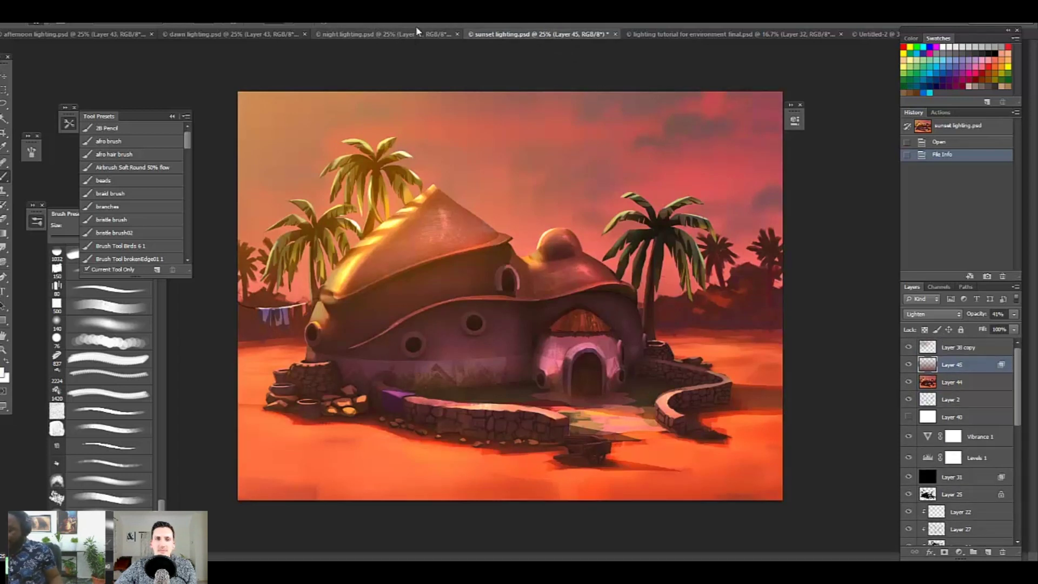
left_click(443, 35)
left_click(519, 34)
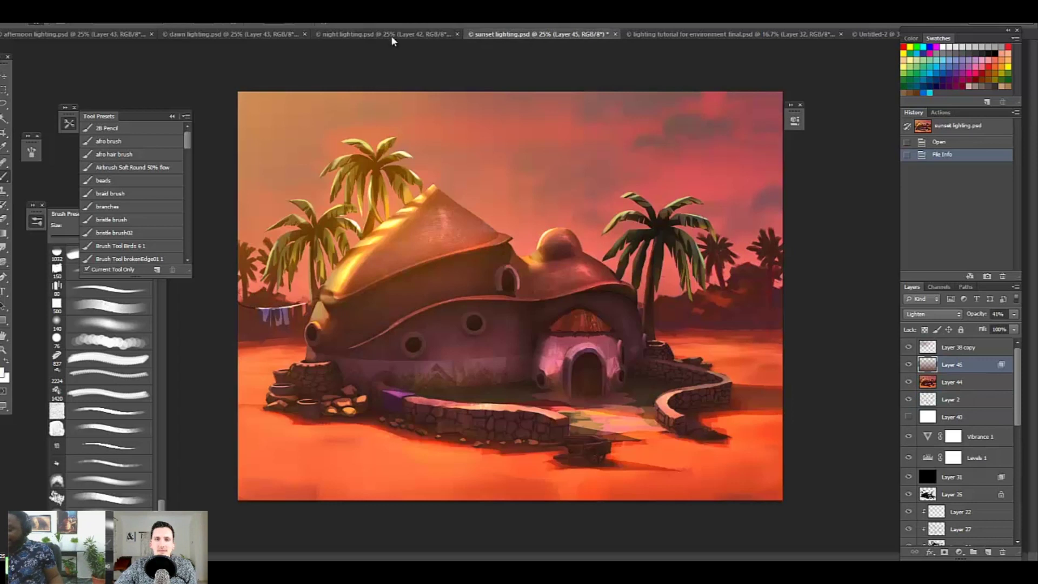
left_click(397, 35)
left_click(501, 35)
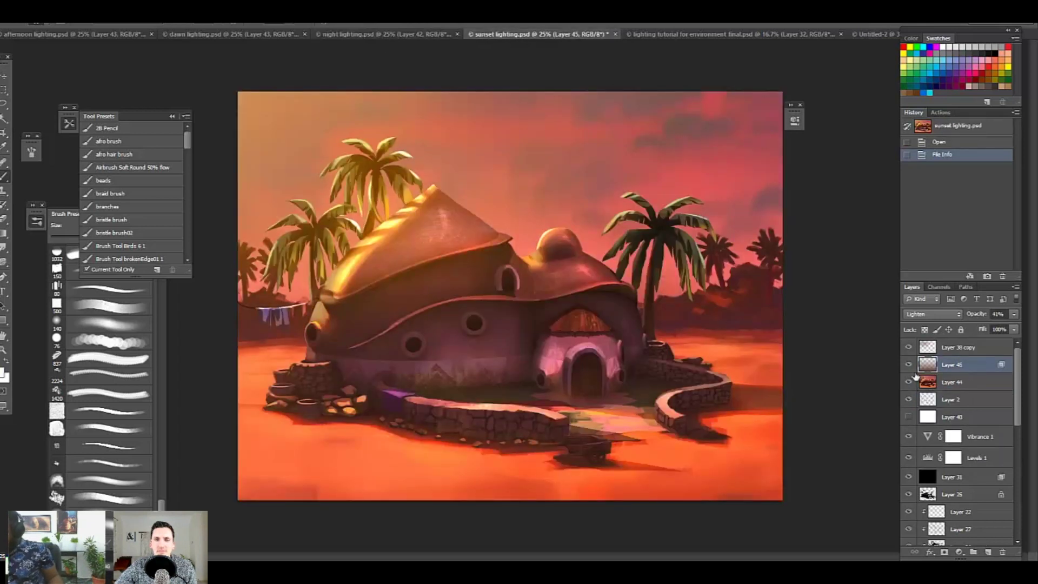
Step: Hide Layer 44 of the sunset painting and compare the background with and without the red fill on Layer 34 copy
left_click(909, 382)
scroll(973, 443, "down", 5)
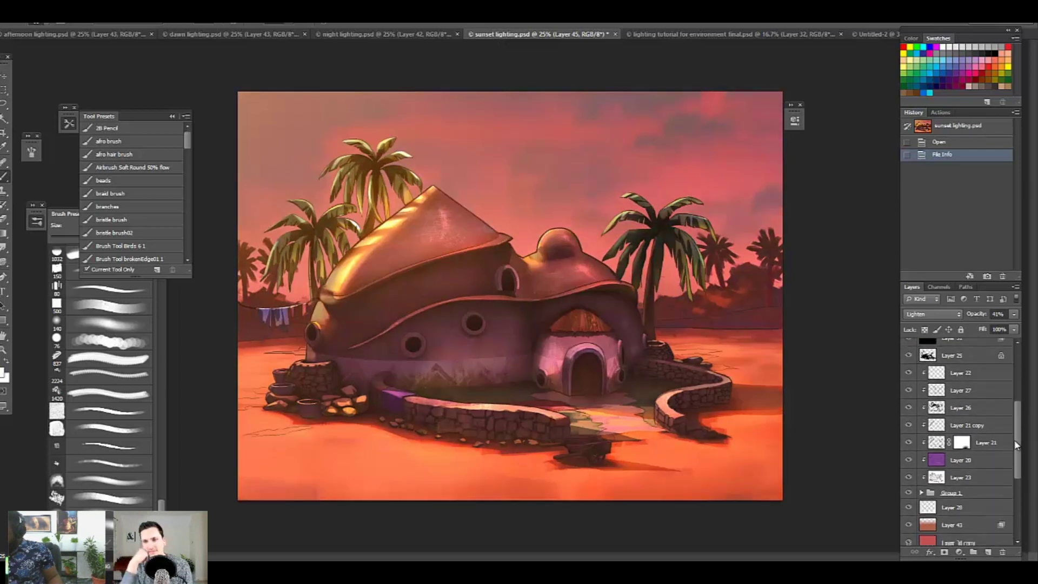
scroll(967, 470, "down", 1)
left_click(909, 471)
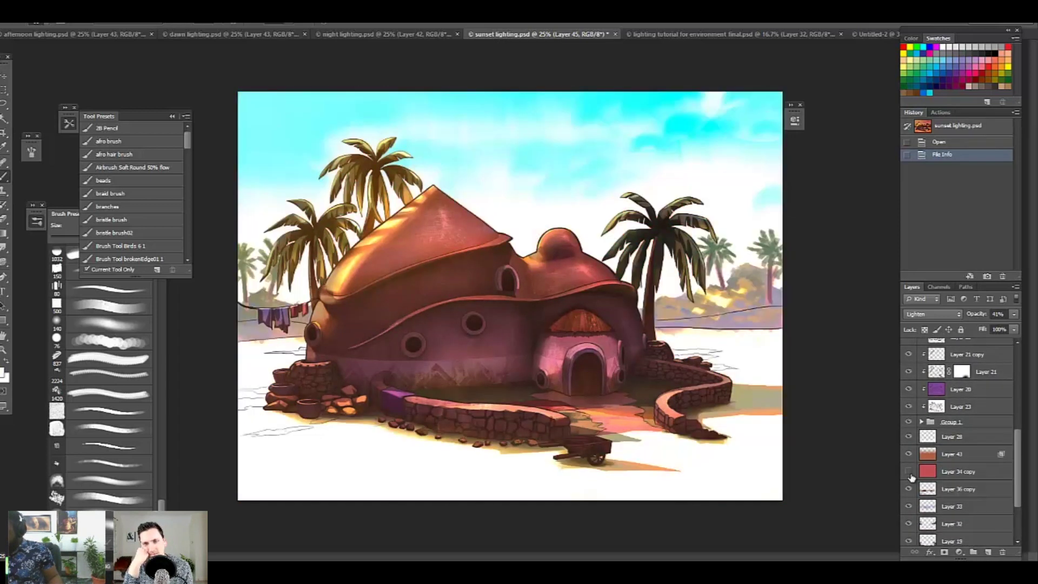
left_click(909, 471)
Step: Hide the color layers Layer 20, Layer 43 and Layer 34 copy to expose the sunset painting's daytime base
scroll(1020, 437, "up", 3)
mouse_move(1019, 433)
left_mouse_down()
mouse_move(1020, 372)
mouse_move(1004, 420)
left_mouse_up()
left_click(909, 365)
left_click(914, 372)
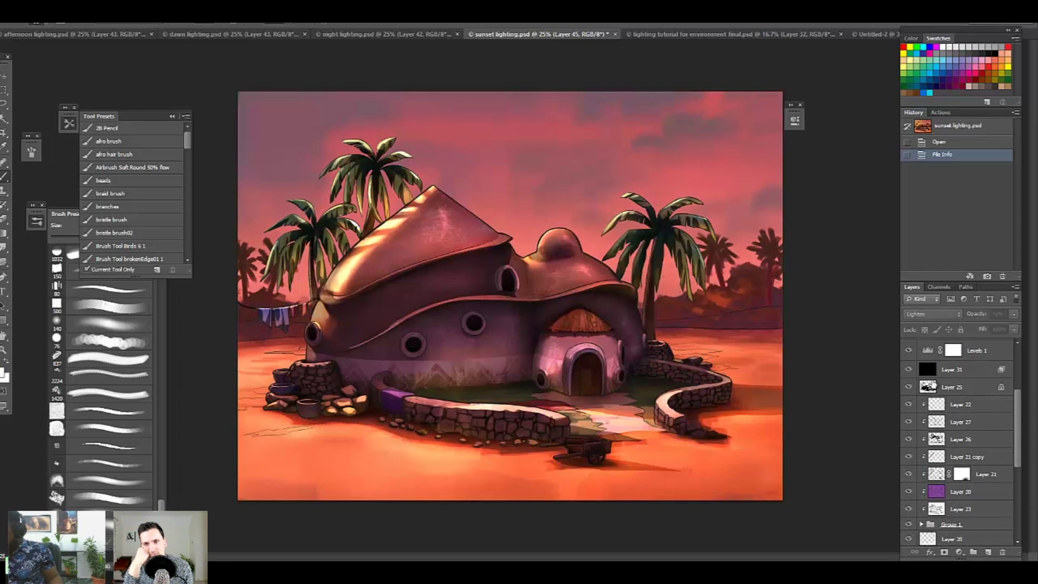
left_click_drag(1014, 441, 1011, 476)
left_click(910, 471)
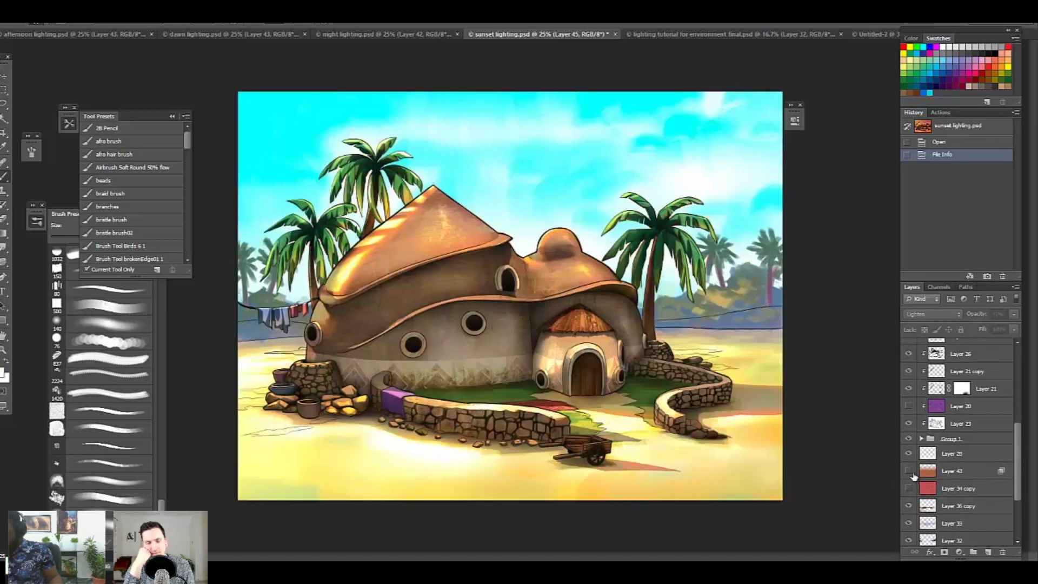
Step: Show the purple Multiply fill on Layer 20 and compare the hut with and without it
scroll(1021, 445, "up", 1)
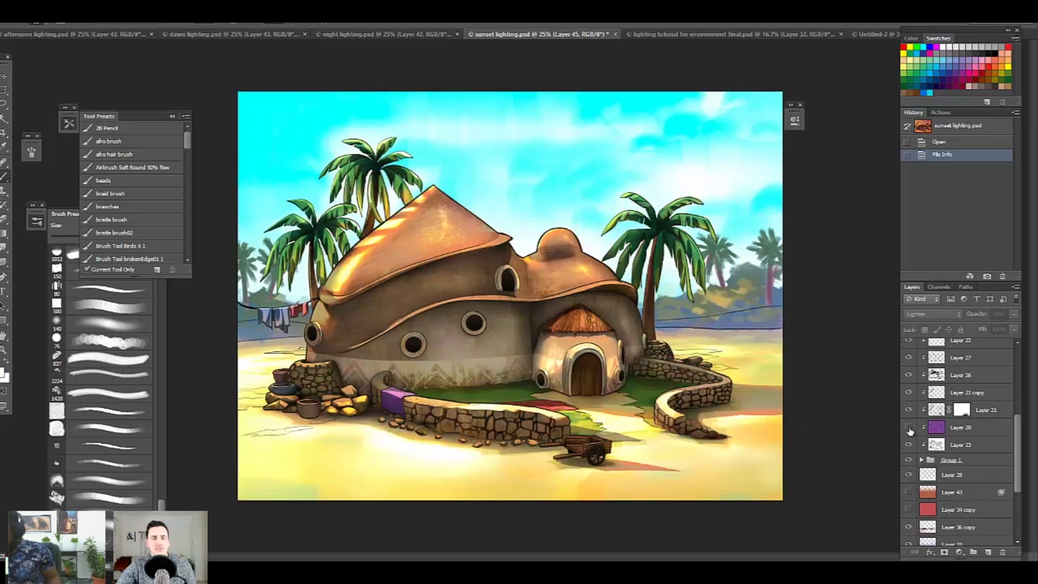
left_click(909, 427)
left_click(960, 429)
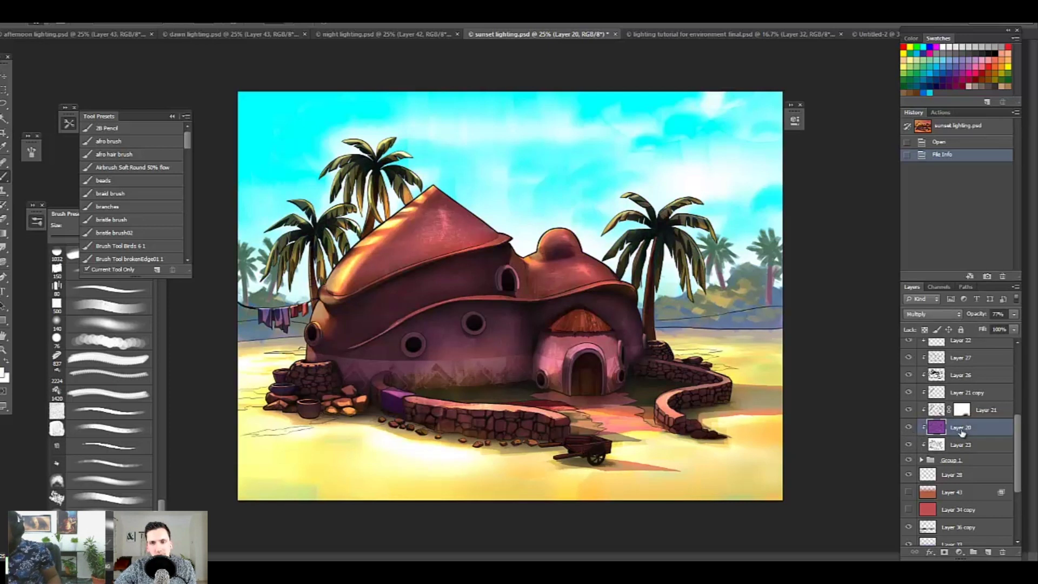
left_click(909, 428)
left_click(909, 428)
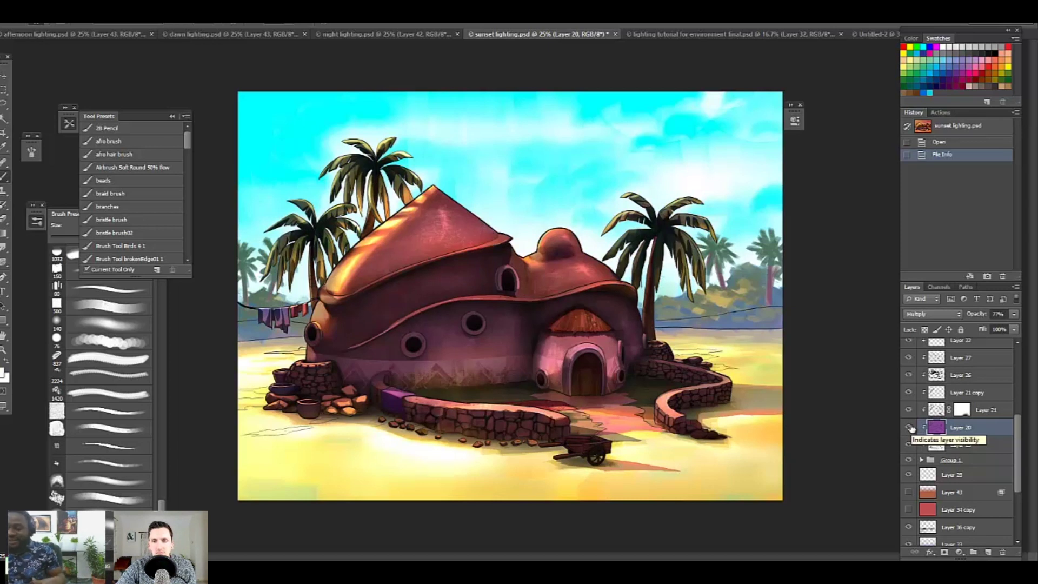
left_click(909, 428)
left_click(910, 428)
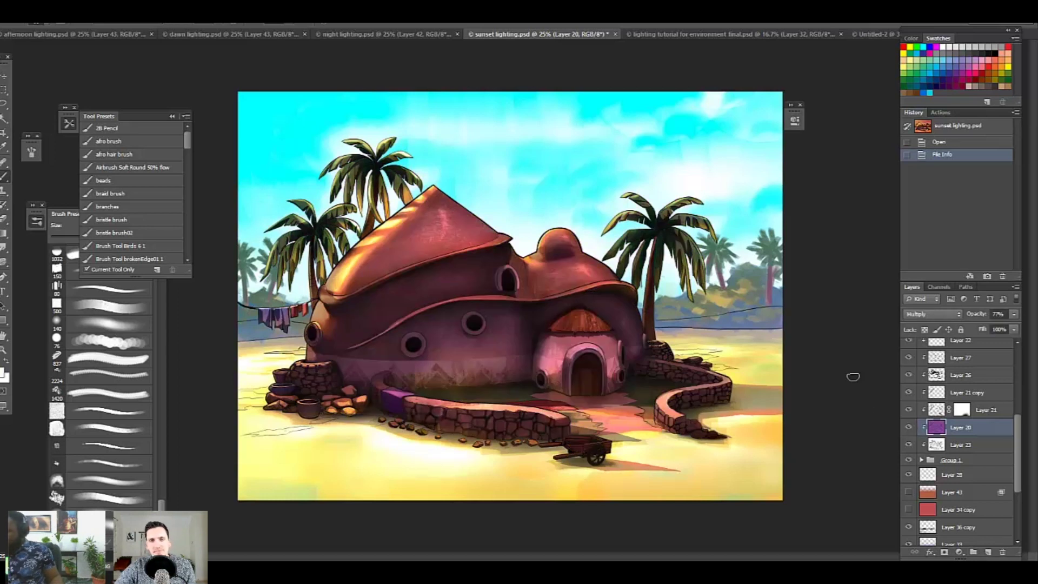
Step: Show the red Multiply fill on Layer 34 copy over the background and make it the active layer
scroll(1019, 457, "down", 2)
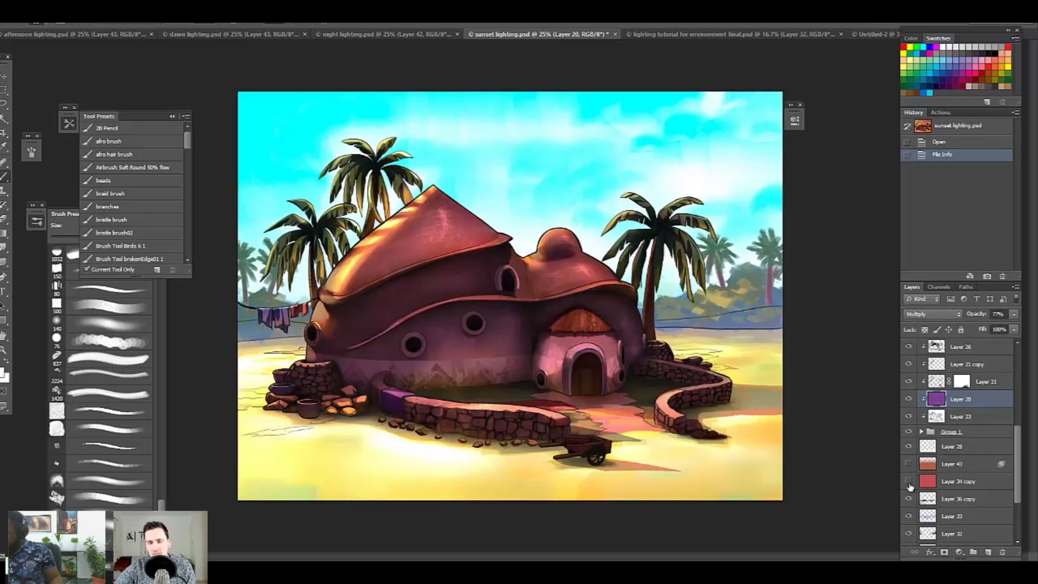
left_click(910, 481)
left_click(957, 483)
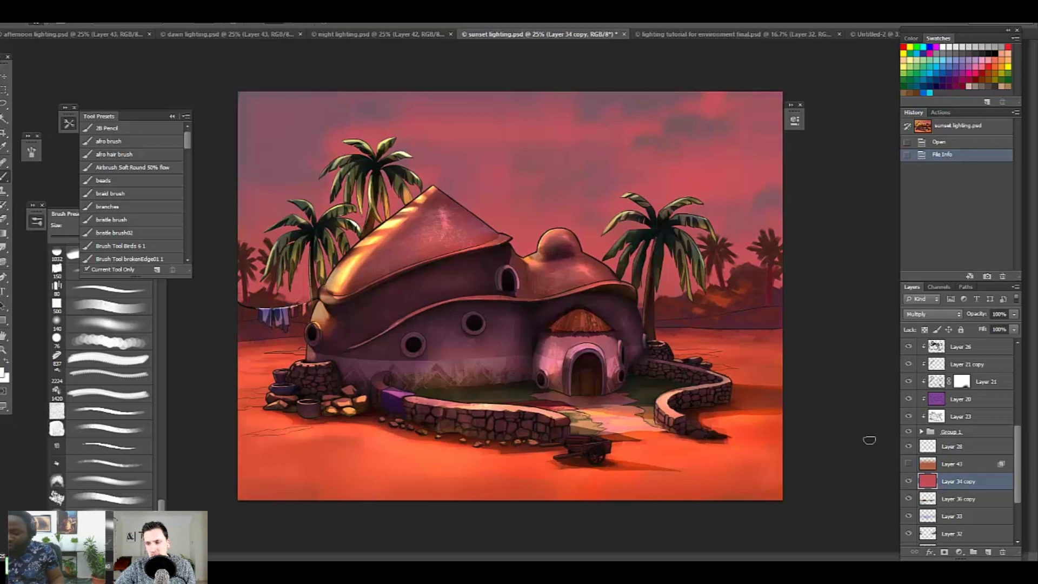
left_click(5, 373)
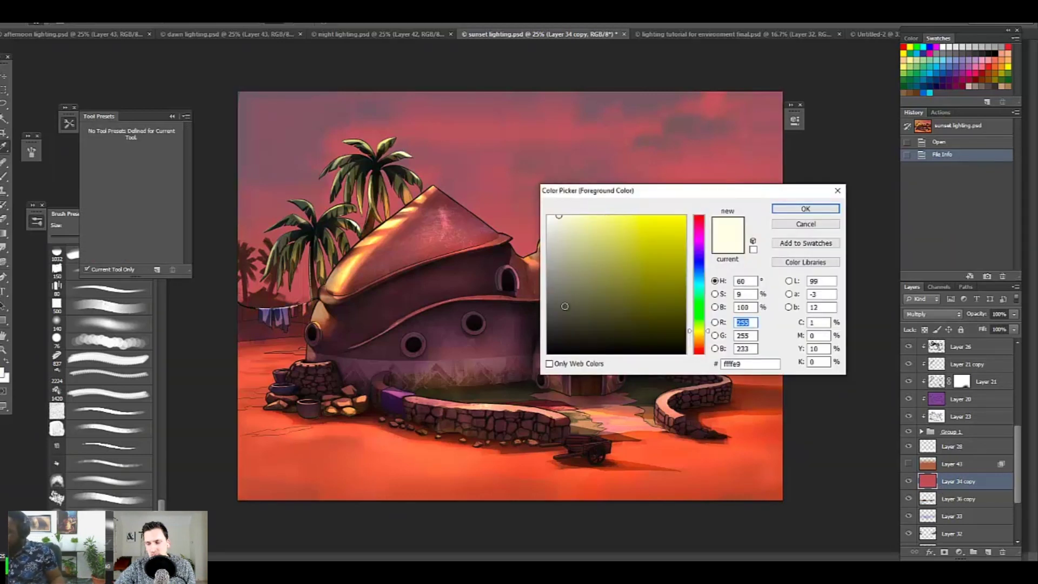
left_click(565, 307)
mouse_move(600, 275)
left_mouse_down()
mouse_move(654, 232)
mouse_move(652, 249)
mouse_move(649, 223)
mouse_move(651, 240)
mouse_move(638, 253)
left_mouse_up()
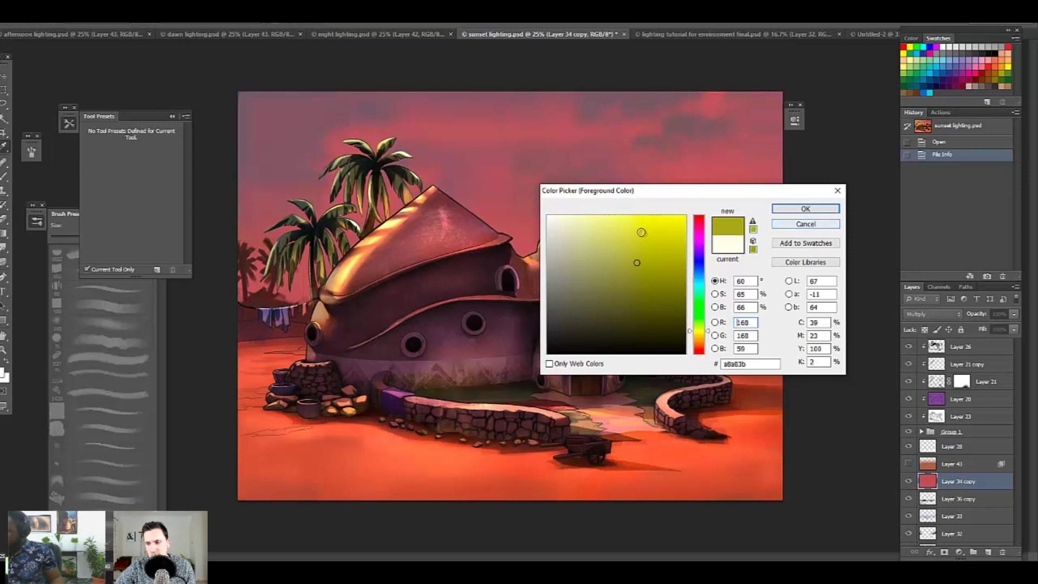
left_click(639, 224)
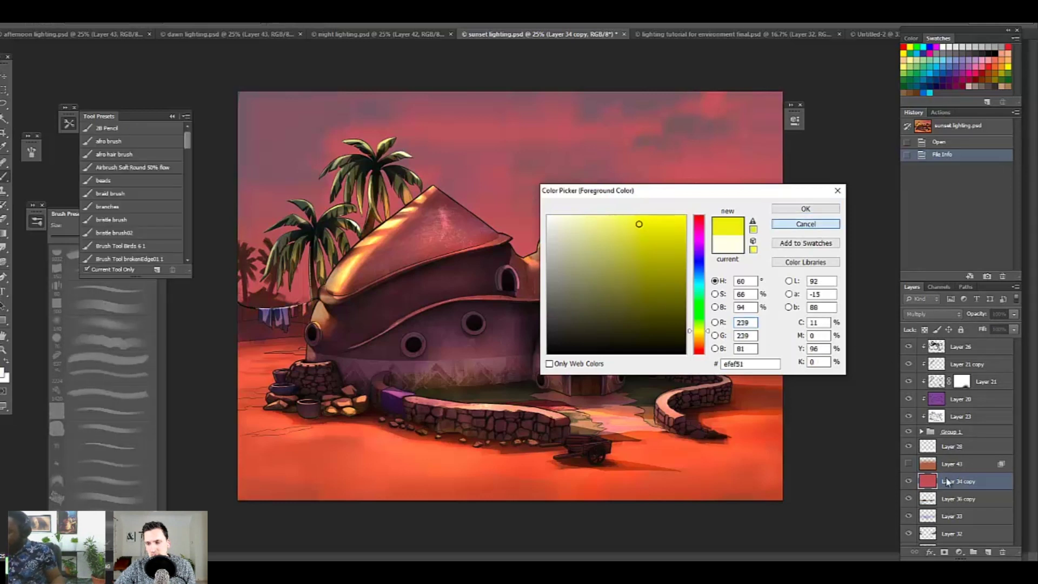
key("Return")
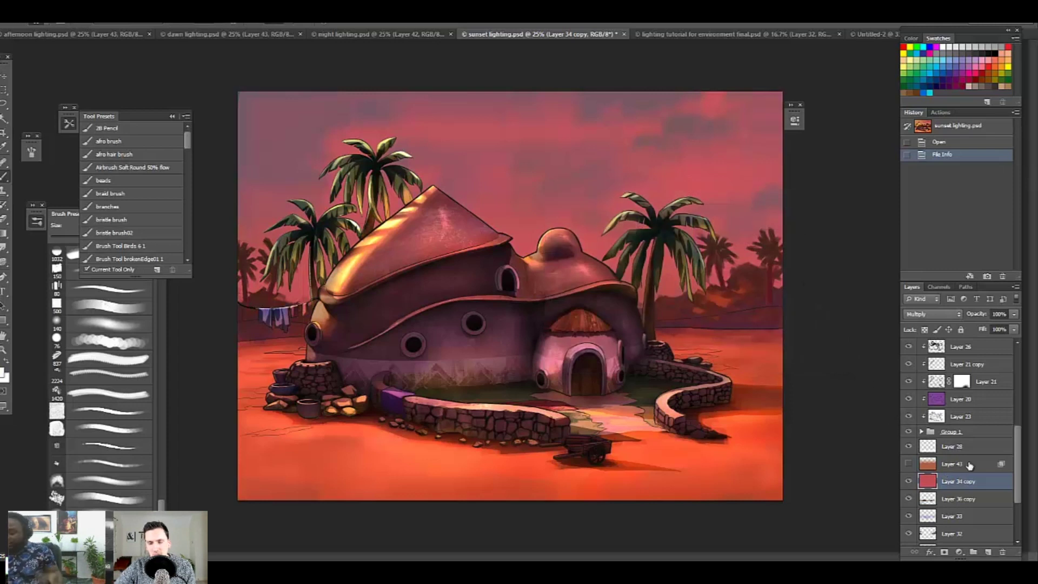
Step: Compare the background with and without Layer 34 copy, and show and select the Linear Dodge gradient on Layer 43
left_click(909, 481)
left_click(909, 481)
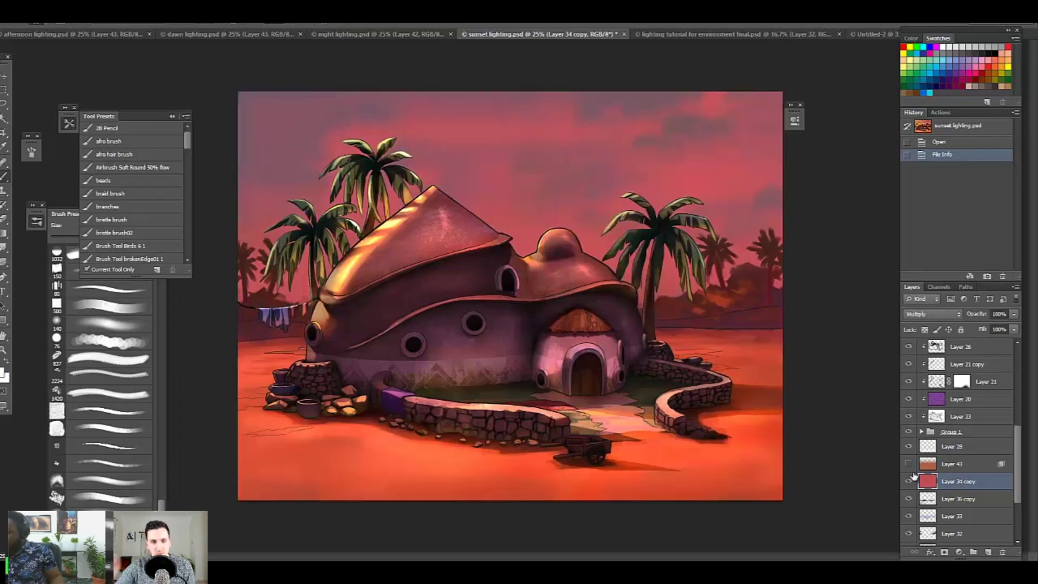
left_click(909, 464)
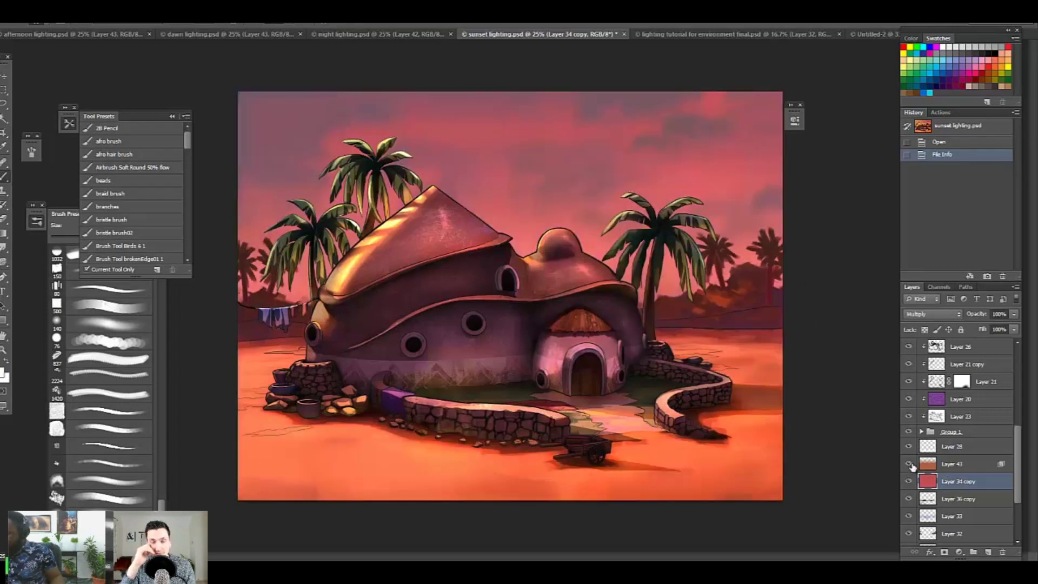
left_click(955, 465)
Step: Show the painted-over Layer 44 above the line art of the sunset painting
scroll(1019, 429, "up", 3)
scroll(1020, 429, "up", 5)
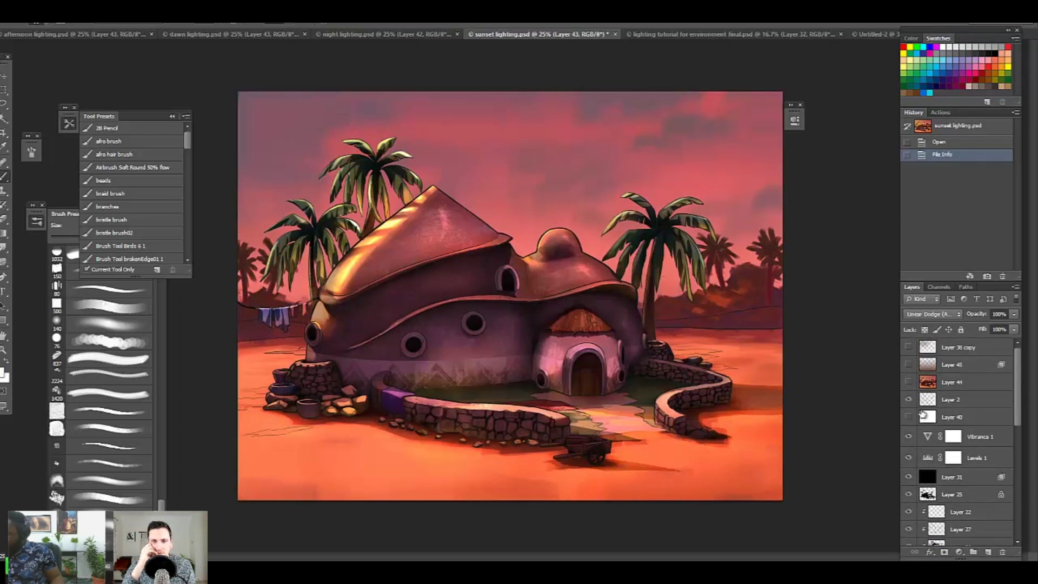
left_click(909, 382)
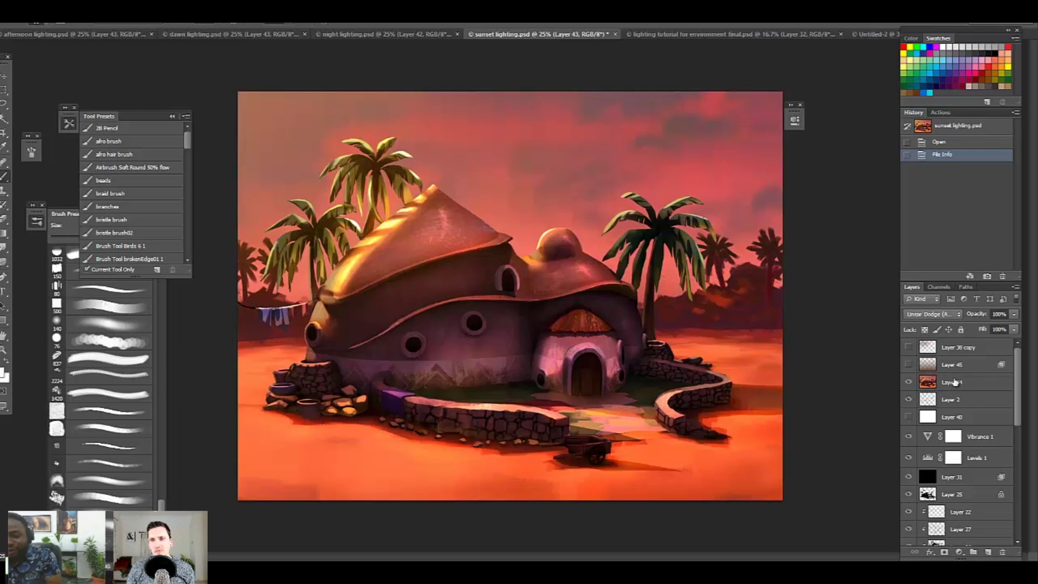
Step: Review the sunset painting's layer stack and rename Layer 44 as multiply
scroll(1021, 373, "down", 2)
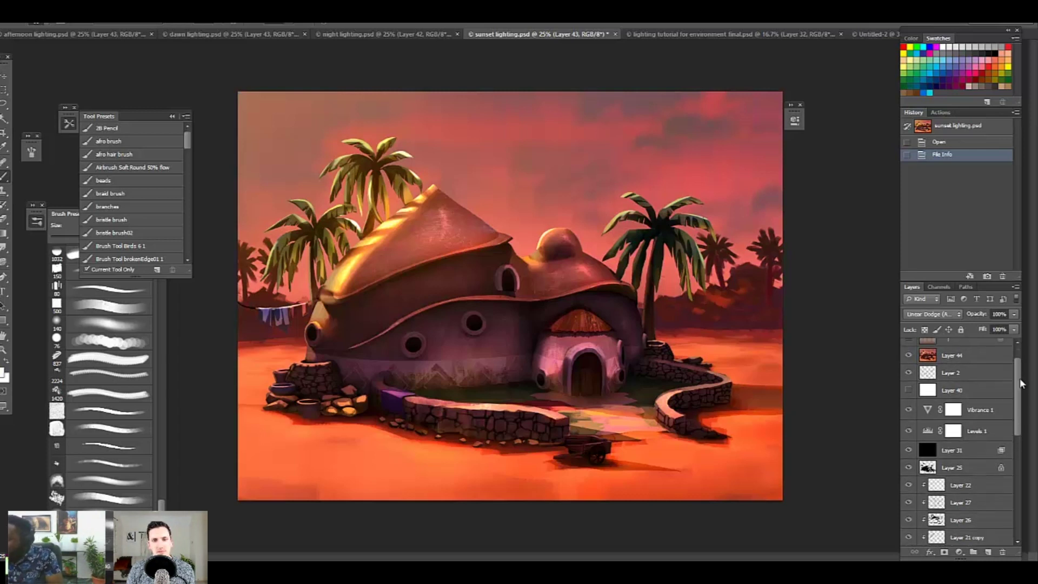
scroll(1020, 442, "down", 1)
scroll(1021, 442, "down", 2)
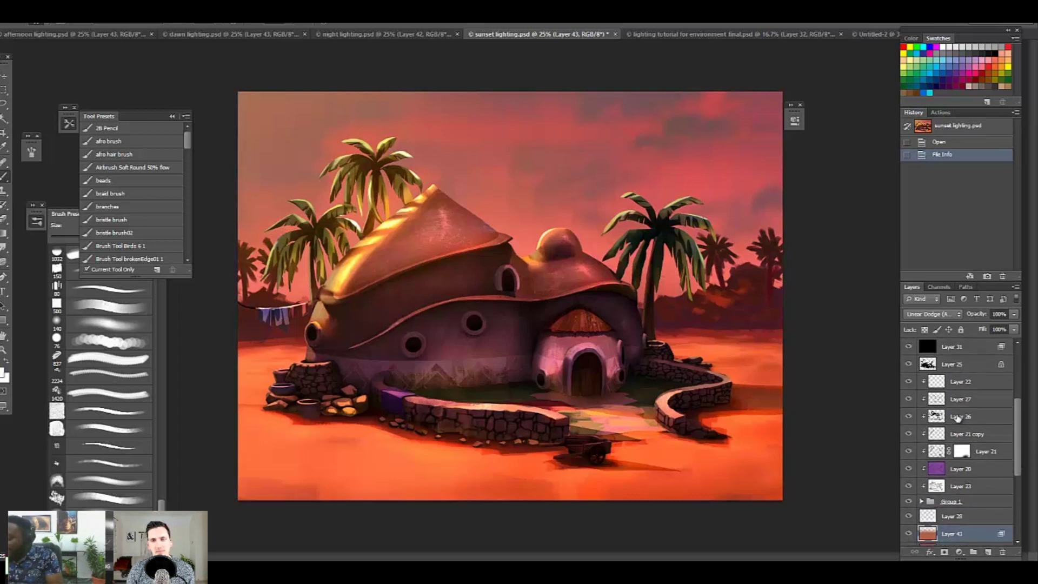
scroll(1021, 446, "down", 2)
scroll(1019, 448, "up", 7)
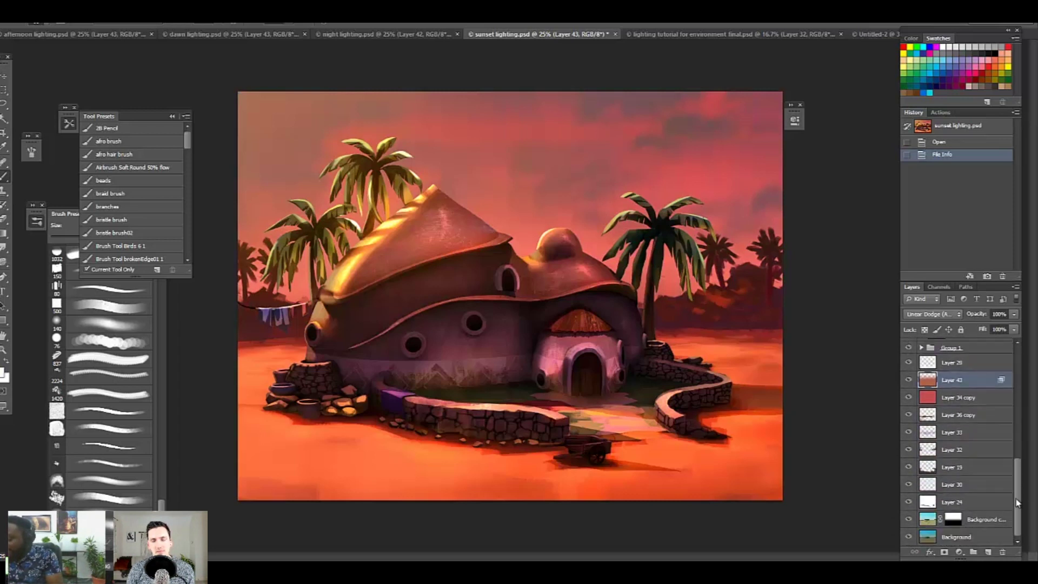
left_click(958, 383)
double_click(958, 383)
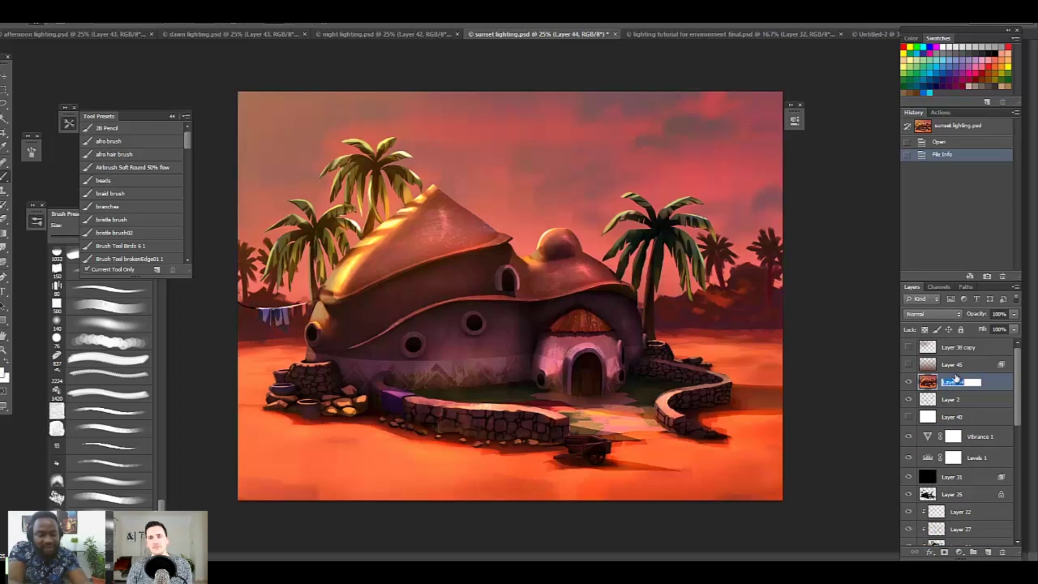
type("mi")
type("lti")
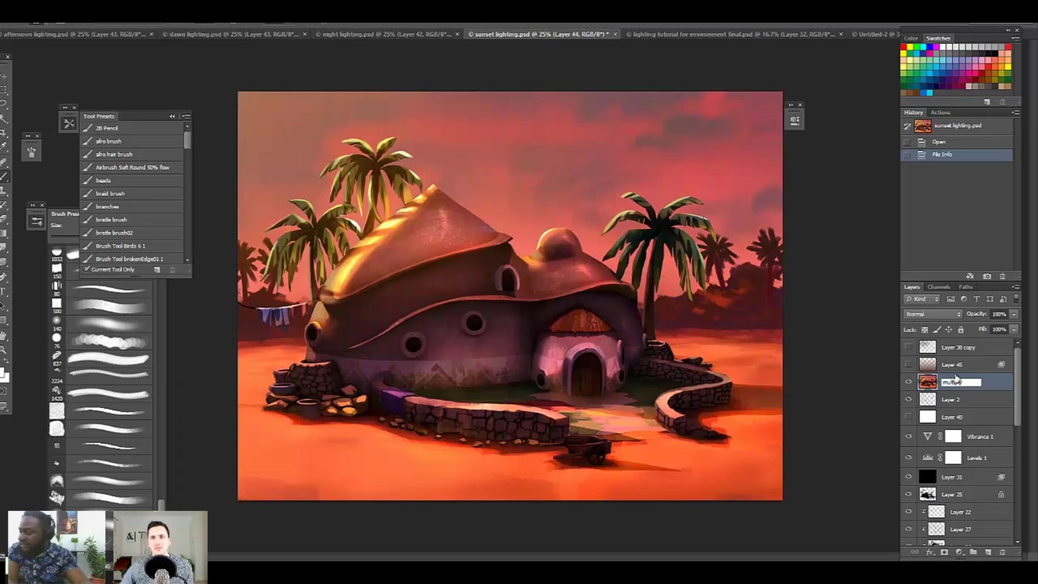
type("ply")
key("Return")
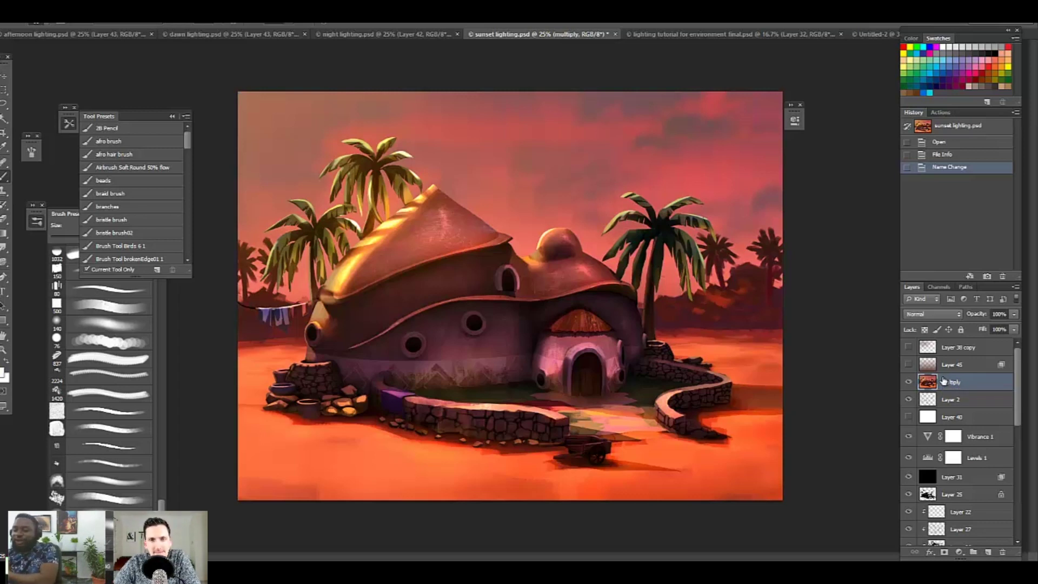
Step: Switch to the Untitled-2 sphere lighting study and move the docked panels clear of its document title
left_click(873, 34)
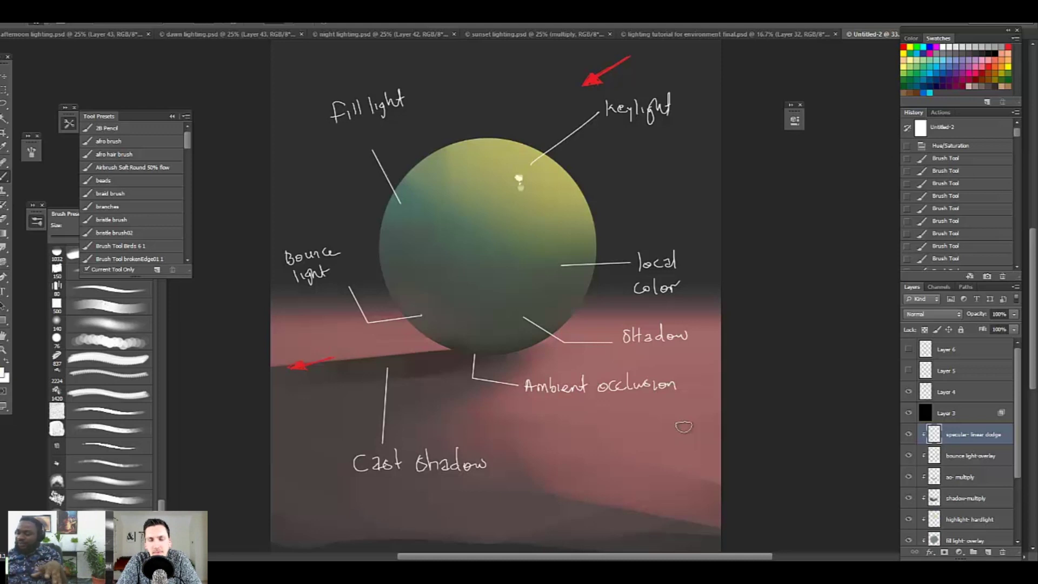
left_click_drag(948, 29, 952, 44)
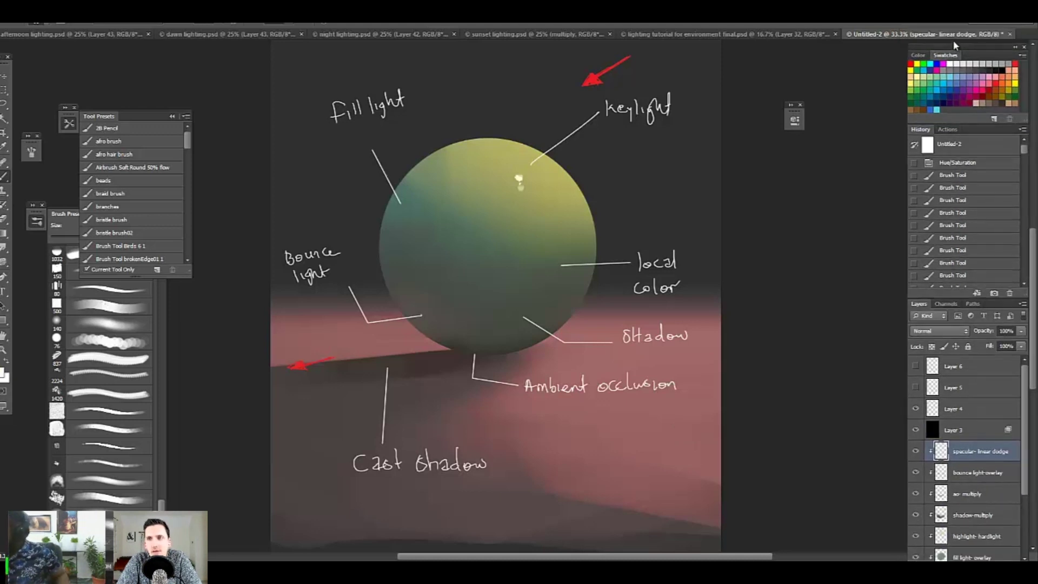